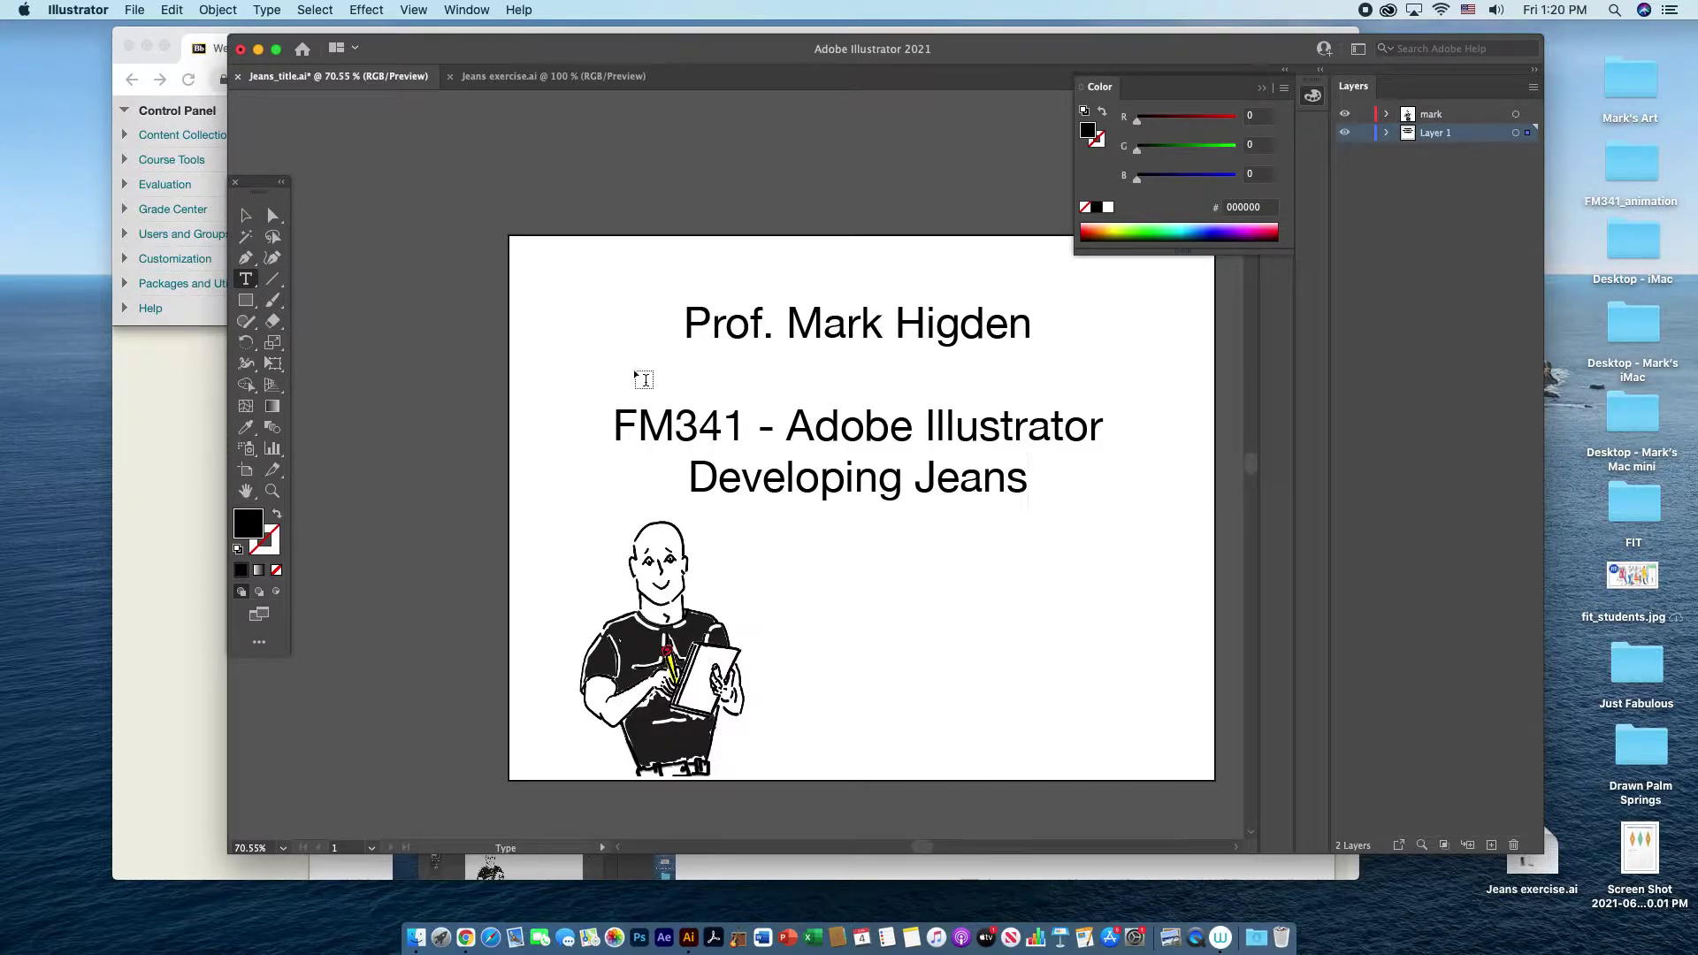
- Switch to the Jeans exercise.ai document and shift the jeans flats slightly right in view
{"action": "left_click", "coordinate": [183, 414]}
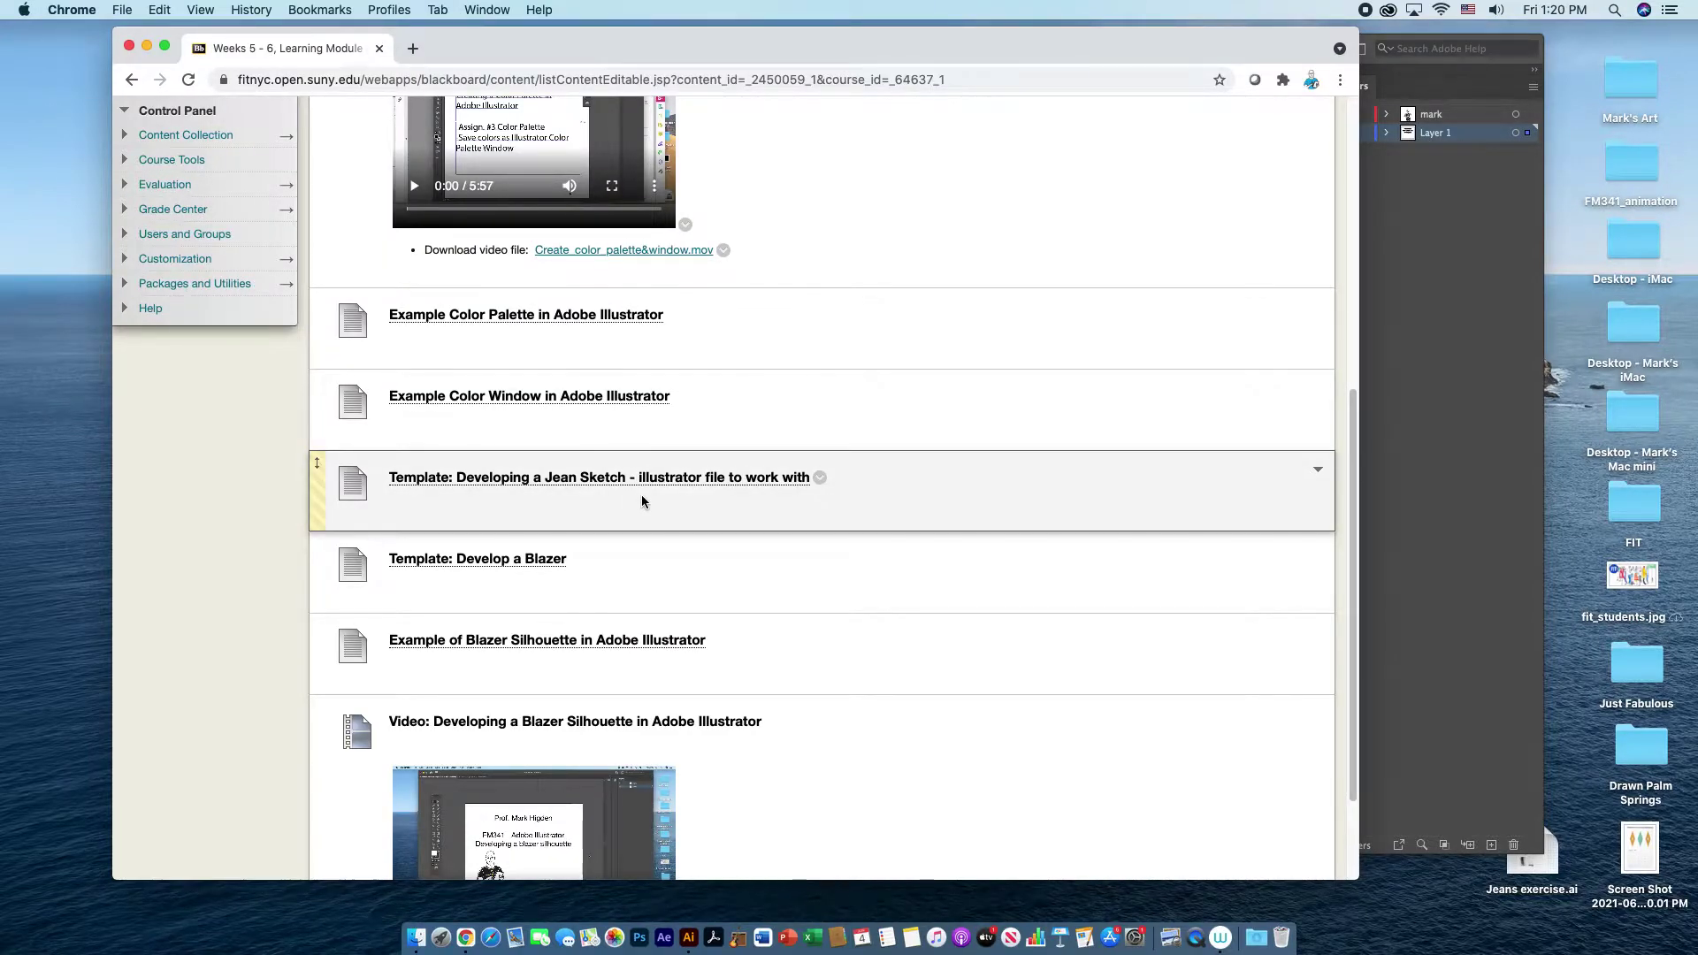
{"action": "left_click", "coordinate": [1451, 442]}
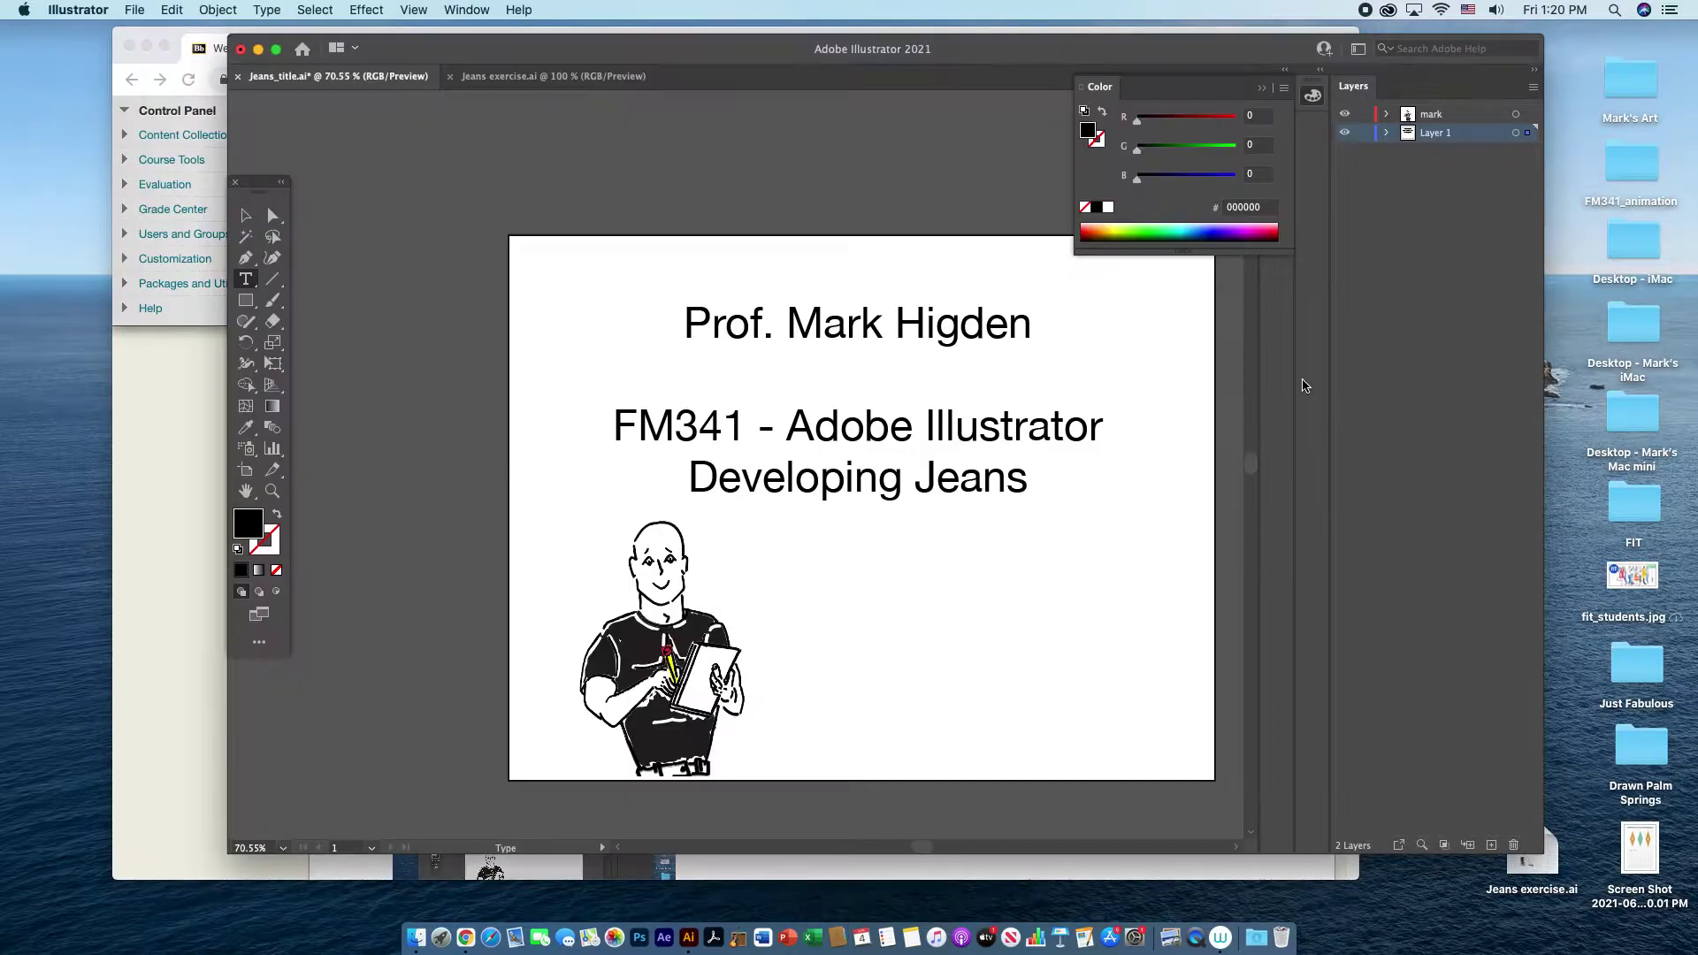
{"action": "left_click", "coordinate": [559, 78]}
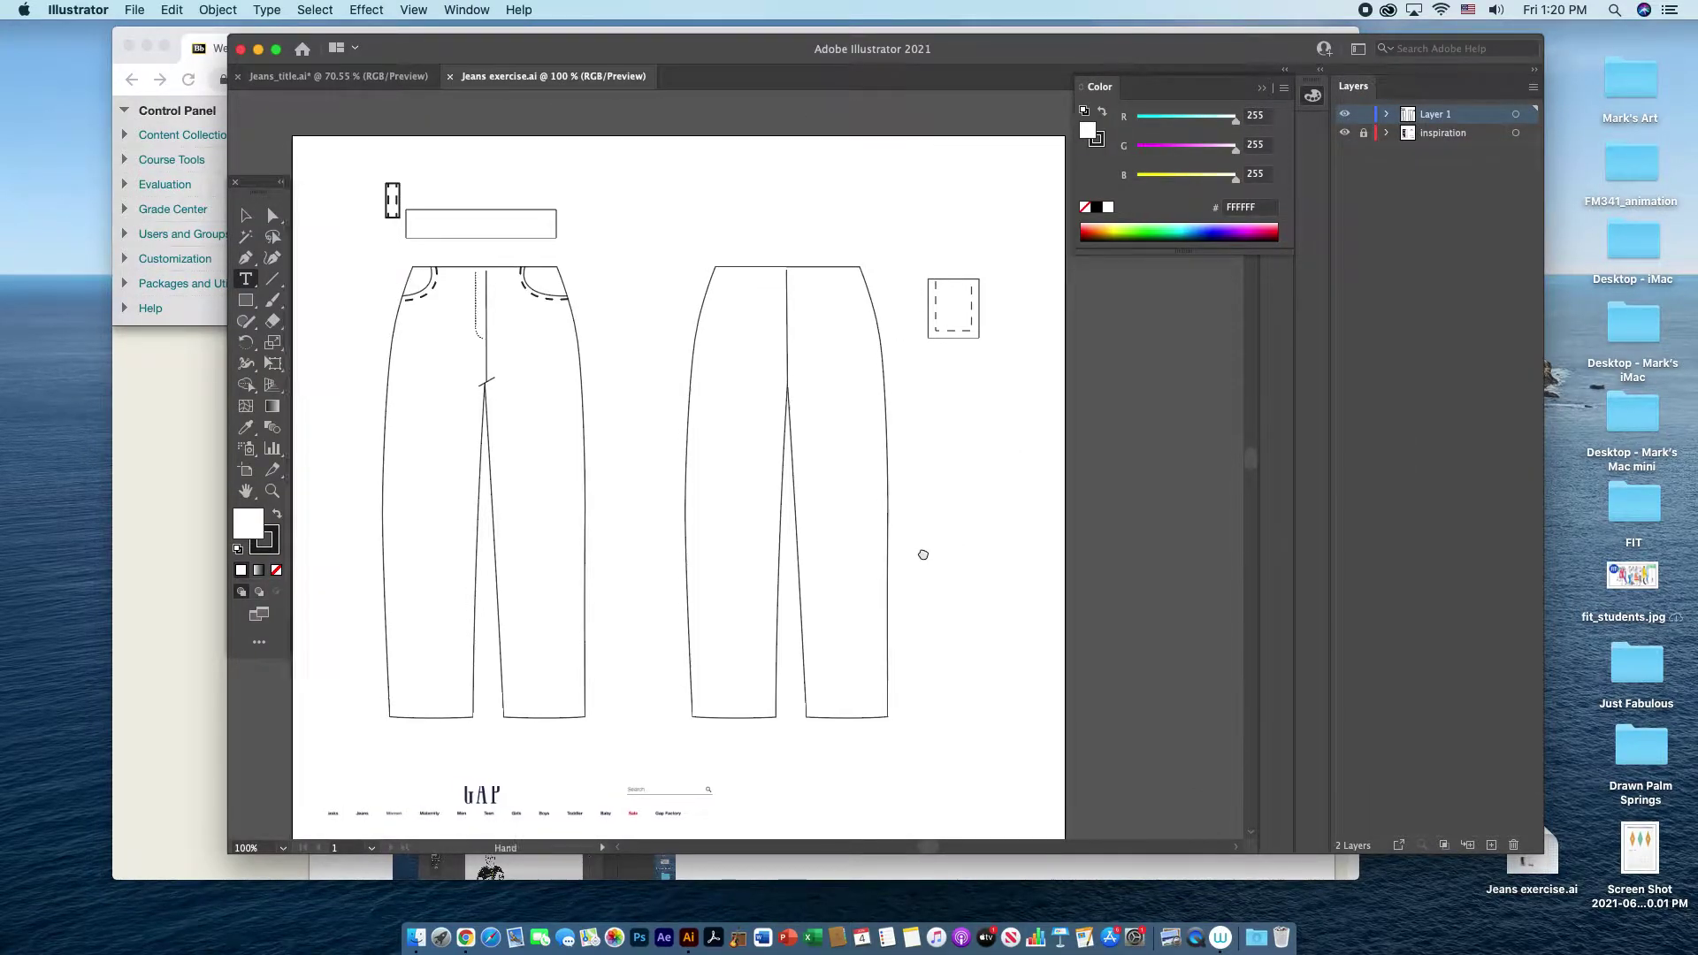
{"action": "left_click_drag", "start_coordinate": [917, 552], "coordinate": [960, 554]}
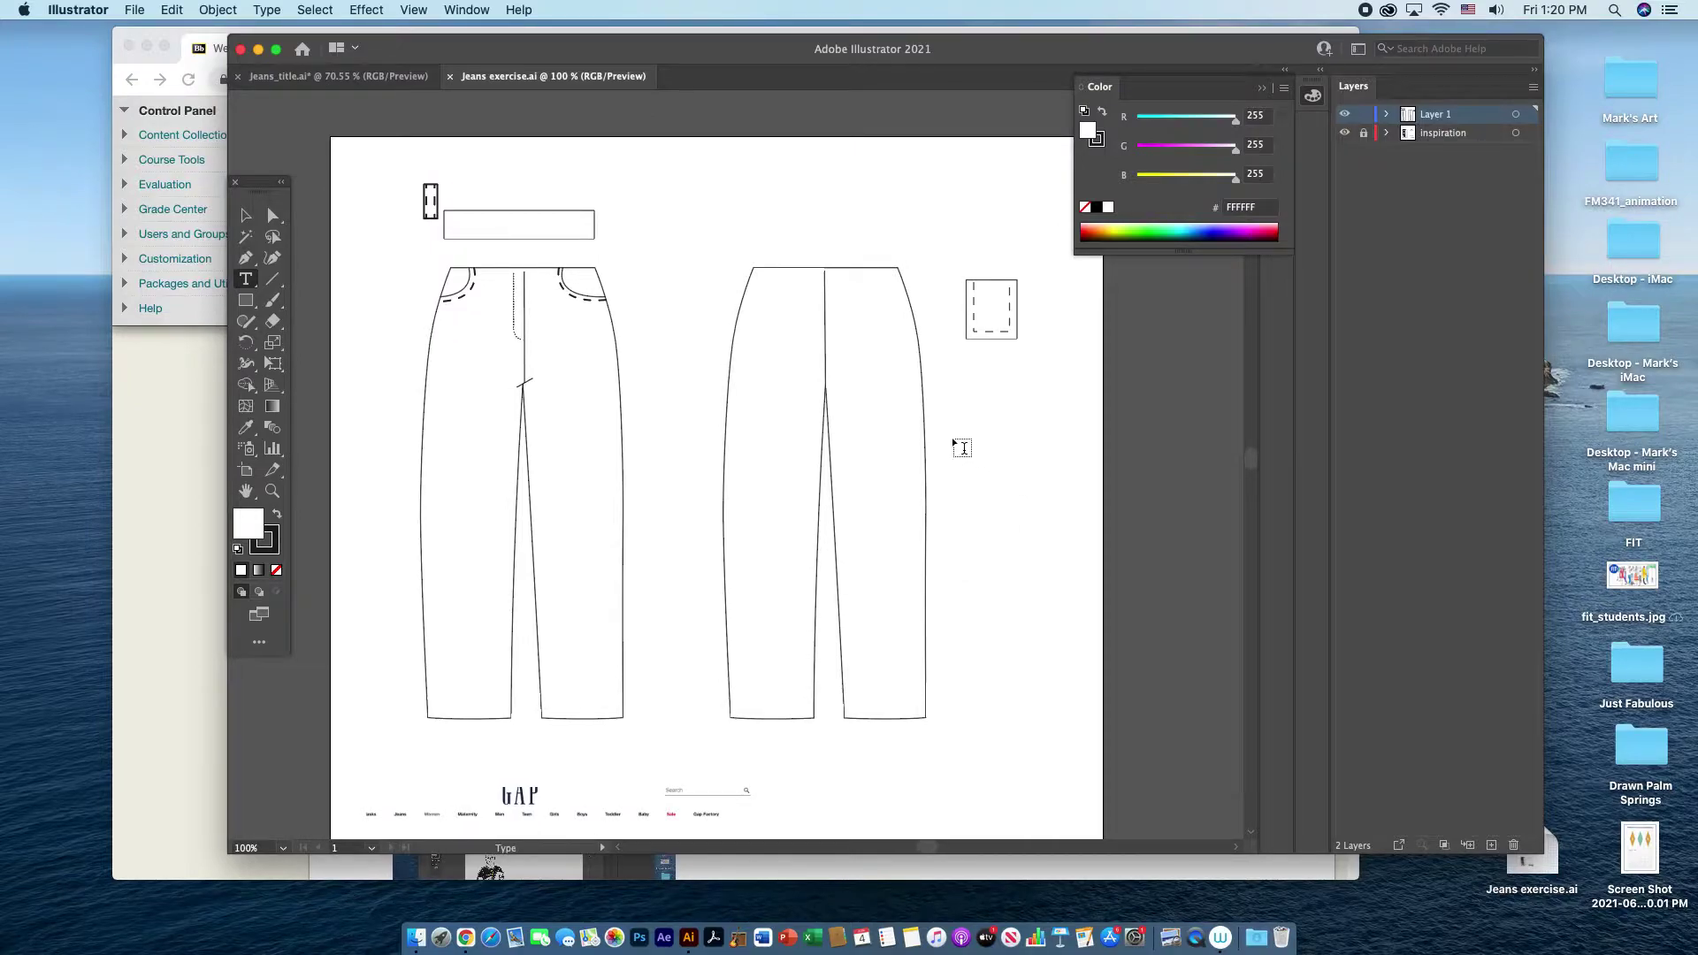
- Zoom to 200% on the front jeans and select the right front pocket curve
{"action": "left_click", "coordinate": [249, 218]}
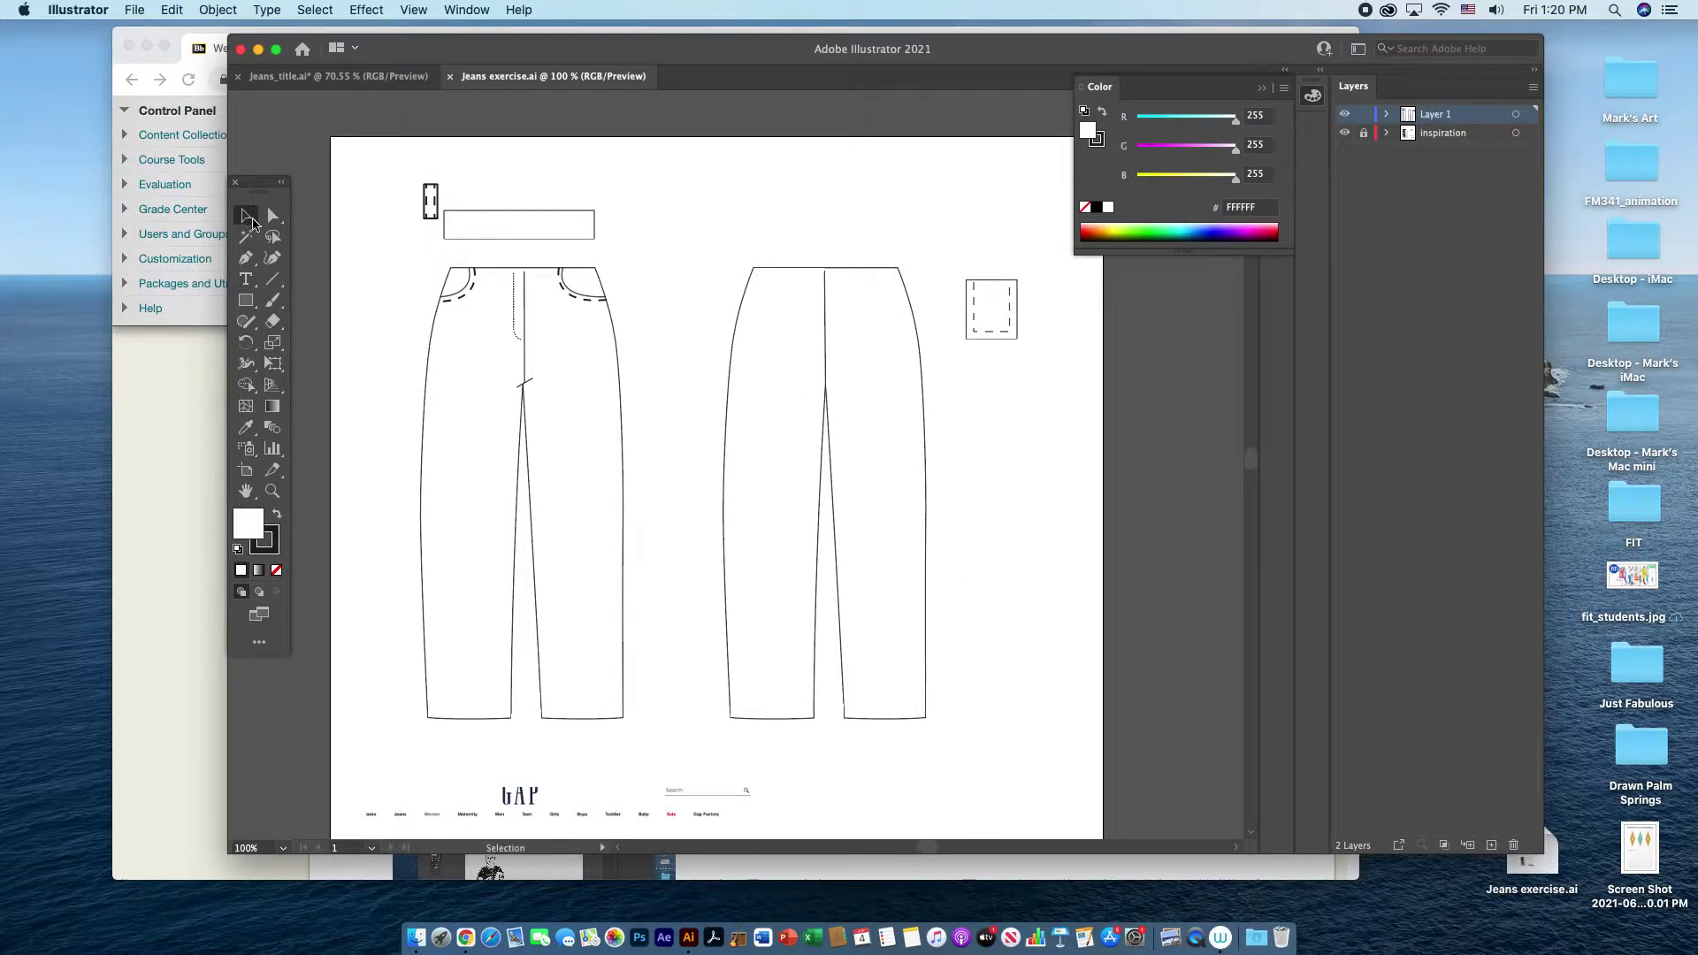
{"action": "left_click", "coordinate": [595, 304]}
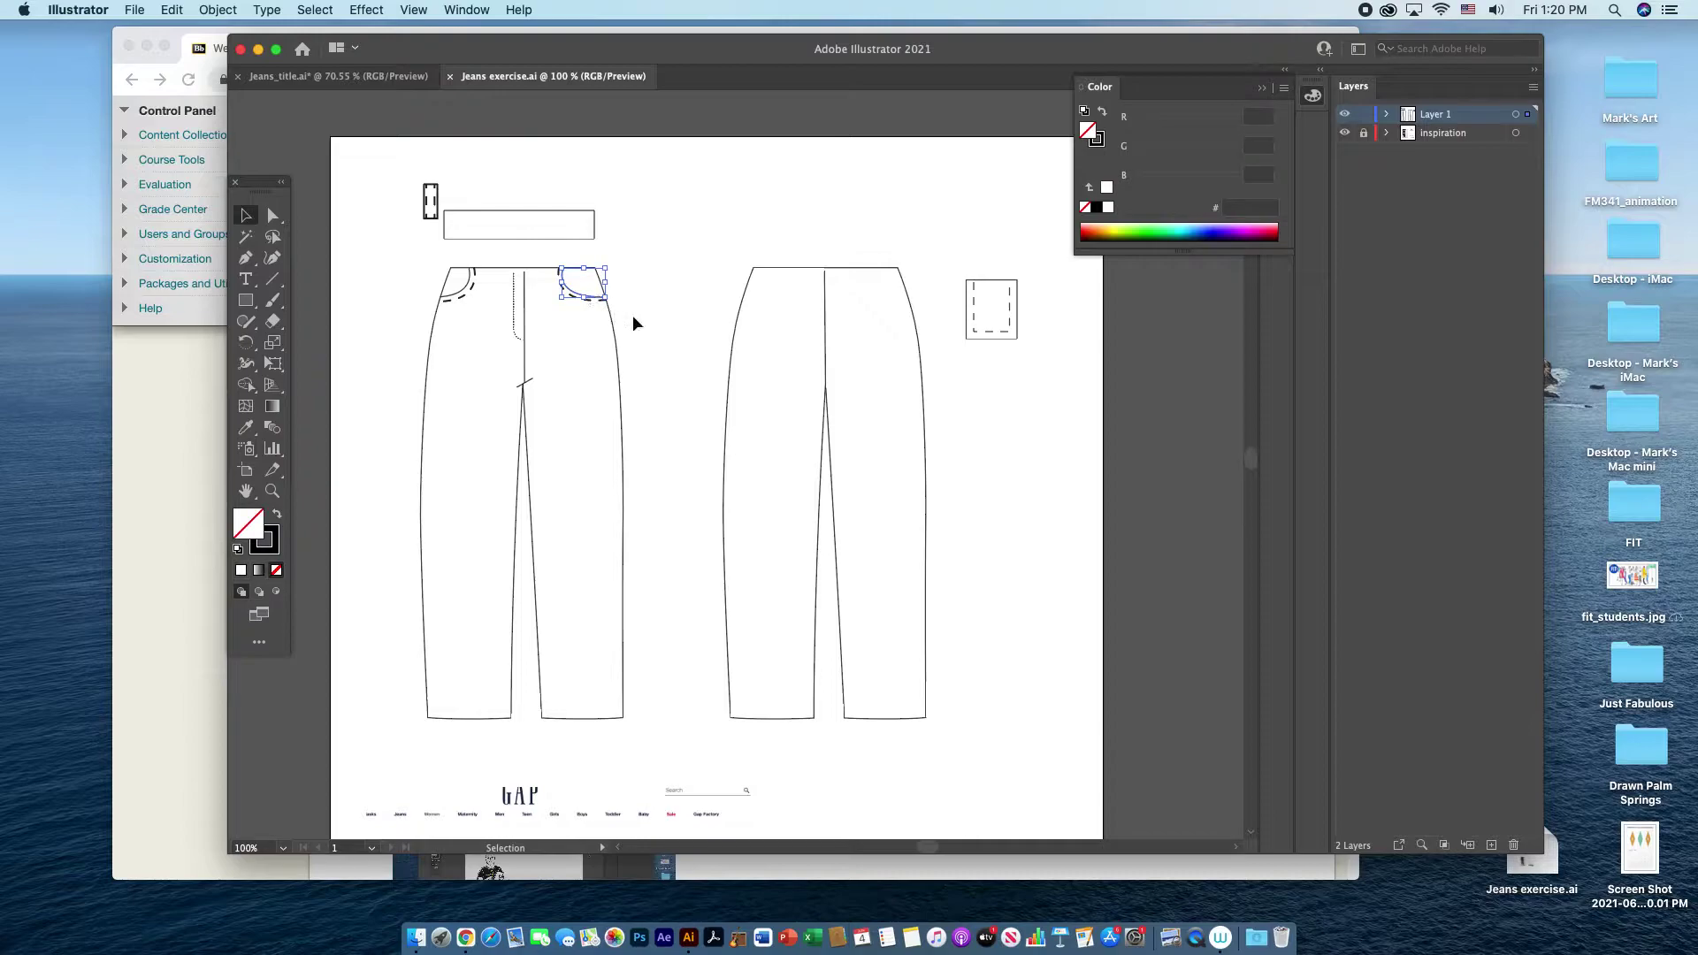
{"action": "left_click", "coordinate": [635, 315]}
{"action": "key", "text": "super+equal"}
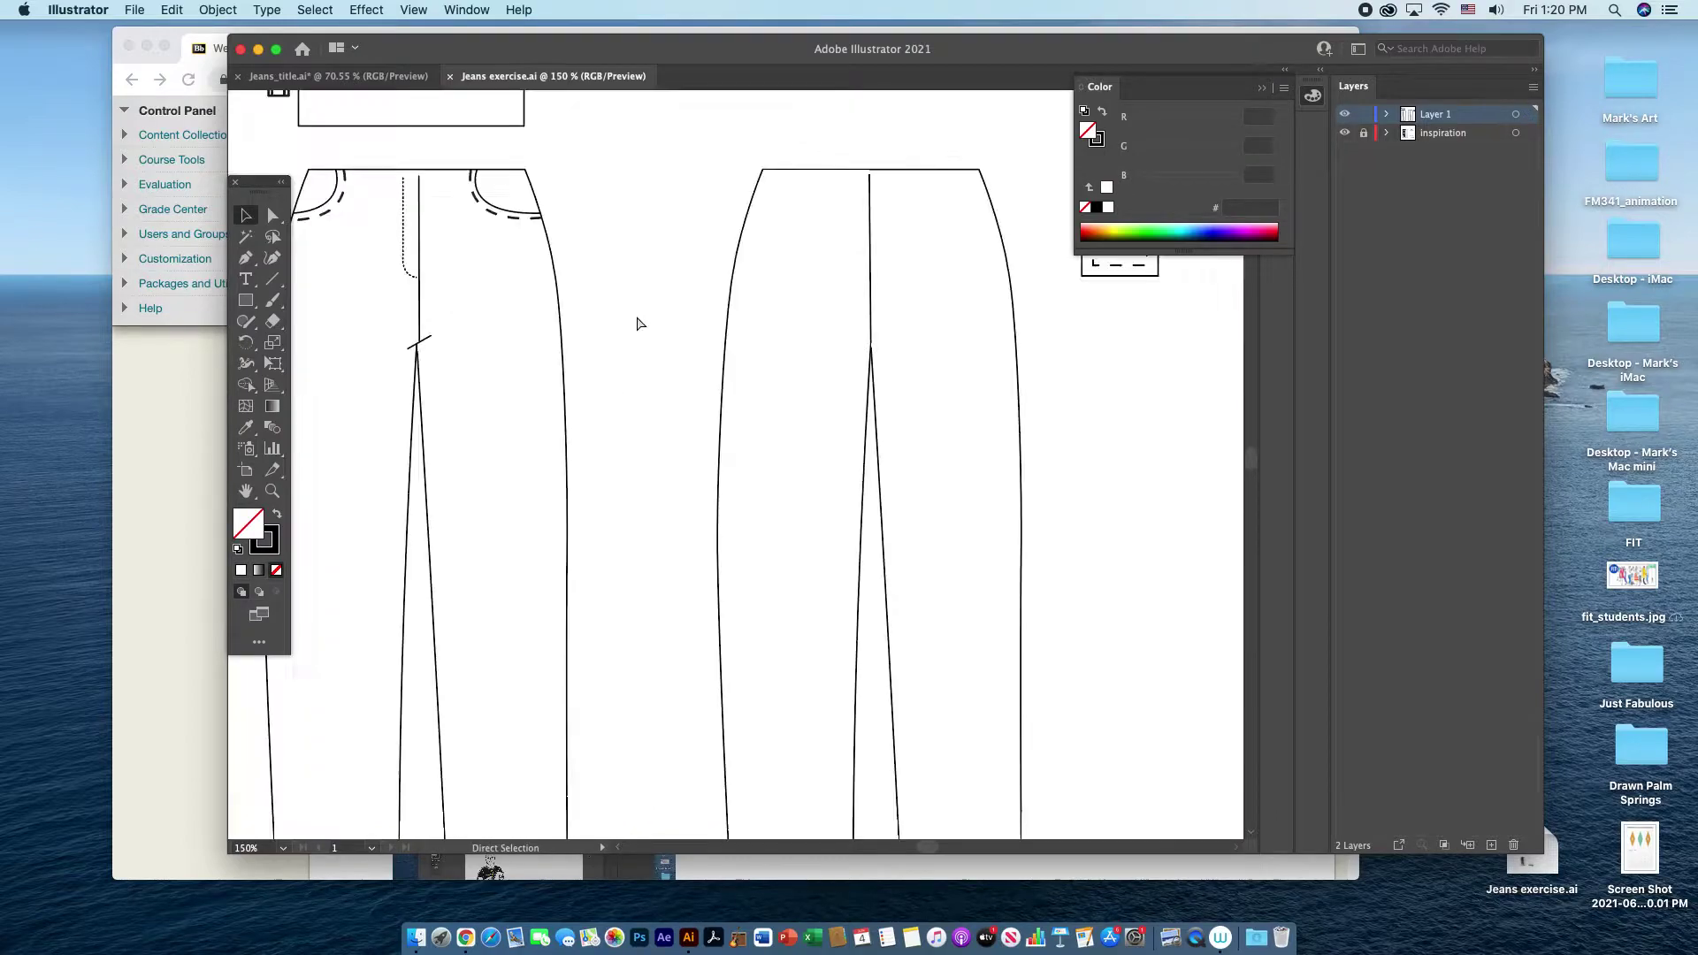
{"action": "scroll", "coordinate": [635, 315], "scroll_direction": "up", "scroll_amount": 5}
{"action": "scroll", "coordinate": [636, 315], "scroll_direction": "left", "scroll_amount": 5}
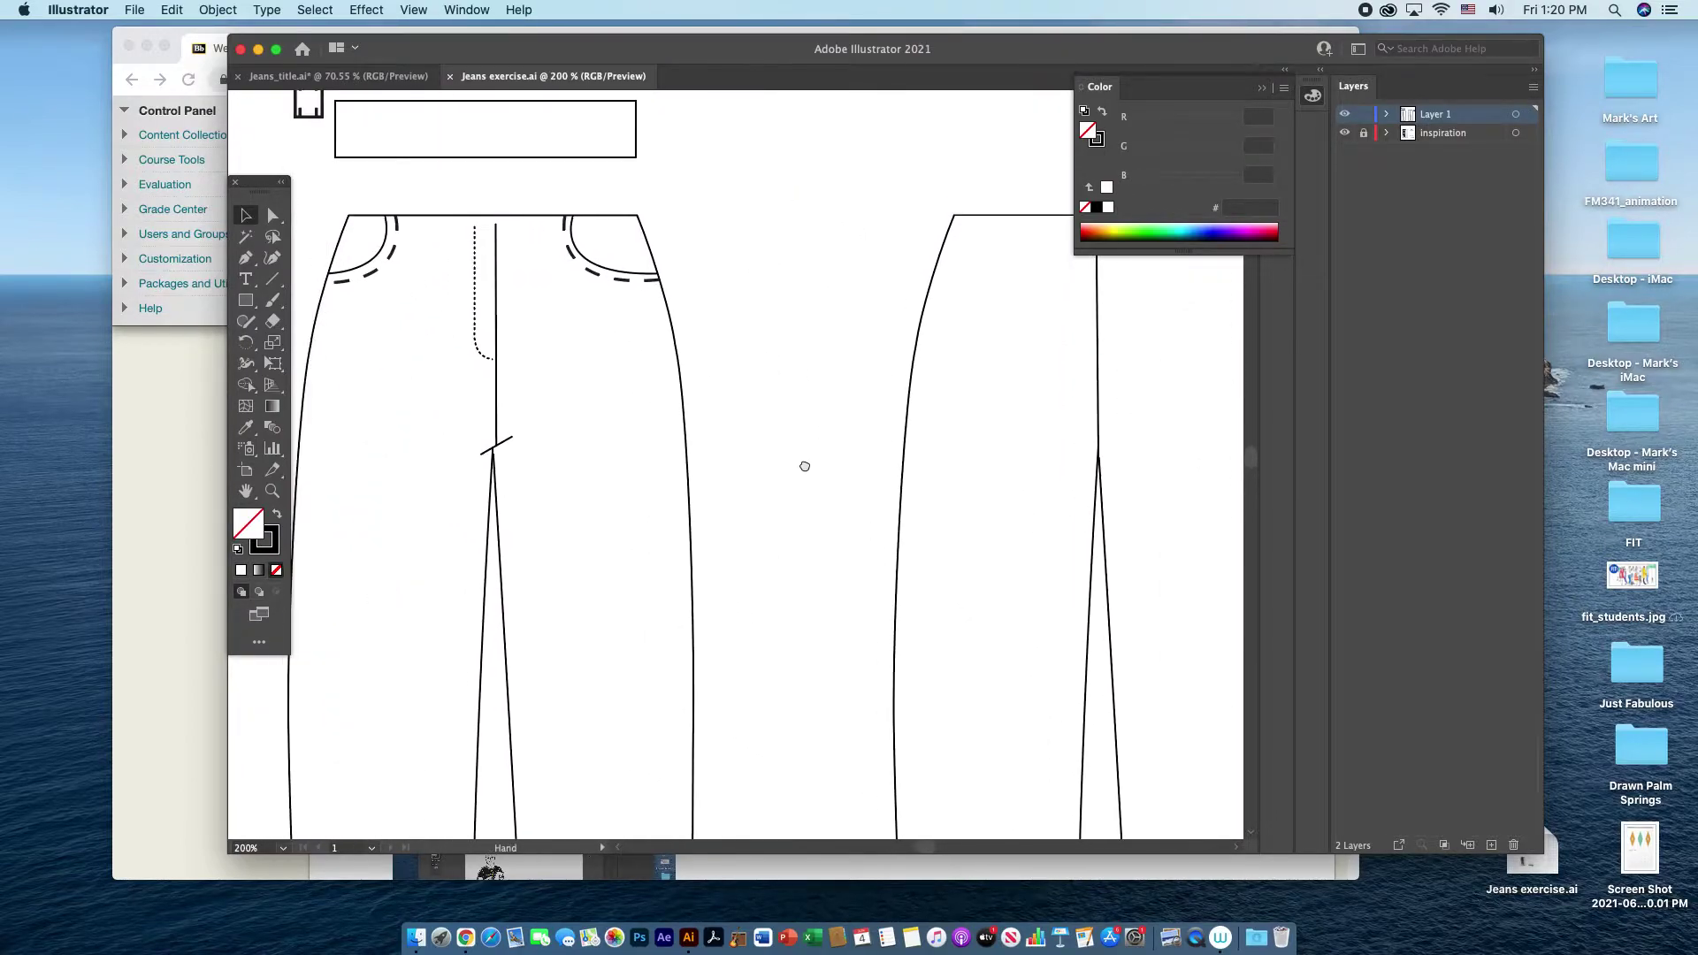
{"action": "left_click", "coordinate": [616, 276]}
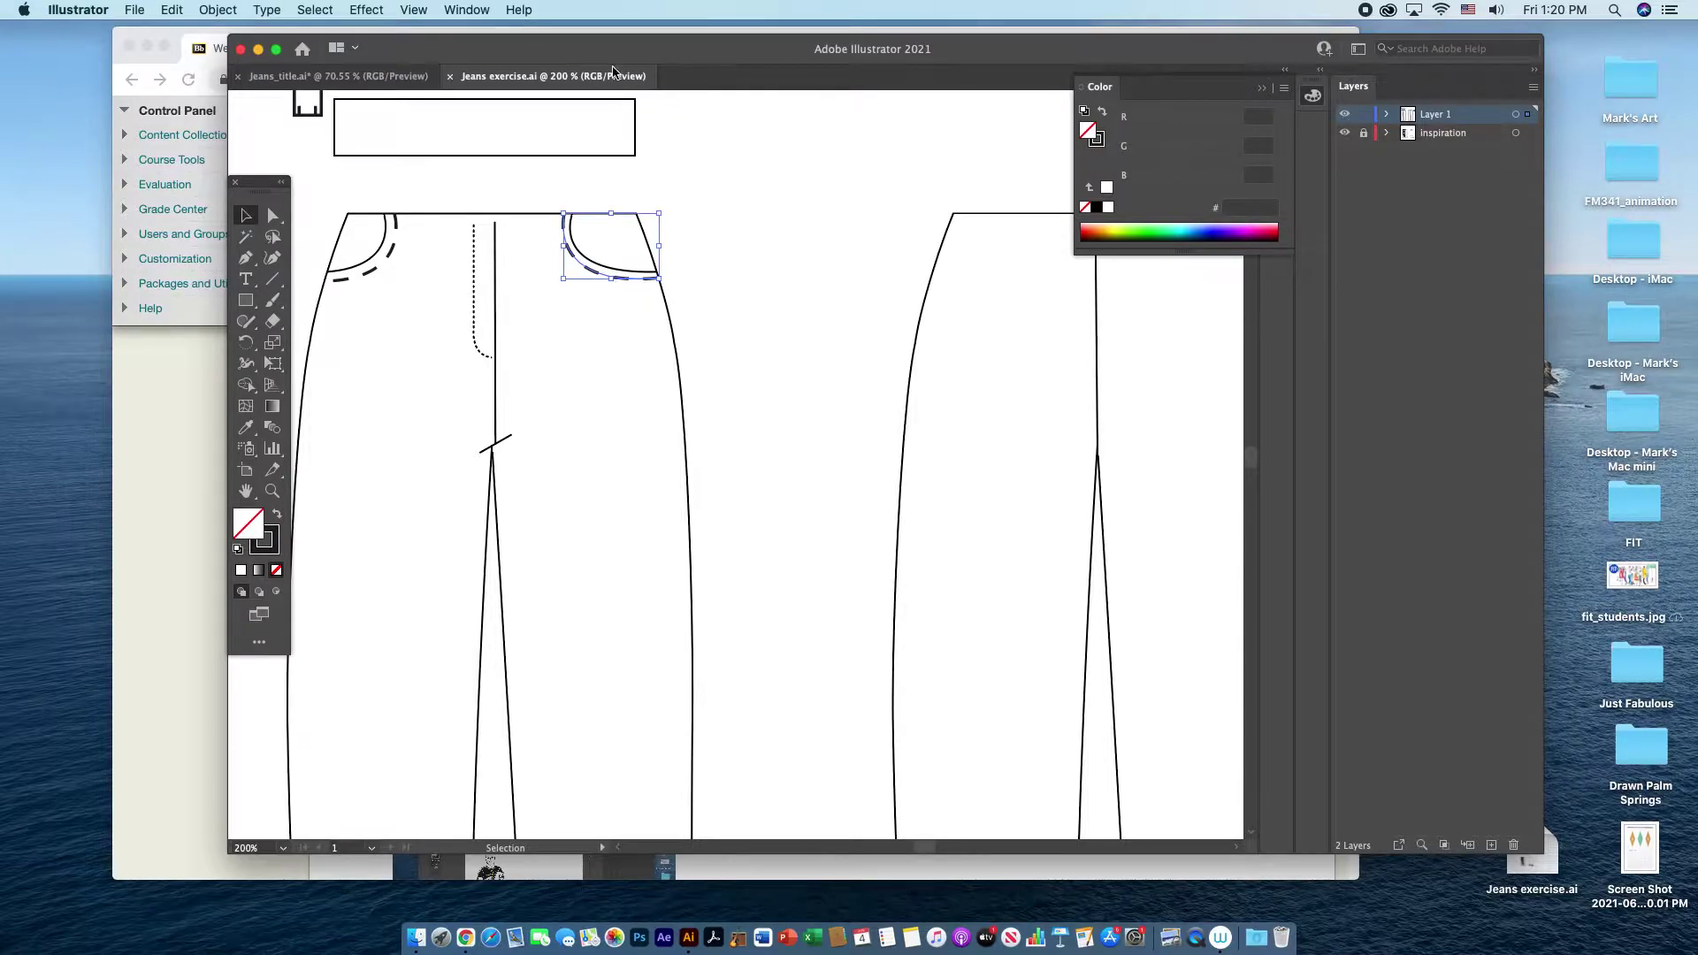
{"action": "left_click", "coordinate": [464, 9]}
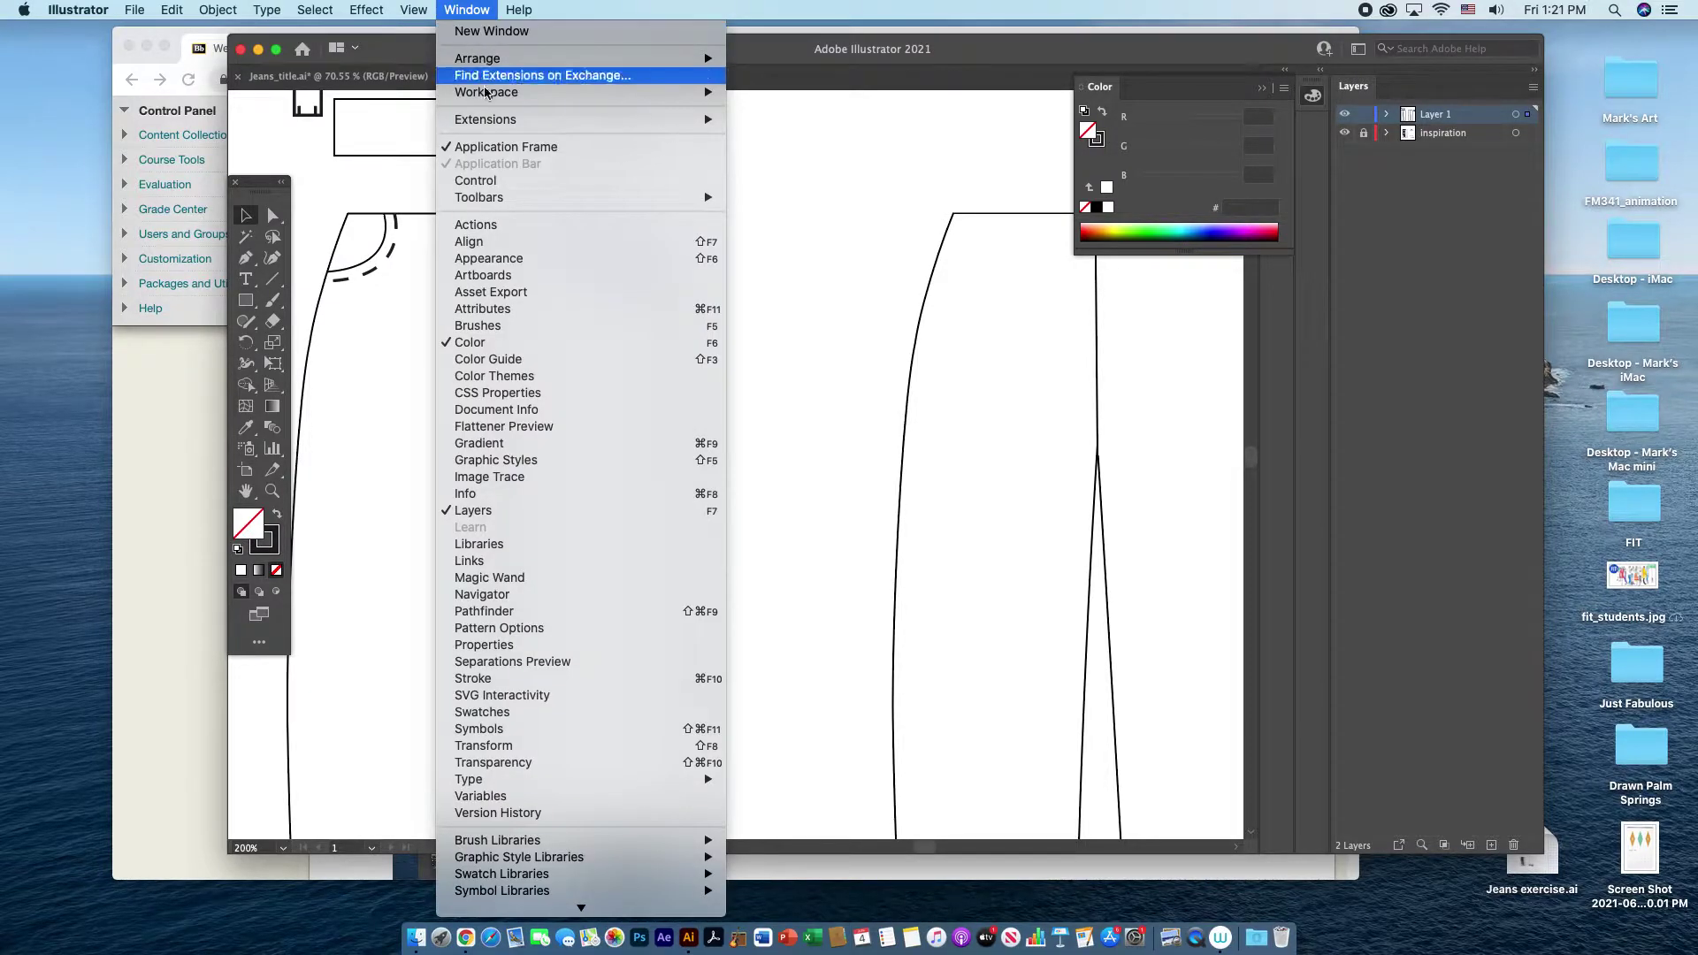
- Show the Stroke panel beside the sketch and confirm Dashed Line with 6 pt dash and gap
{"action": "left_click", "coordinate": [585, 683]}
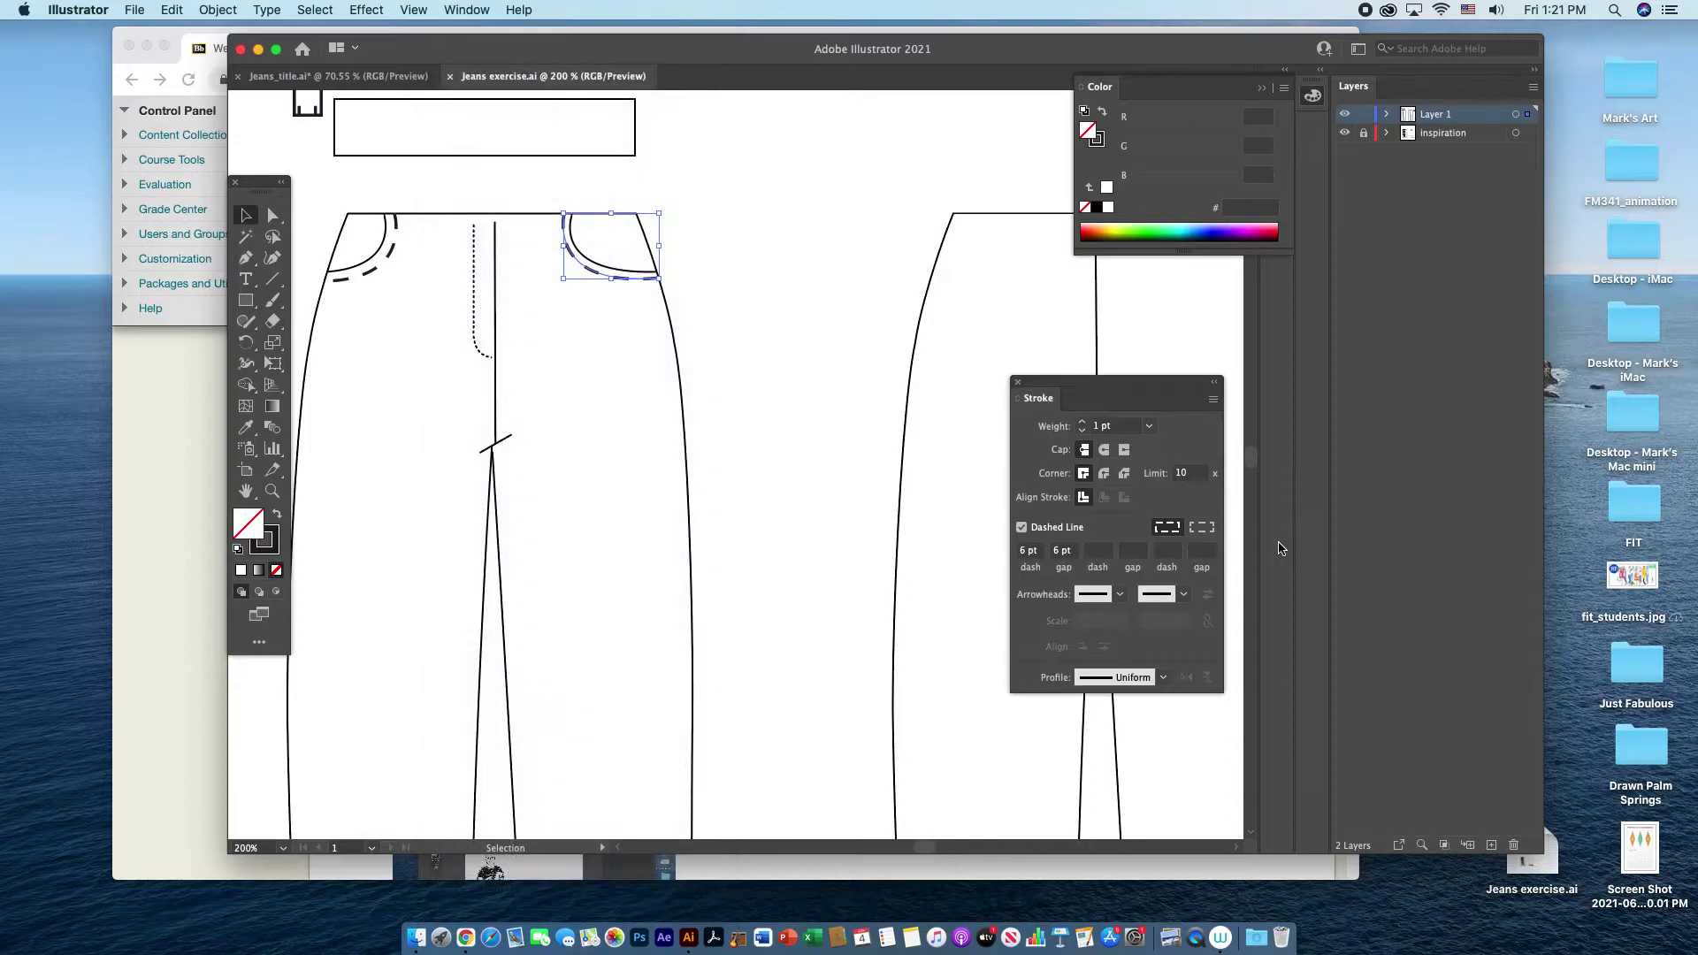
{"action": "mouse_move", "coordinate": [1168, 389]}
{"action": "left_mouse_down"}
{"action": "mouse_move", "coordinate": [1138, 349]}
{"action": "mouse_move", "coordinate": [987, 293]}
{"action": "left_mouse_up"}
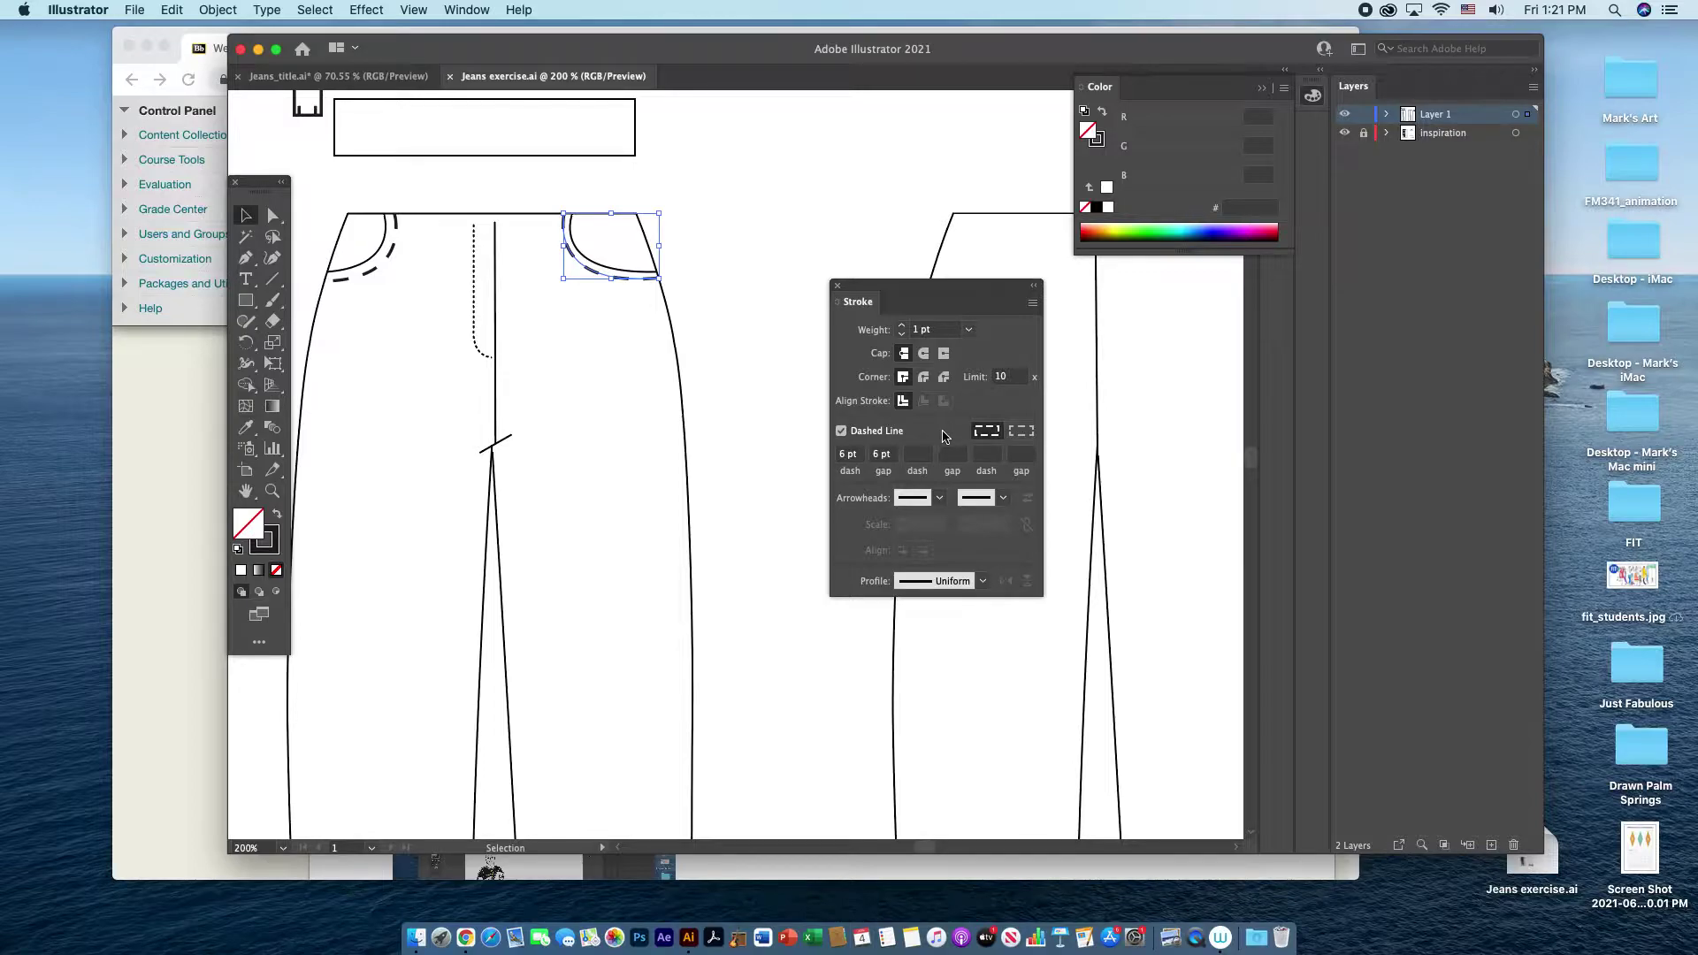
{"action": "left_click", "coordinate": [841, 431]}
{"action": "left_click", "coordinate": [841, 430]}
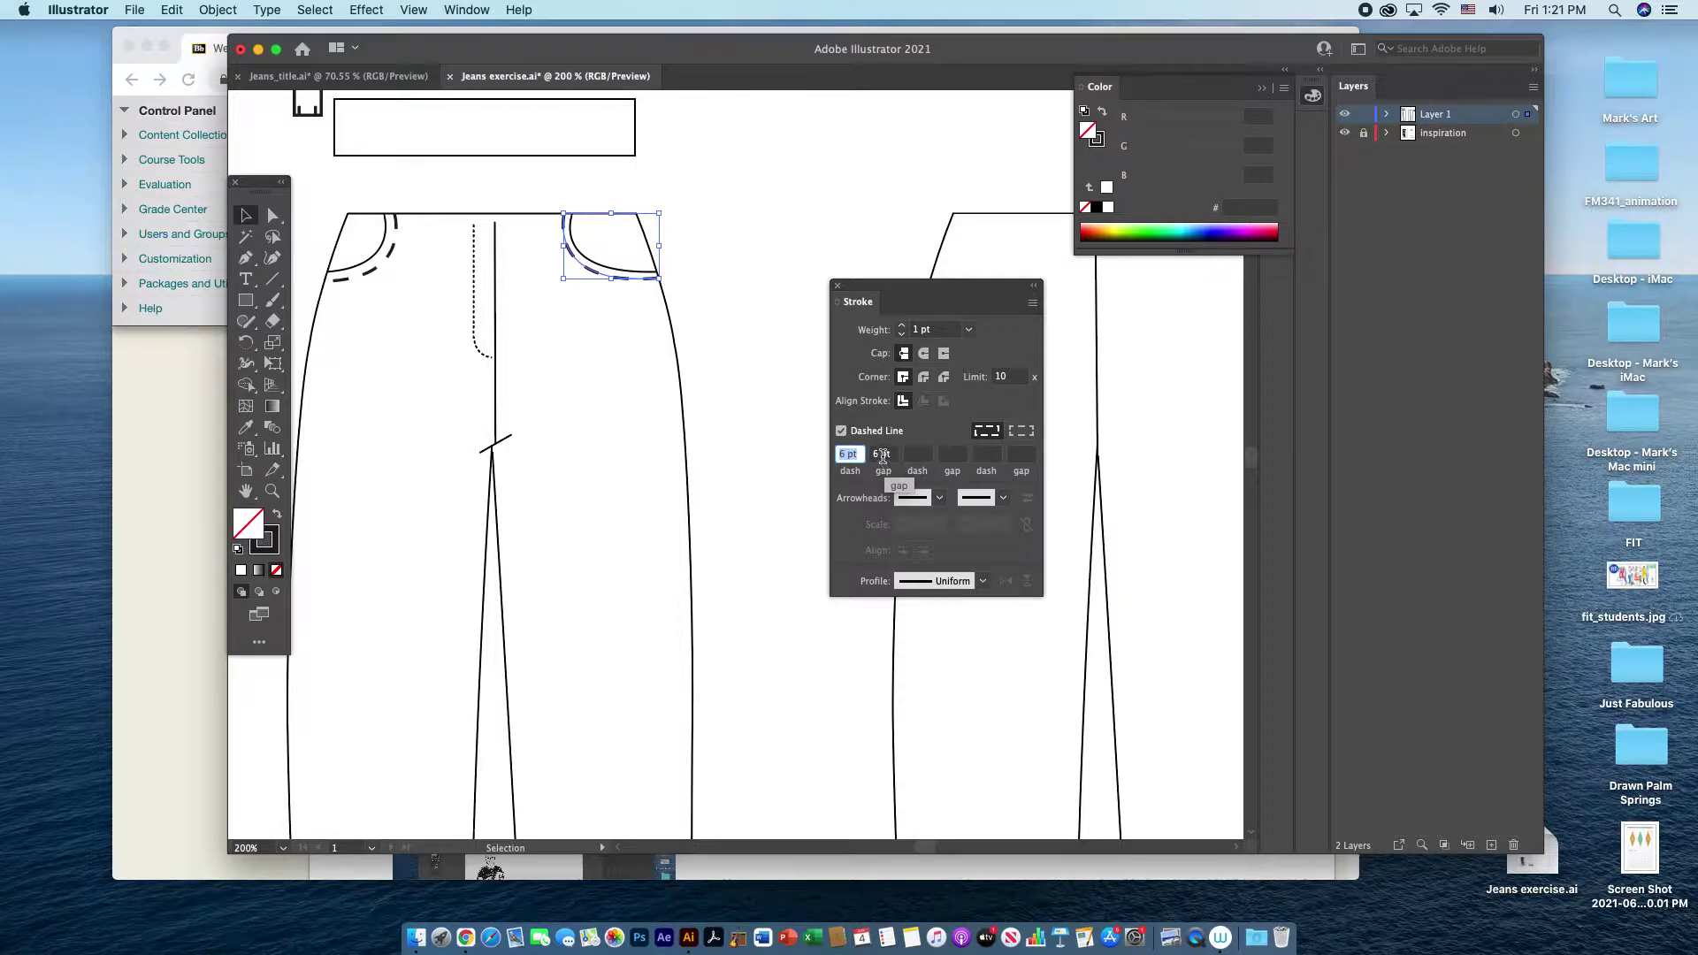
- Test-move the dashed pocket stitch line and one end point, then undo to restore it
{"action": "left_click", "coordinate": [709, 306]}
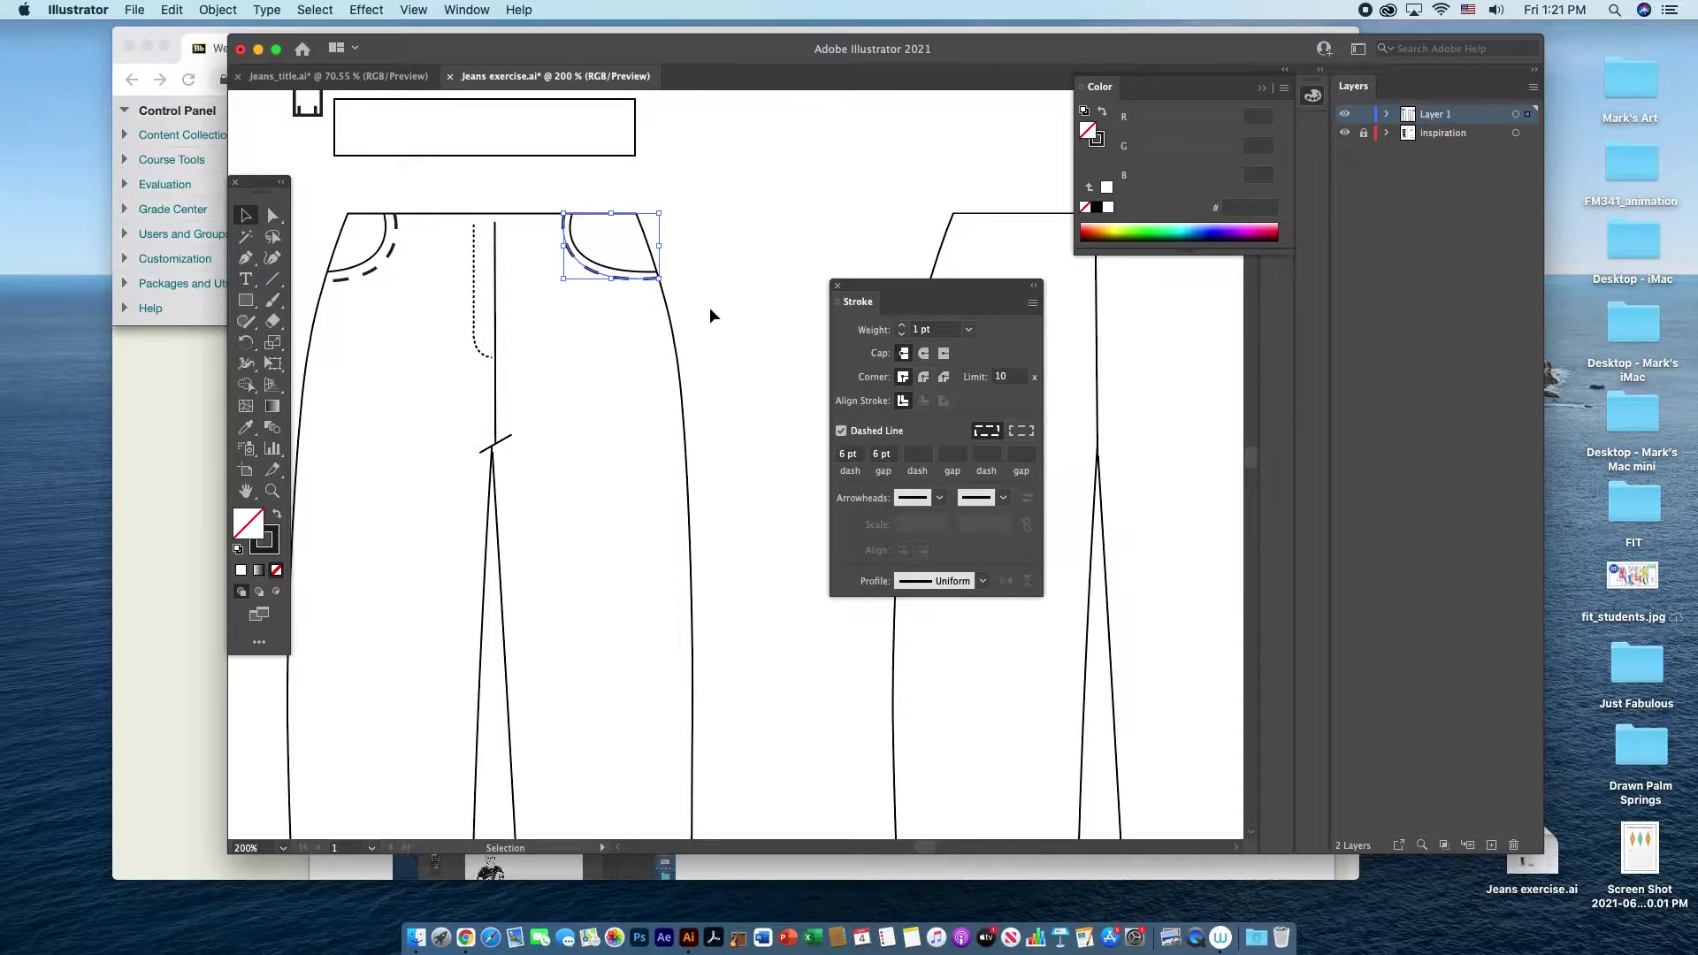
{"action": "left_click", "coordinate": [629, 278]}
{"action": "left_click_drag", "start_coordinate": [628, 278], "coordinate": [761, 225]}
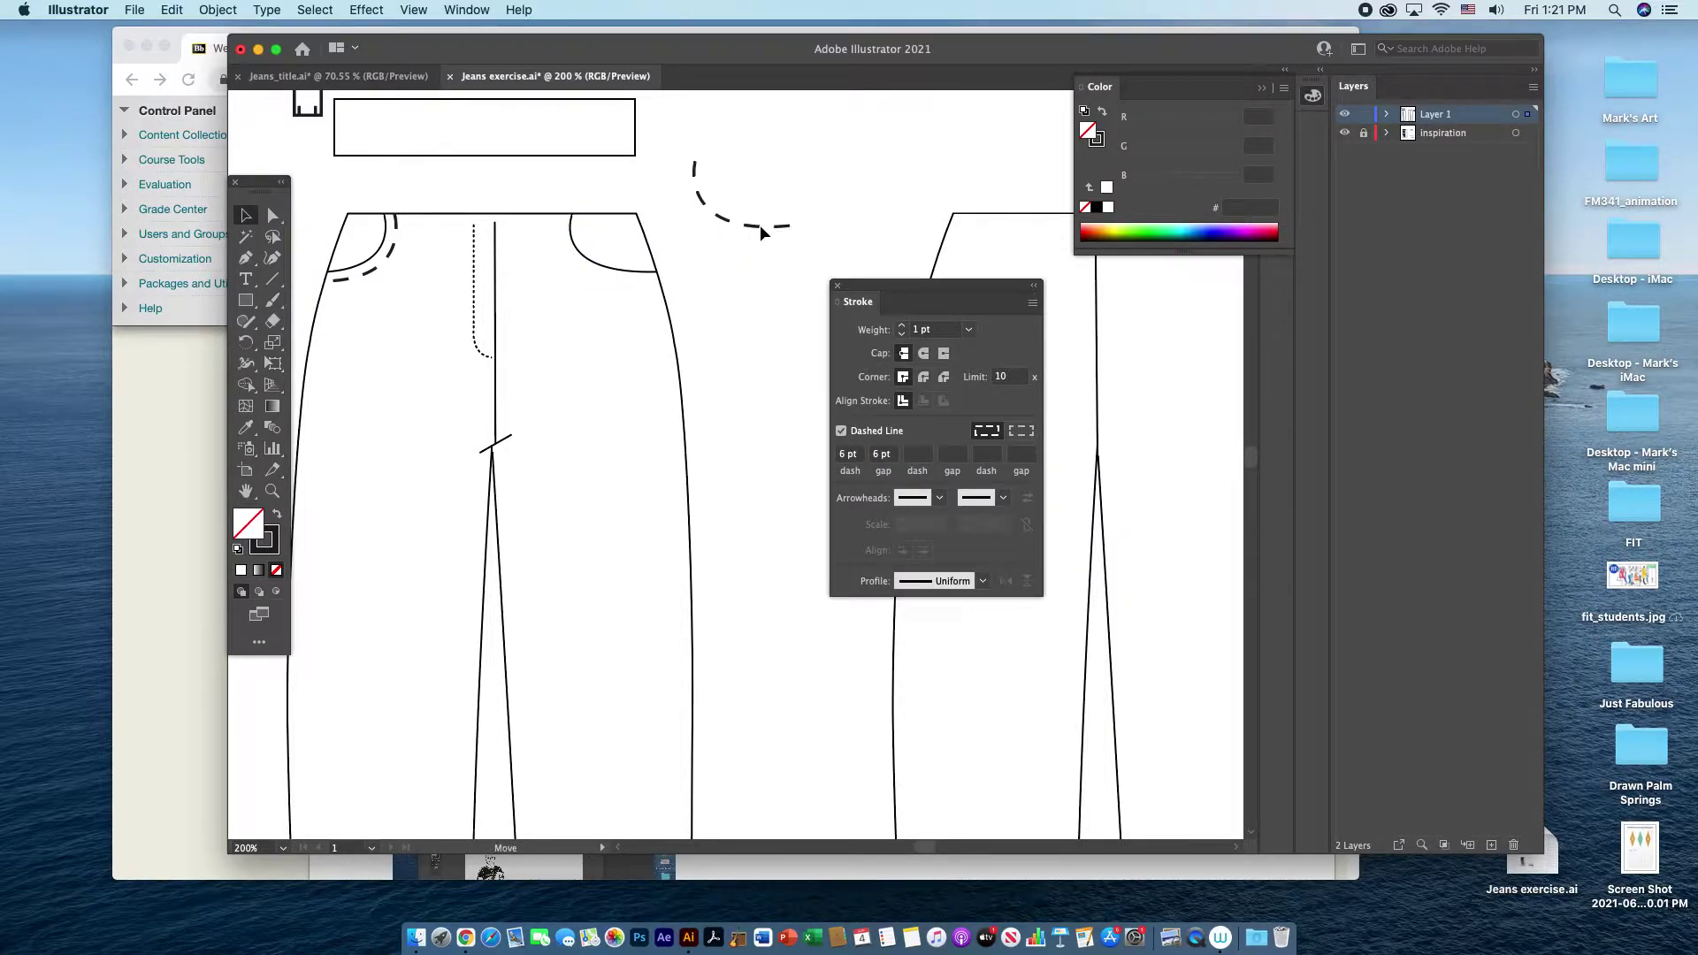
{"action": "left_click", "coordinate": [772, 278]}
{"action": "left_click", "coordinate": [272, 214]}
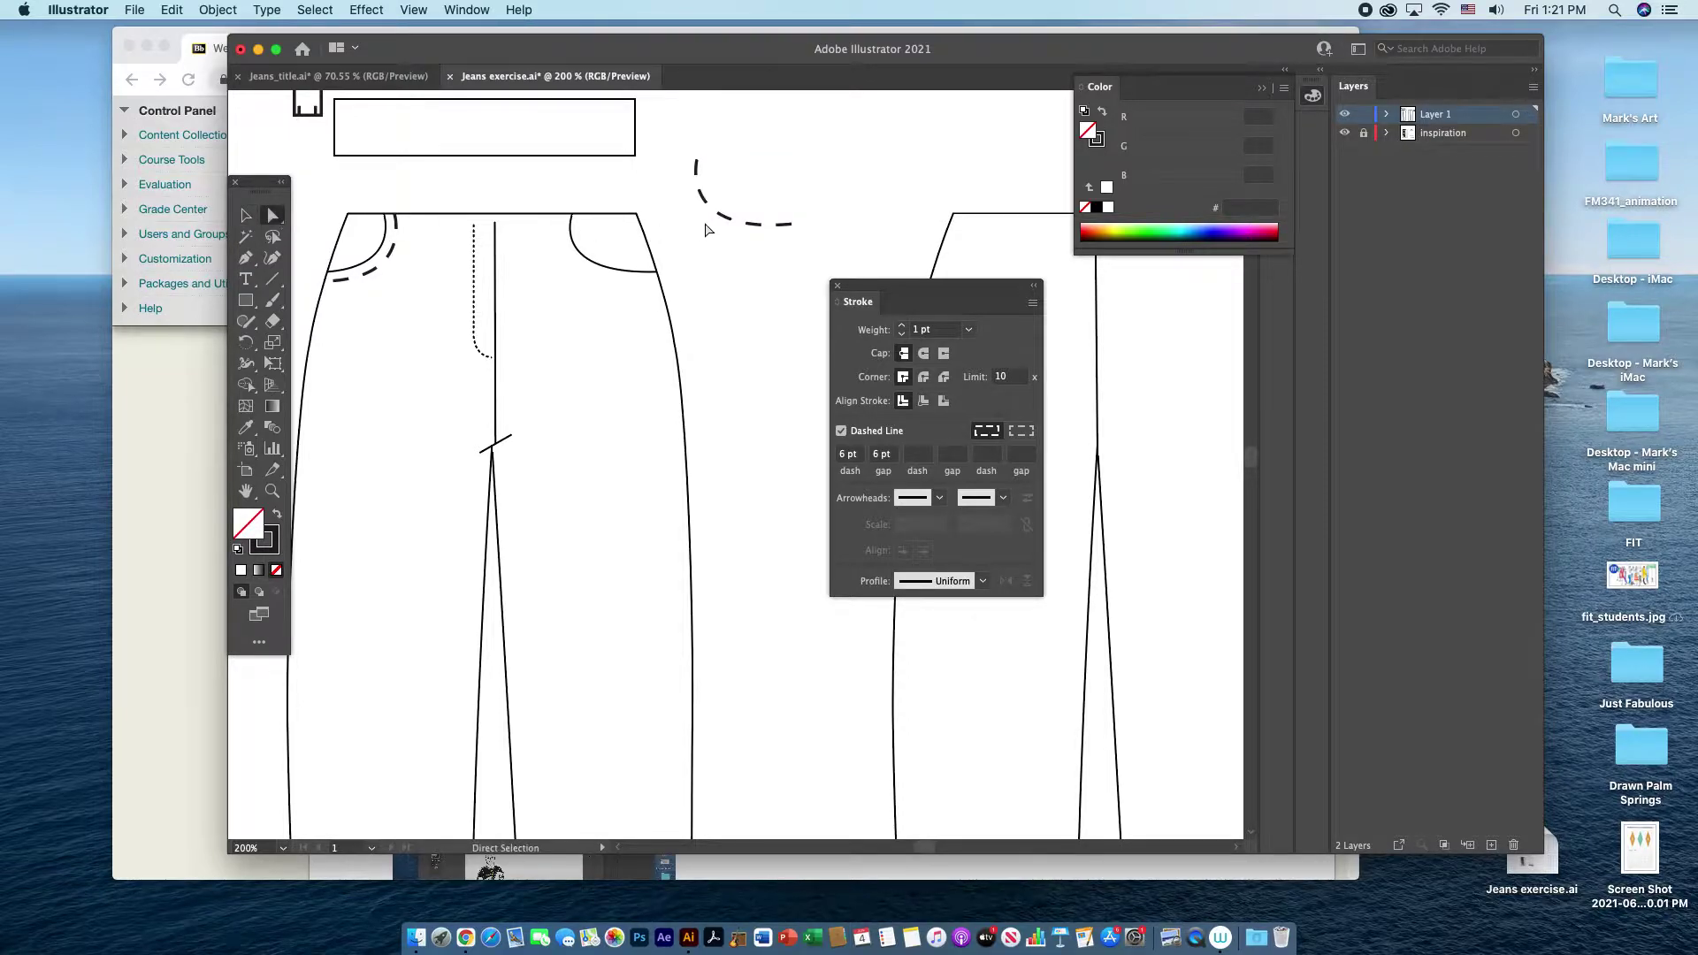
{"action": "mouse_move", "coordinate": [799, 230]}
{"action": "left_mouse_down"}
{"action": "mouse_move", "coordinate": [789, 253]}
{"action": "mouse_move", "coordinate": [803, 183]}
{"action": "mouse_move", "coordinate": [792, 217]}
{"action": "left_mouse_up"}
{"action": "key", "text": "v"}
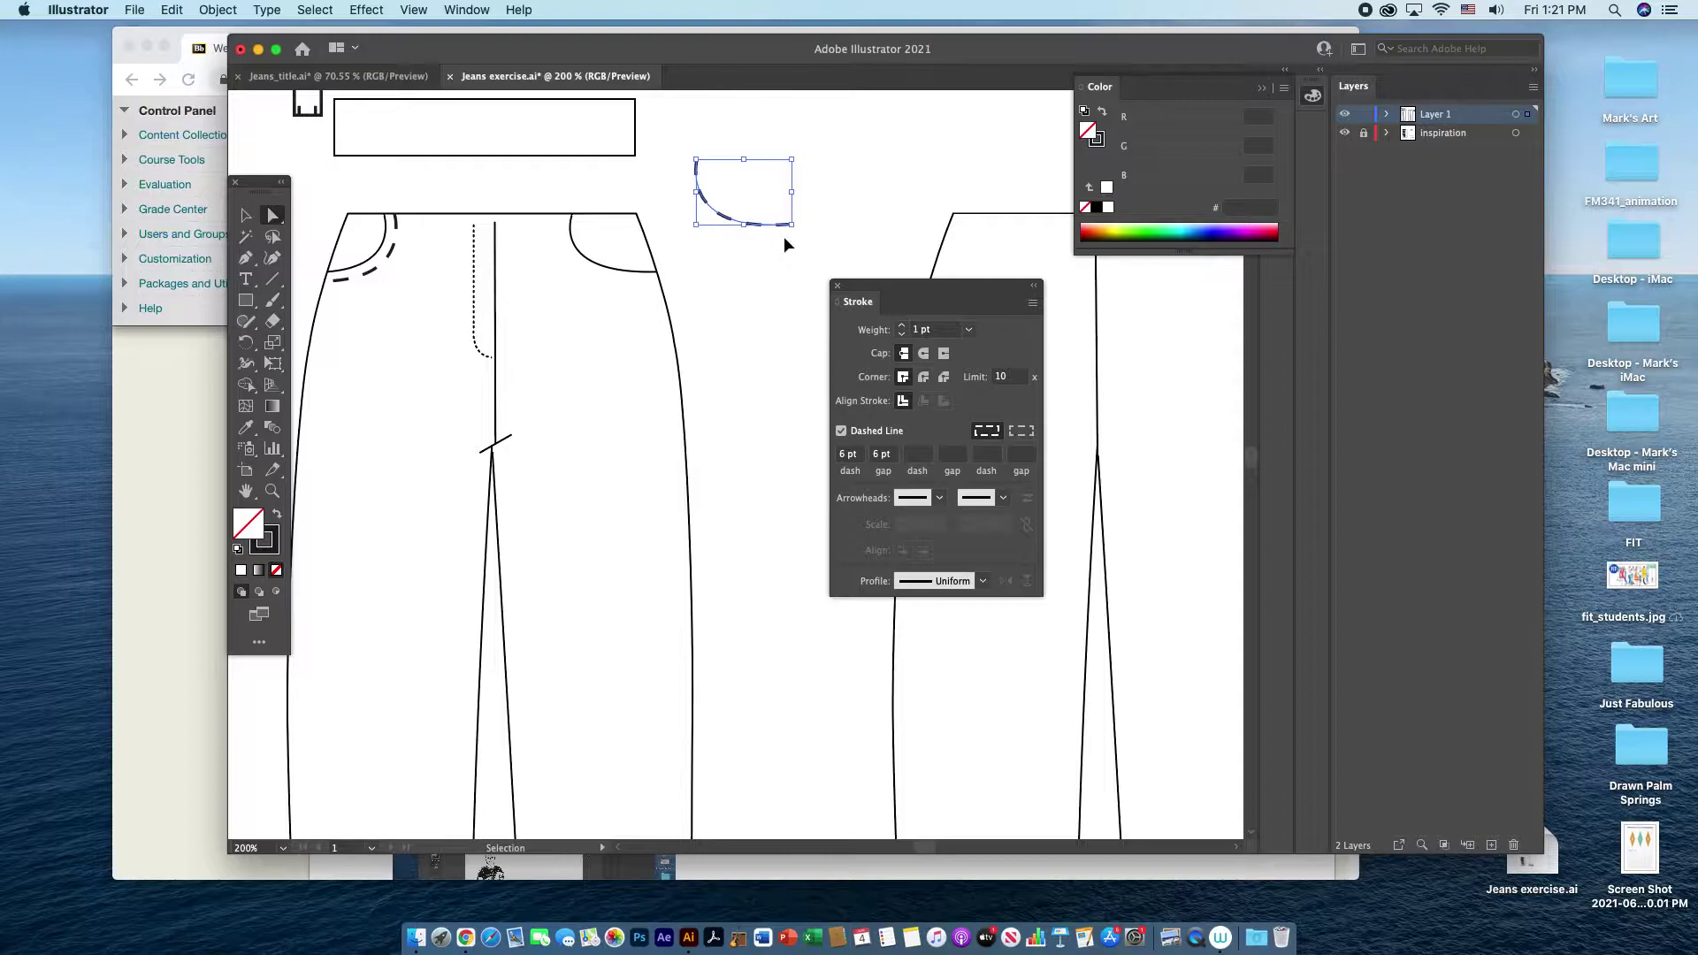
{"action": "key", "text": "super+z"}
- Ungroup the fly stitching group
{"action": "key", "text": "a"}
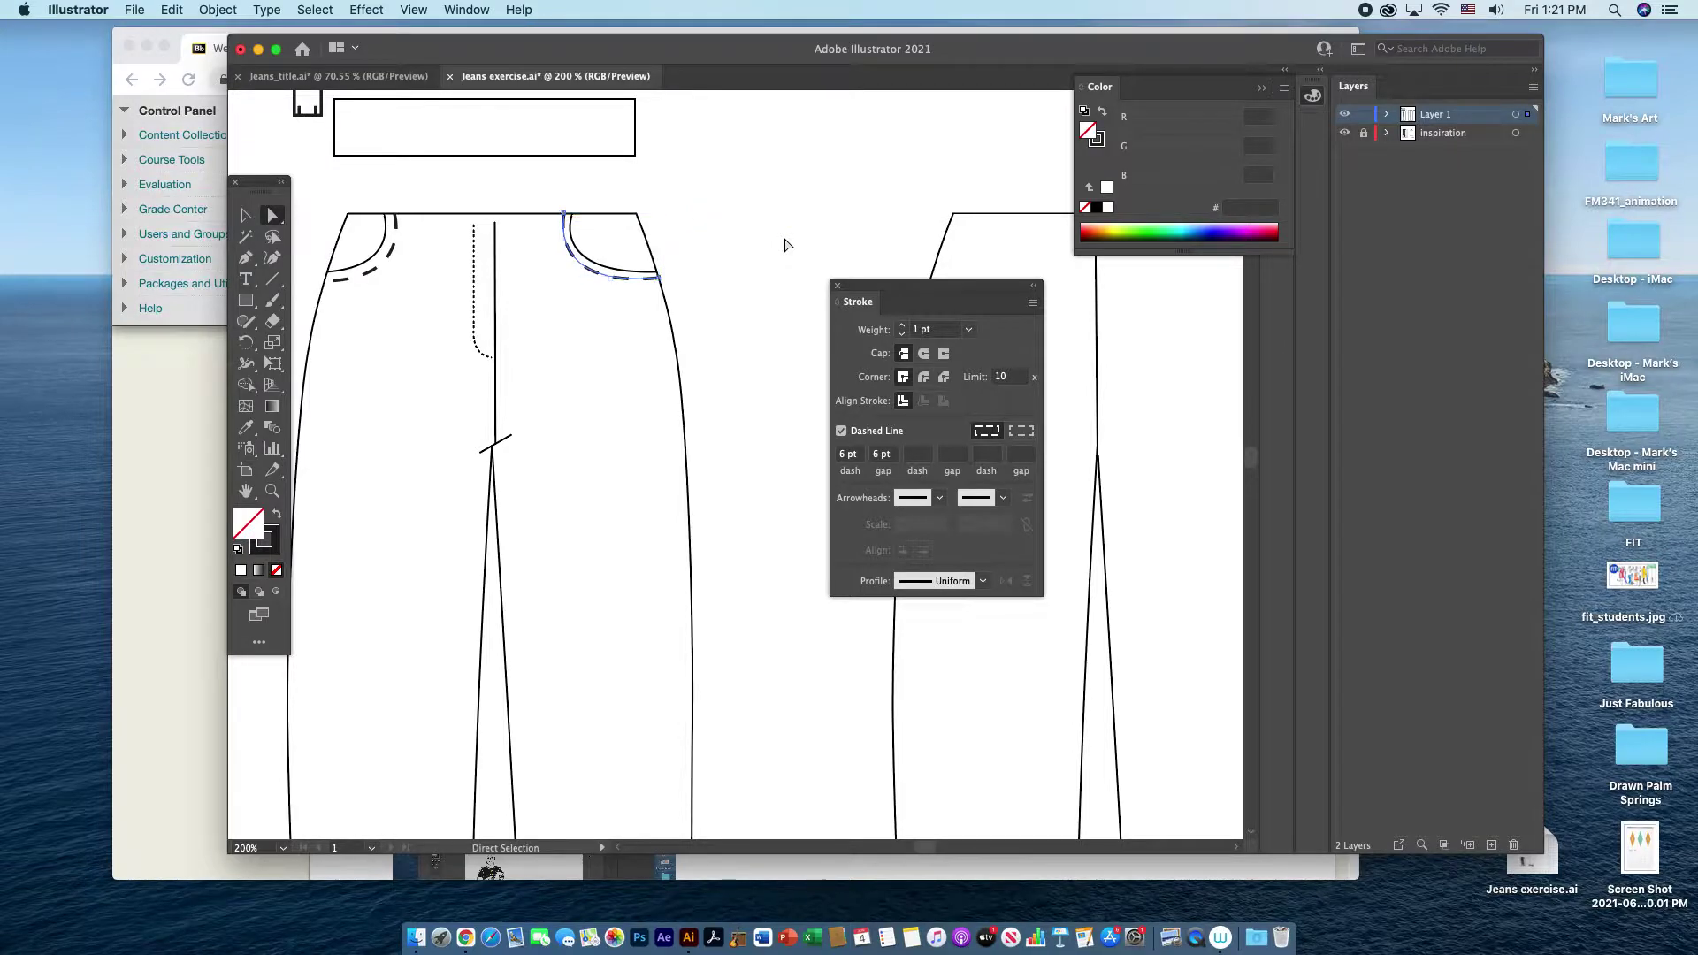
{"action": "left_click", "coordinate": [762, 310]}
{"action": "key", "text": "v"}
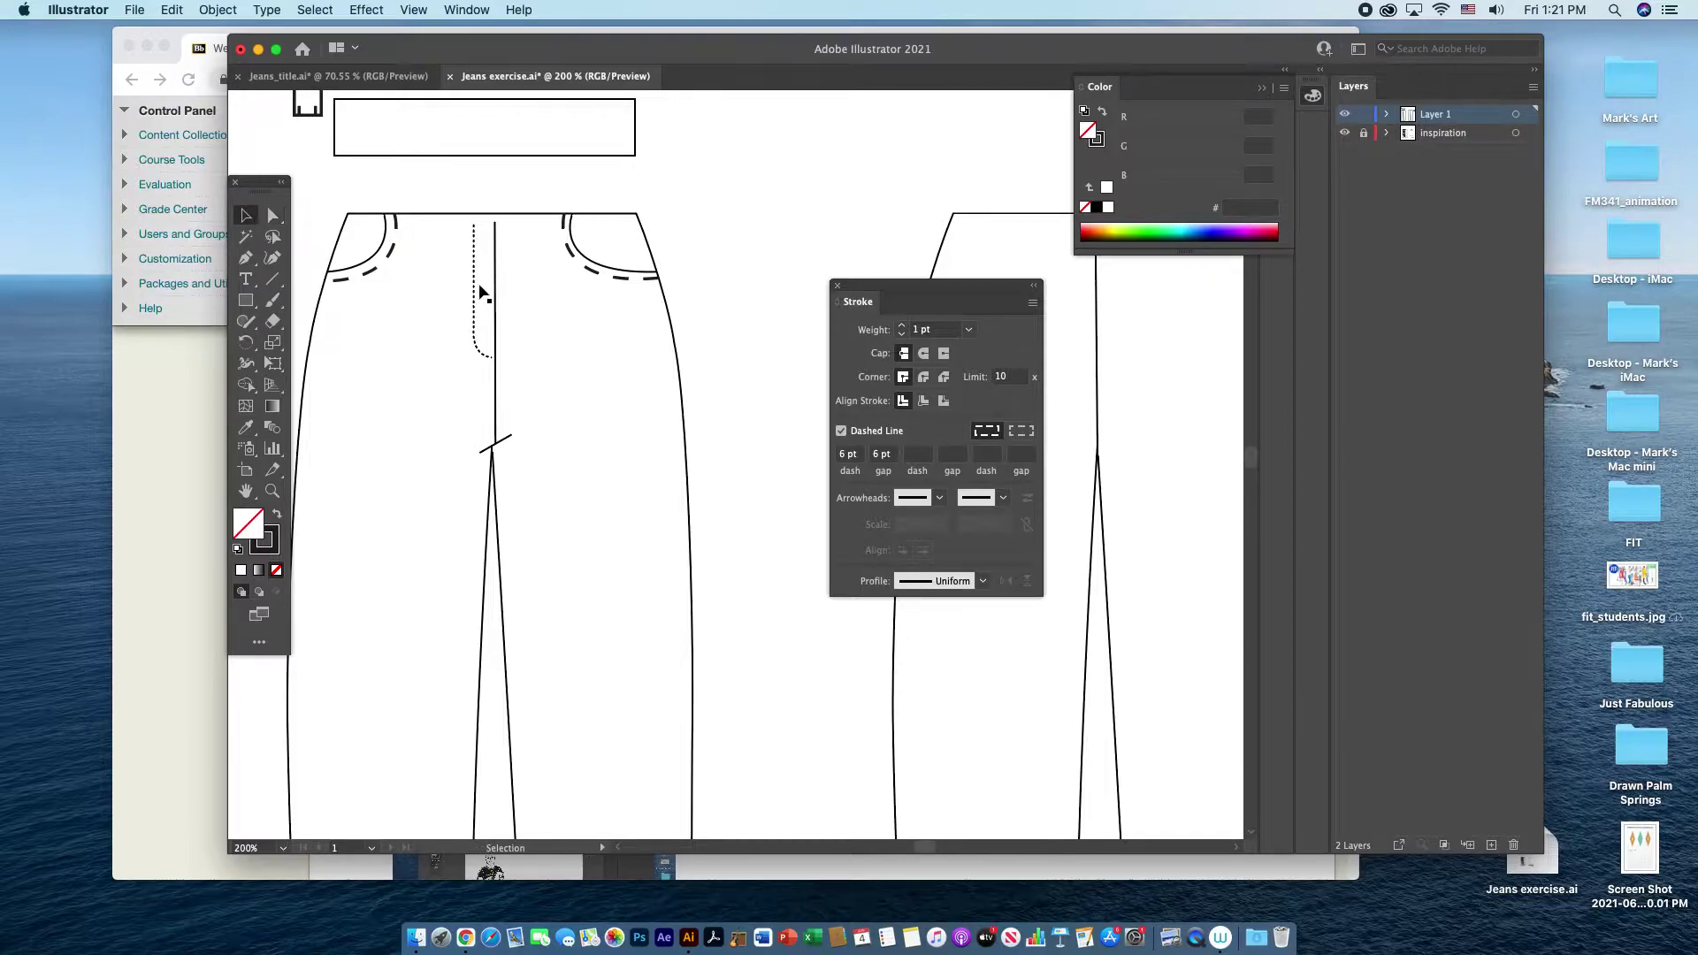
{"action": "left_click", "coordinate": [475, 294]}
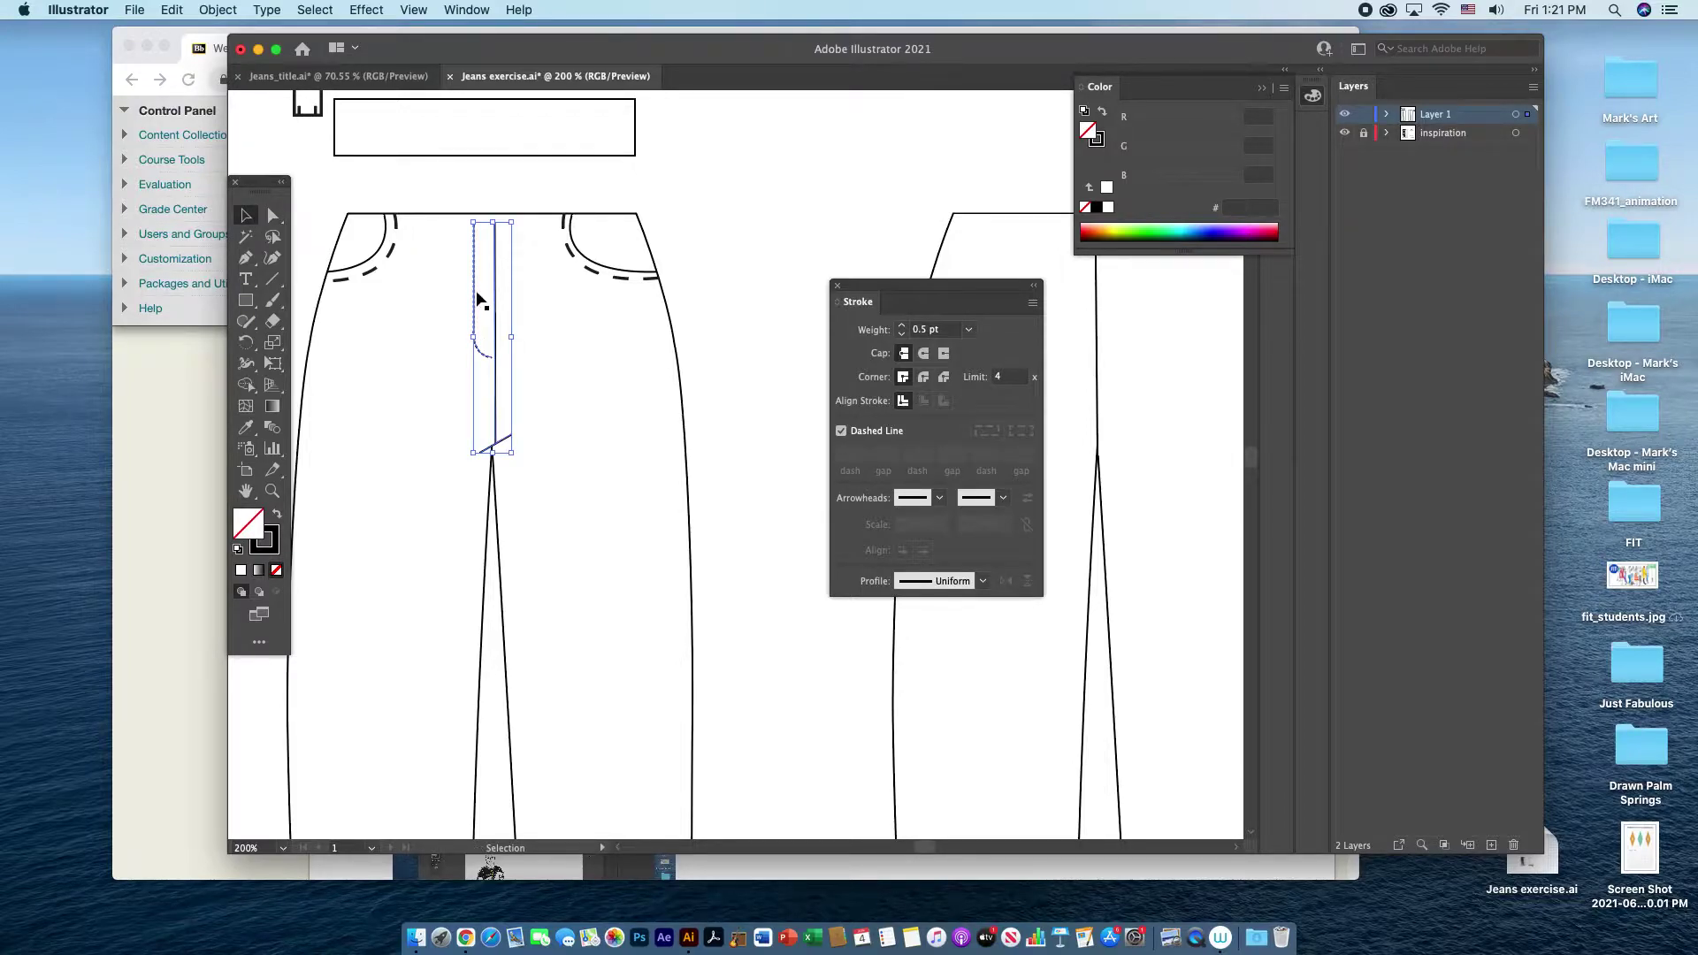
{"action": "left_click", "coordinate": [218, 10]}
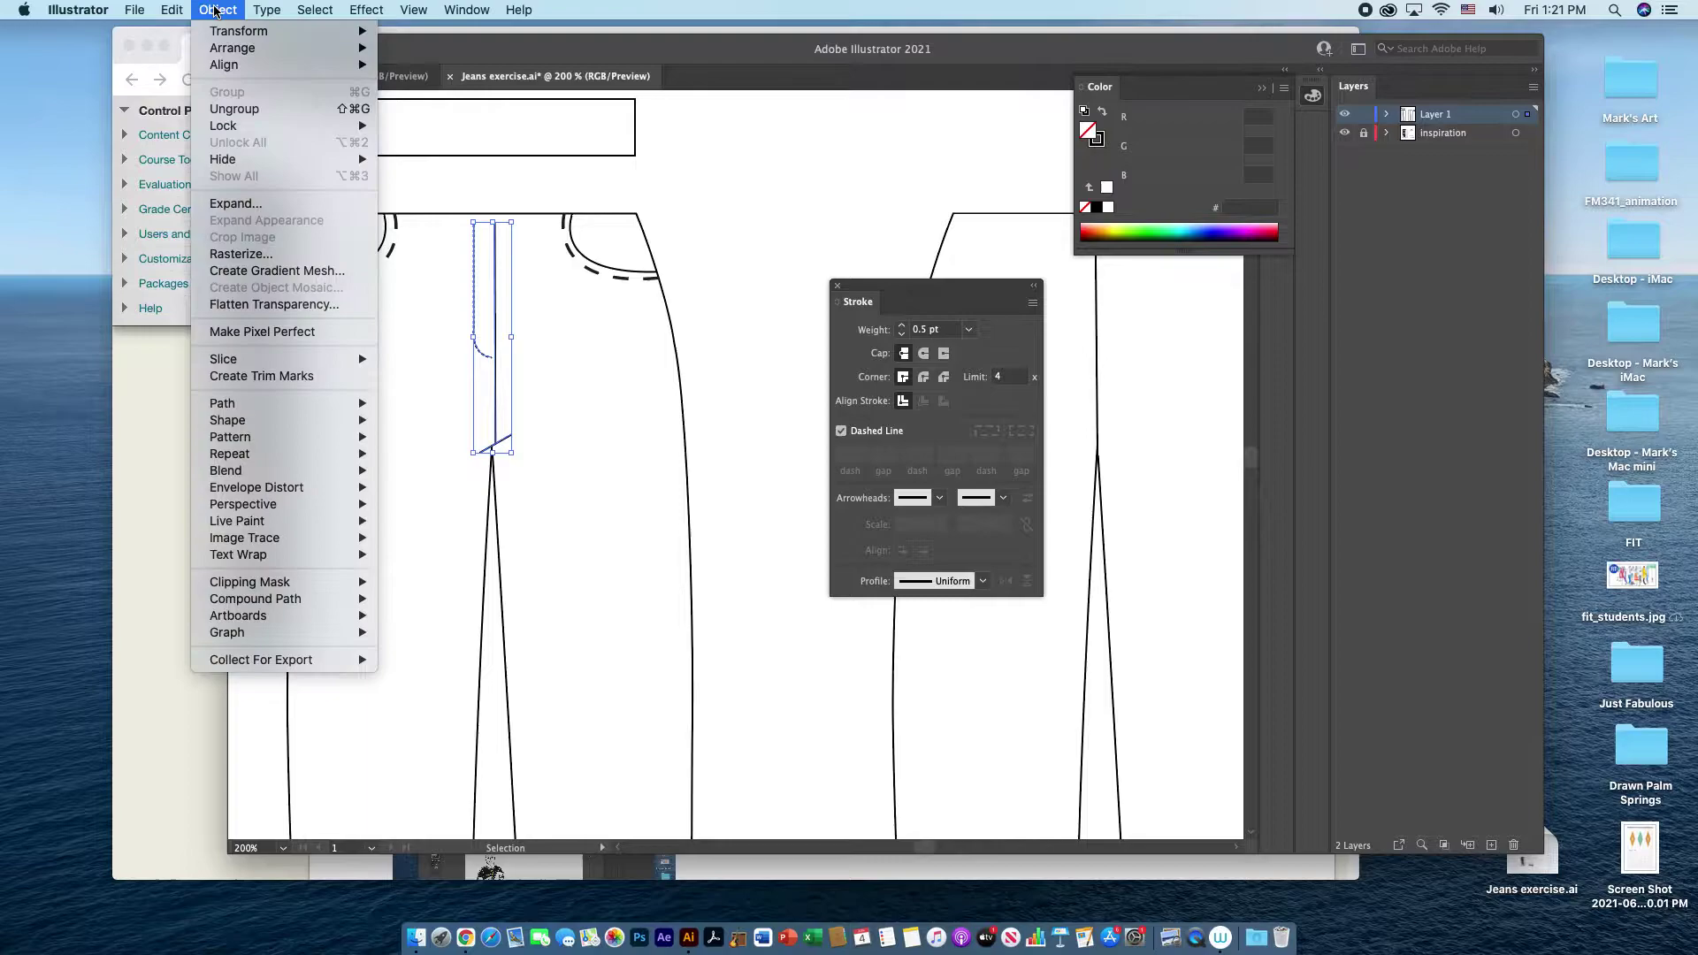
{"action": "left_click", "coordinate": [237, 113]}
{"action": "left_click", "coordinate": [767, 251]}
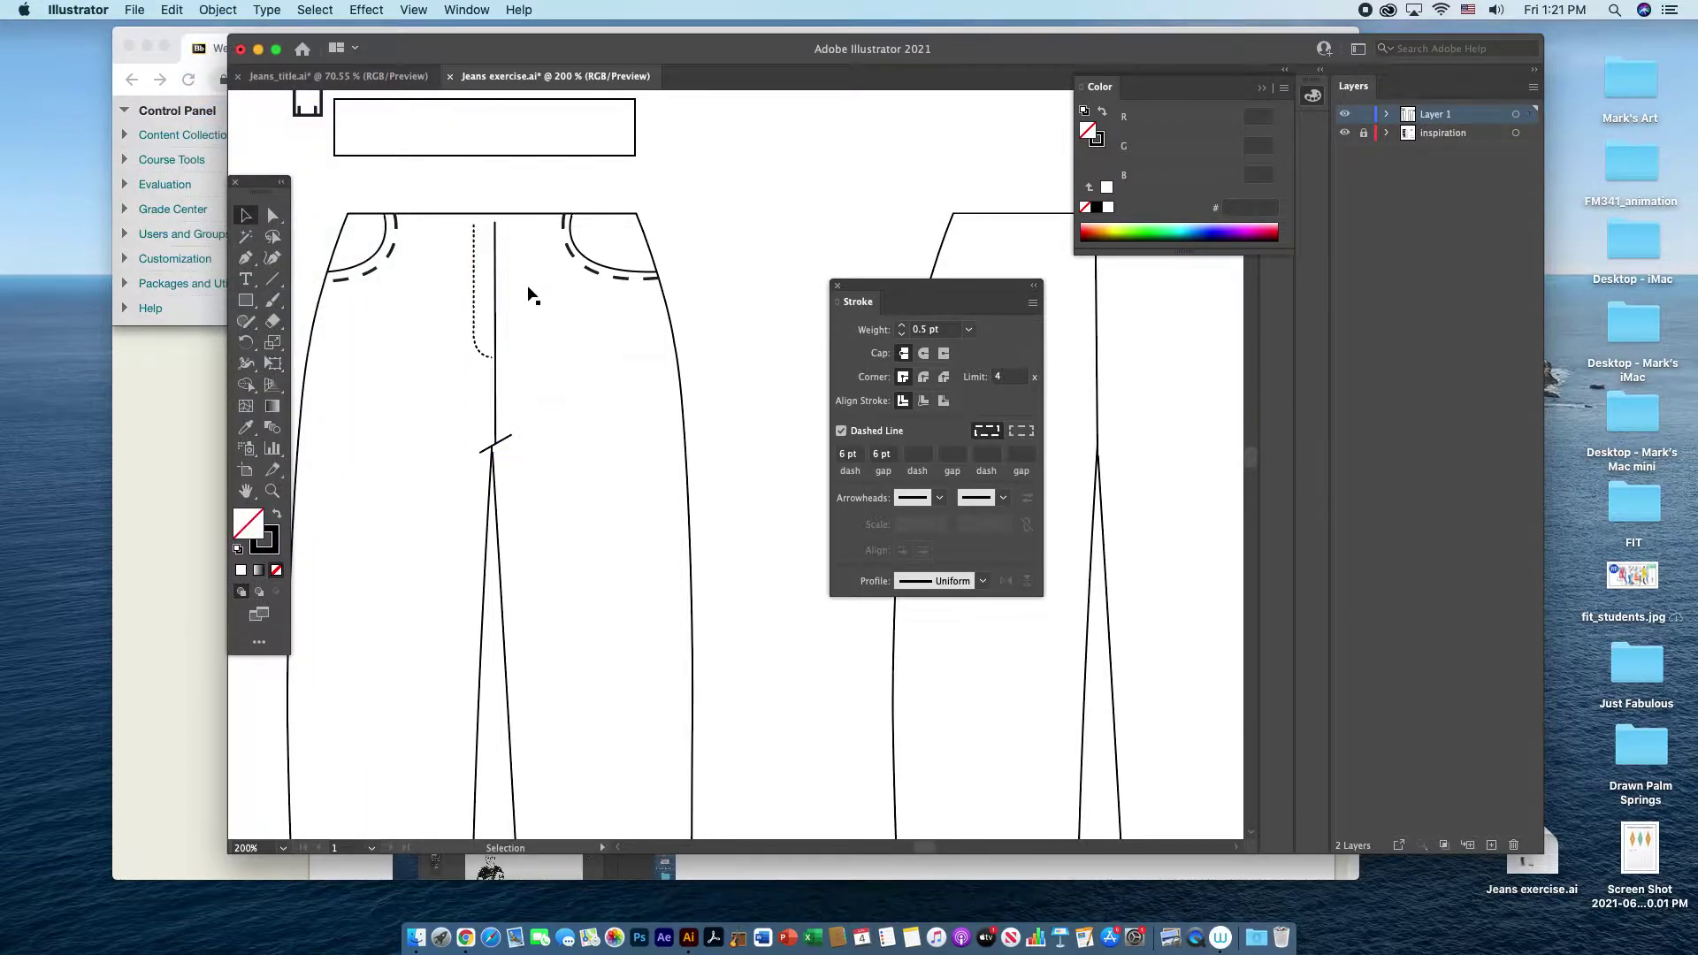
- Select the fly pieces and apply a locking command from the Object menu
{"action": "left_click", "coordinate": [476, 300]}
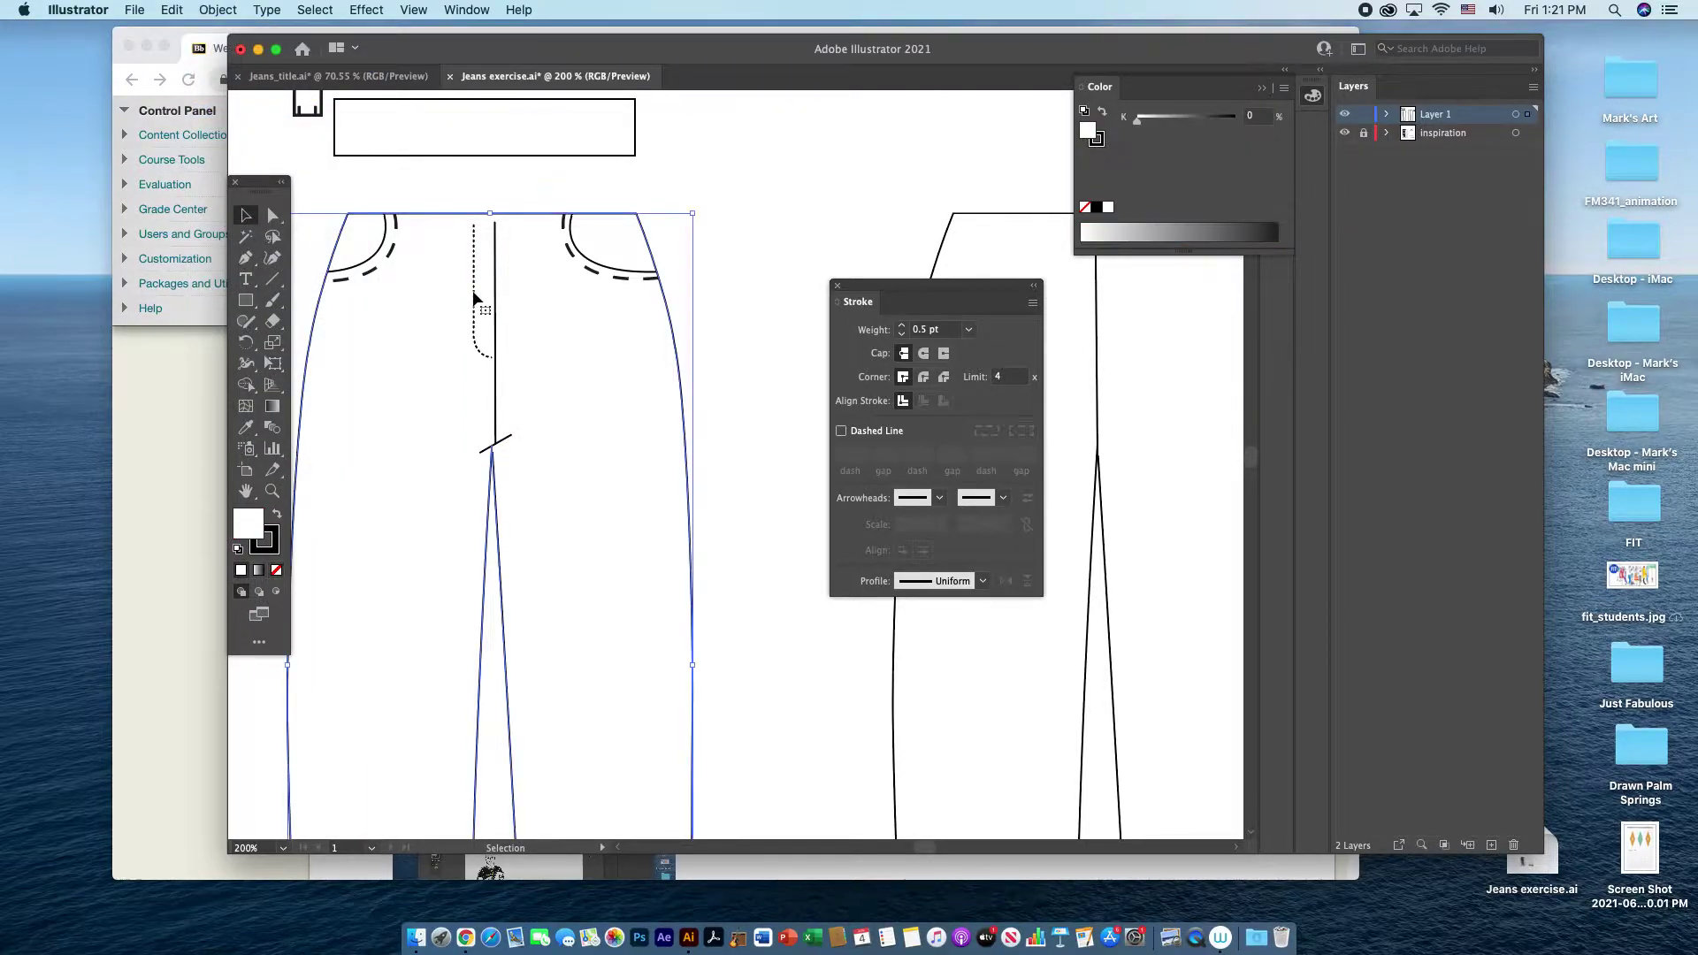
{"action": "left_click", "coordinate": [476, 300]}
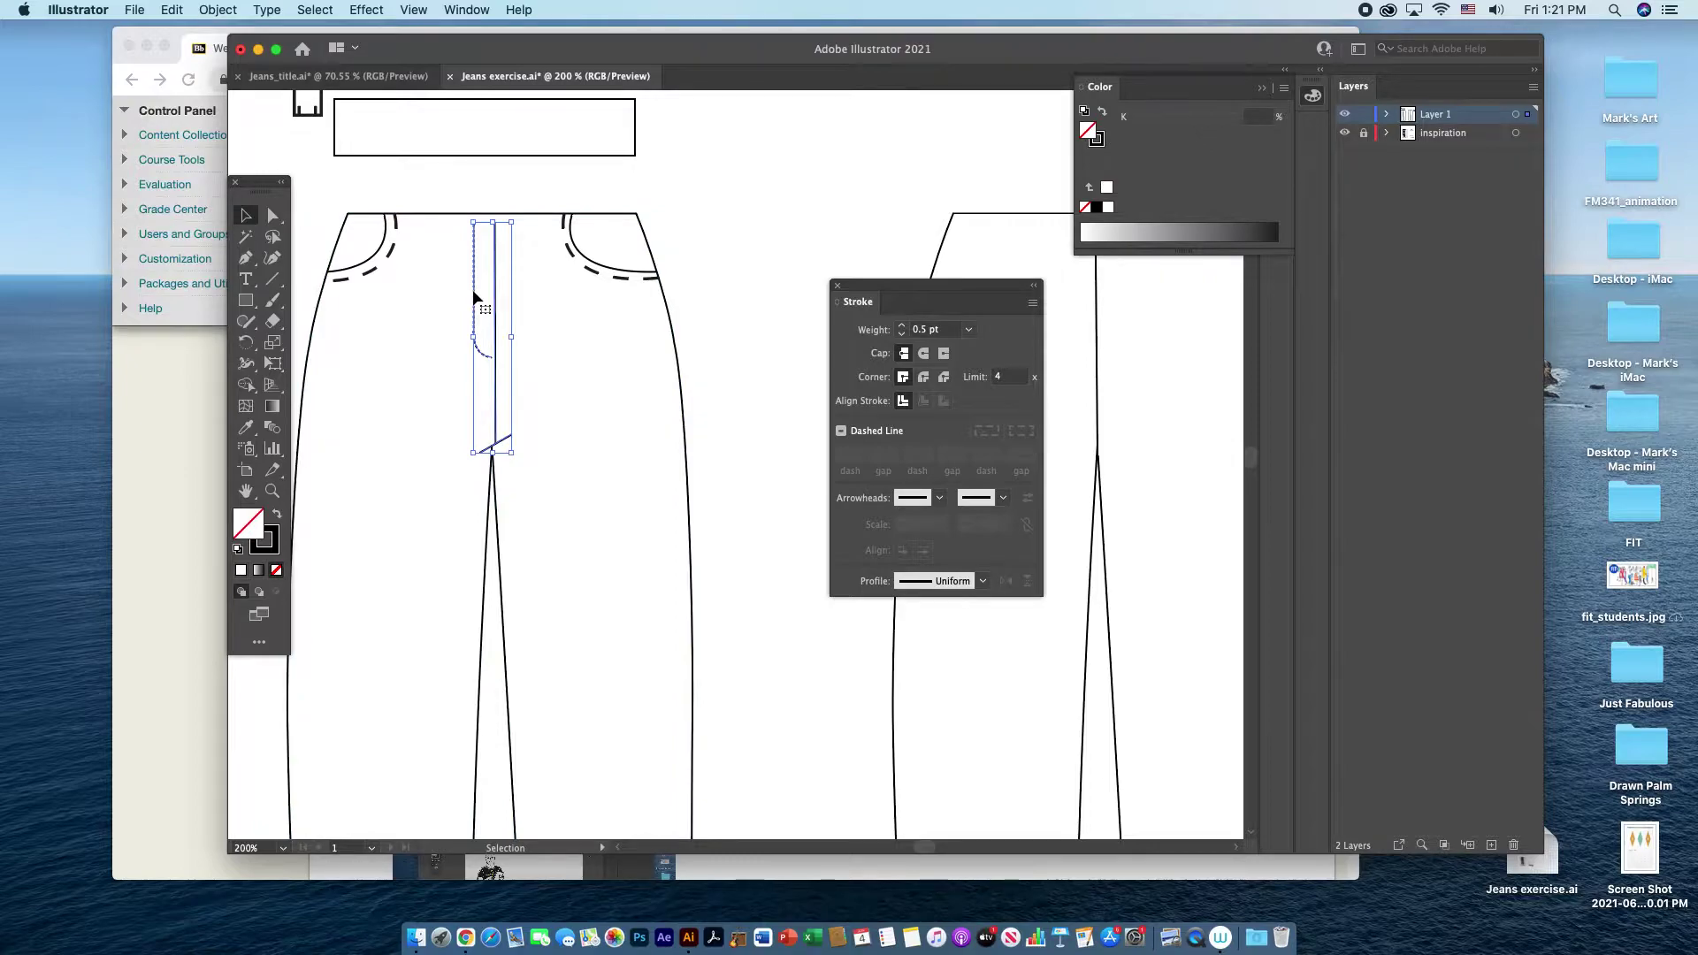
{"action": "left_click", "coordinate": [218, 10]}
{"action": "mouse_move", "coordinate": [253, 129]}
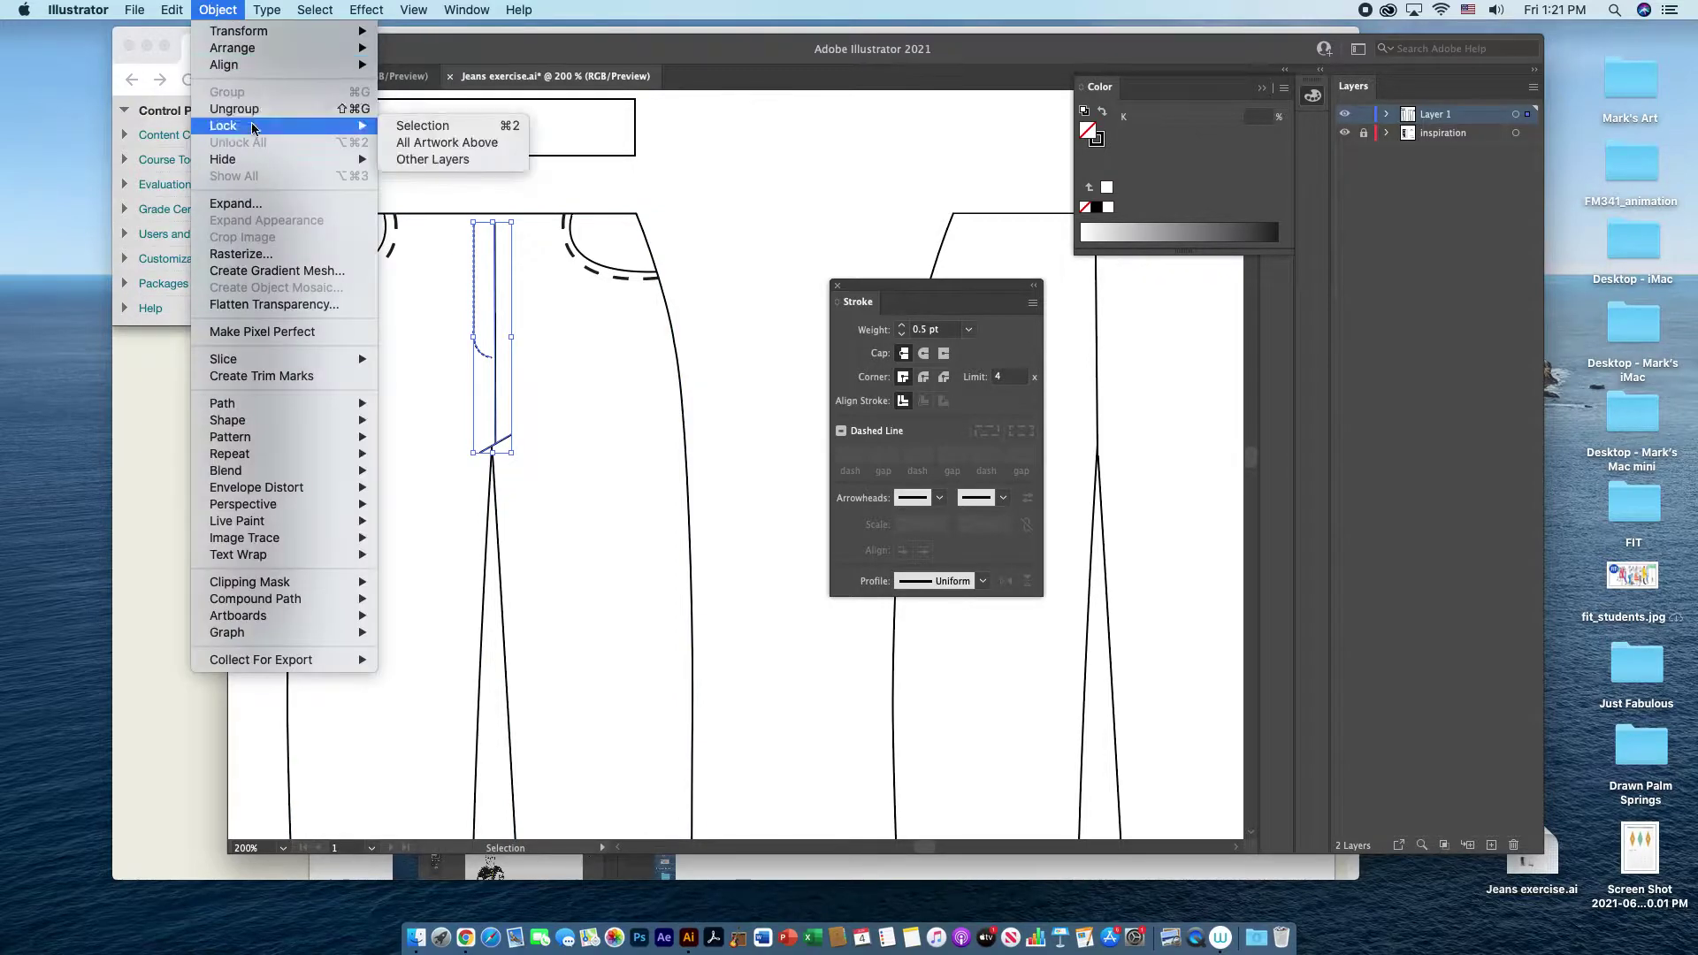
{"action": "left_click", "coordinate": [639, 190]}
{"action": "left_click", "coordinate": [791, 221]}
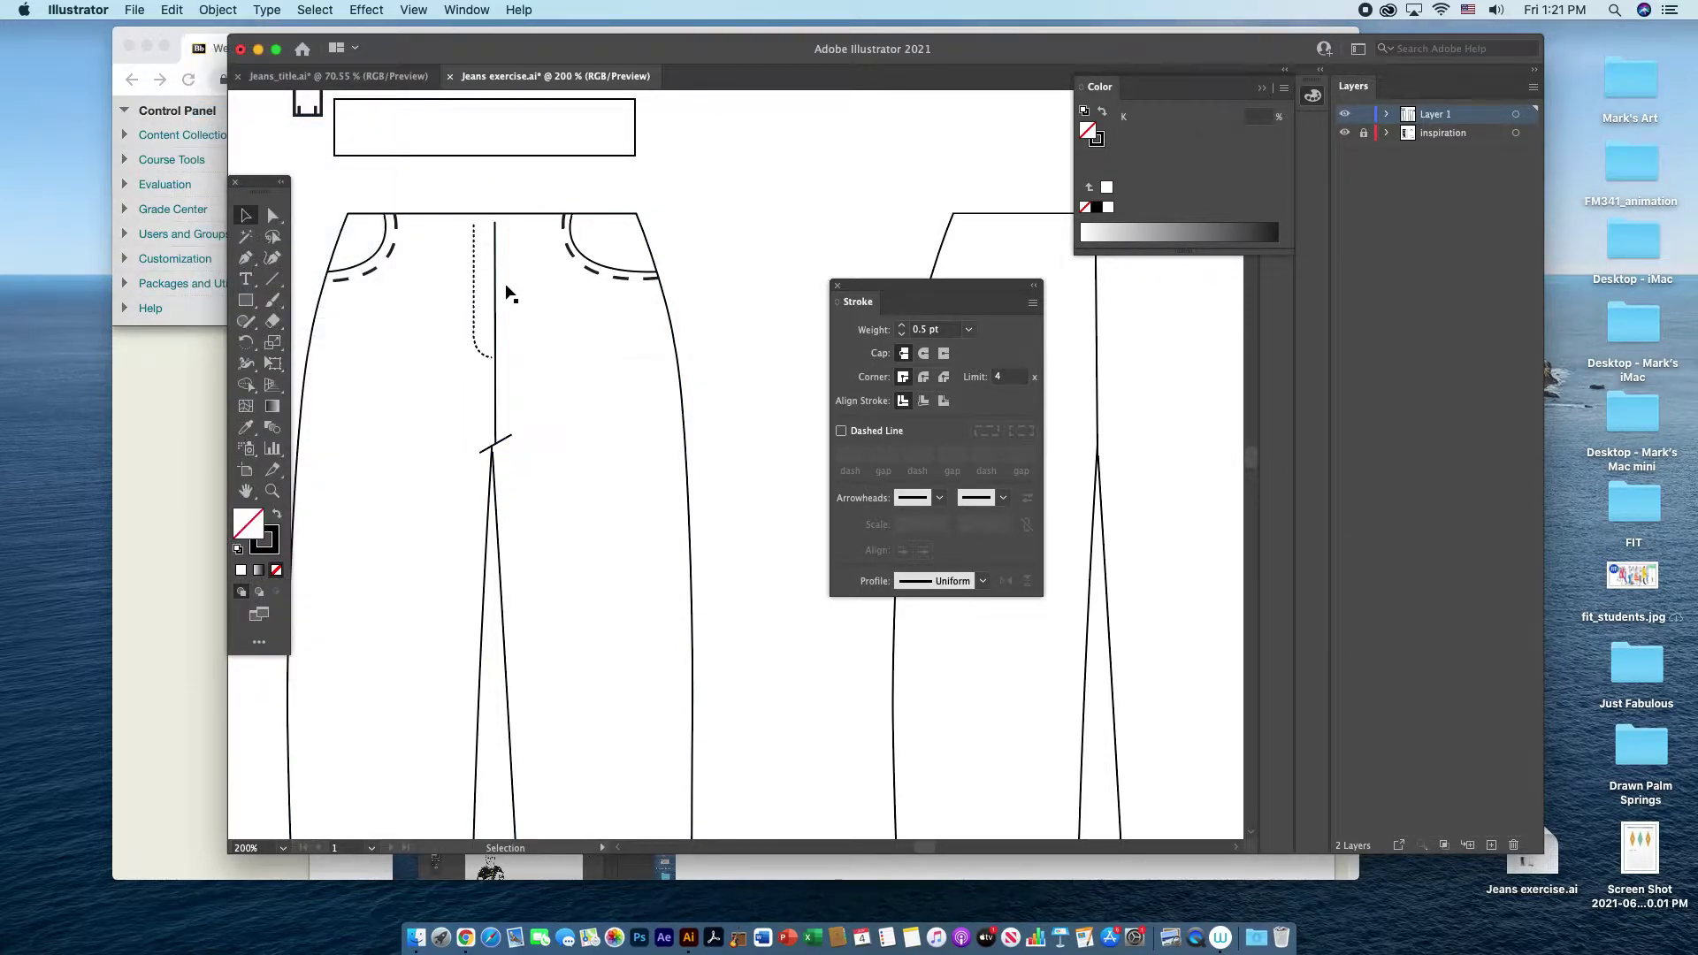
- Give the dotted fly stitch line a 6 pt dash and 6 pt gap
{"action": "left_click", "coordinate": [473, 285]}
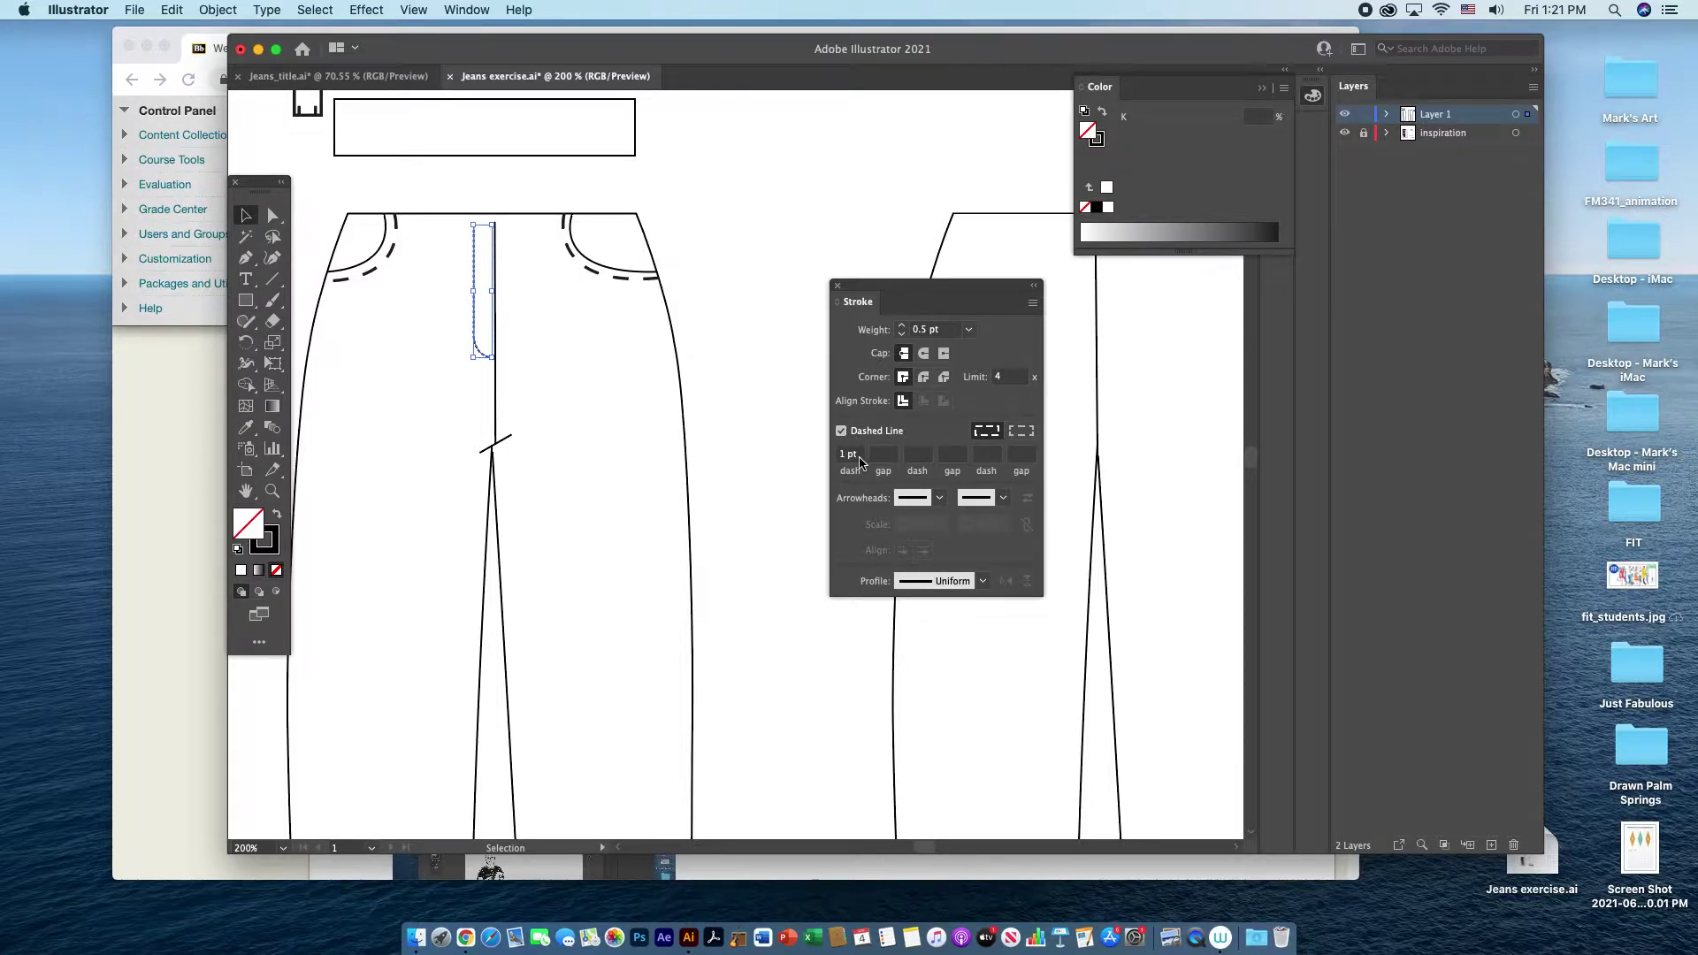
{"action": "left_click_drag", "start_coordinate": [845, 460], "coordinate": [831, 458]}
{"action": "type", "text": "6"}
{"action": "left_click", "coordinate": [886, 458]}
{"action": "type", "text": "6"}
{"action": "key", "text": "Return"}
{"action": "left_click", "coordinate": [783, 338]}
- Set the dashed fly stitch line's stroke weight to 1 pt
{"action": "left_click", "coordinate": [624, 281]}
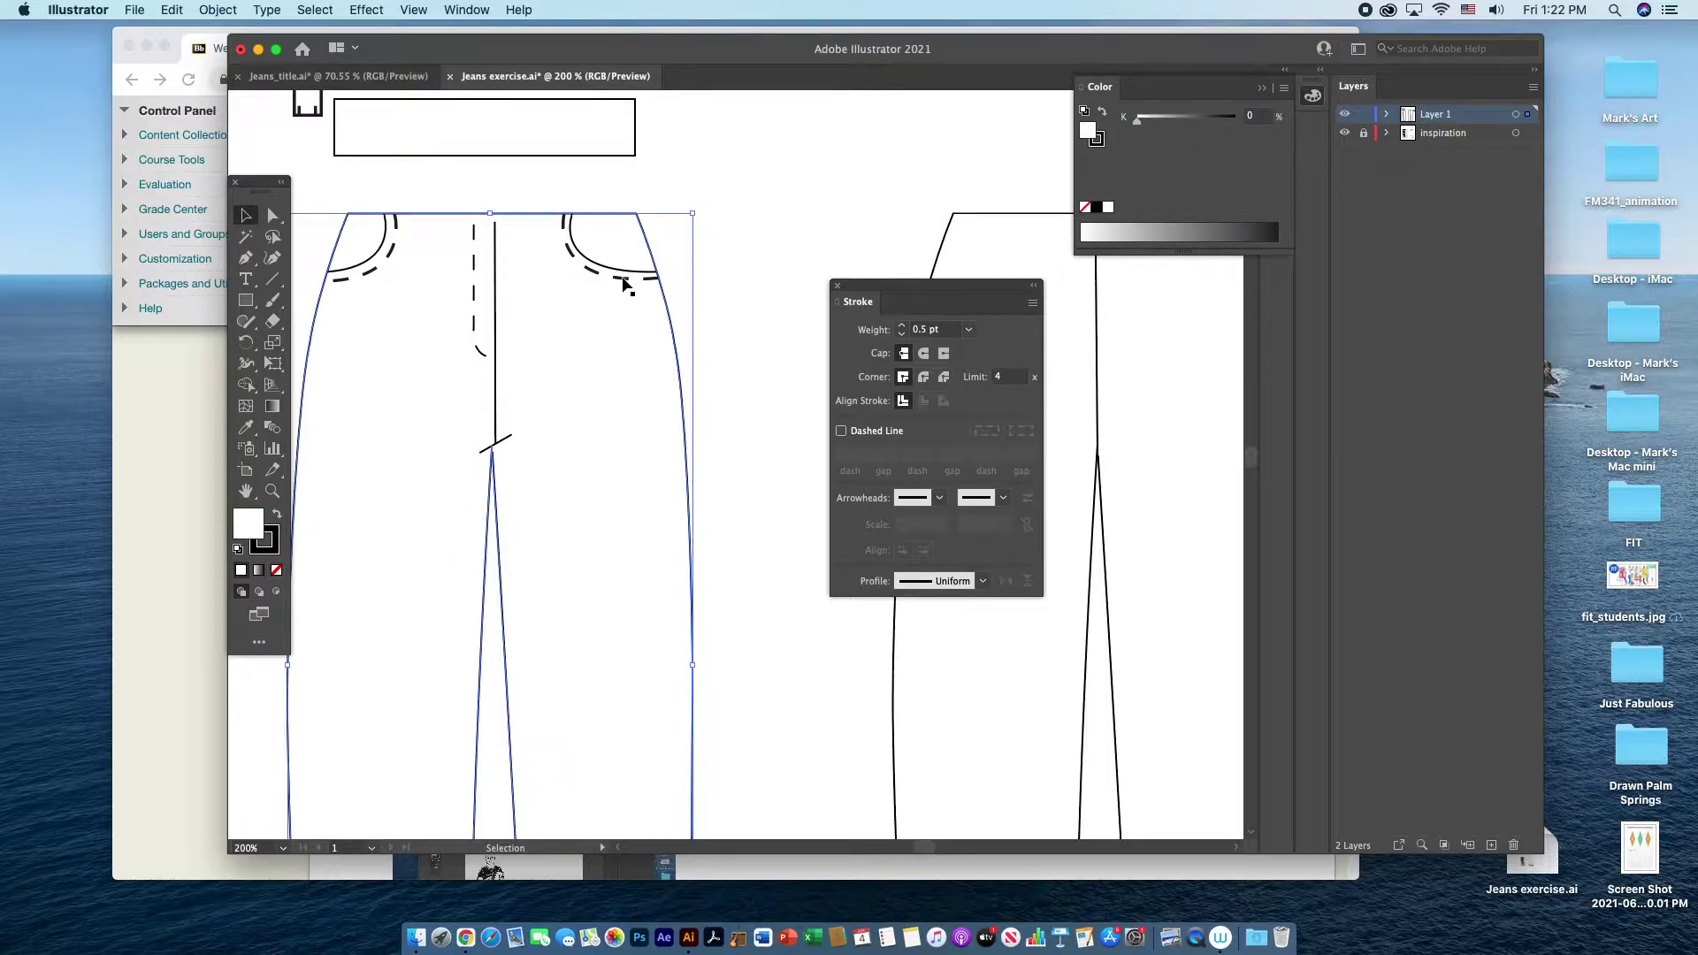
{"action": "left_click", "coordinate": [704, 285]}
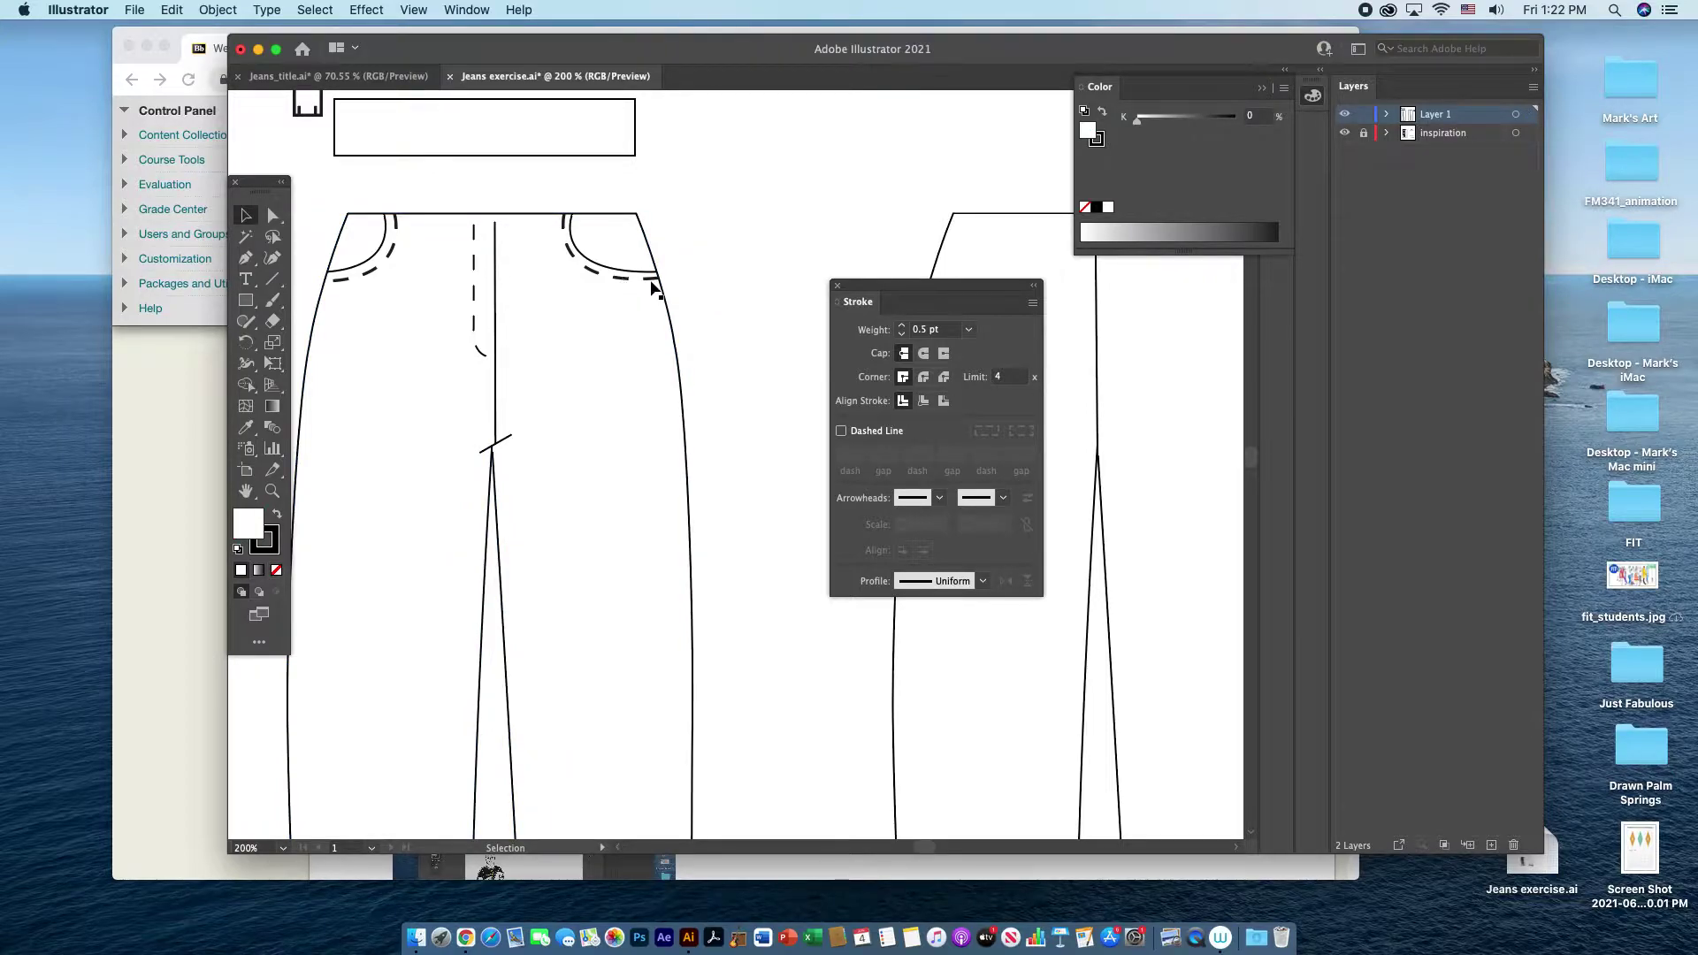
{"action": "left_click", "coordinate": [651, 280]}
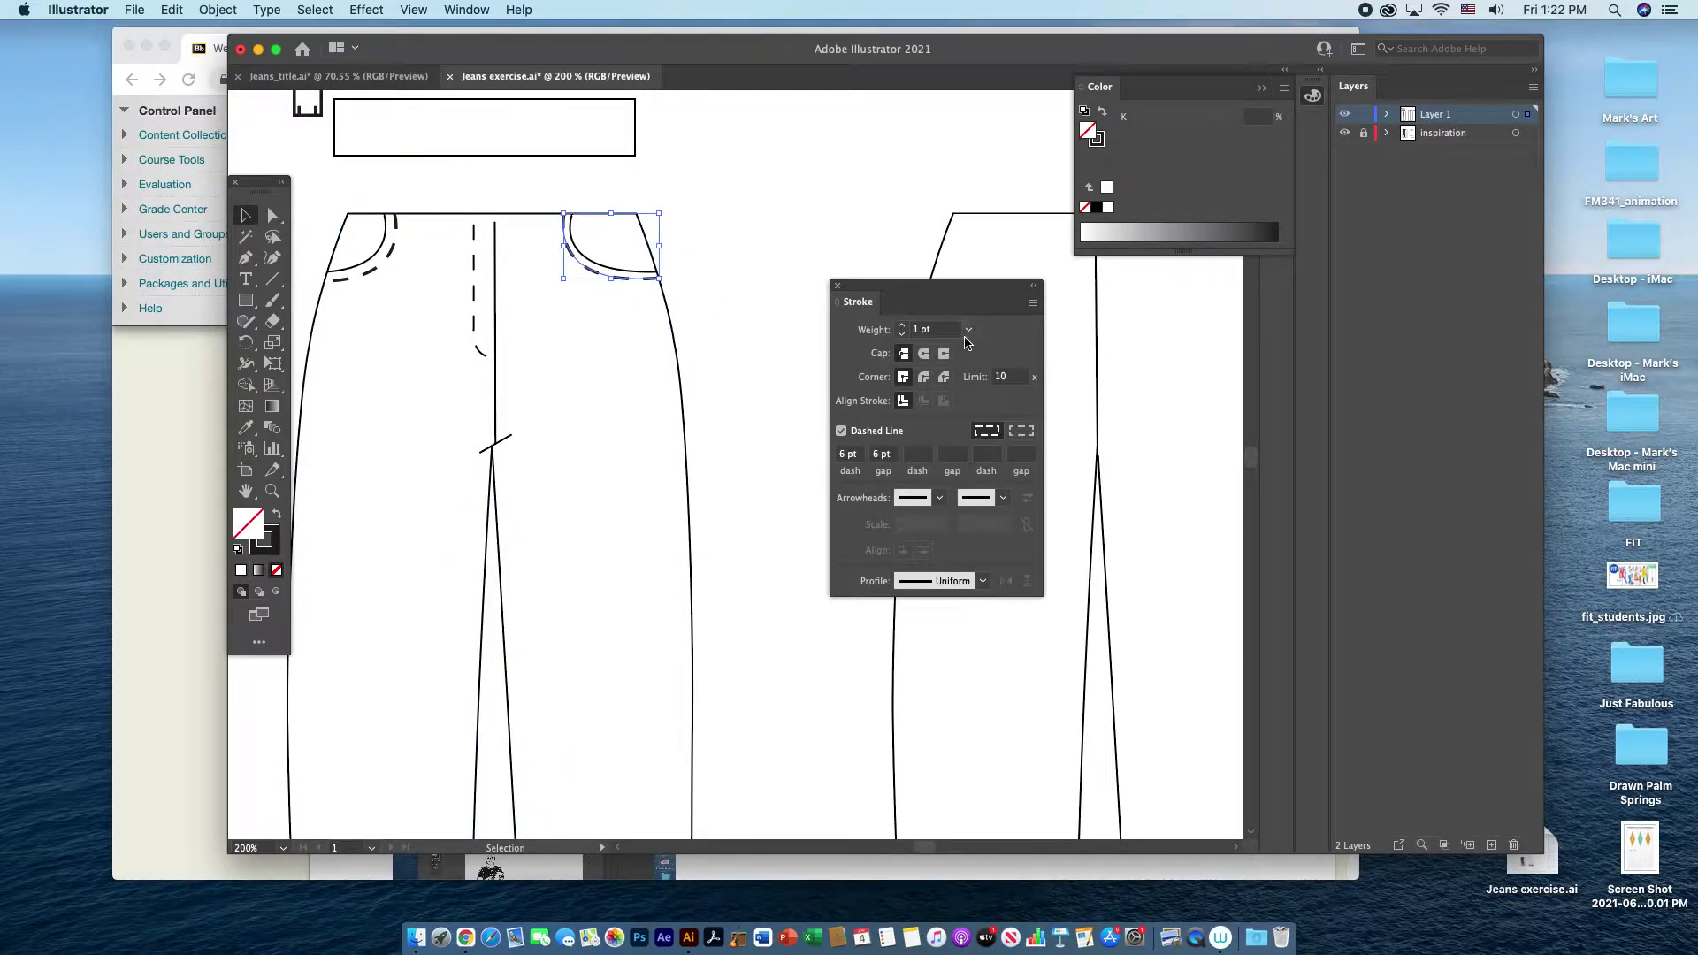
{"action": "left_click", "coordinate": [516, 342]}
{"action": "left_click", "coordinate": [474, 332]}
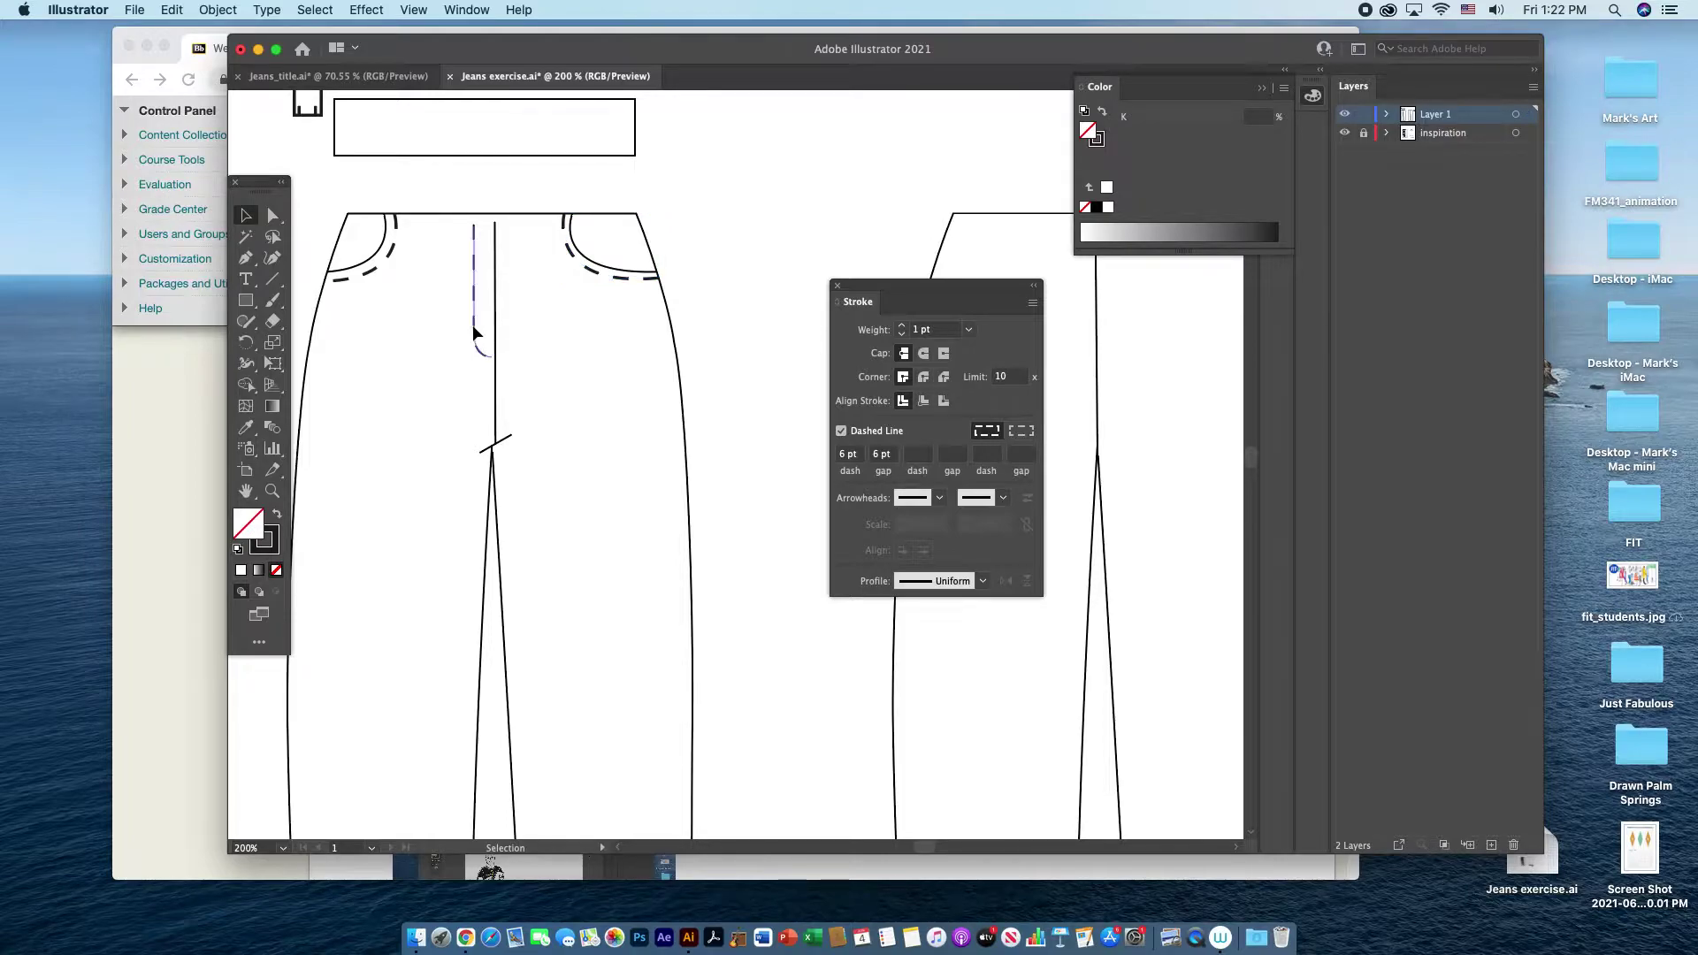
{"action": "left_click", "coordinate": [969, 331]}
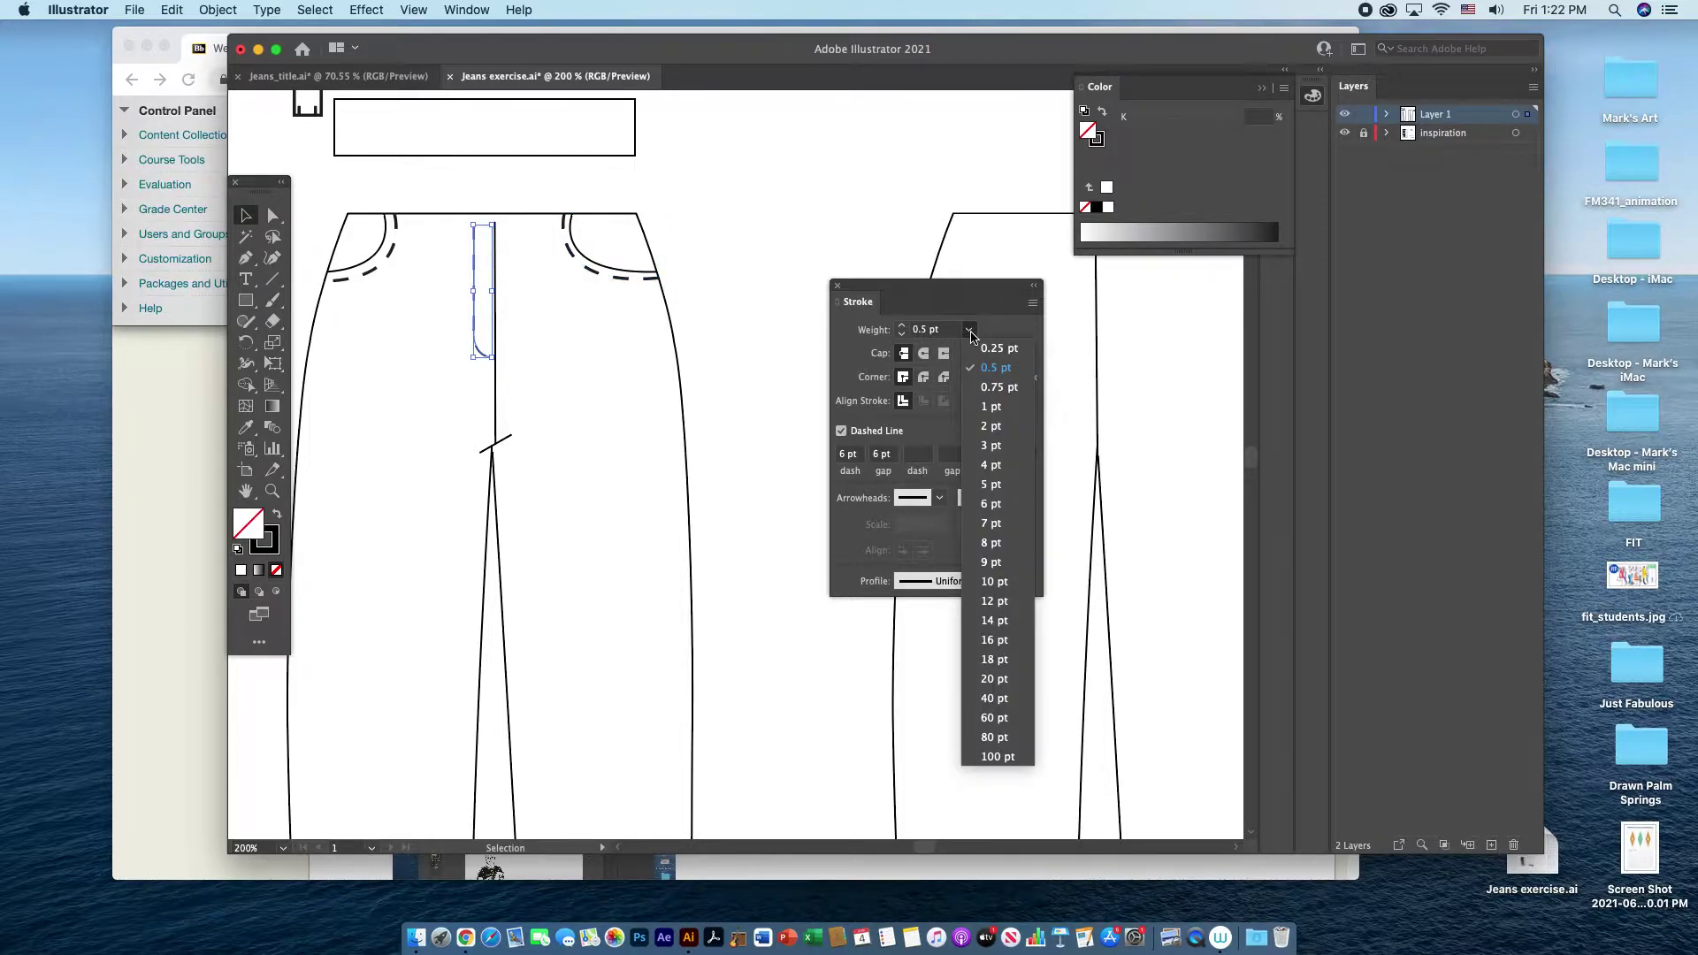
{"action": "left_click", "coordinate": [989, 407]}
{"action": "left_click", "coordinate": [775, 382]}
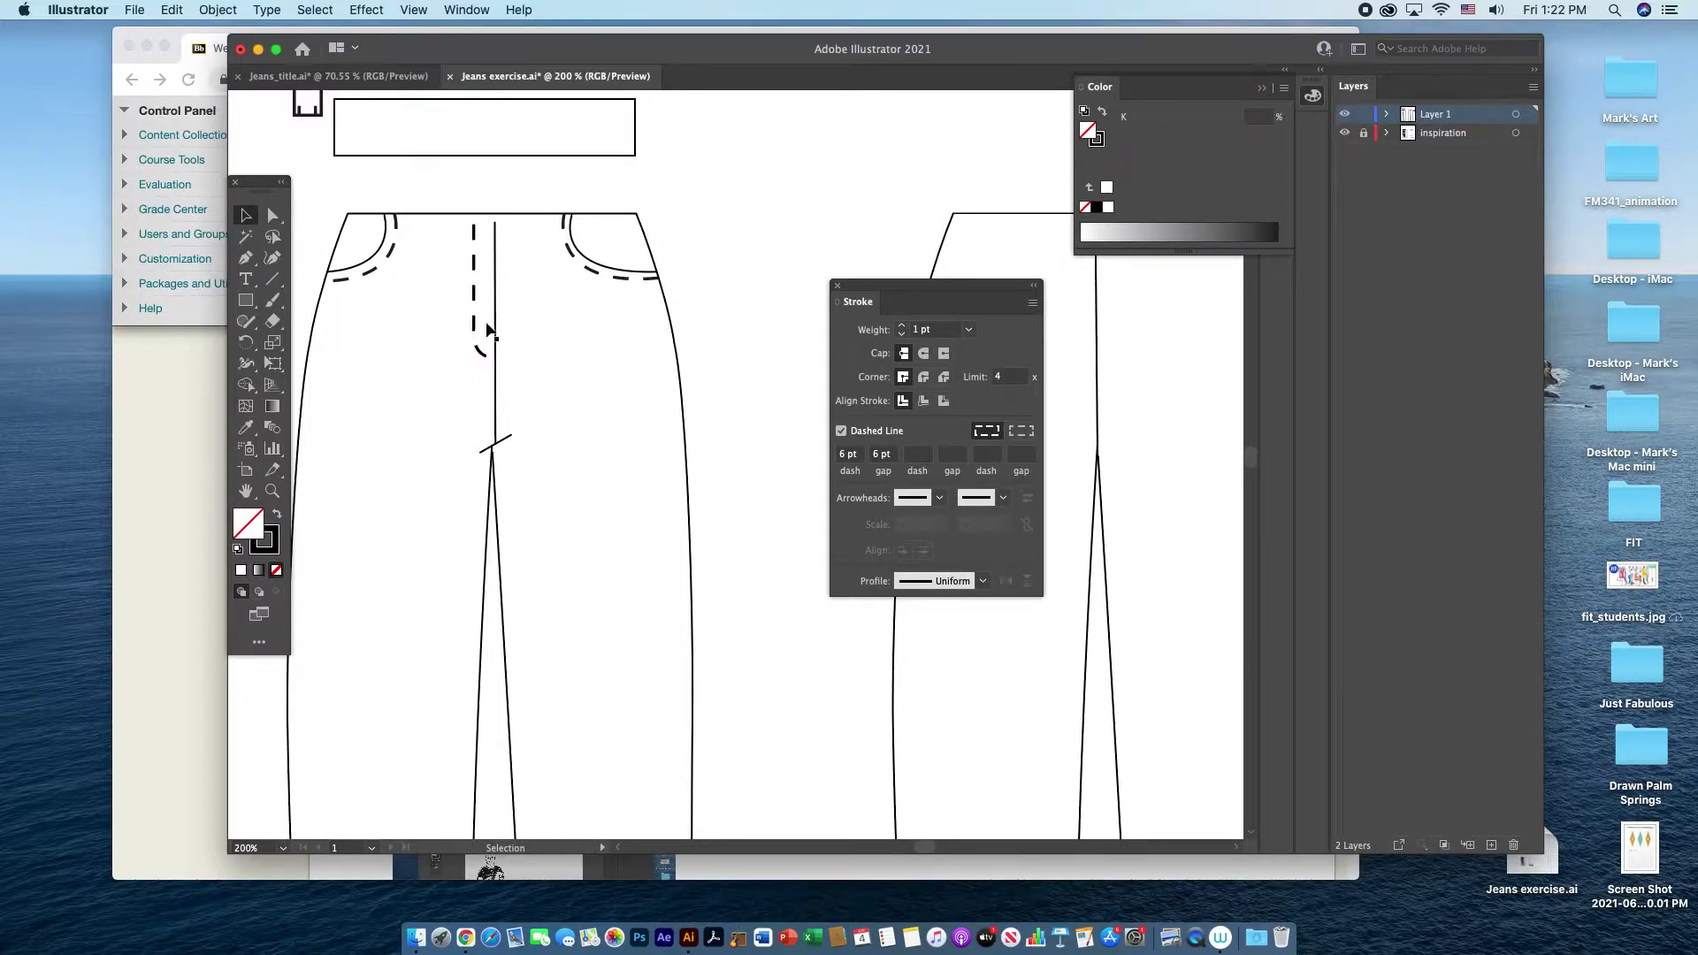
{"action": "scroll", "coordinate": [761, 361], "scroll_direction": "up", "scroll_amount": 5}
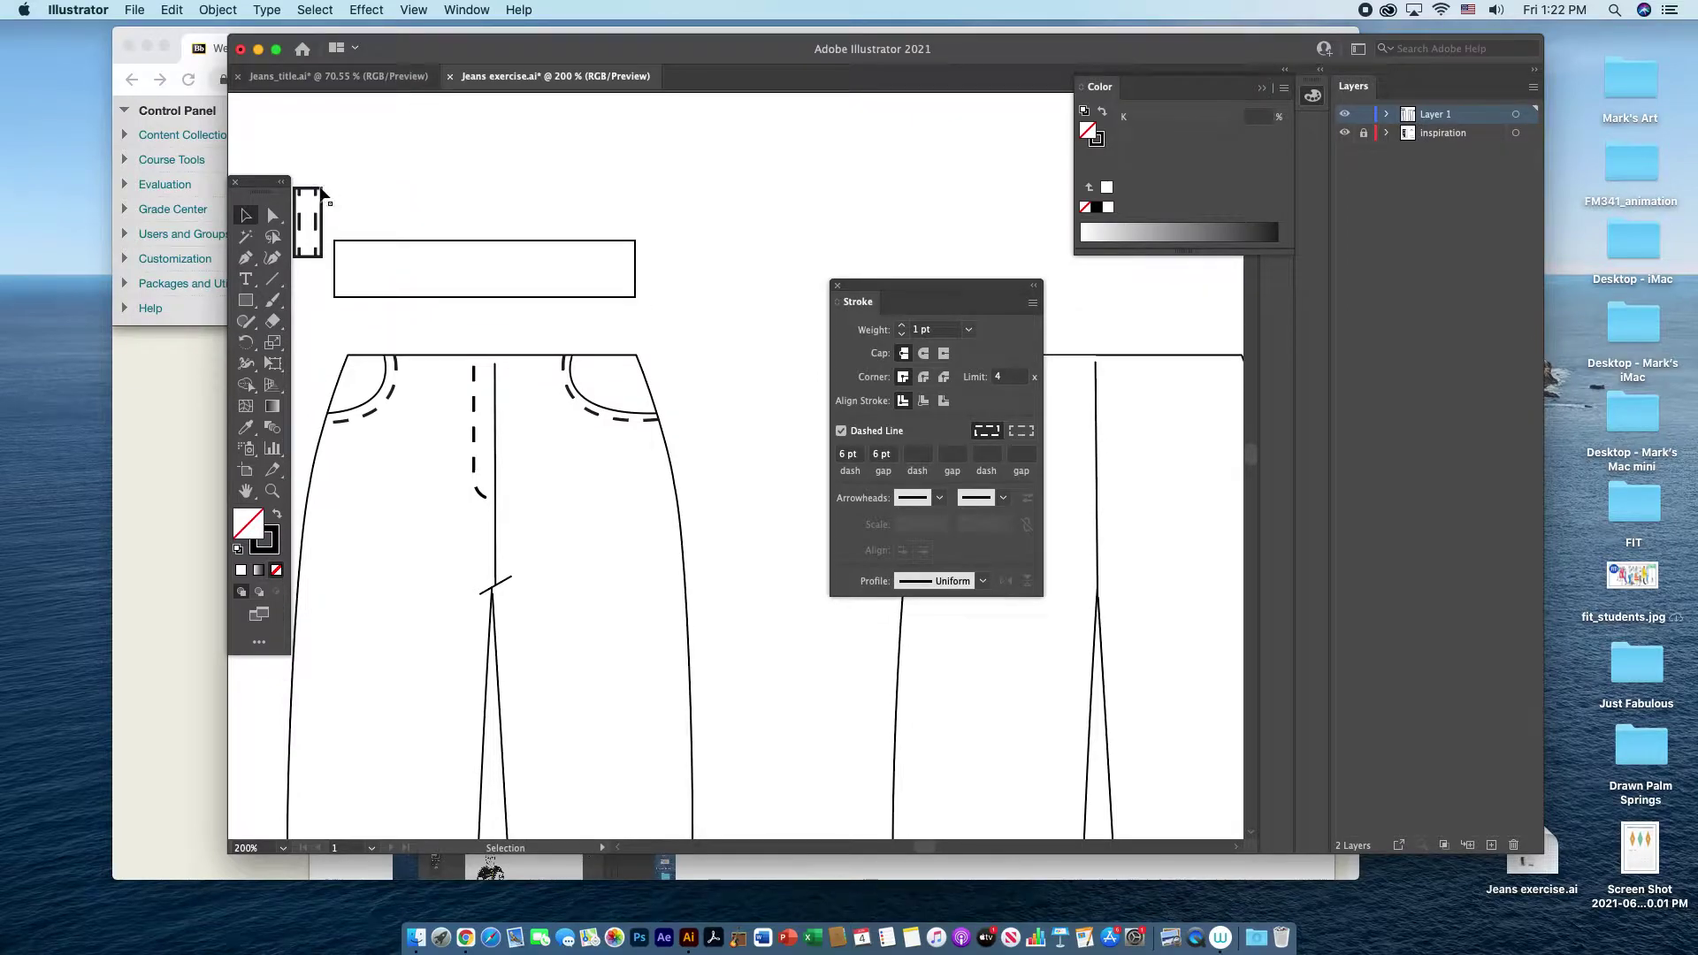
- Move the dashed belt loop up beside the waistband, test ungrouping it, then undo
{"action": "mouse_move", "coordinate": [323, 192]}
{"action": "left_mouse_down"}
{"action": "mouse_move", "coordinate": [473, 137]}
{"action": "mouse_move", "coordinate": [708, 149]}
{"action": "left_mouse_up"}
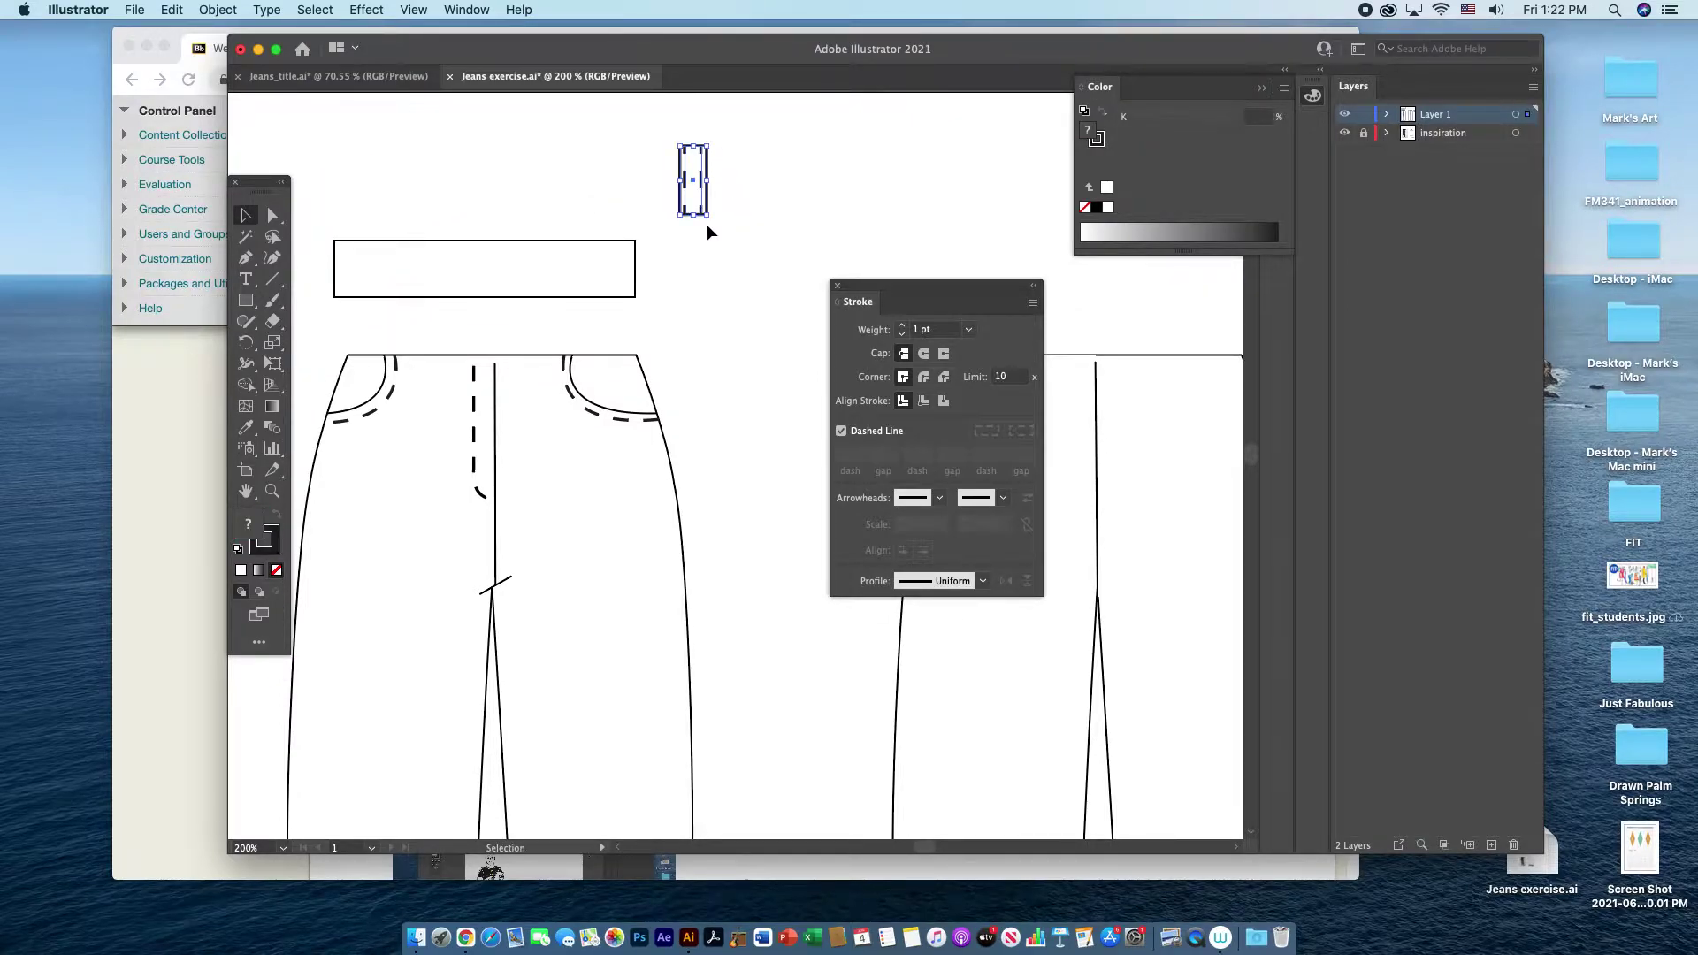
{"action": "left_click", "coordinate": [221, 10]}
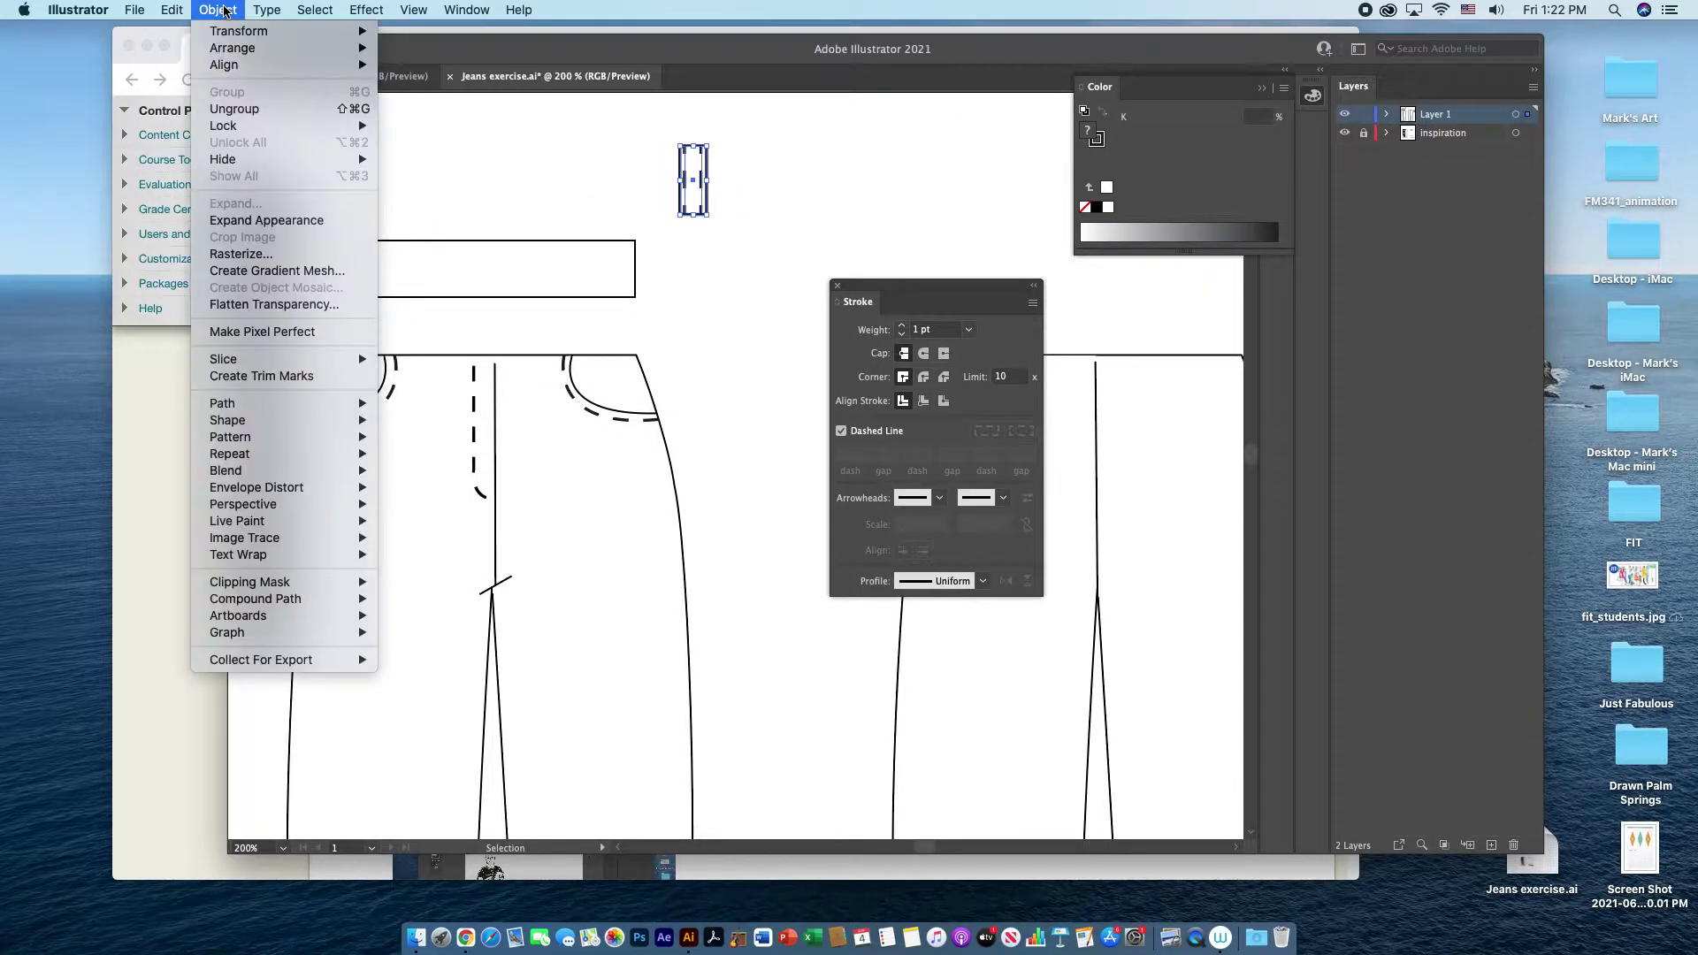
{"action": "left_click", "coordinate": [247, 109]}
{"action": "left_click", "coordinate": [763, 173]}
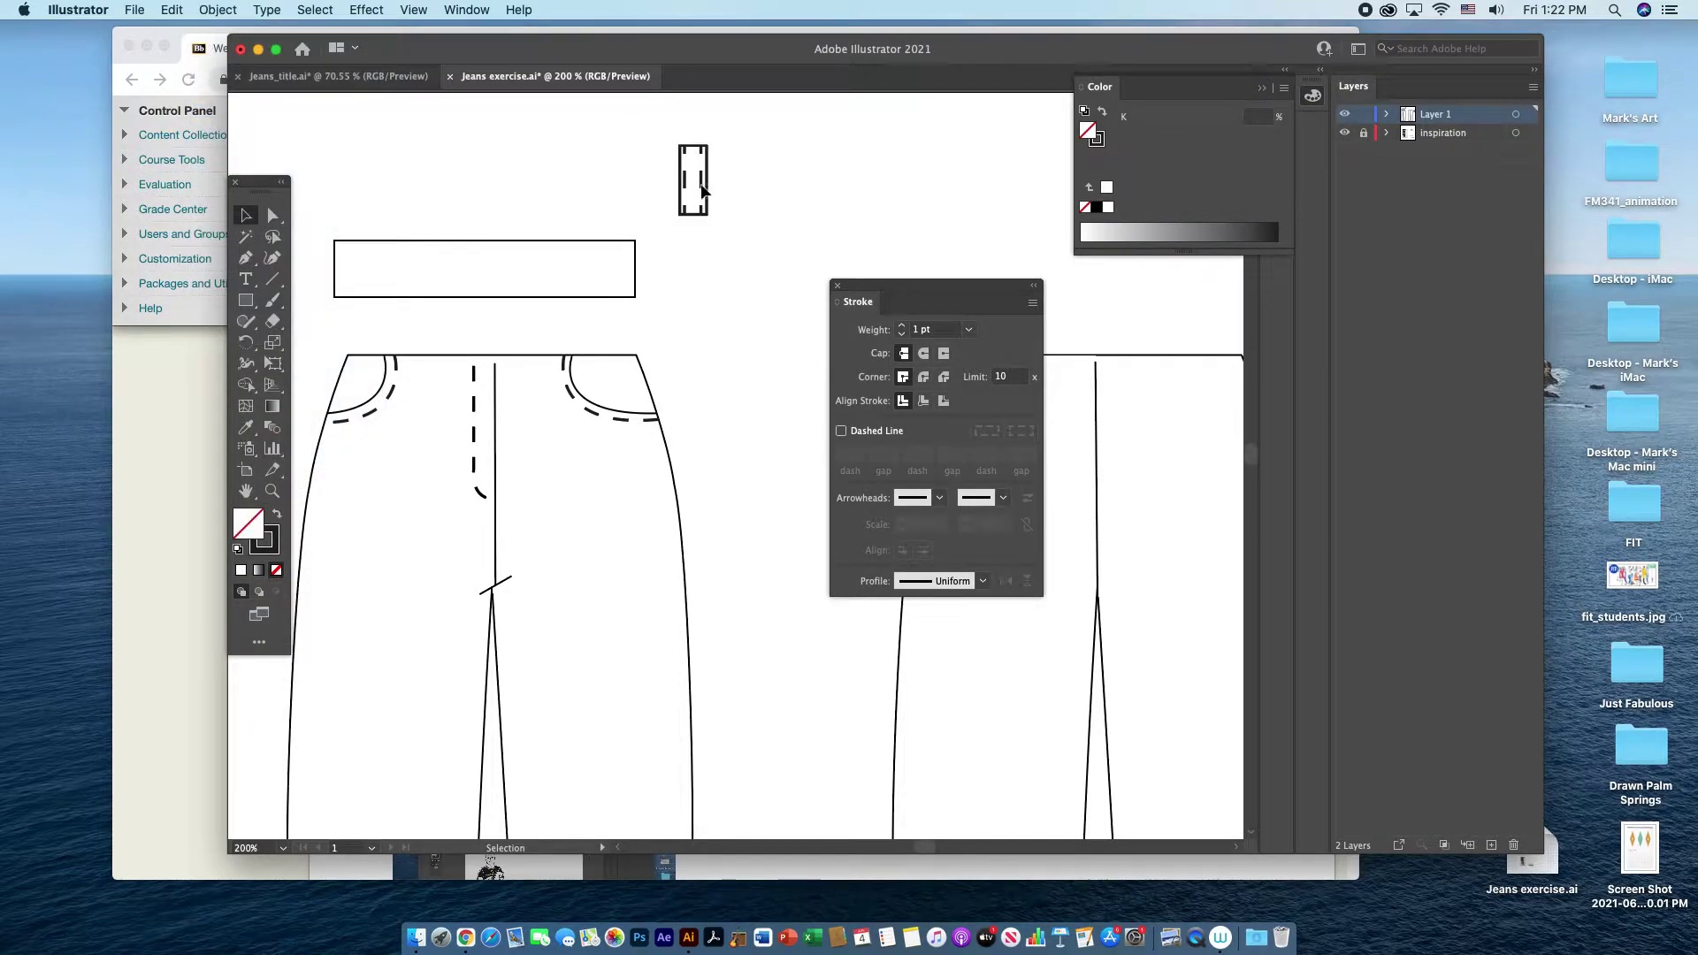
{"action": "mouse_move", "coordinate": [703, 188]}
{"action": "left_mouse_down"}
{"action": "mouse_move", "coordinate": [778, 188]}
{"action": "mouse_move", "coordinate": [760, 187]}
{"action": "left_mouse_up"}
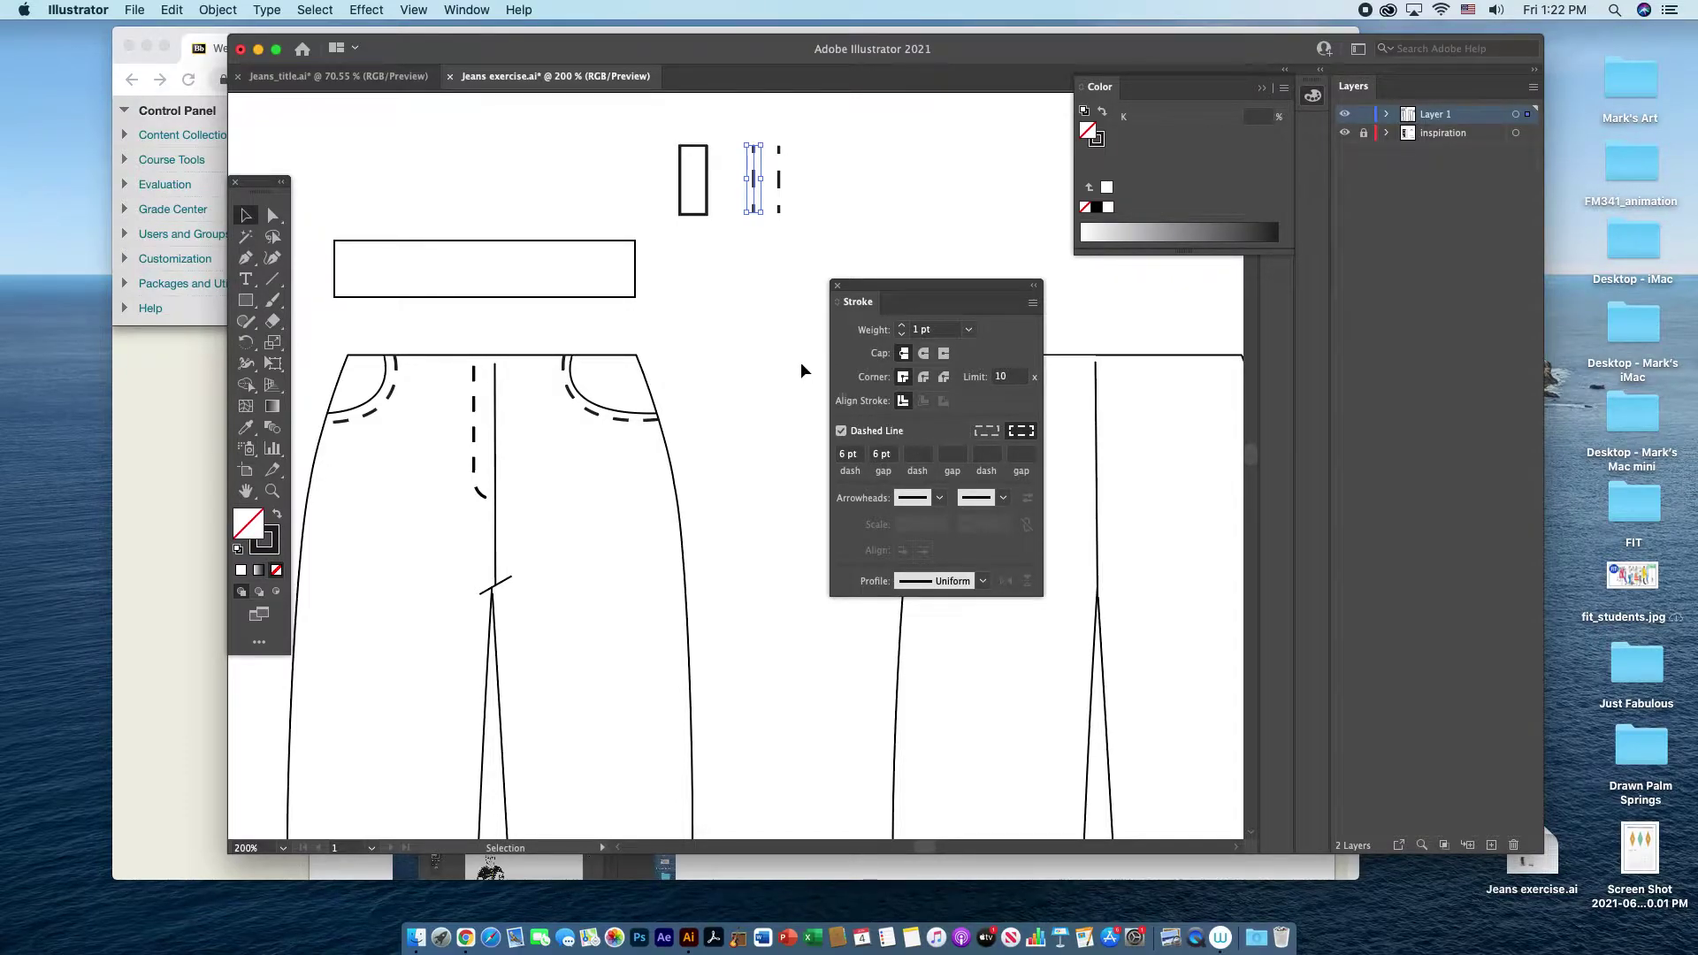
{"action": "key", "text": "super+z"}
{"action": "key", "text": "super+z"}
{"action": "key", "text": "super+z"}
{"action": "key", "text": "super+z"}
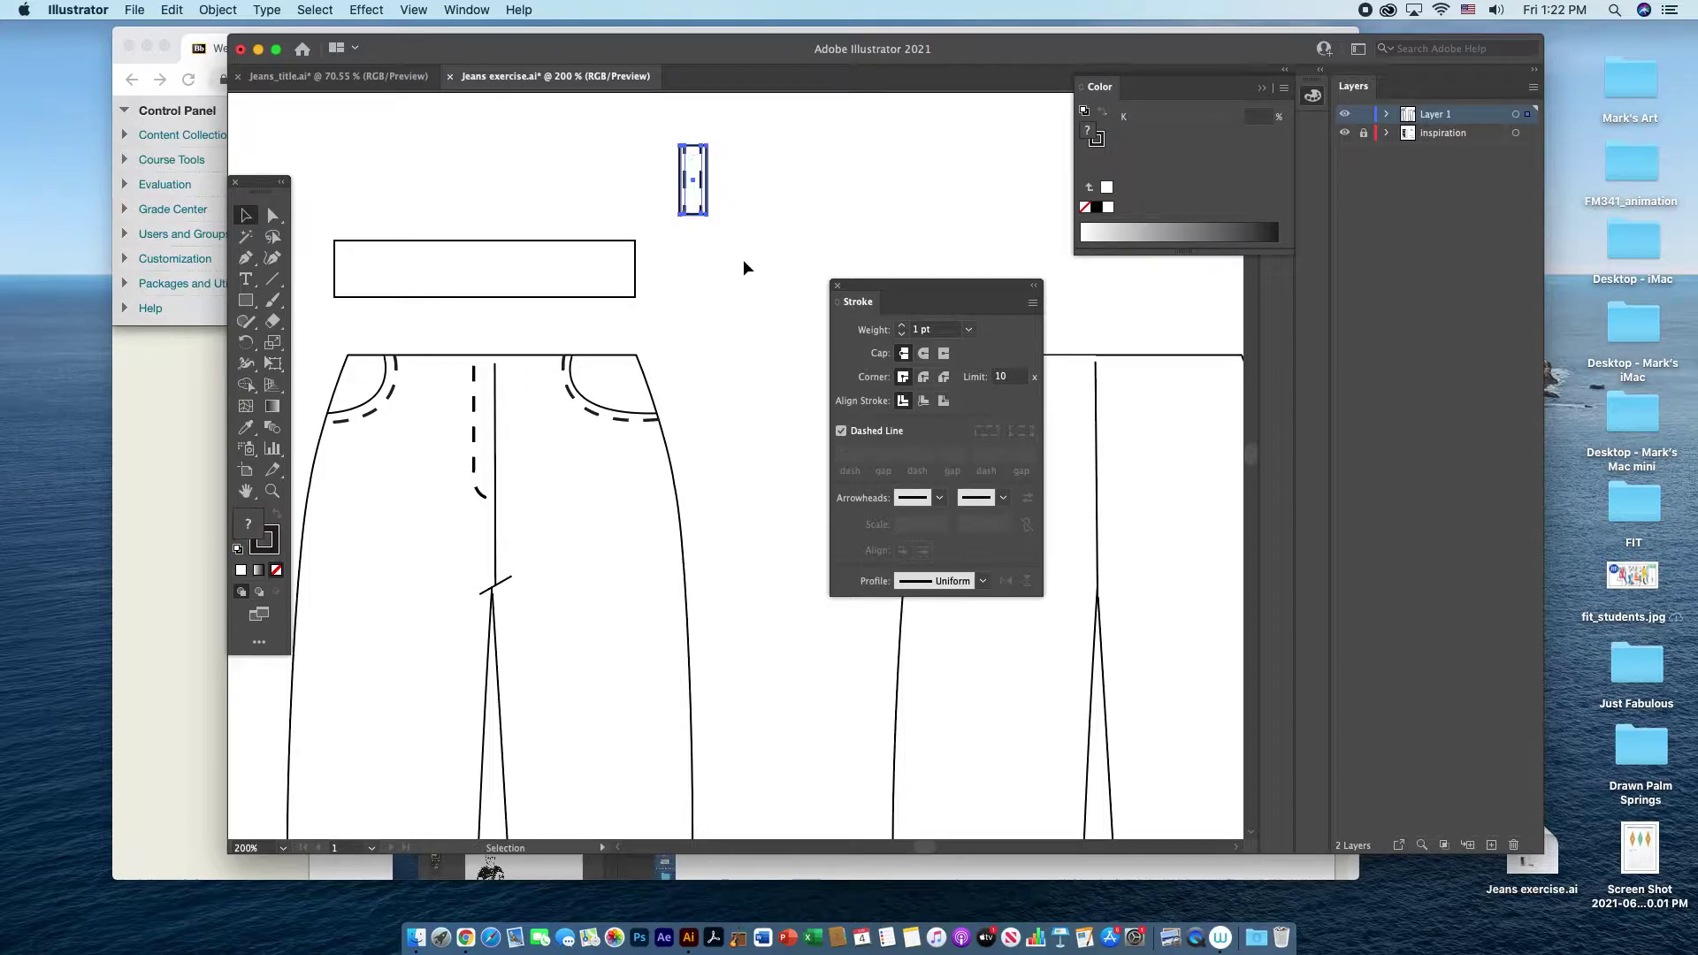
{"action": "left_click", "coordinate": [714, 258]}
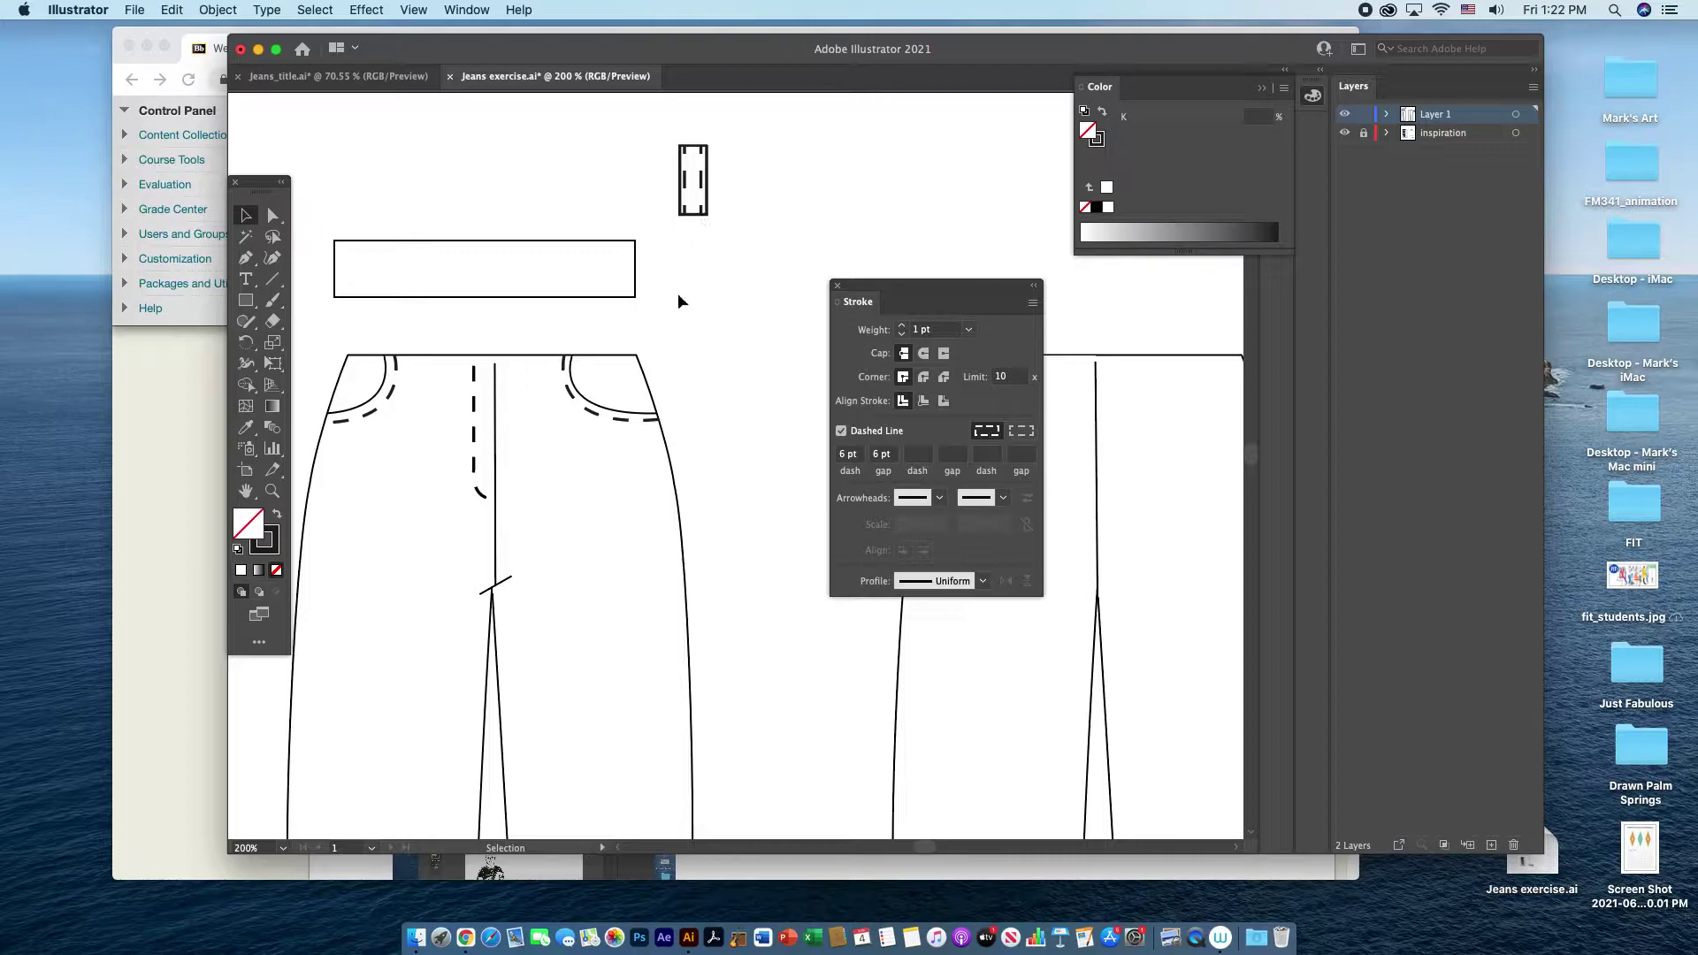
- Move the waistband rectangle onto the jeans waistline and trim its left and top edges
{"action": "mouse_move", "coordinate": [622, 297]}
{"action": "left_mouse_down"}
{"action": "mouse_move", "coordinate": [632, 358]}
{"action": "mouse_move", "coordinate": [638, 331]}
{"action": "left_mouse_up"}
{"action": "left_click_drag", "start_coordinate": [343, 327], "coordinate": [349, 326]}
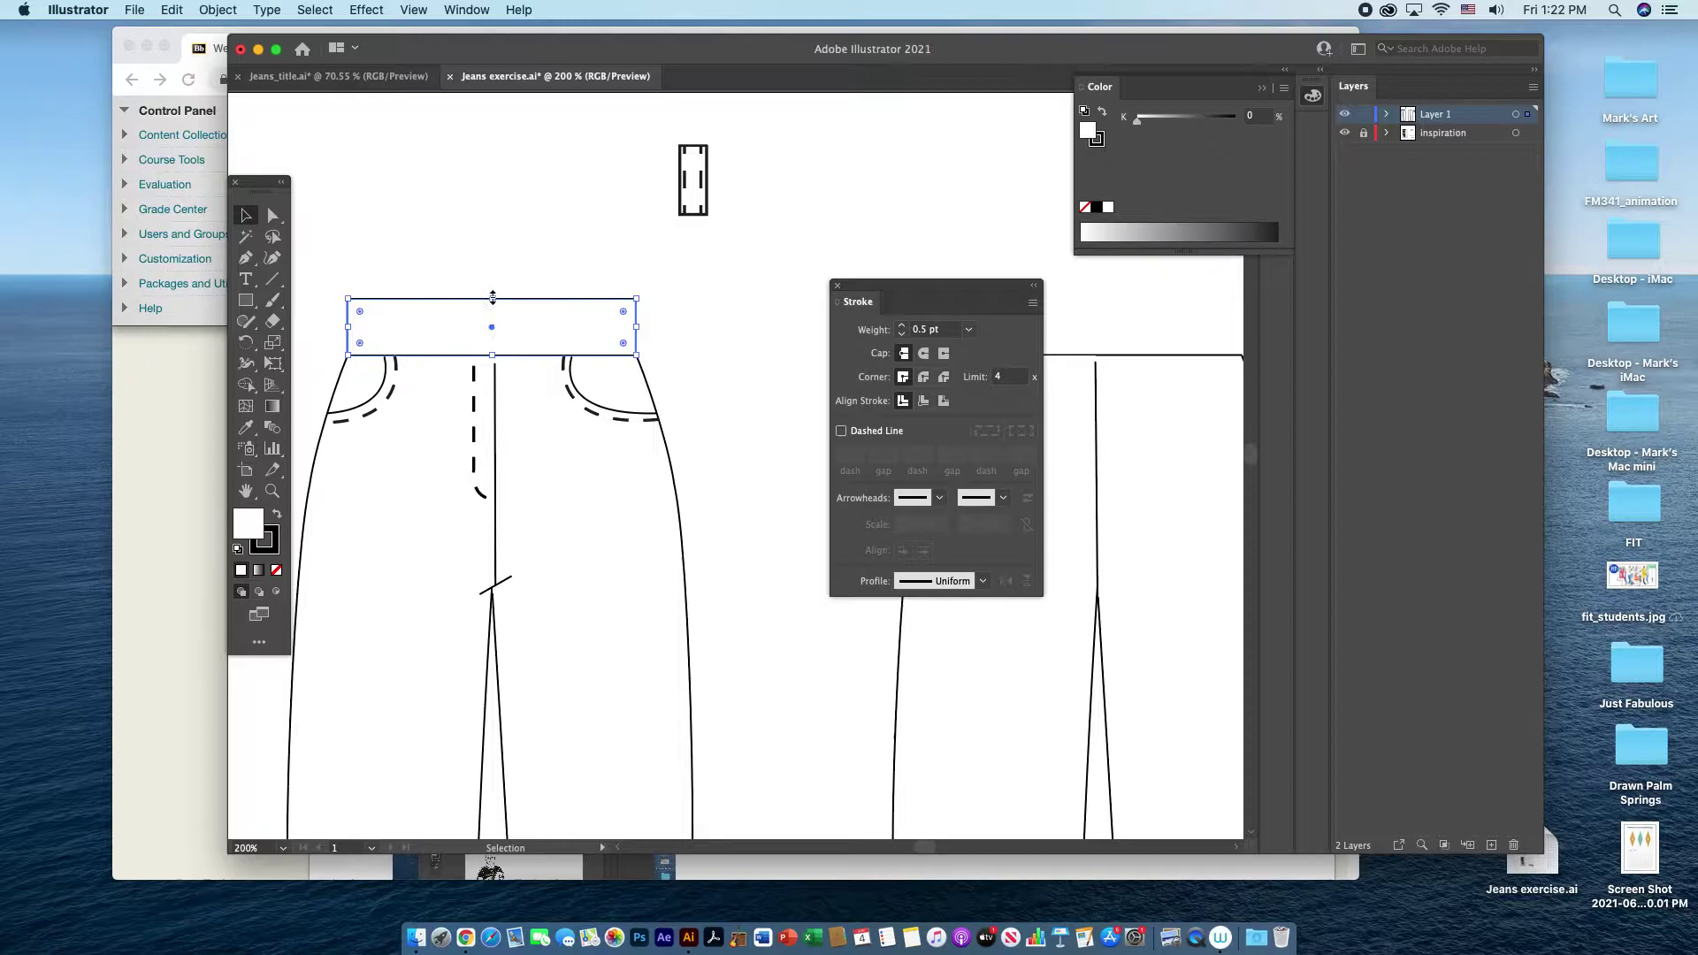
{"action": "left_click_drag", "start_coordinate": [492, 299], "coordinate": [494, 310]}
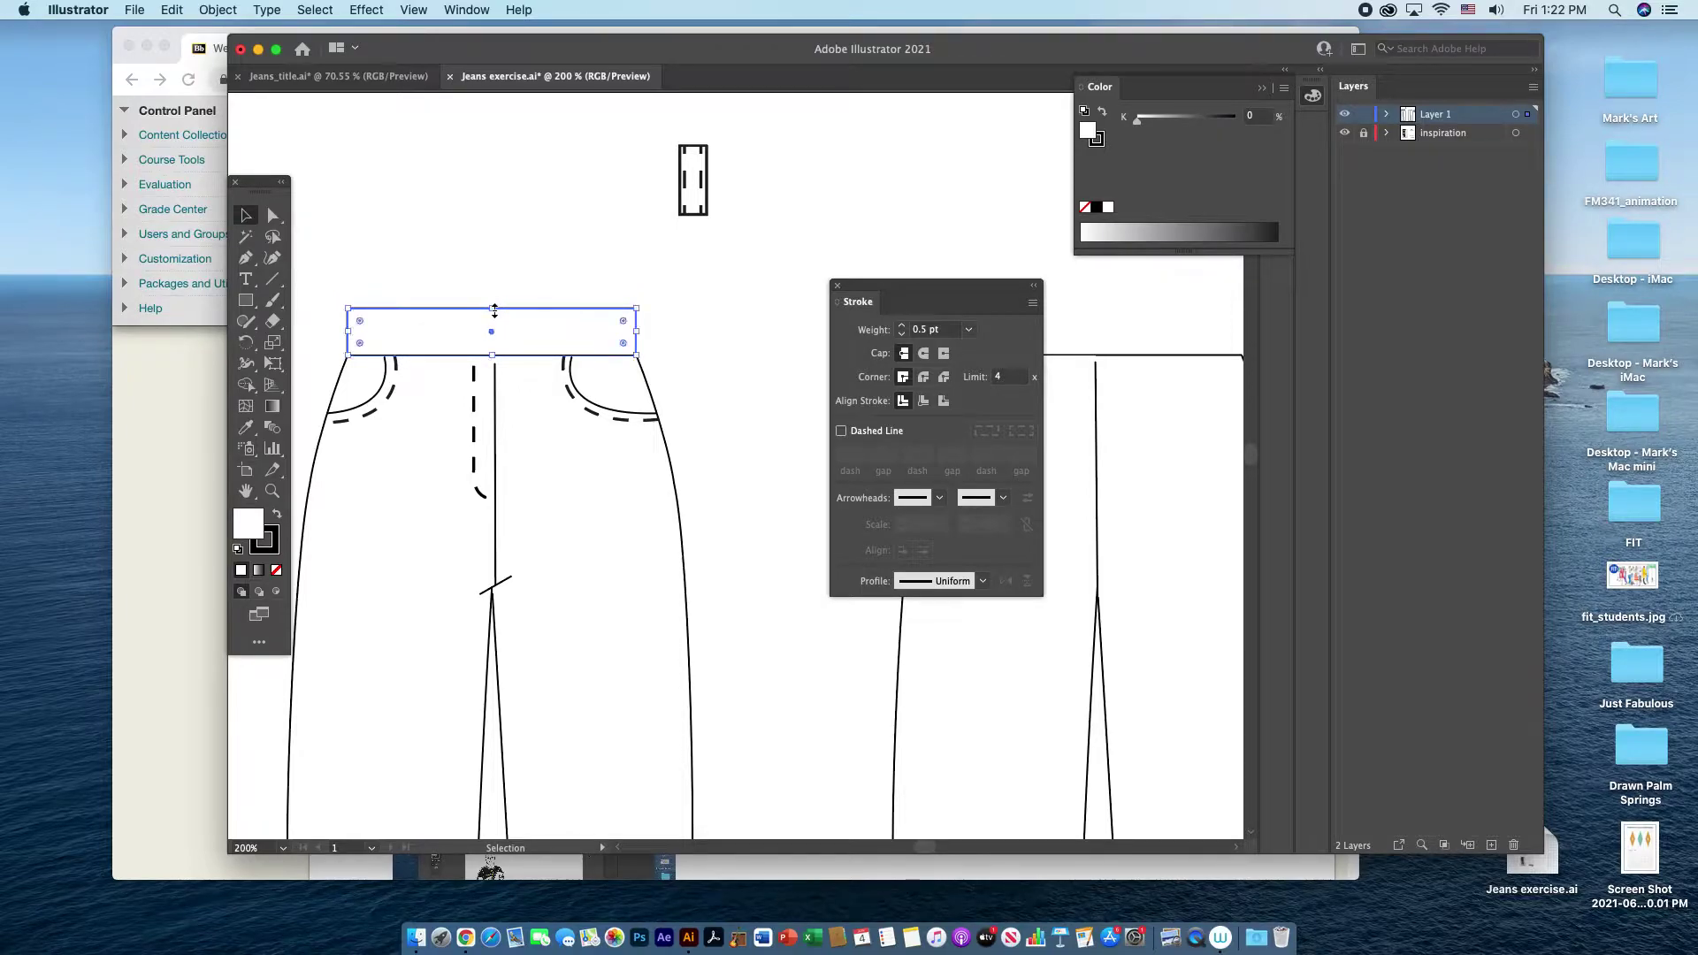
{"action": "left_click", "coordinate": [770, 281]}
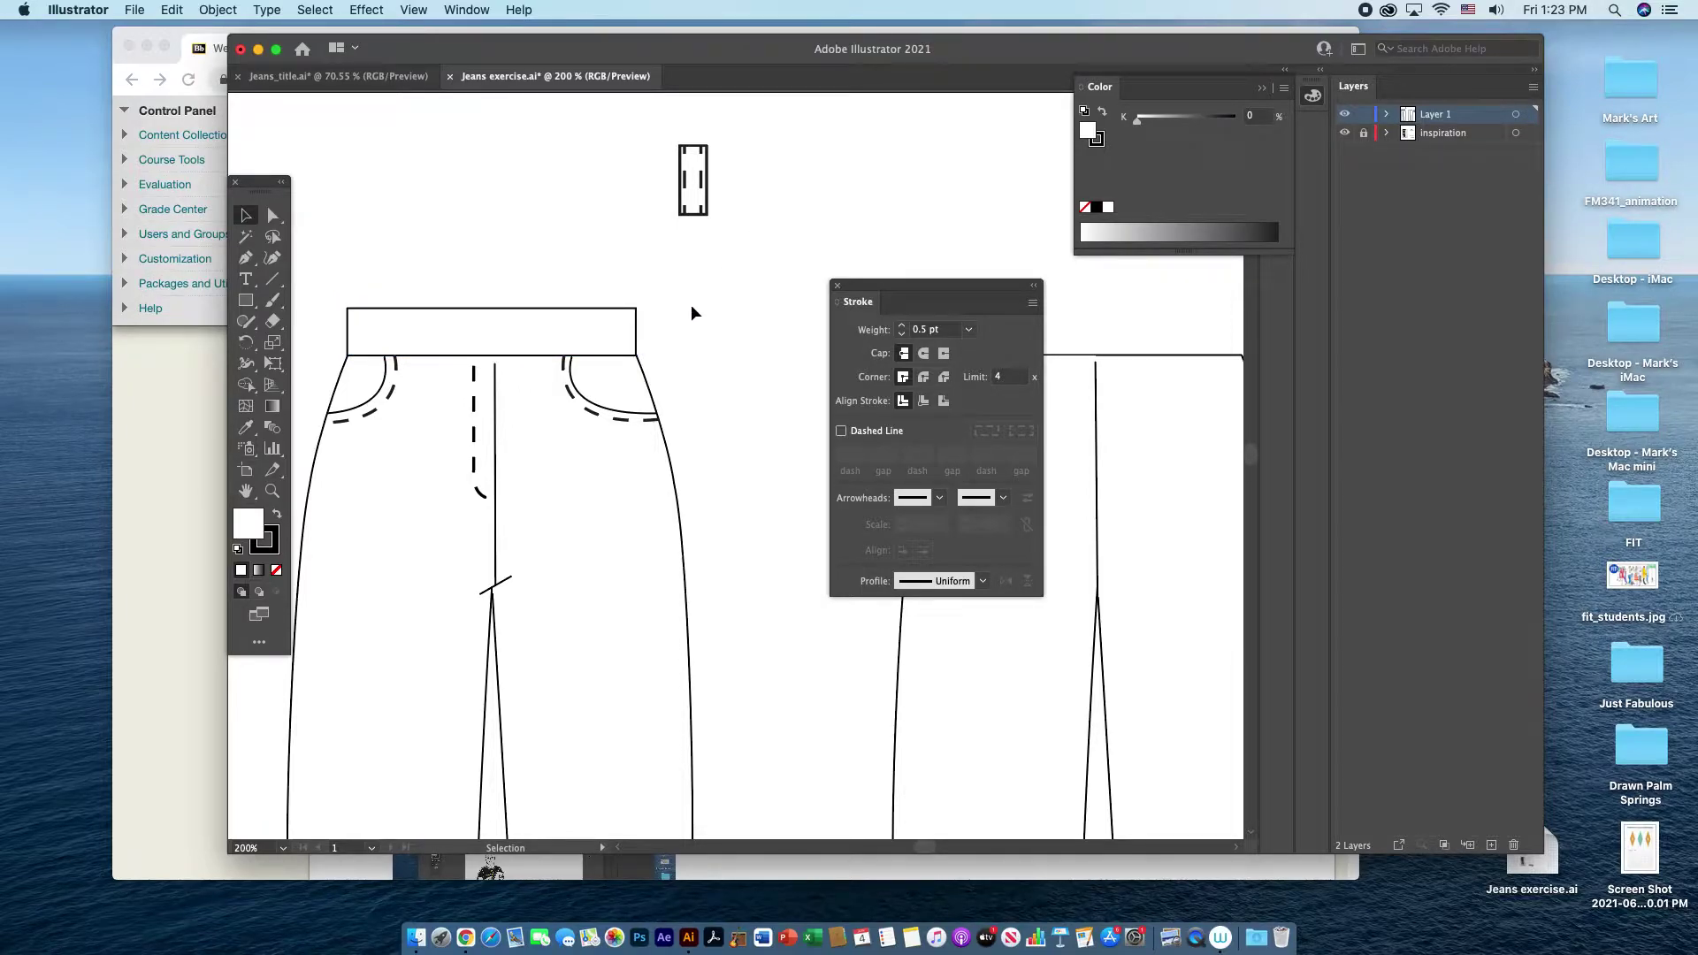
{"action": "left_click", "coordinate": [272, 215]}
{"action": "left_click", "coordinate": [495, 421]}
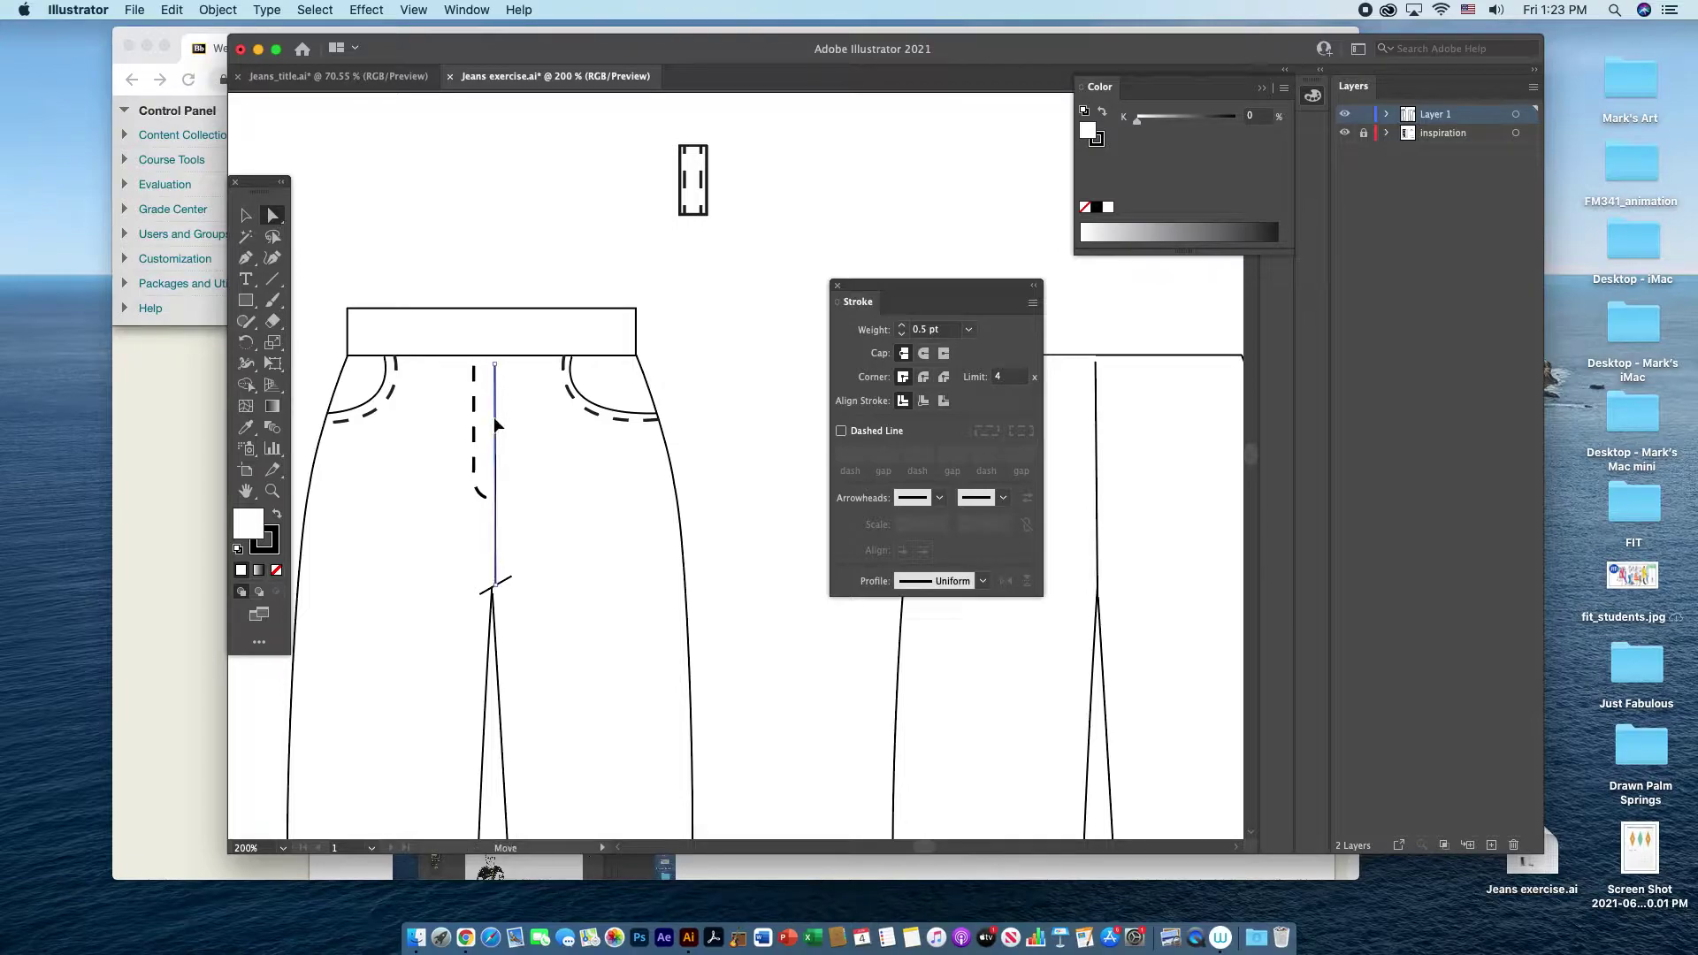
- Extend the fly line up to the waistband top and Bring it to Front
{"action": "left_click_drag", "start_coordinate": [494, 364], "coordinate": [496, 306]}
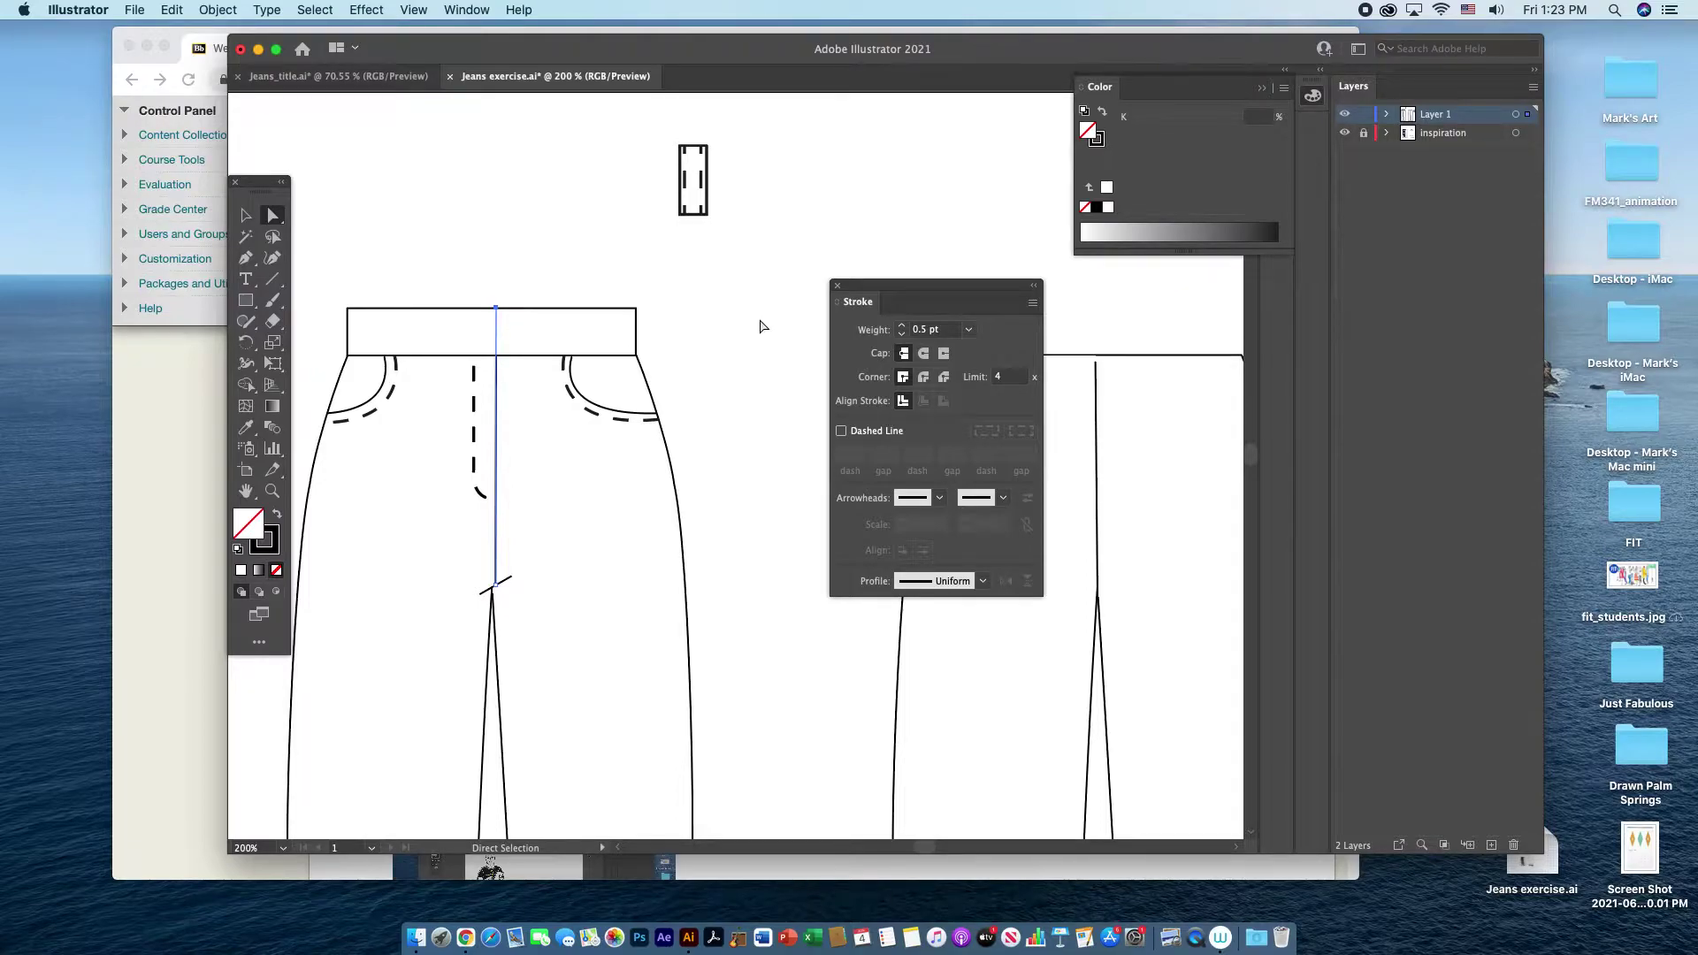
{"action": "left_click", "coordinate": [709, 316]}
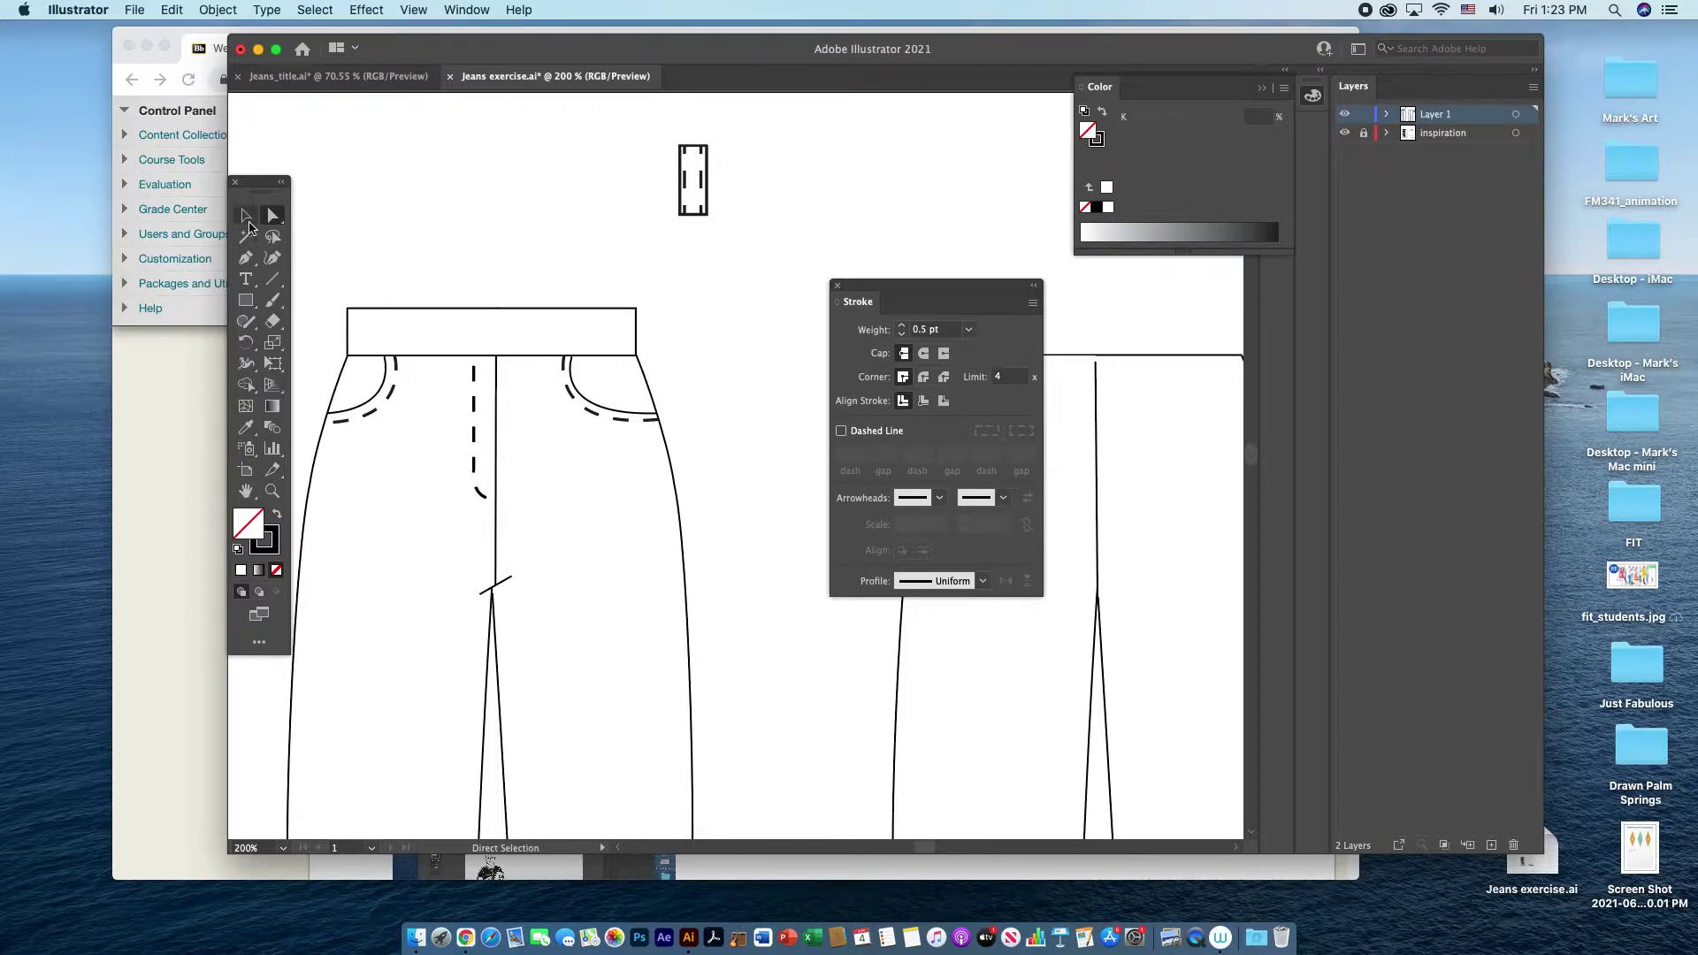
{"action": "left_click", "coordinate": [246, 217]}
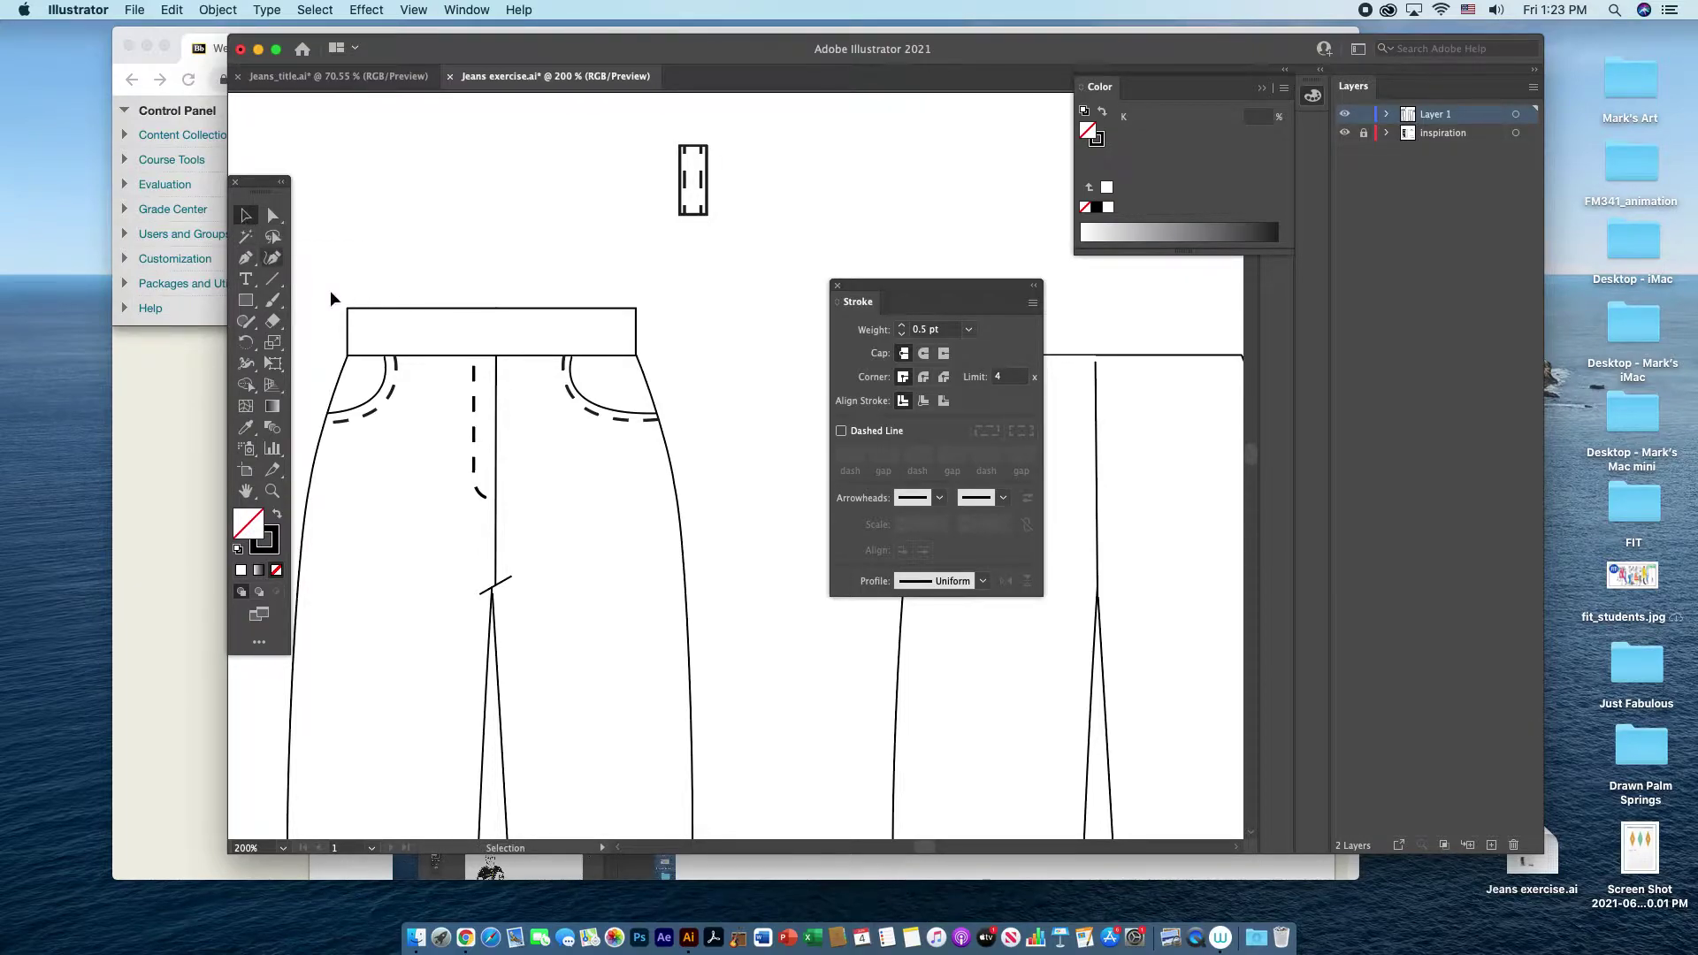
{"action": "left_click", "coordinate": [498, 414]}
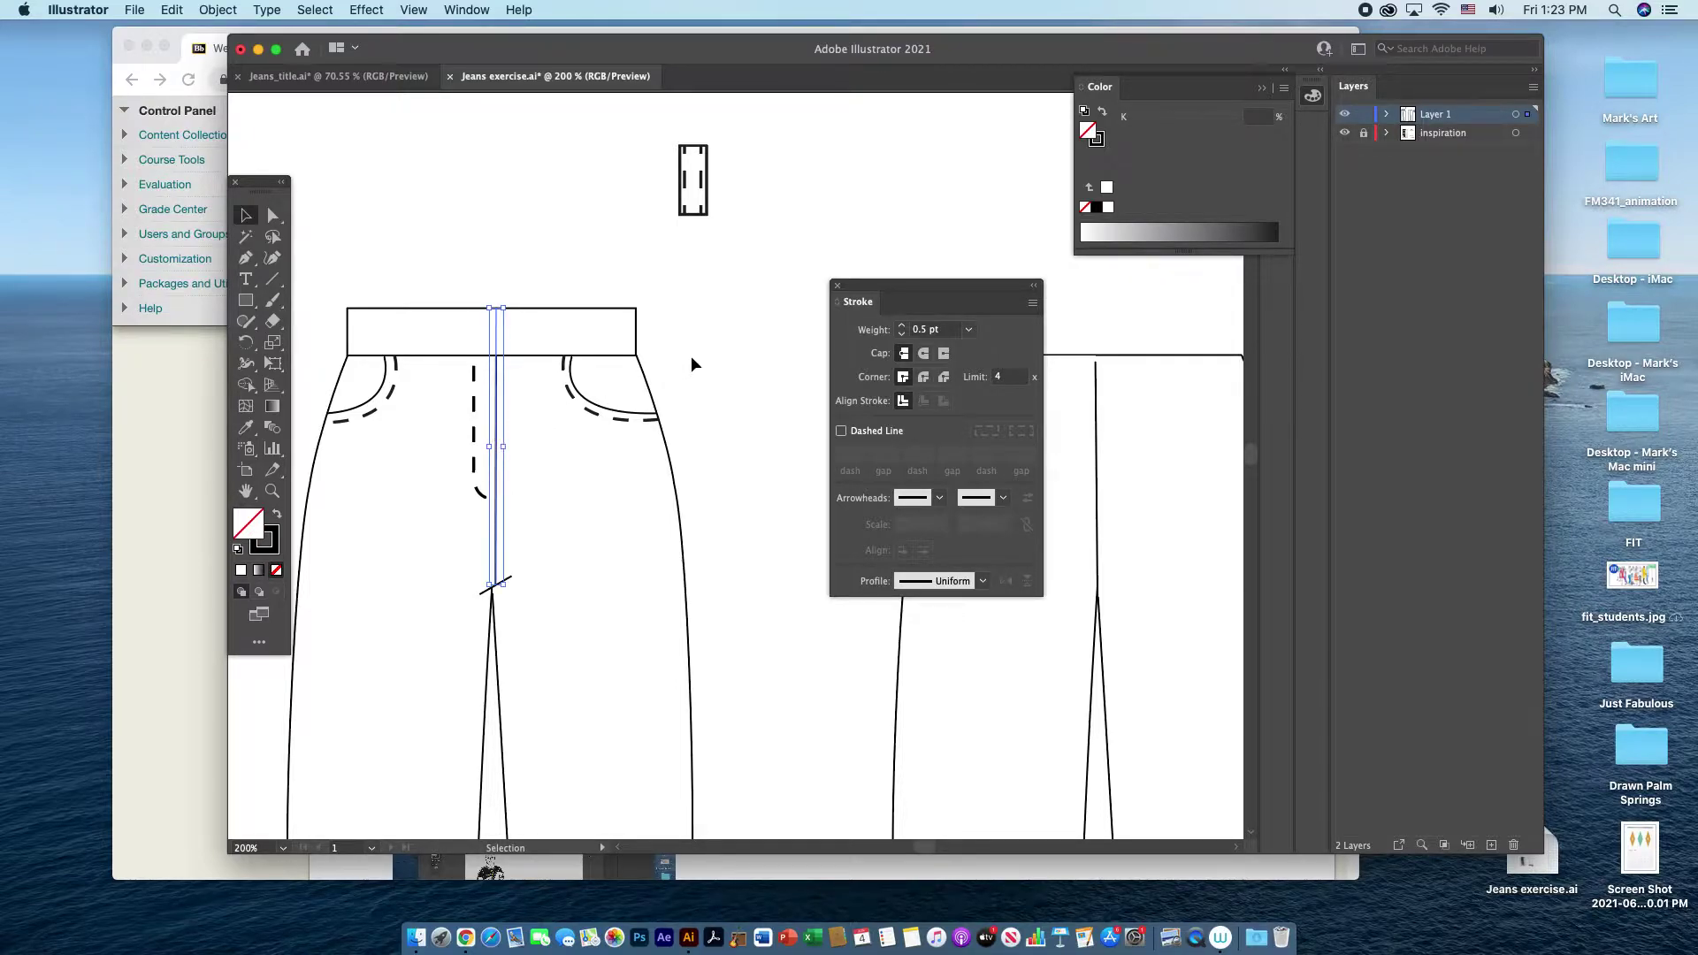
{"action": "right_click", "coordinate": [741, 361]}
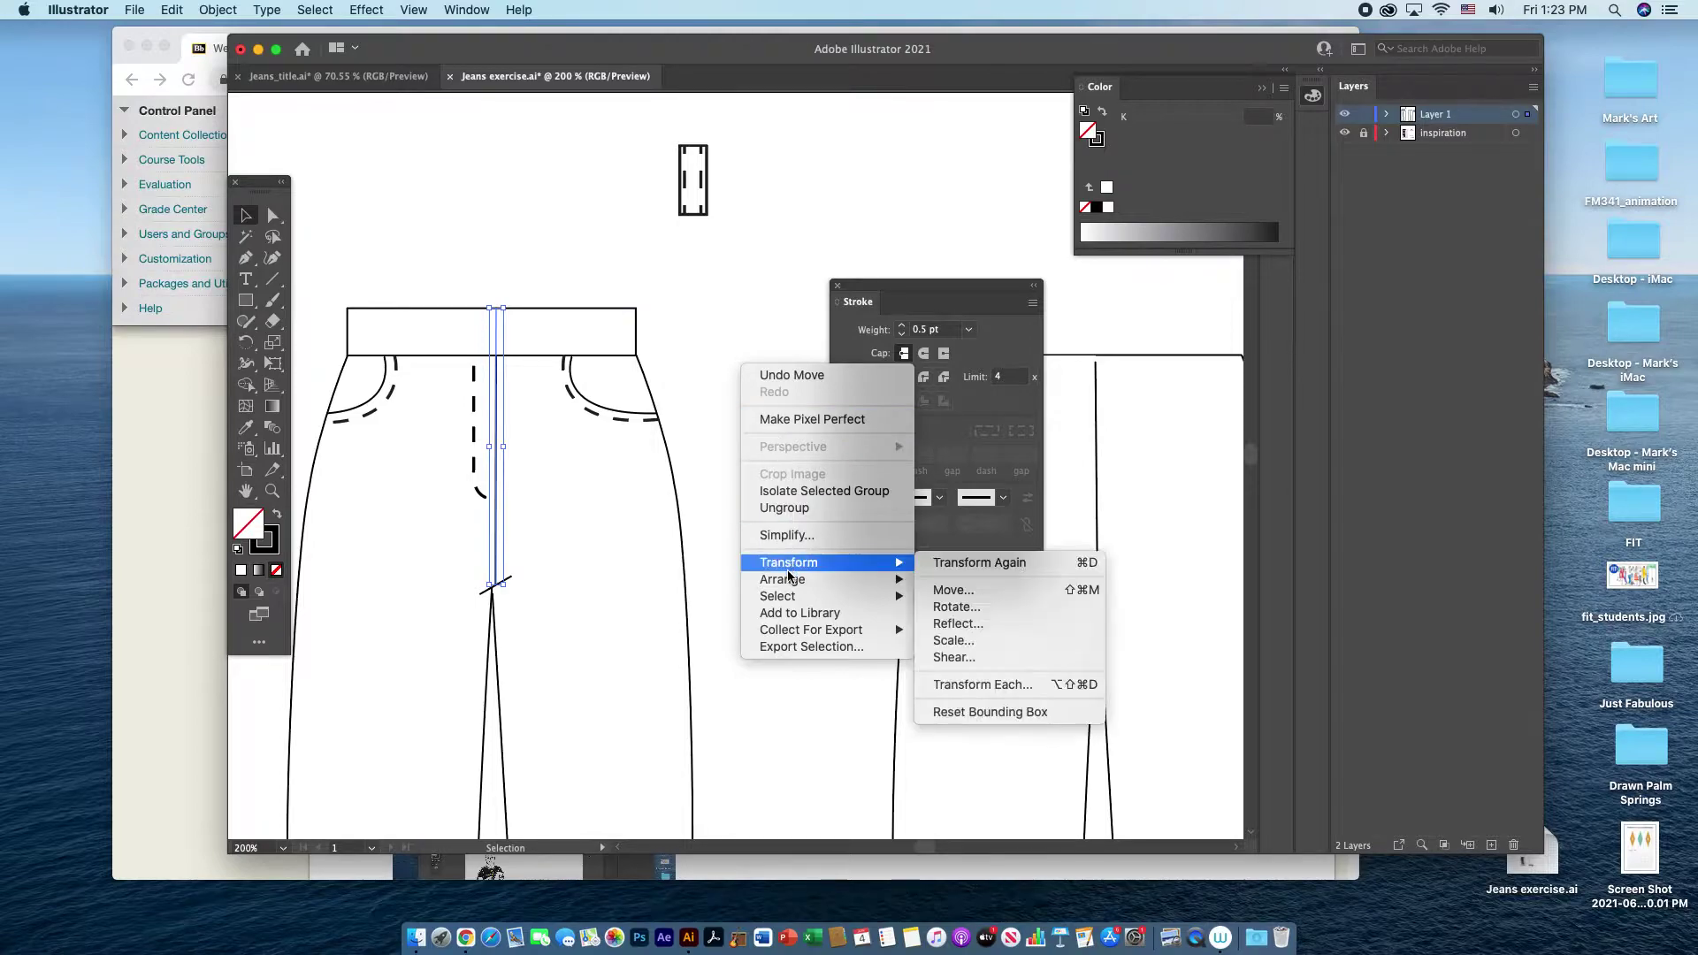
{"action": "mouse_move", "coordinate": [894, 581]}
{"action": "left_click", "coordinate": [955, 582]}
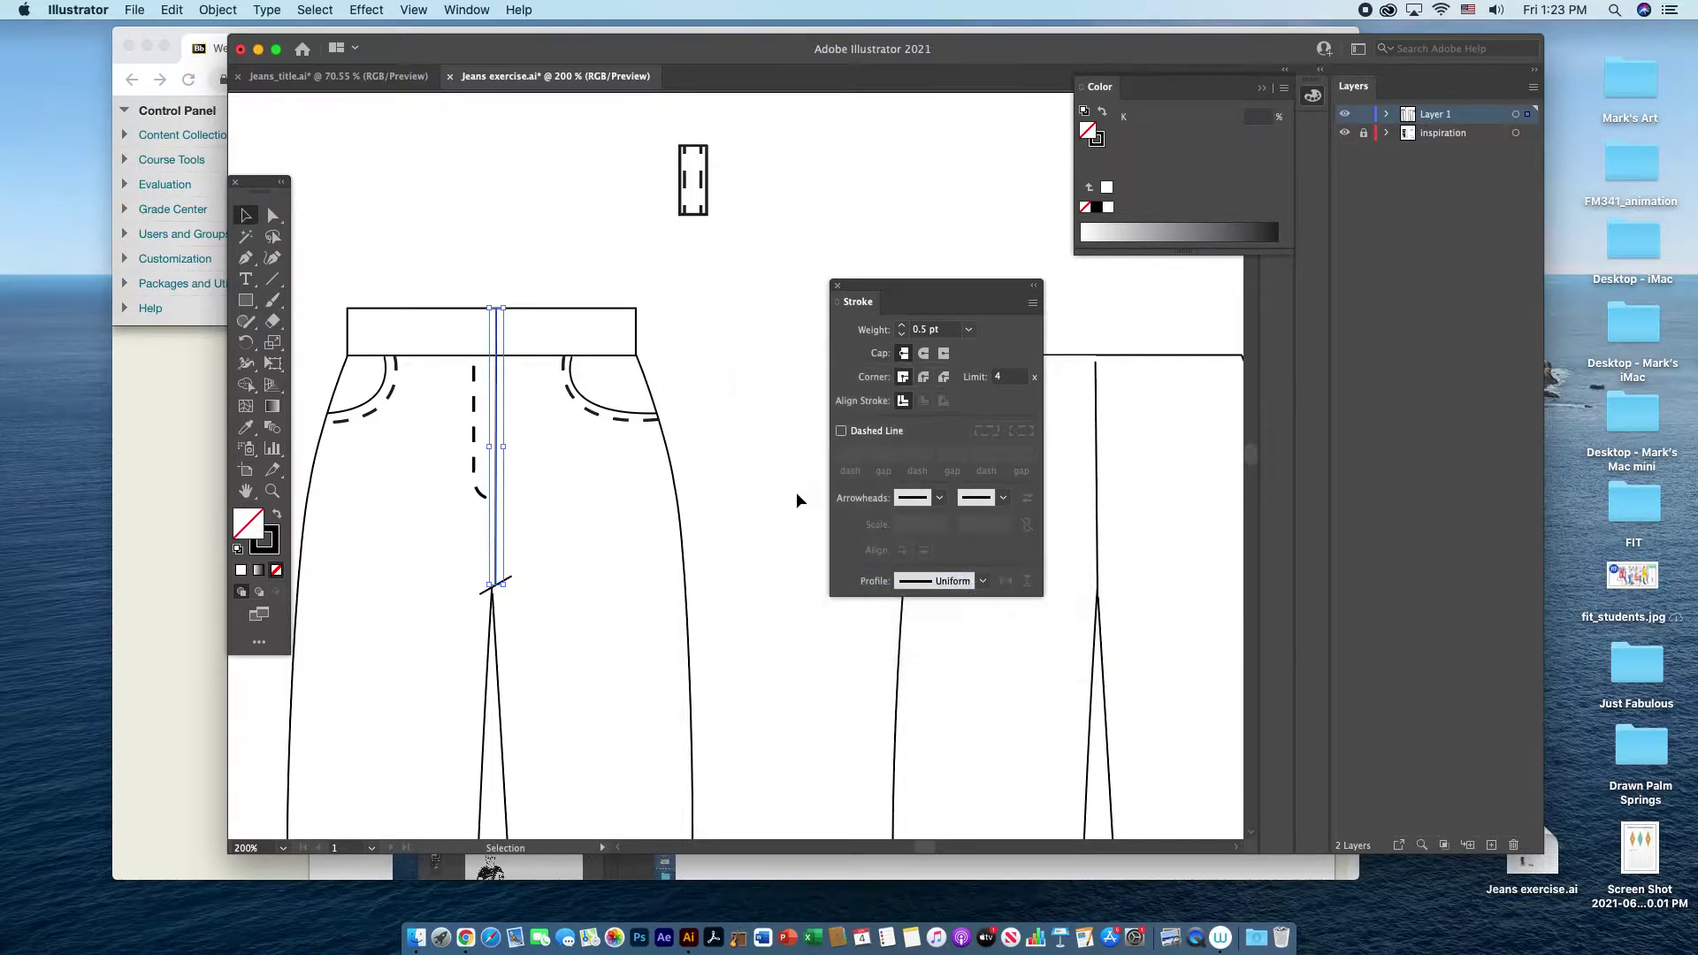
{"action": "left_click", "coordinate": [714, 430]}
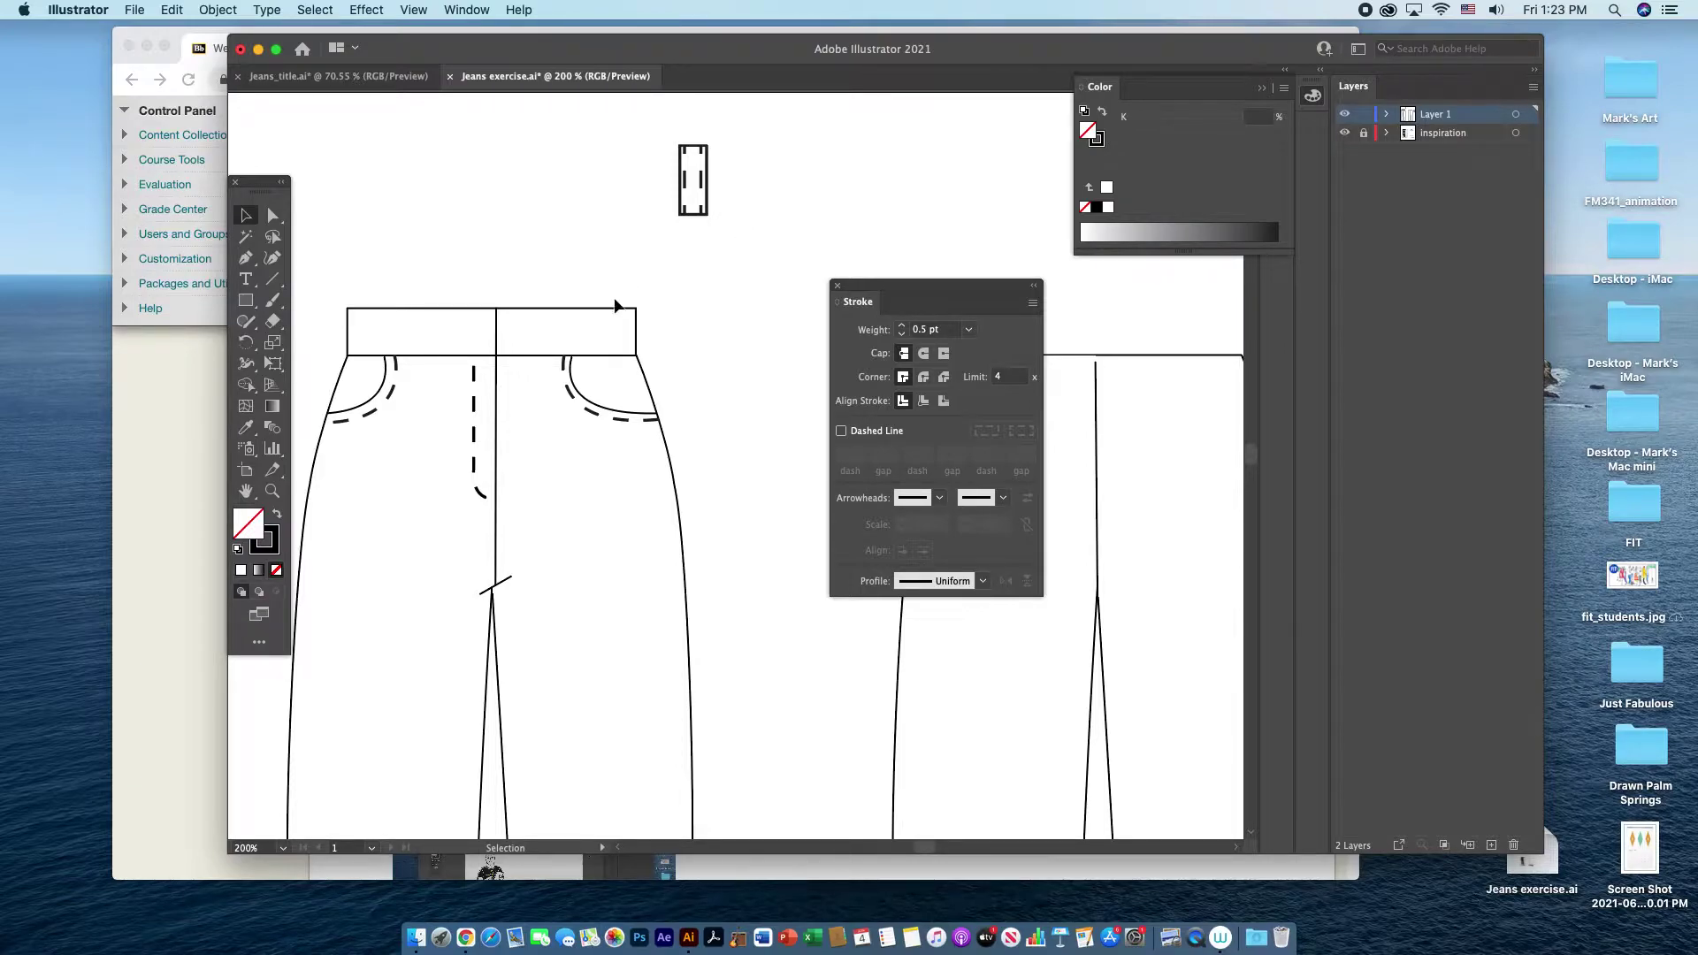
- Raise the waistband above the jeans and apply an Arc warp with -14% bend
{"action": "left_click", "coordinate": [637, 341]}
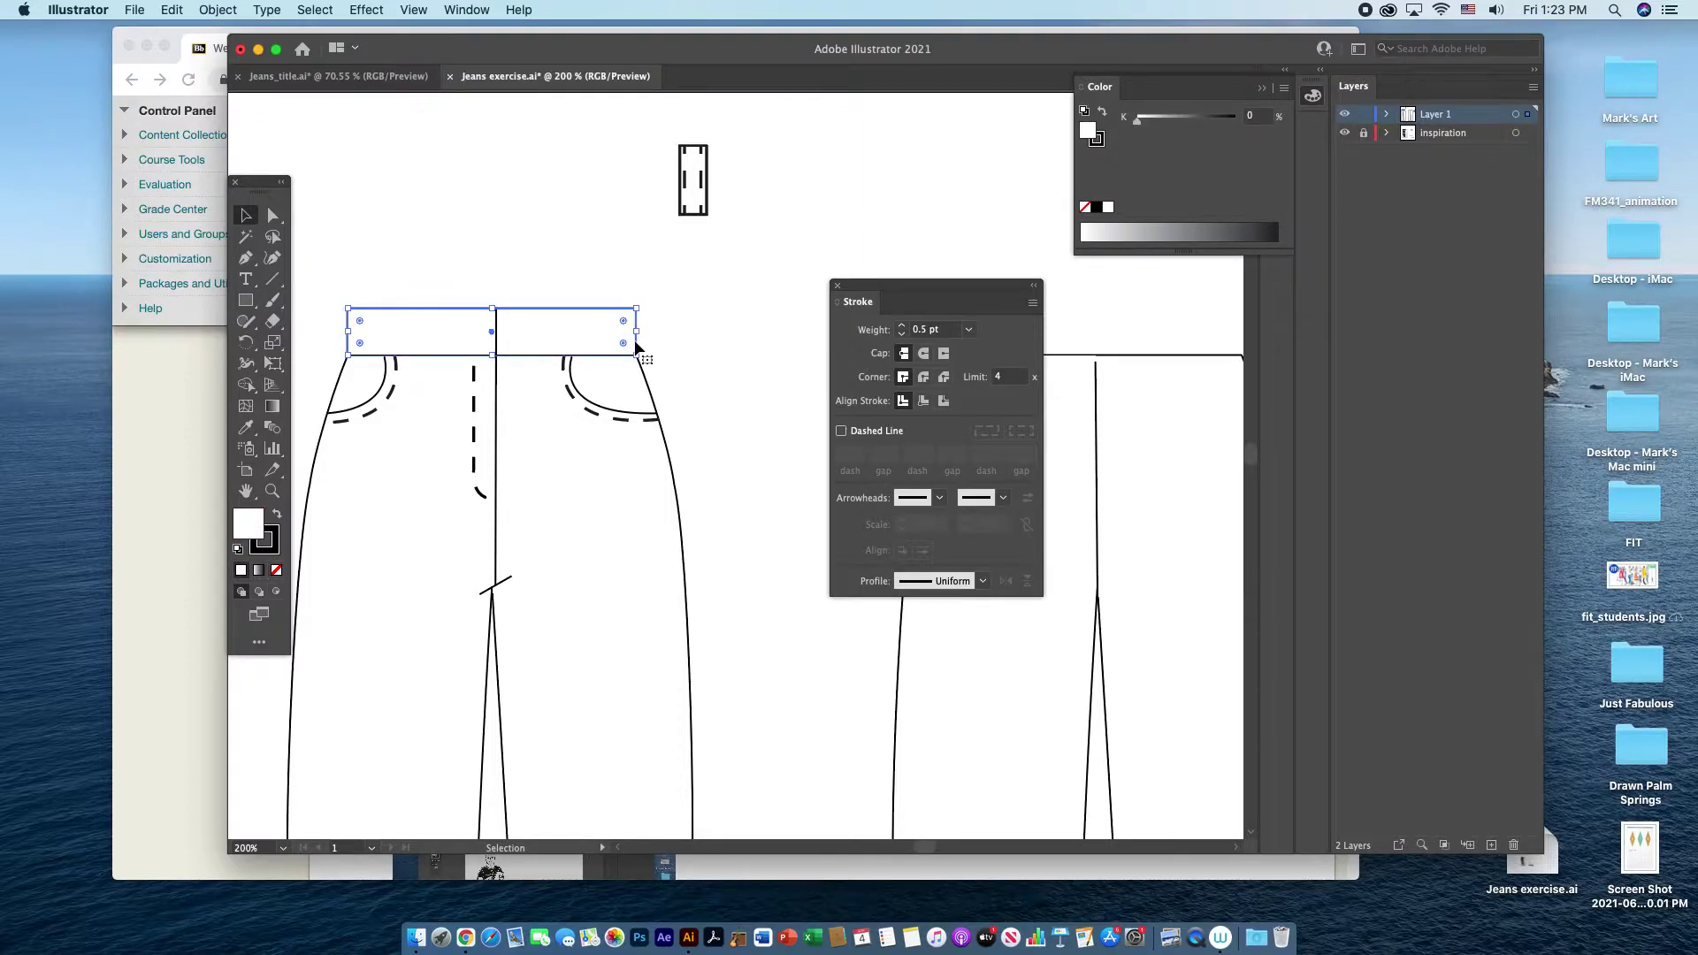
{"action": "left_click_drag", "start_coordinate": [566, 315], "coordinate": [566, 214]}
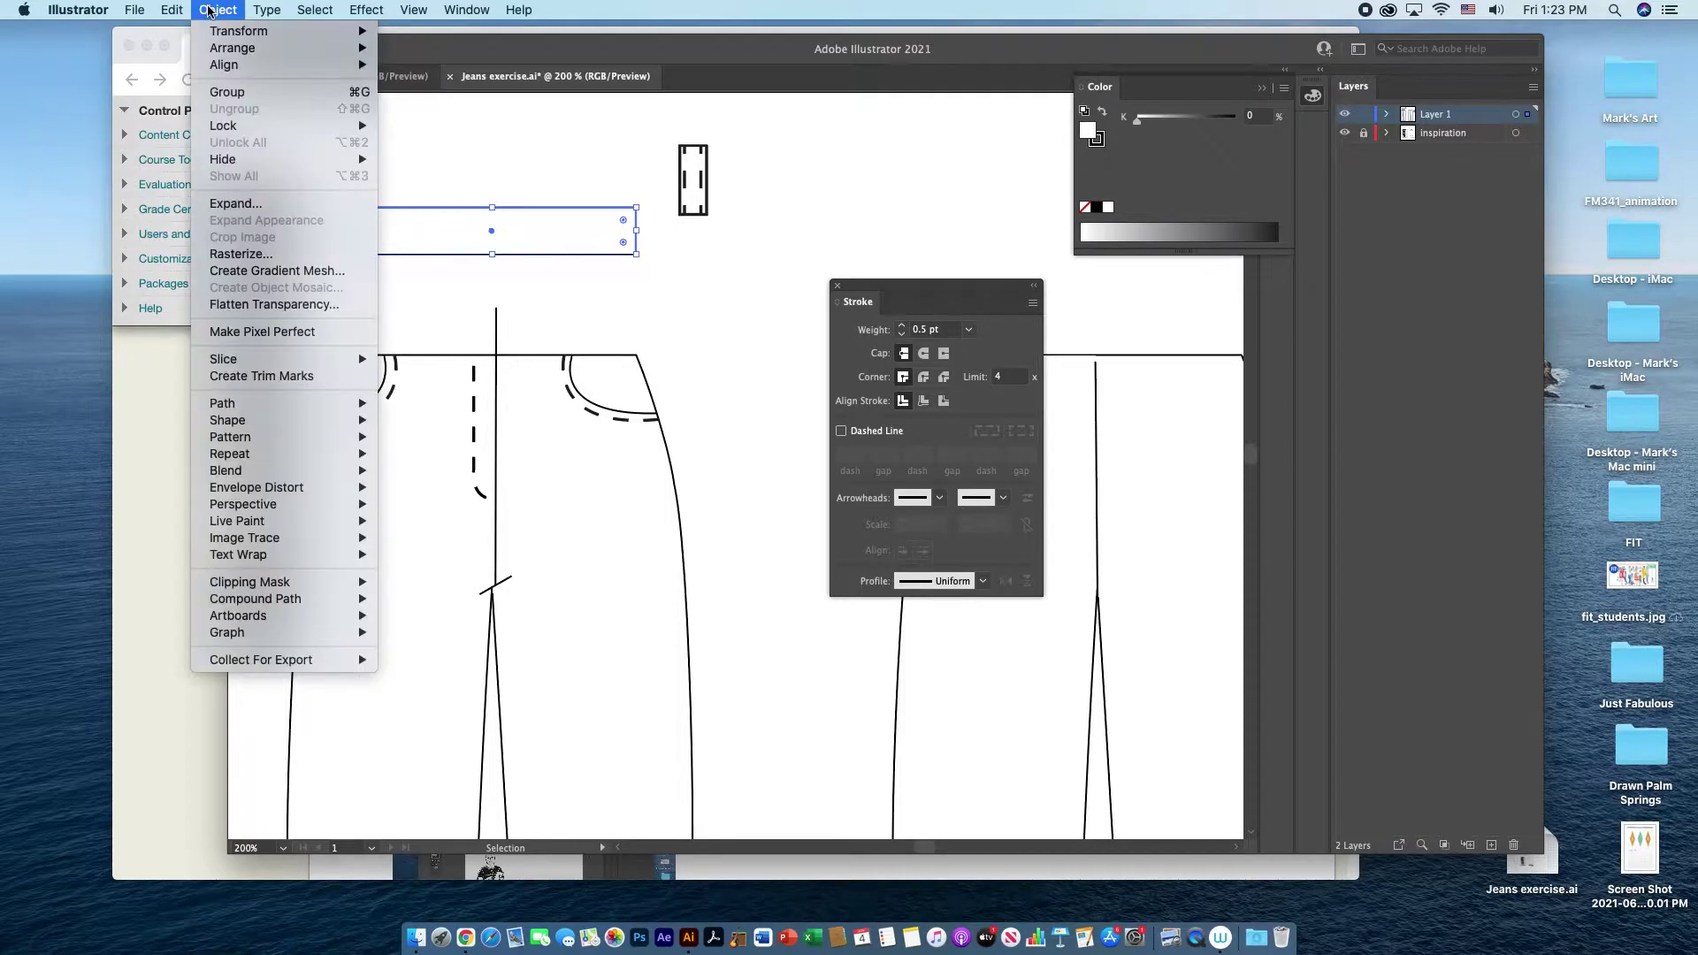
{"action": "mouse_move", "coordinate": [295, 491]}
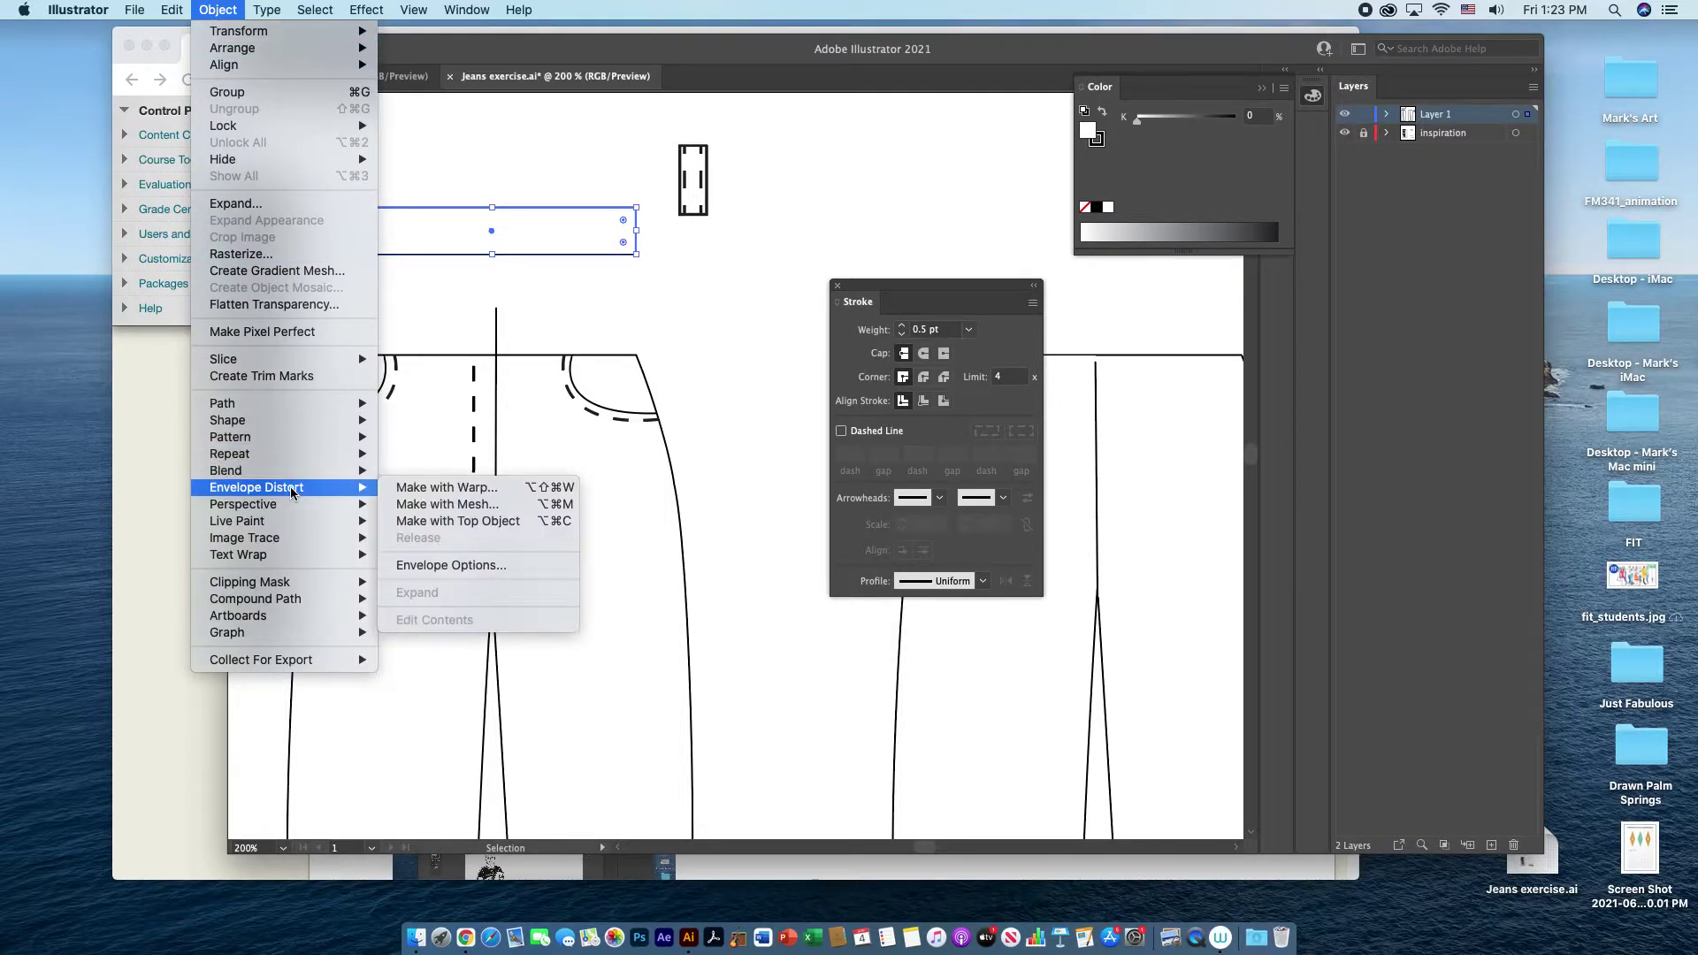
{"action": "left_click", "coordinate": [414, 488]}
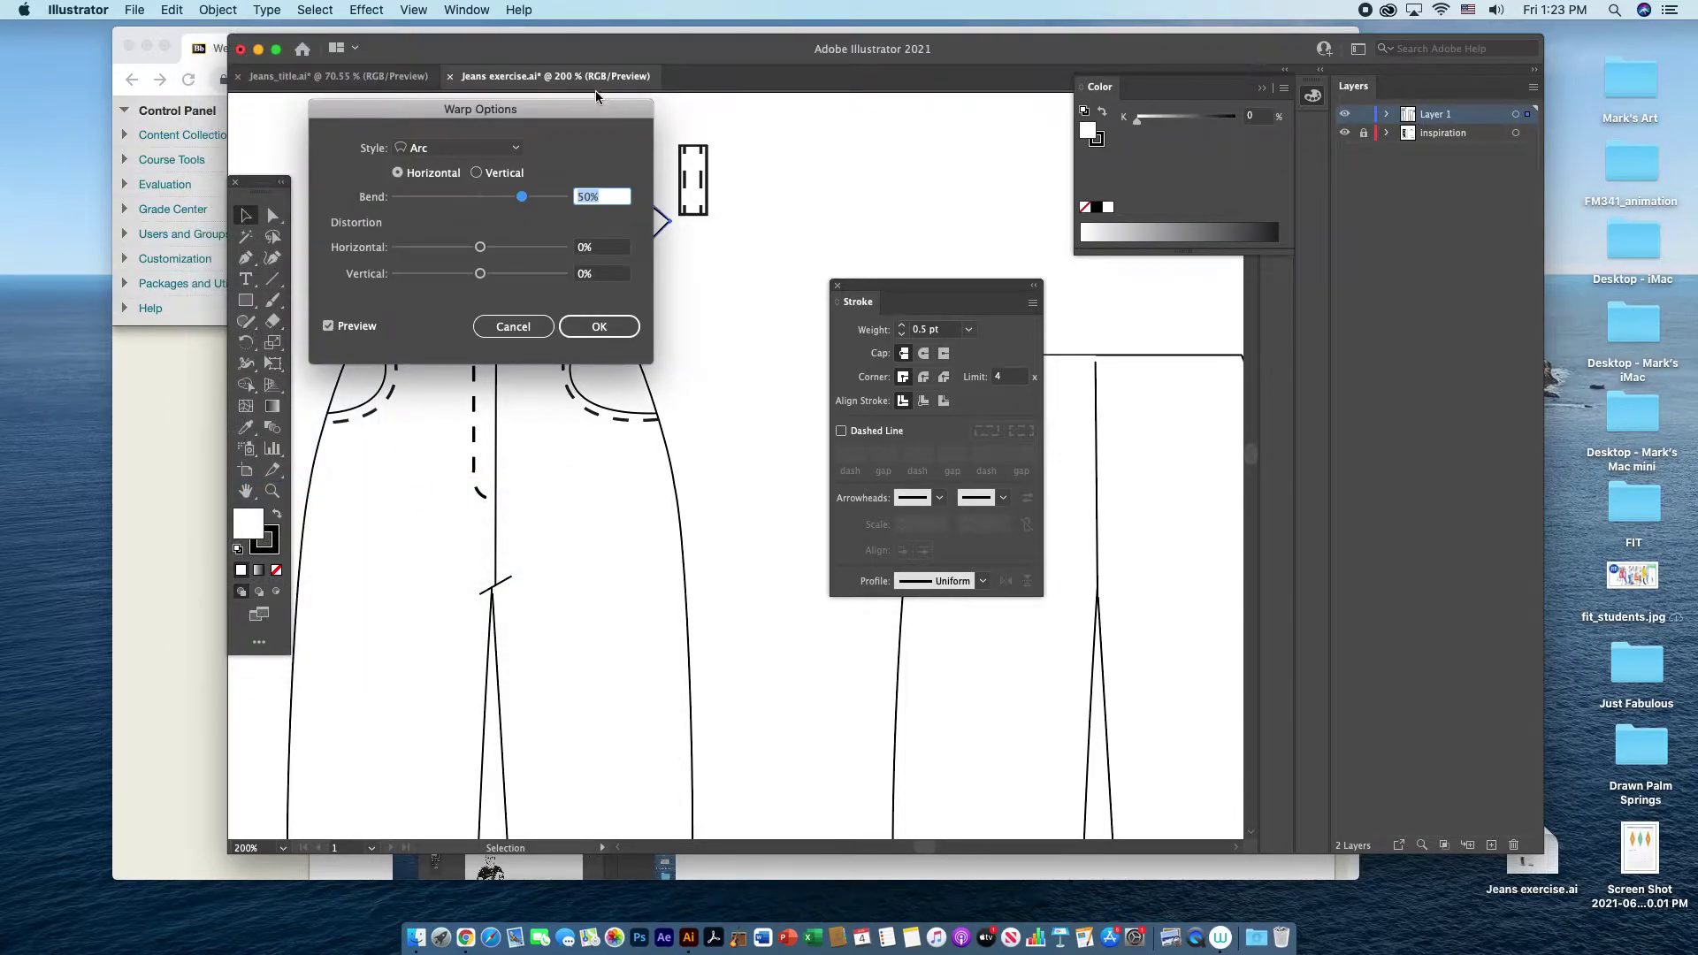
{"action": "left_click_drag", "start_coordinate": [587, 116], "coordinate": [1005, 115]}
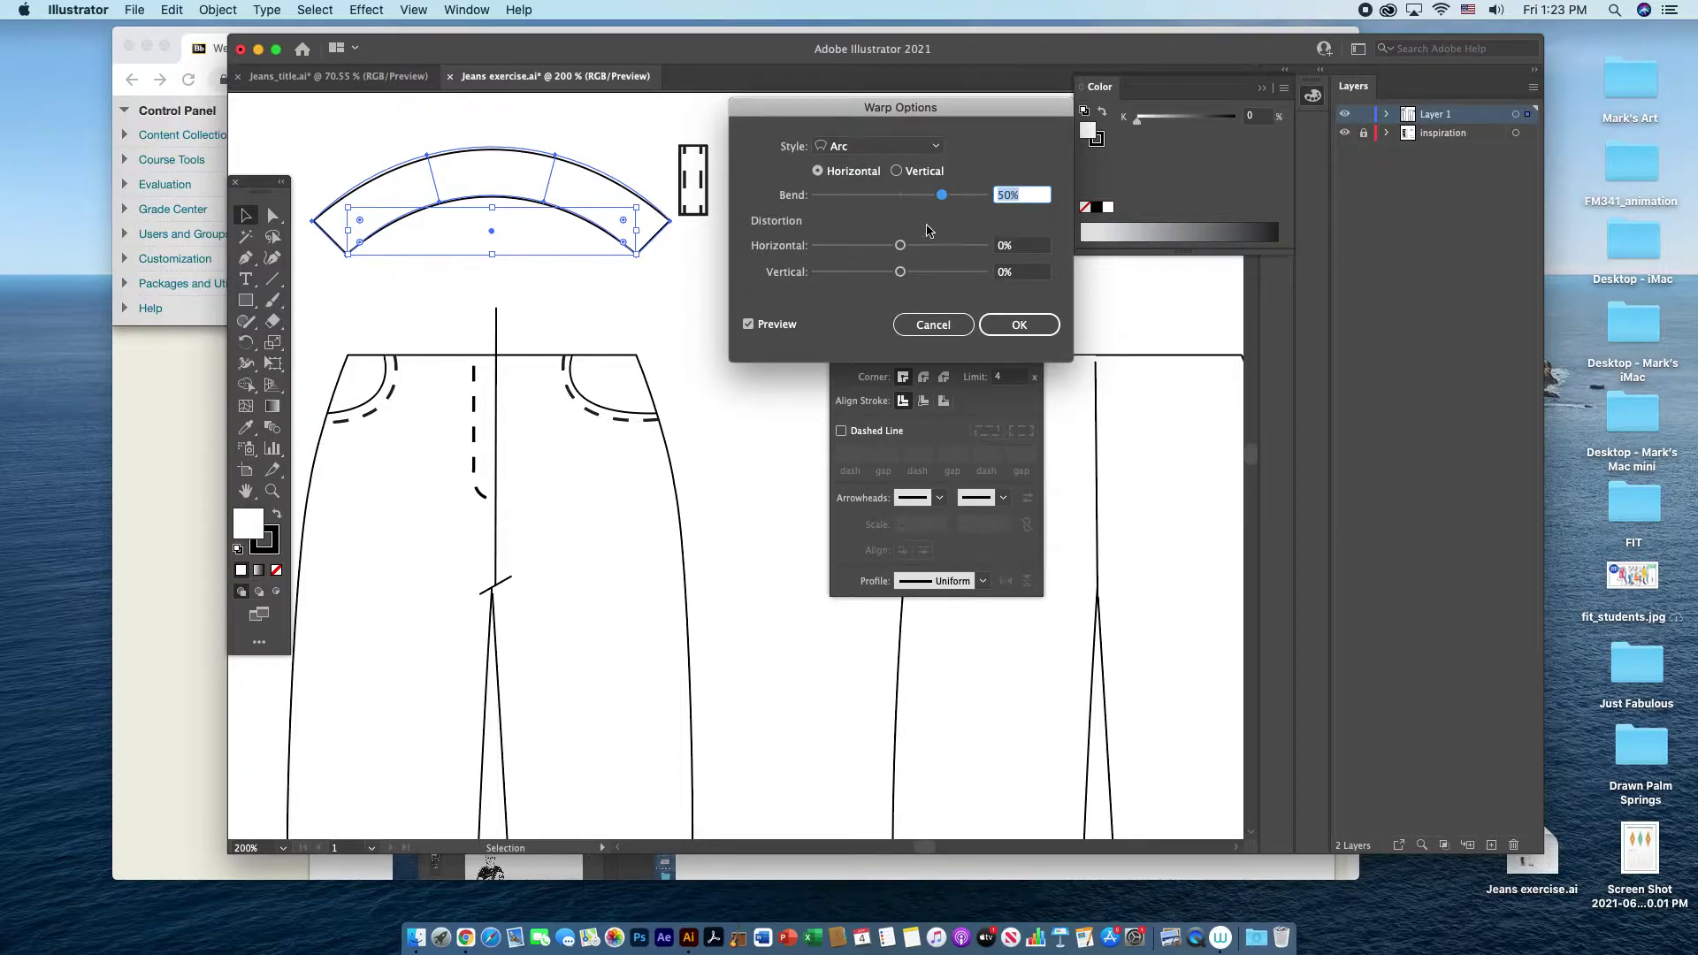
{"action": "left_click_drag", "start_coordinate": [944, 200], "coordinate": [891, 203]}
{"action": "left_click_drag", "start_coordinate": [891, 200], "coordinate": [890, 200]}
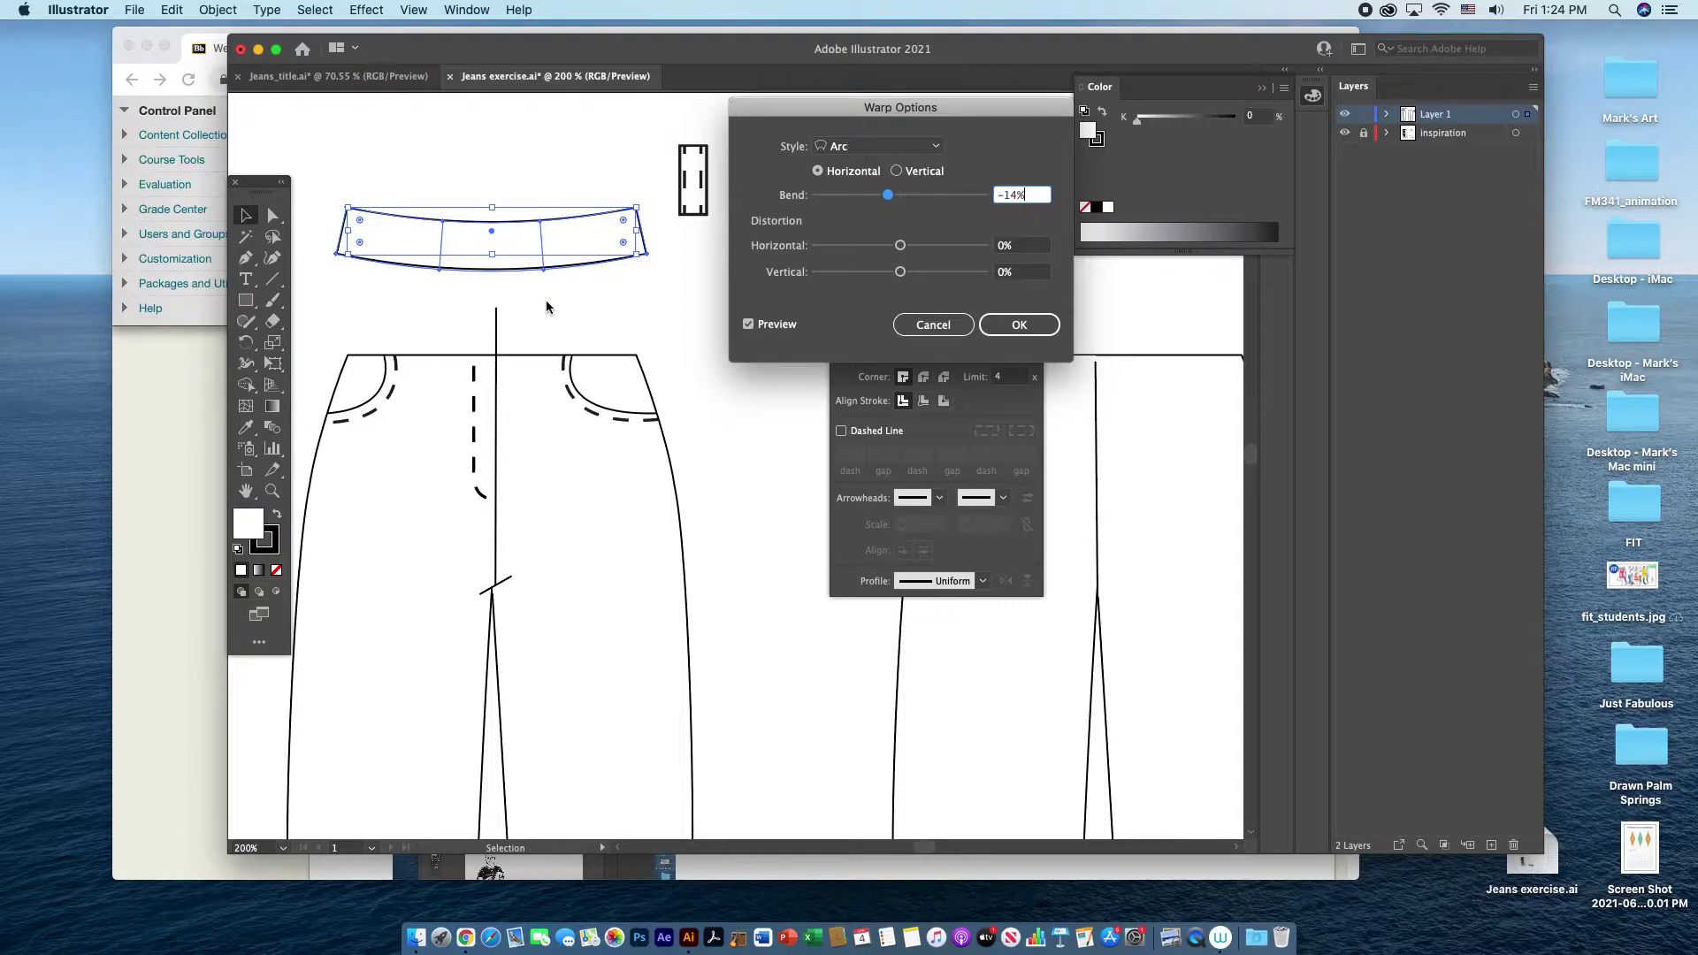
{"action": "left_click", "coordinate": [1016, 326]}
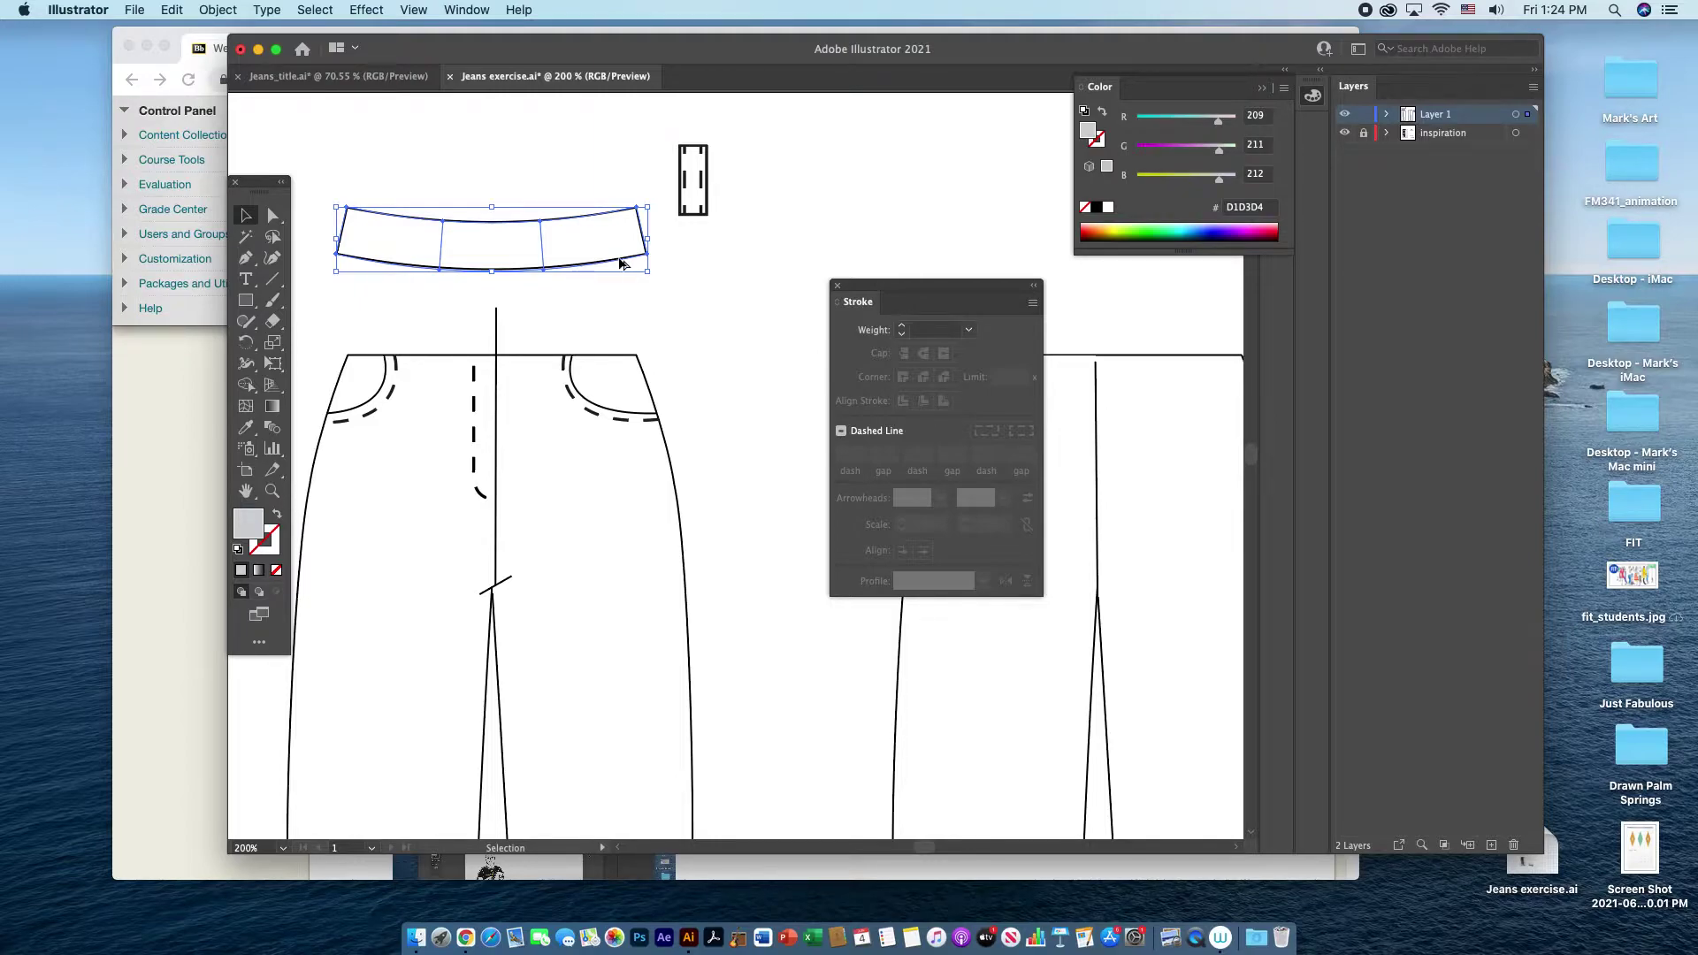
- Duplicate the curved waistband above and reflect the copy across the horizontal axis
{"action": "left_click_drag", "start_coordinate": [622, 263], "coordinate": [618, 177]}
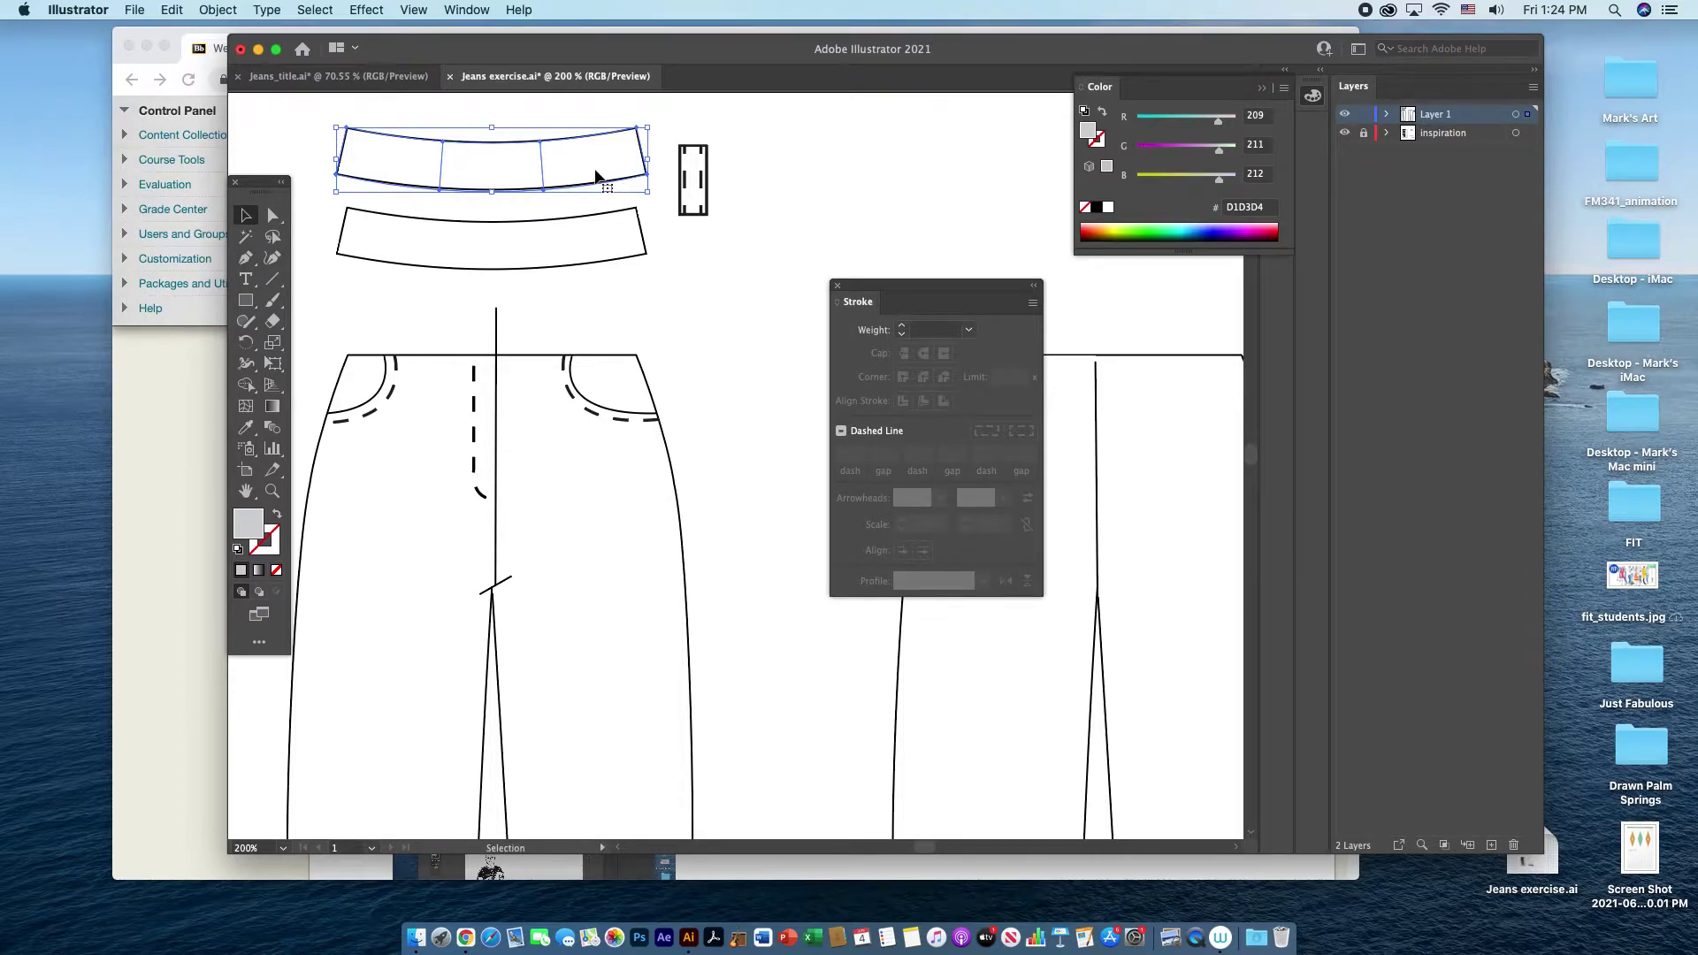
{"action": "right_click", "coordinate": [595, 175]}
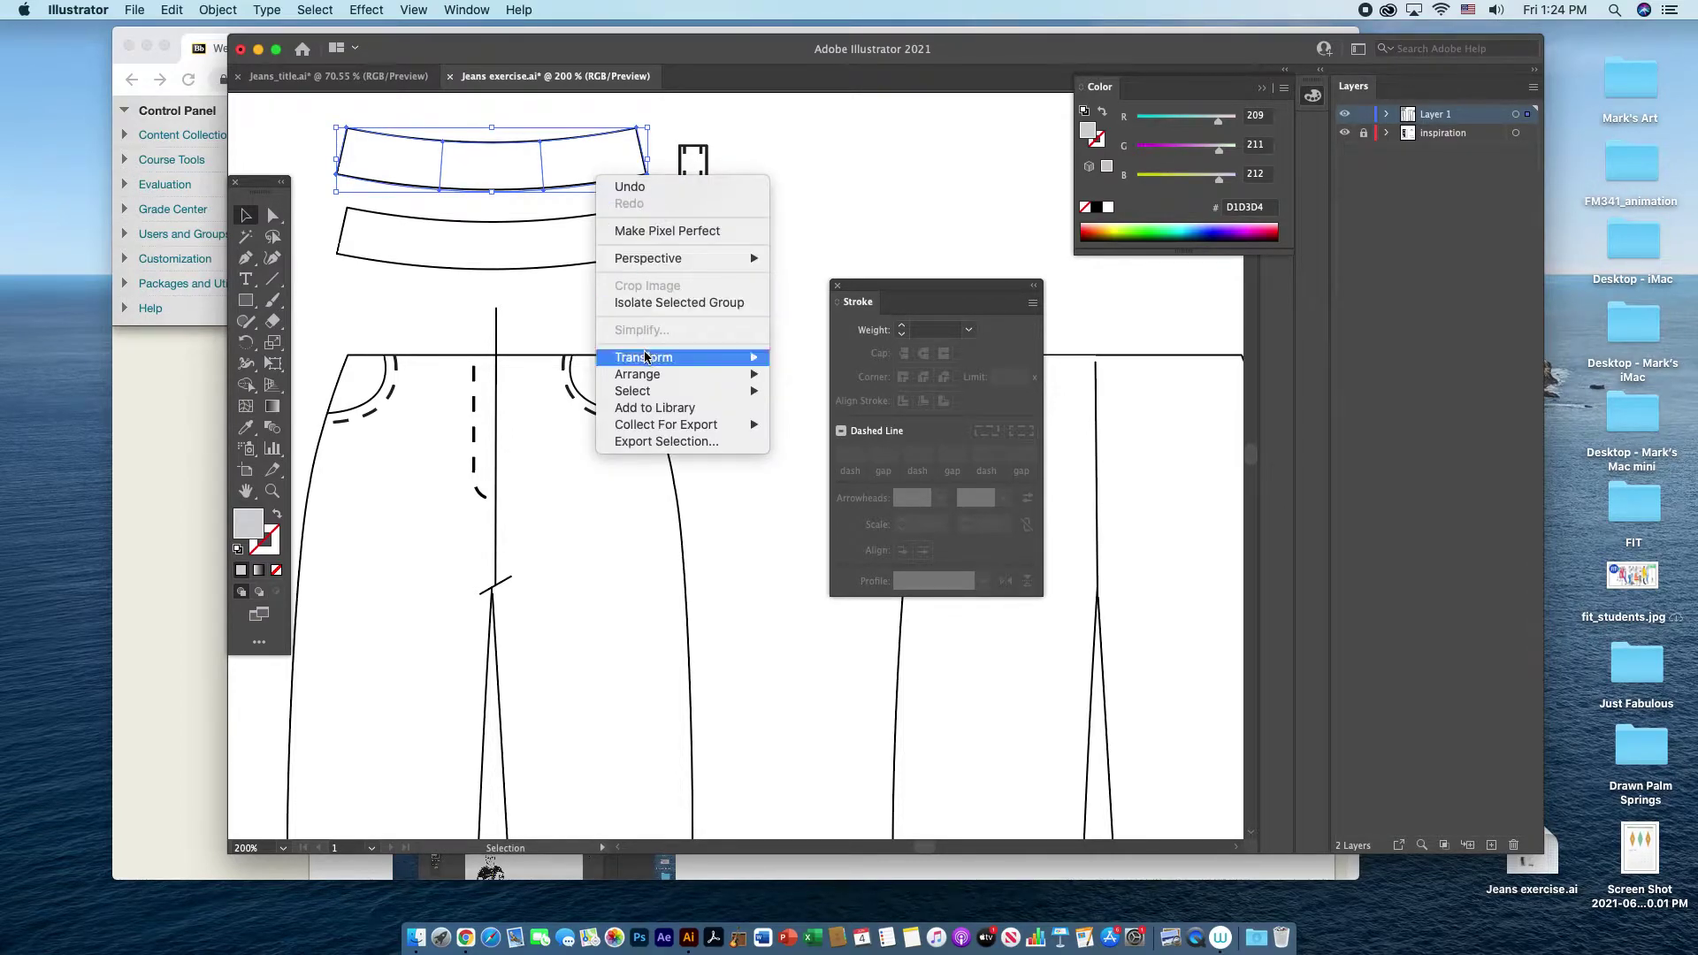
{"action": "mouse_move", "coordinate": [648, 359]}
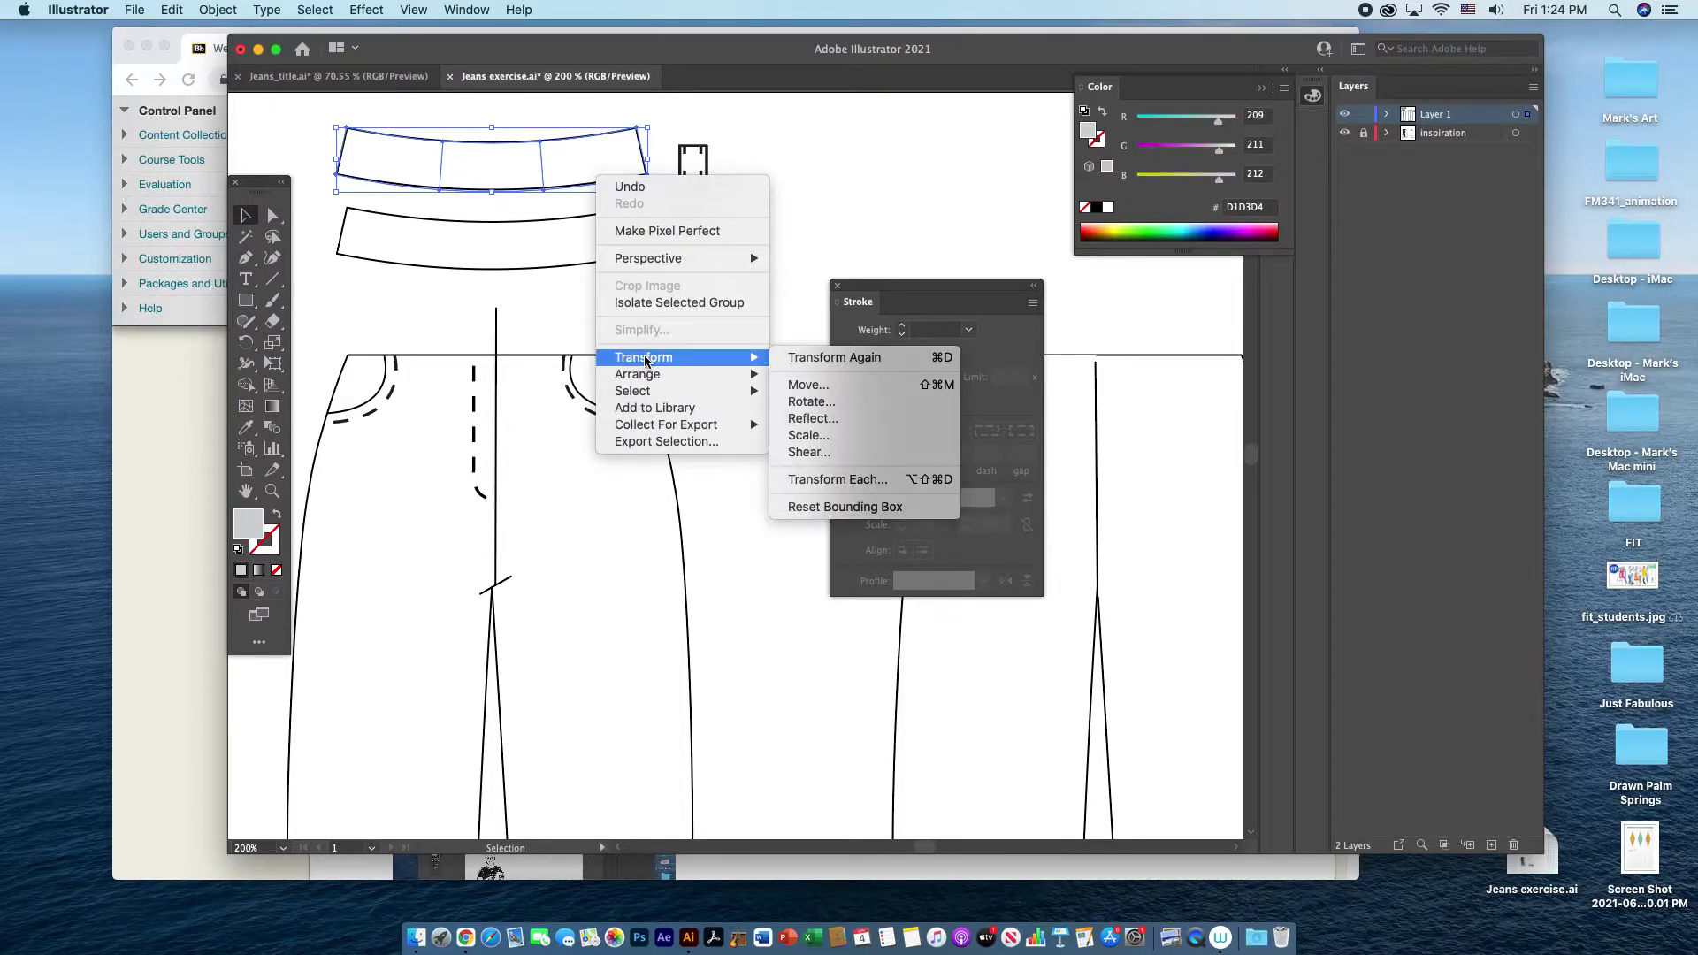
{"action": "left_click", "coordinate": [831, 424]}
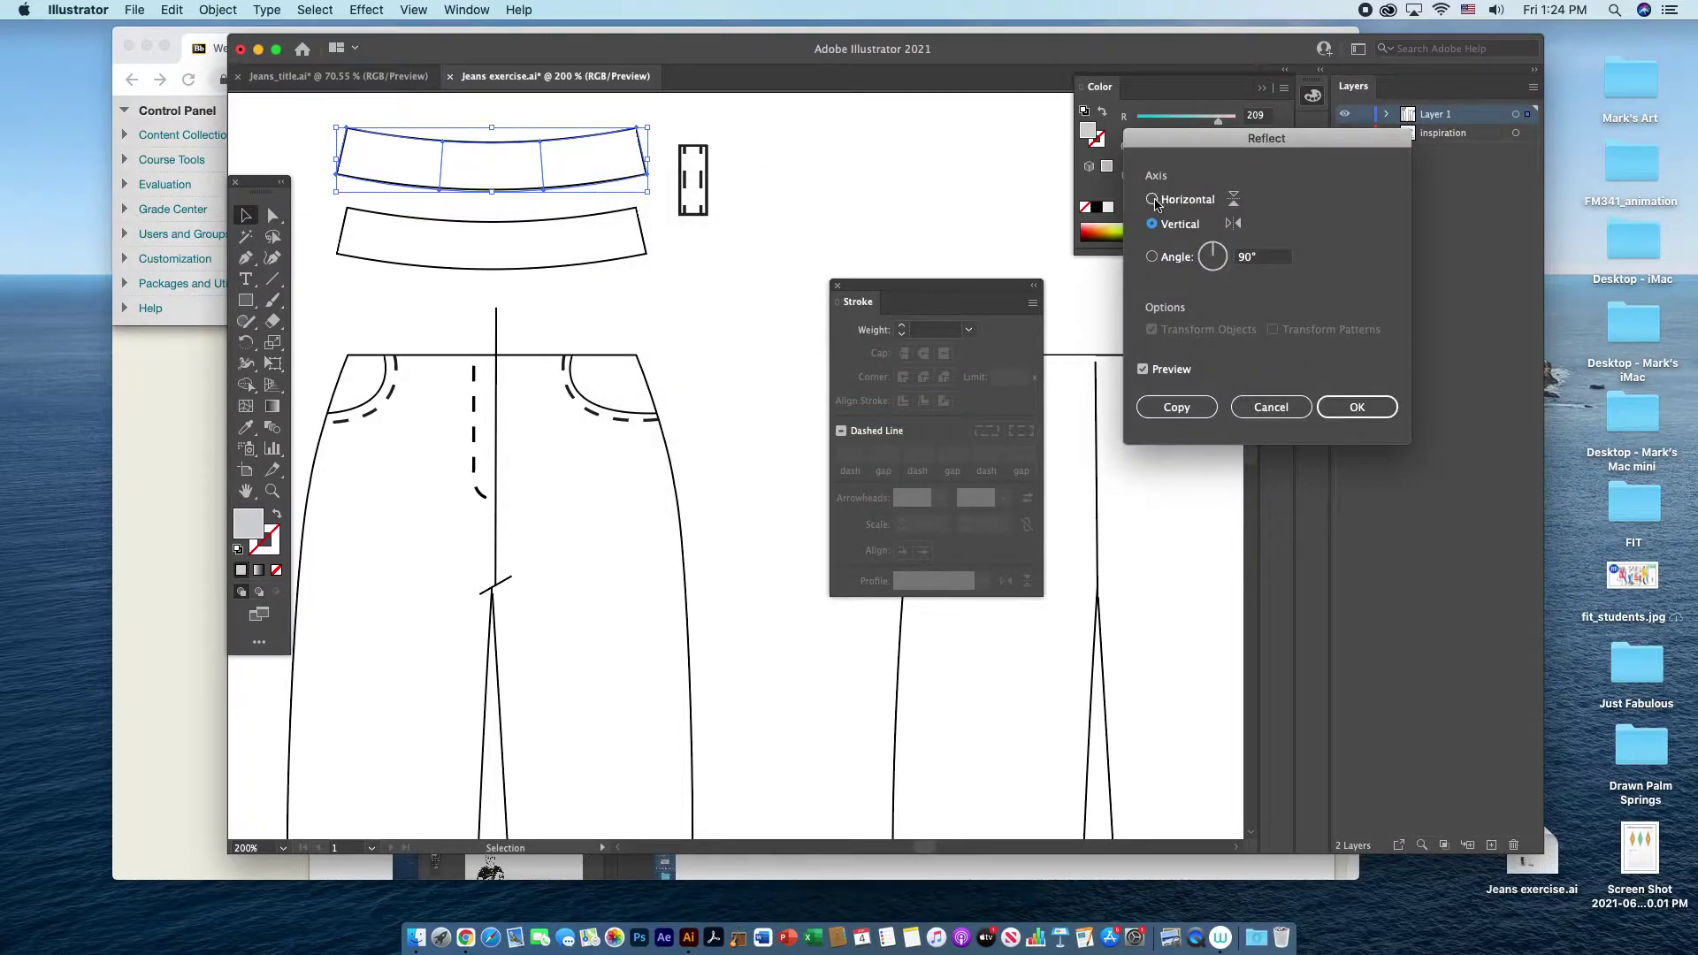
{"action": "left_click", "coordinate": [1152, 200]}
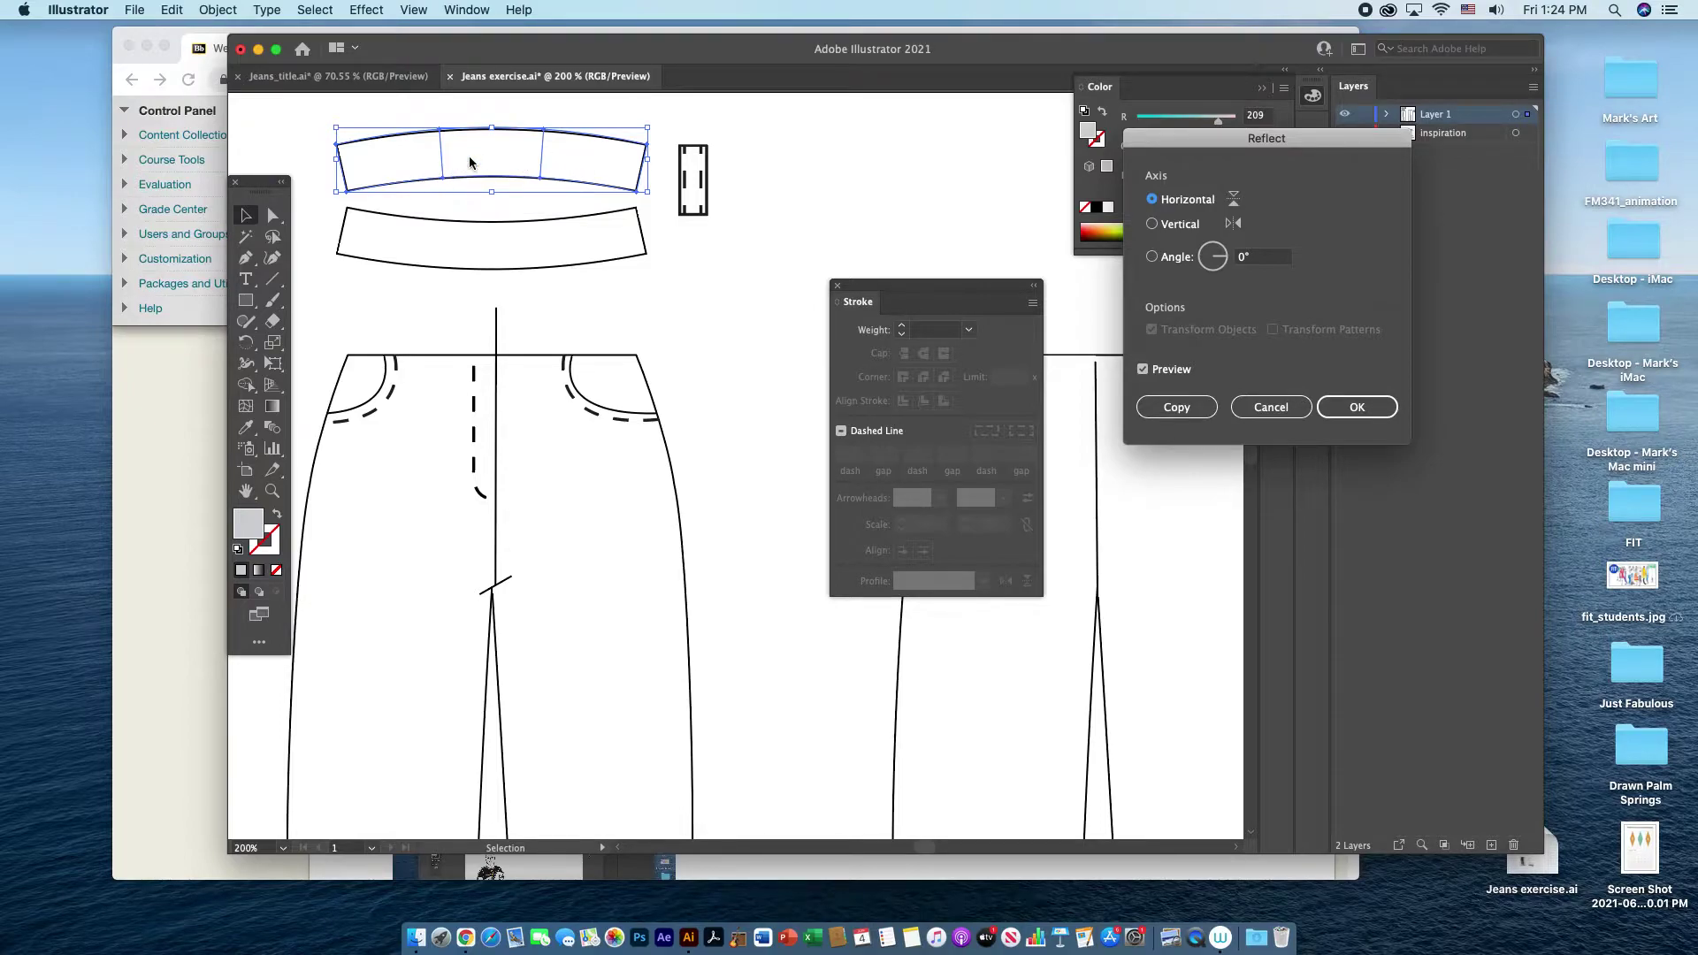
{"action": "left_click", "coordinate": [1357, 407]}
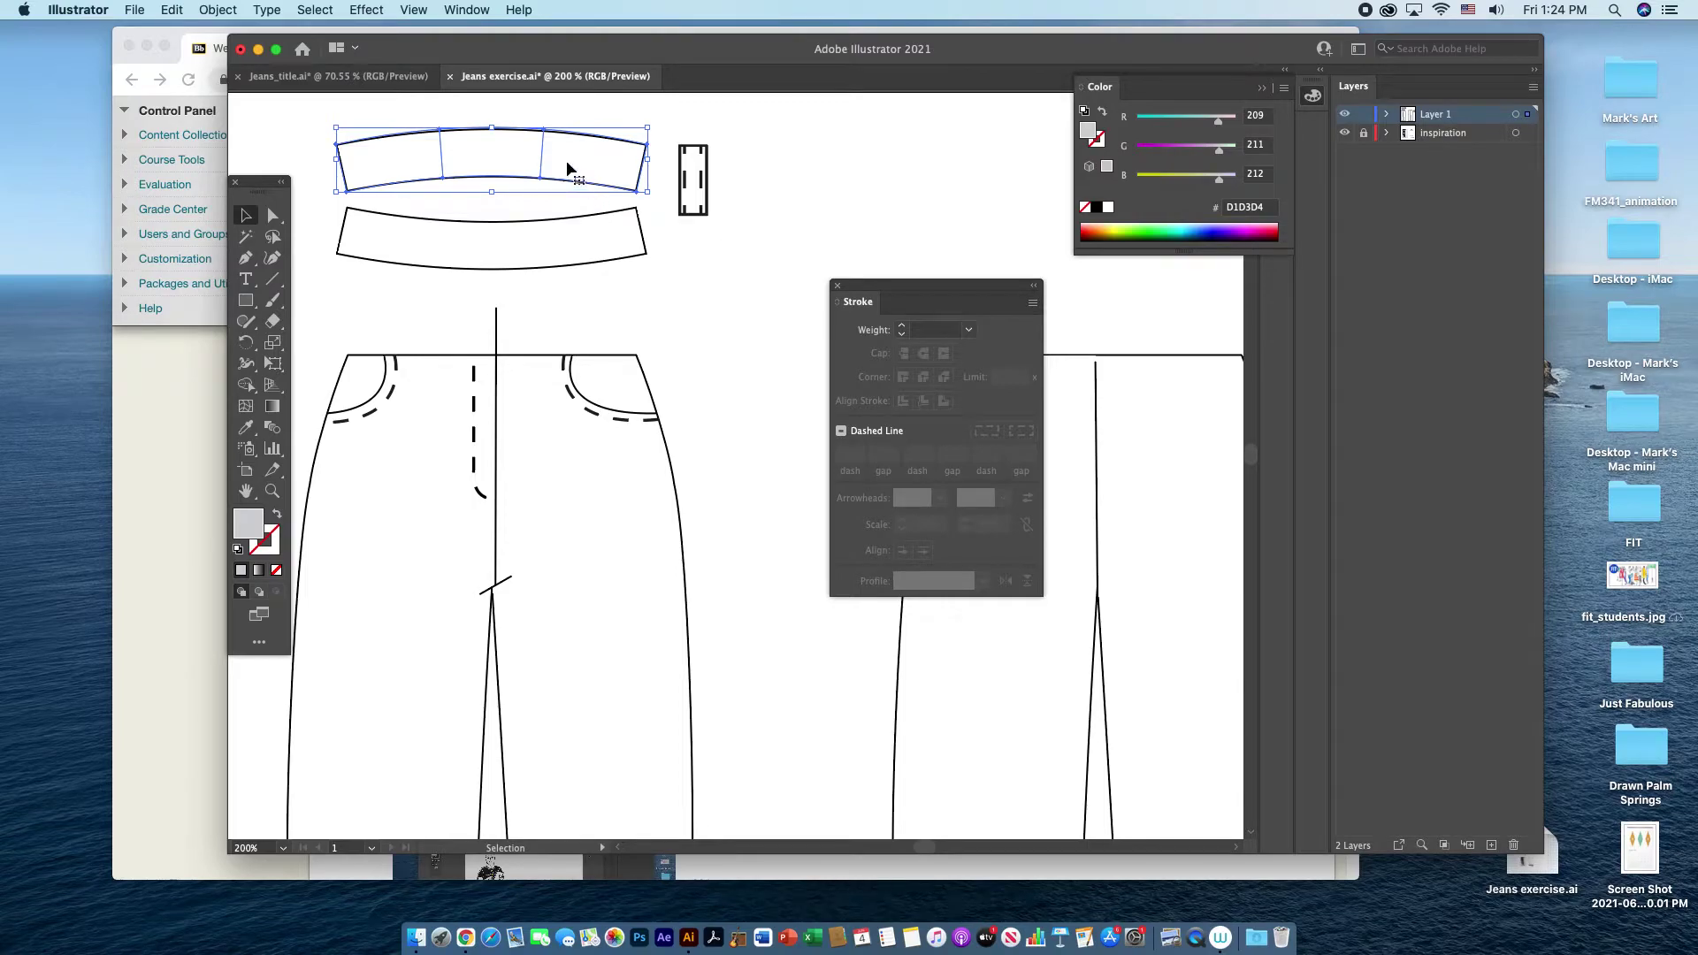
- Overlap the flipped band onto the lower band, send it to back, and align its top corners
{"action": "left_click_drag", "start_coordinate": [569, 167], "coordinate": [567, 229]}
{"action": "right_click", "coordinate": [568, 230]}
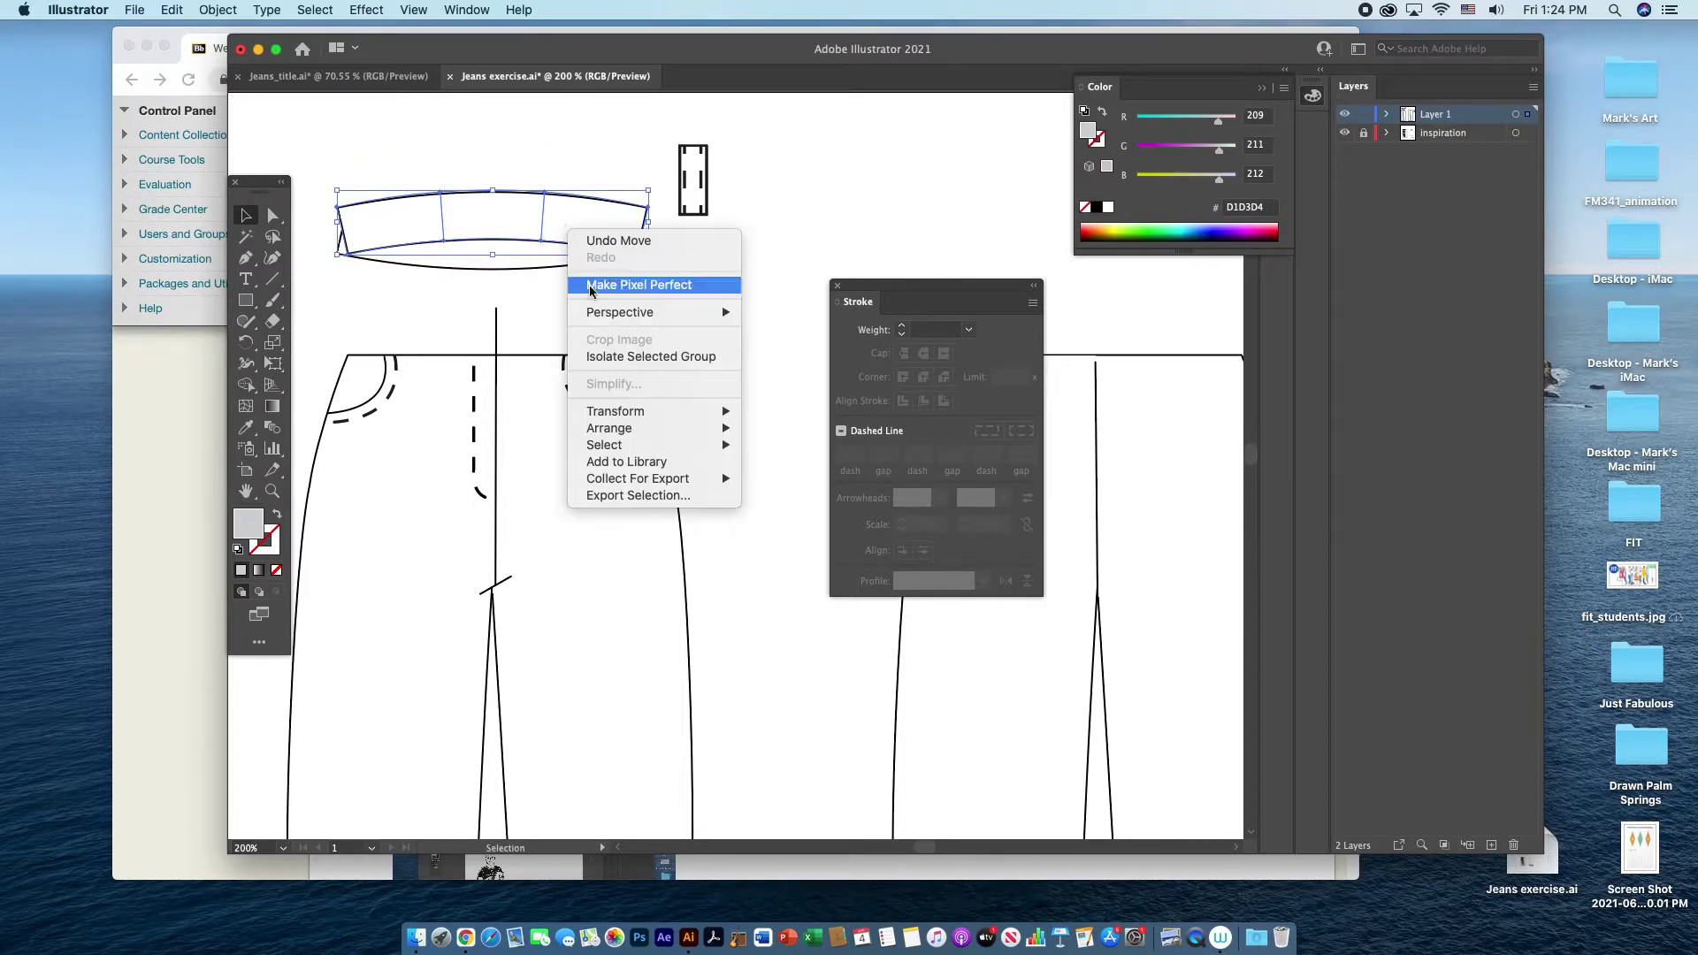
{"action": "mouse_move", "coordinate": [611, 429]}
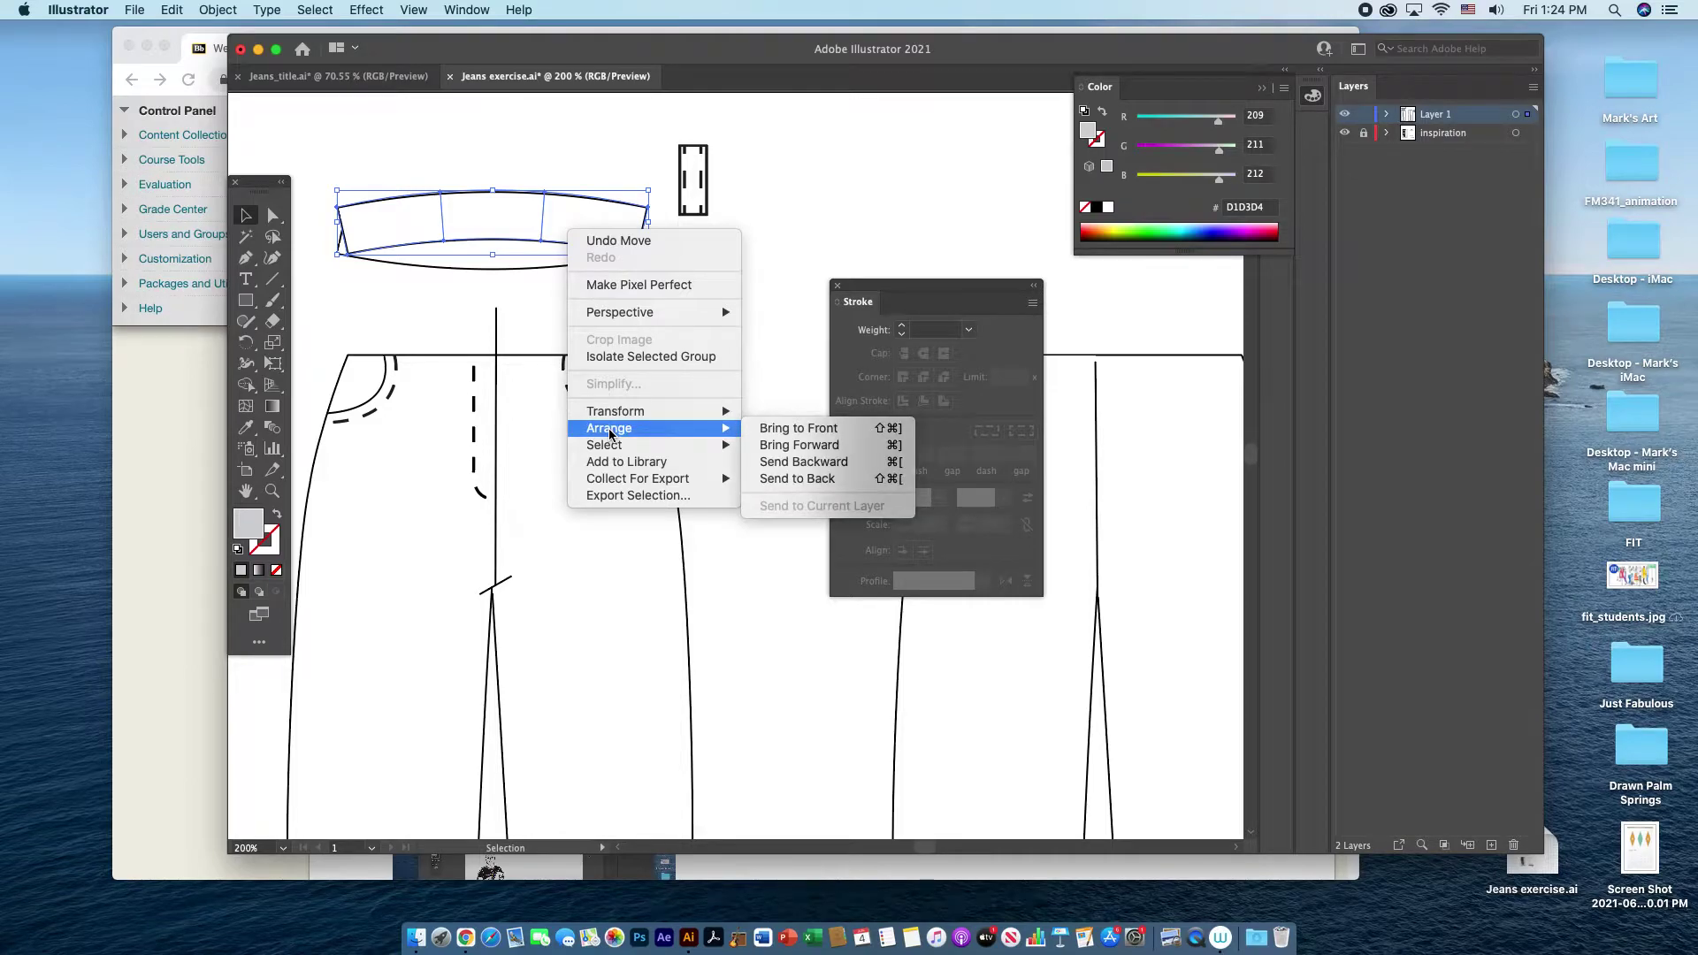
{"action": "left_click", "coordinate": [797, 478]}
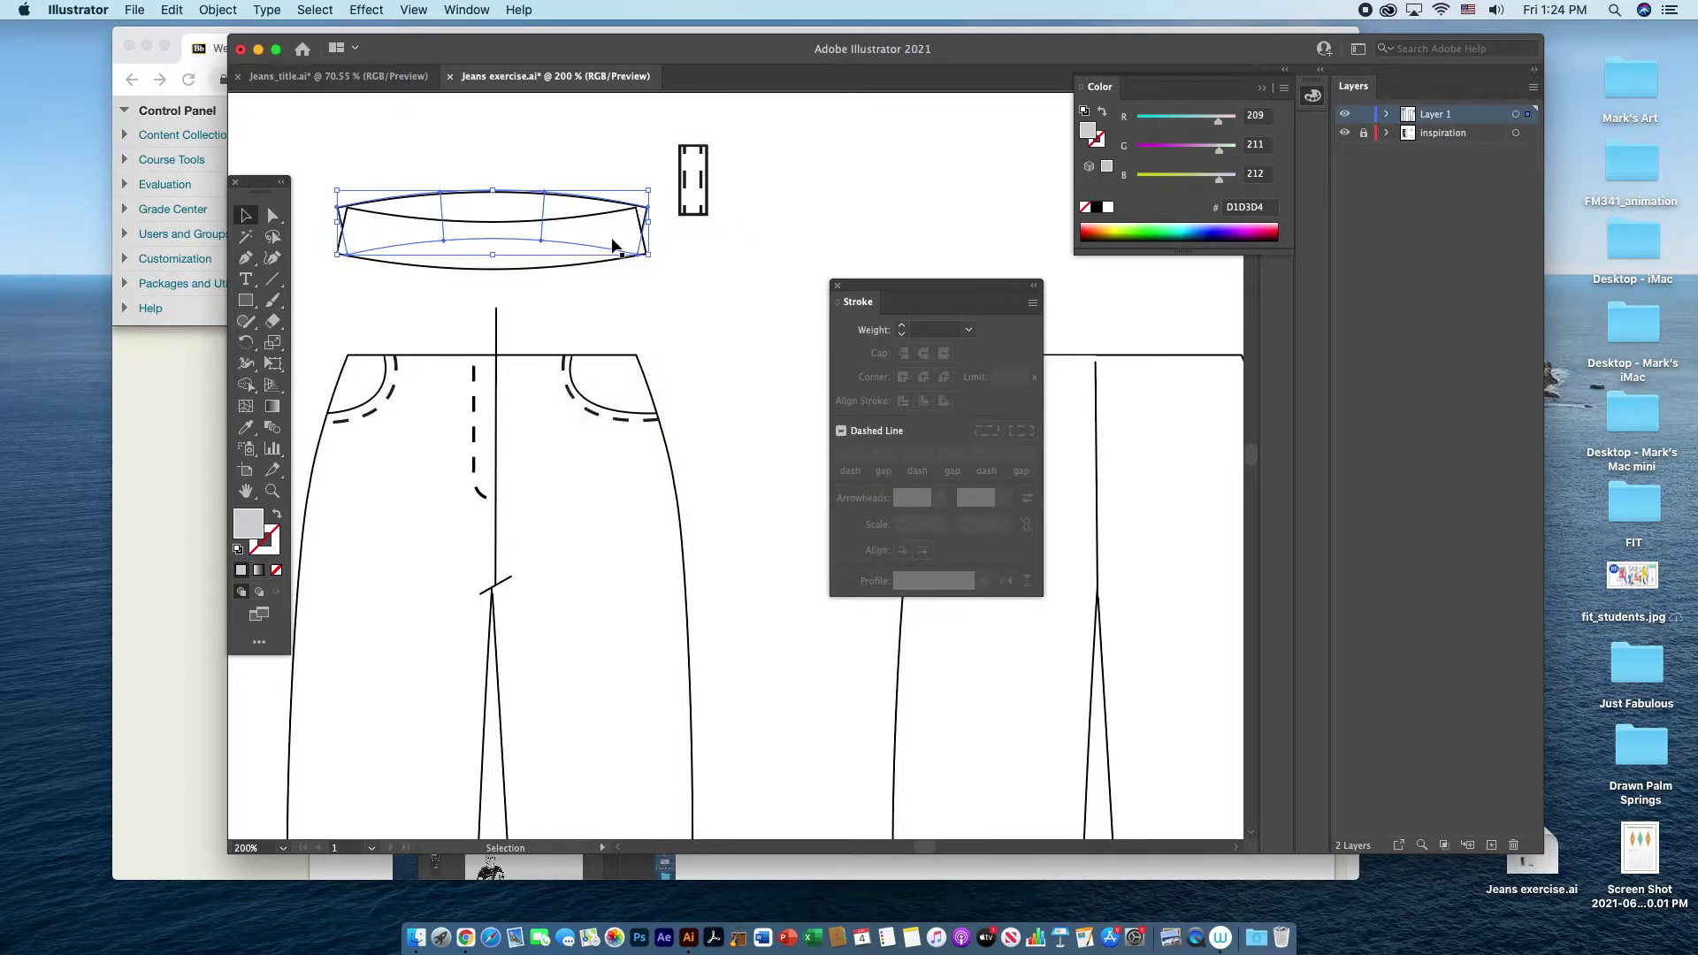
{"action": "left_click", "coordinate": [728, 294]}
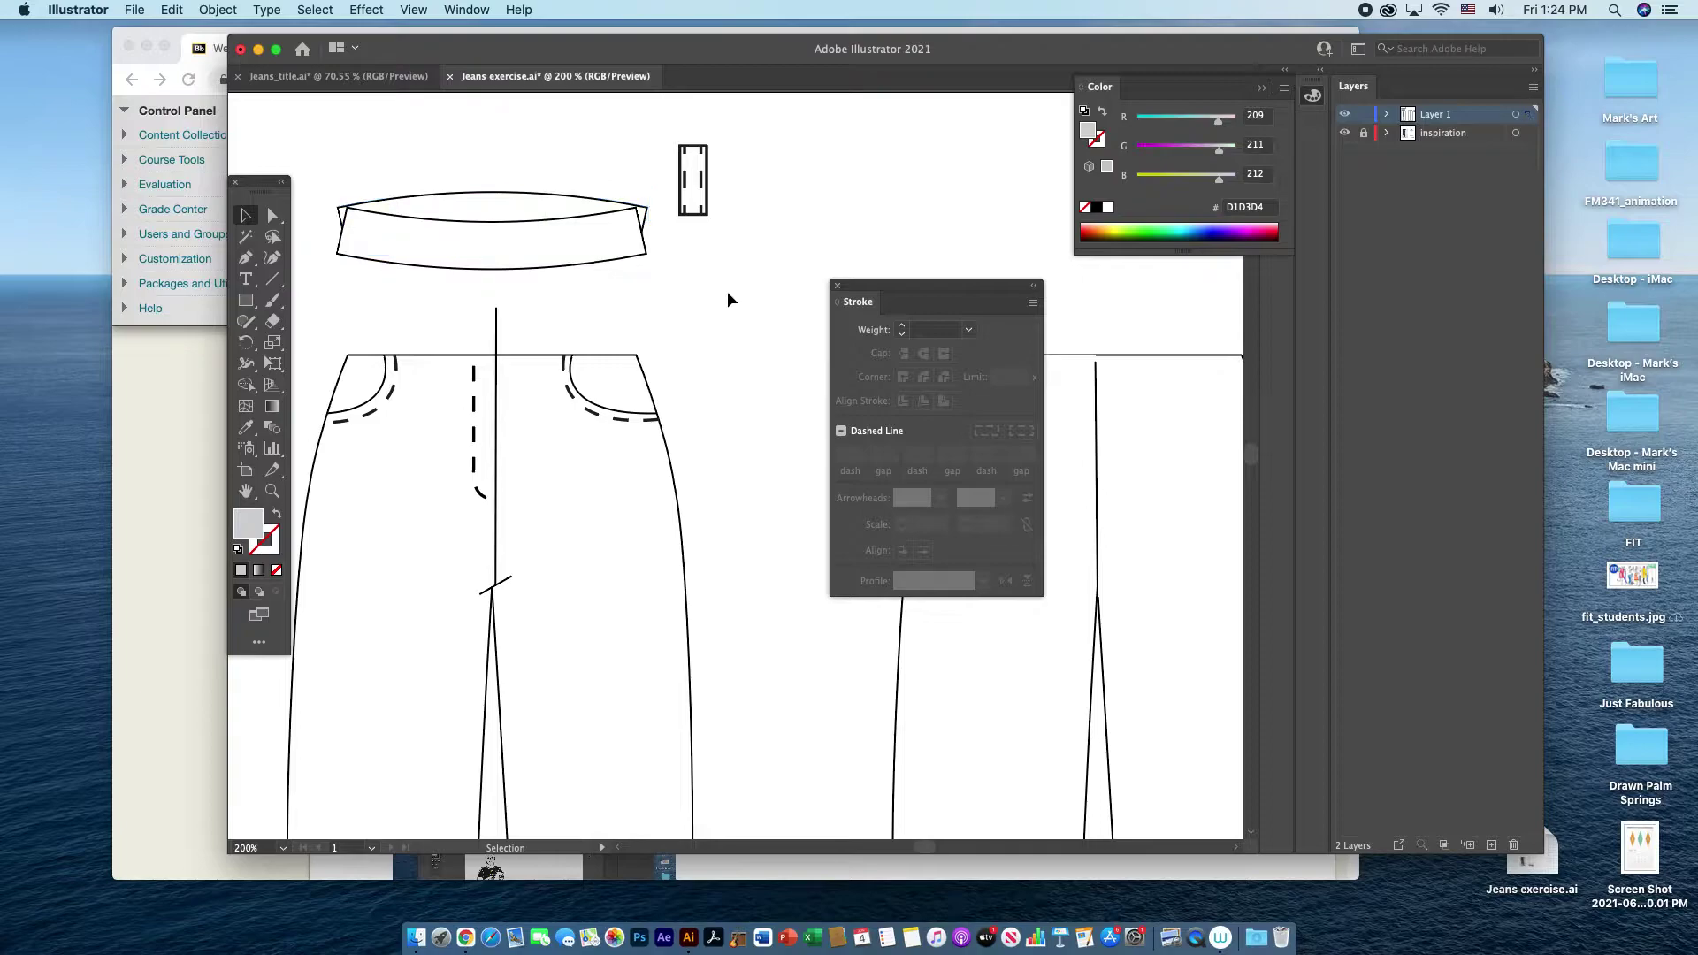
{"action": "left_click", "coordinate": [275, 217]}
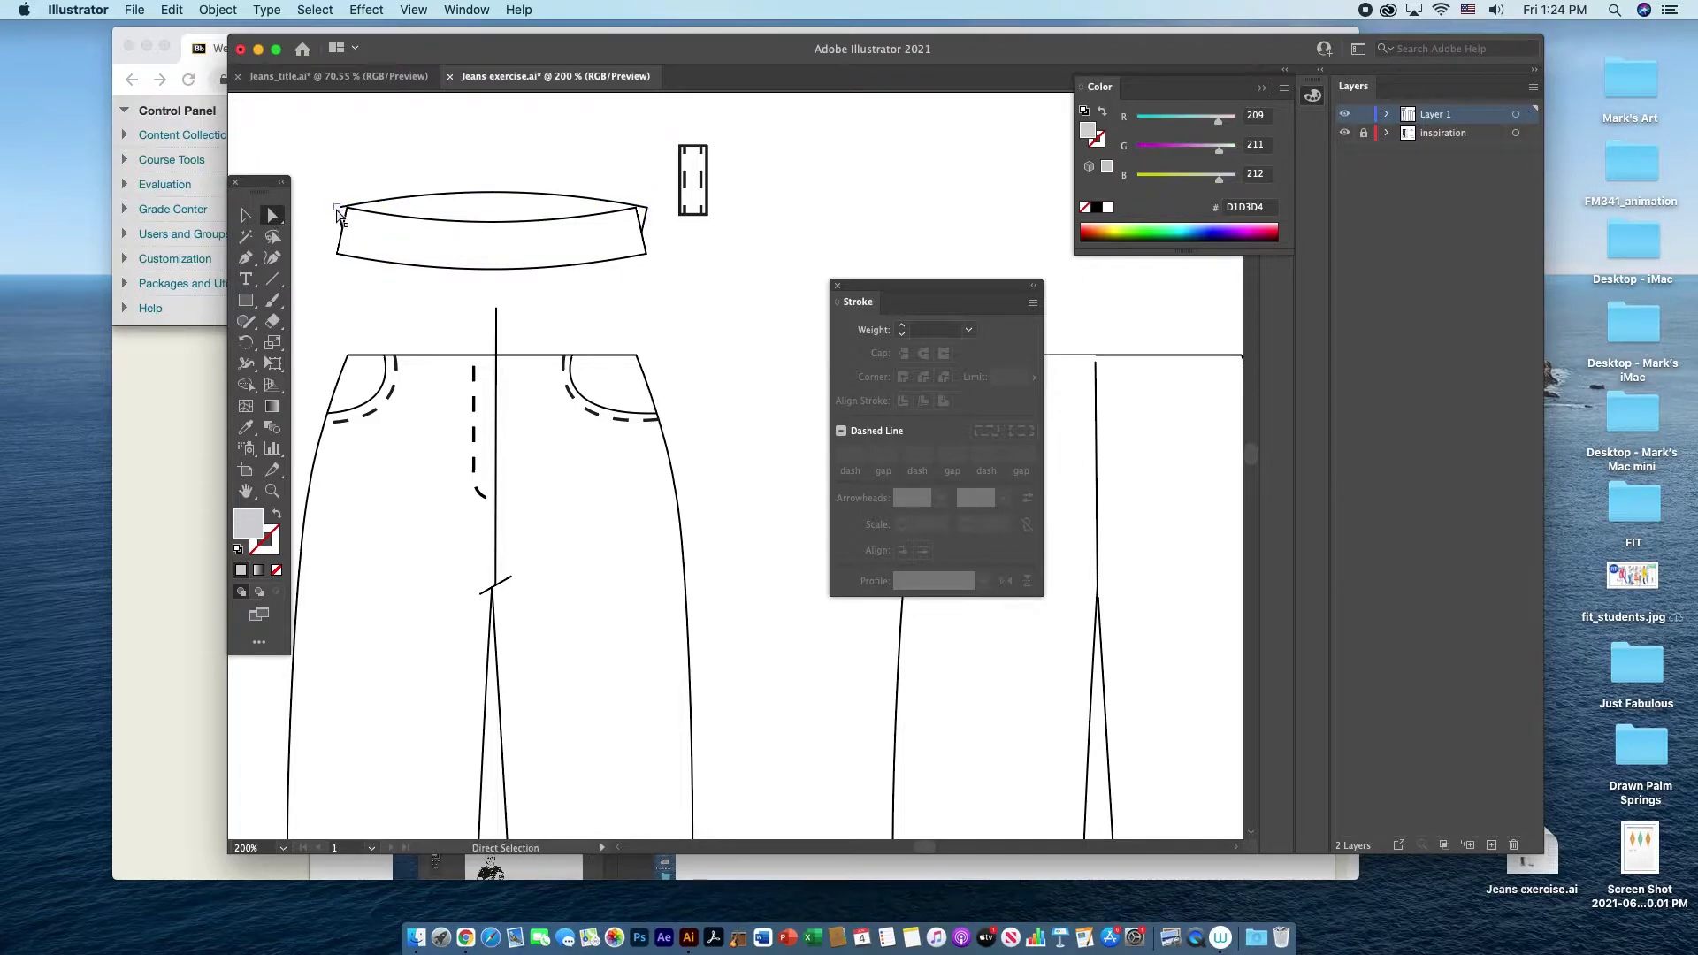
{"action": "left_click_drag", "start_coordinate": [346, 209], "coordinate": [347, 210]}
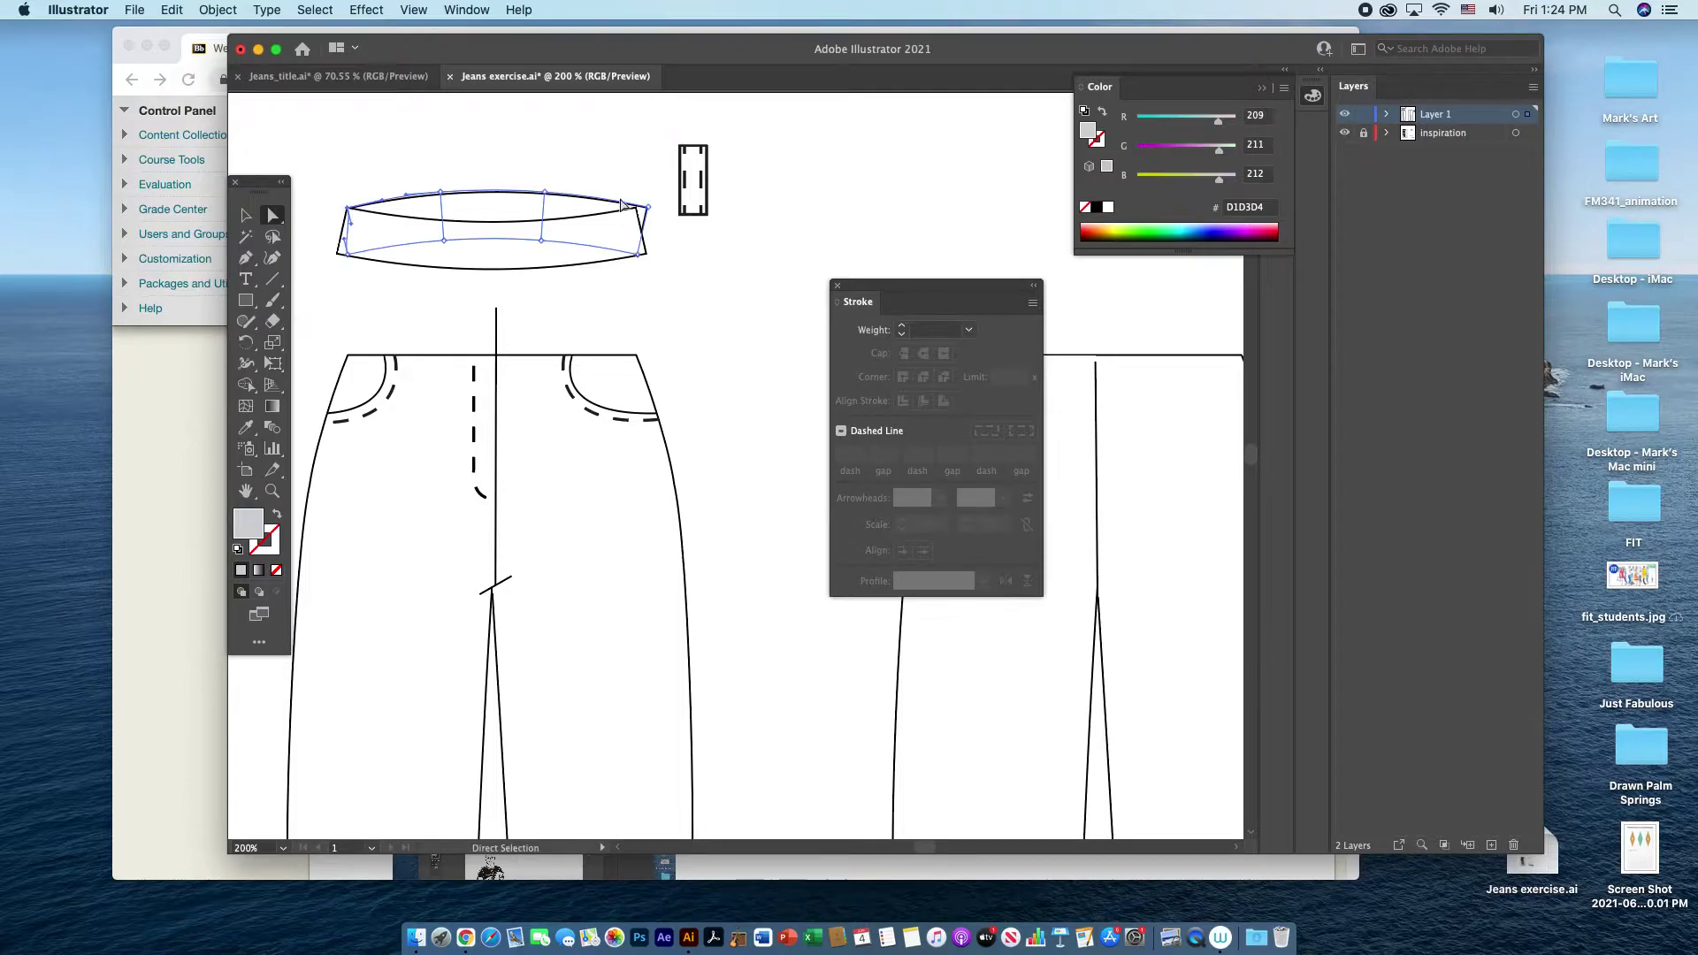
{"action": "left_click_drag", "start_coordinate": [642, 213], "coordinate": [636, 213]}
{"action": "left_click", "coordinate": [510, 149]}
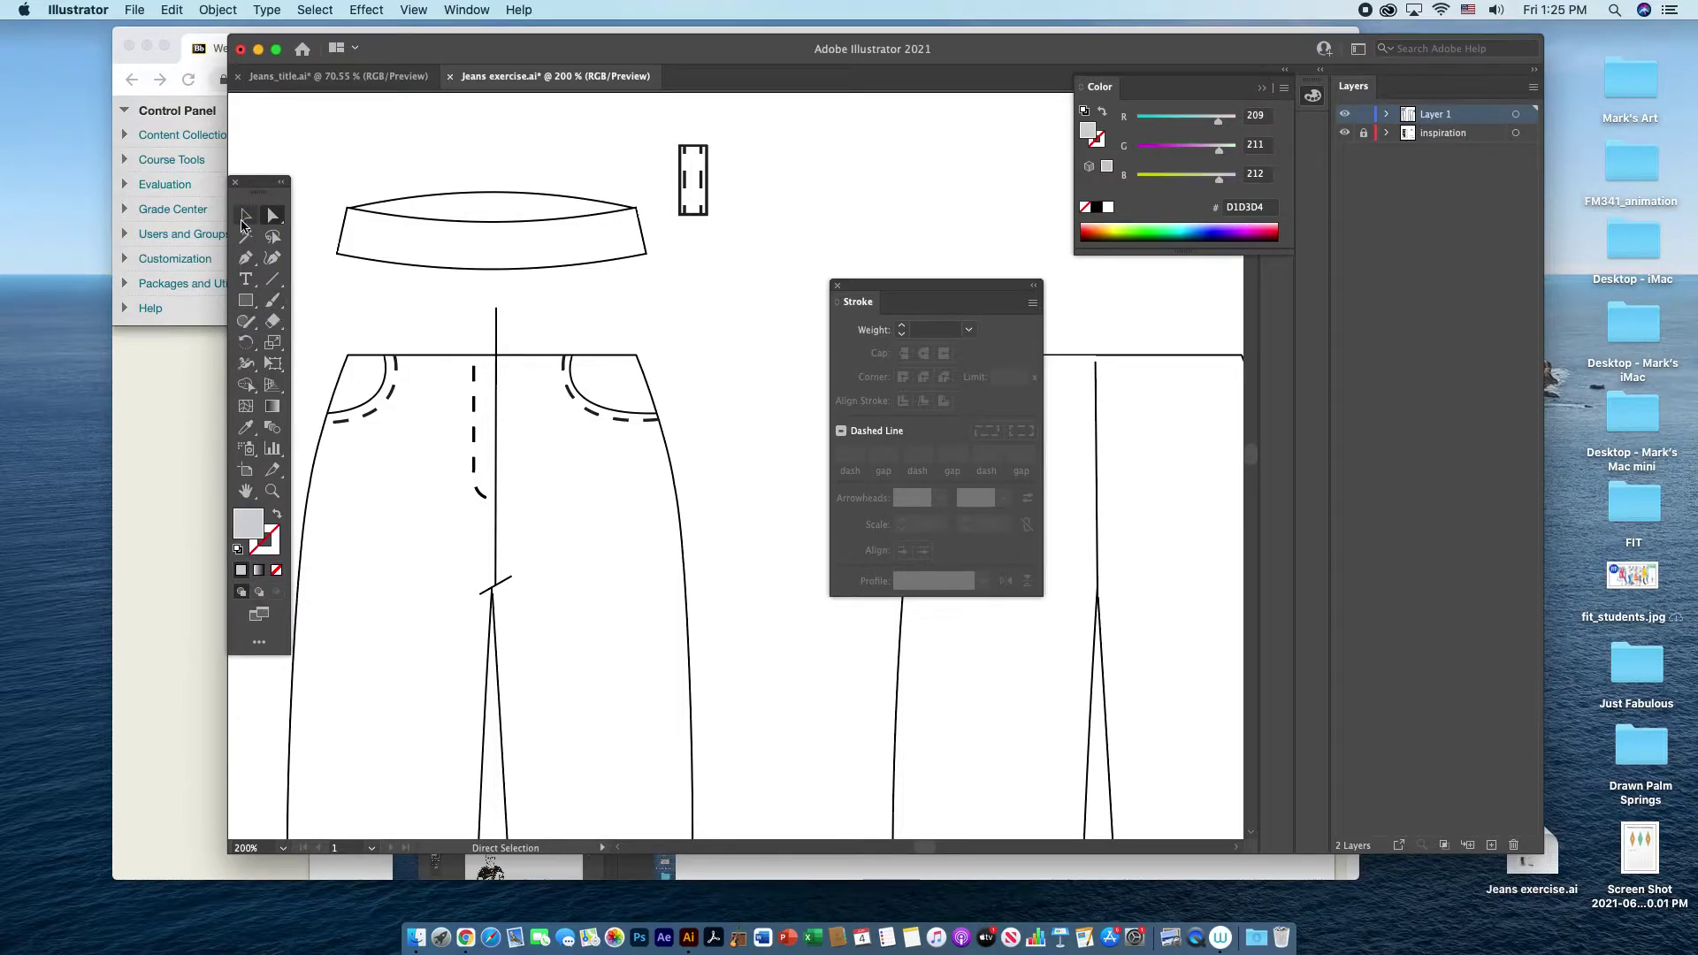
- Draw a small white rectangle with black stroke and place it at the waistband centre
{"action": "left_click", "coordinate": [237, 549]}
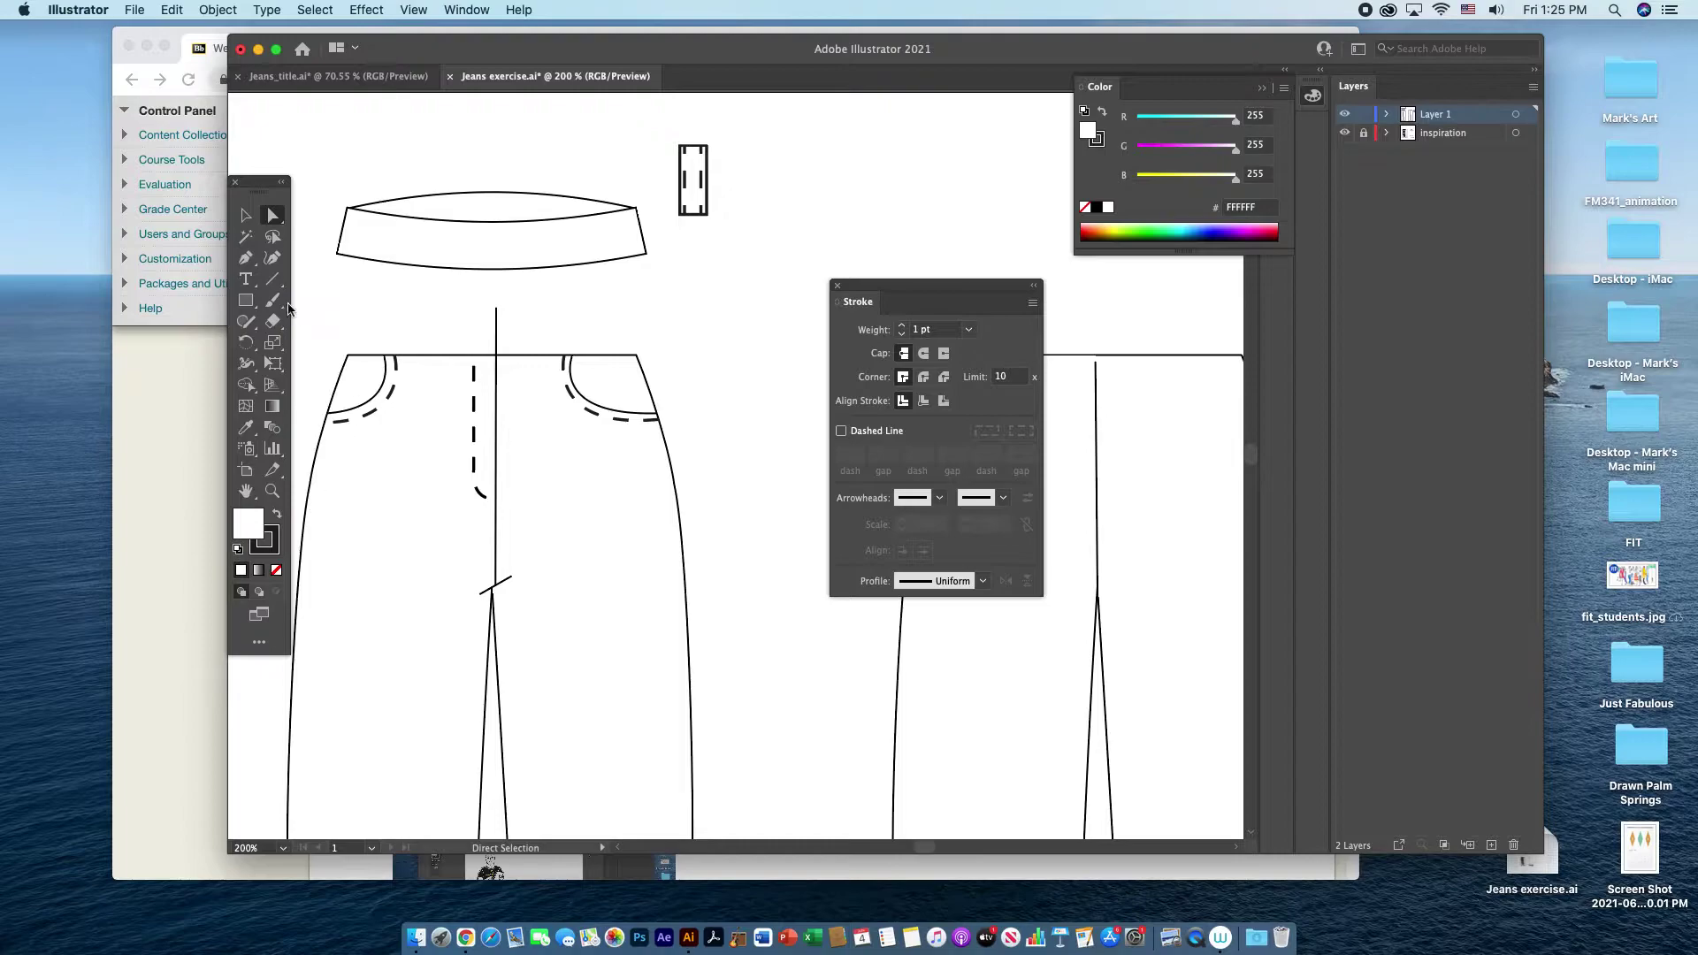
{"action": "left_click", "coordinate": [246, 302]}
{"action": "left_click_drag", "start_coordinate": [694, 261], "coordinate": [741, 275]}
{"action": "left_click", "coordinate": [246, 215]}
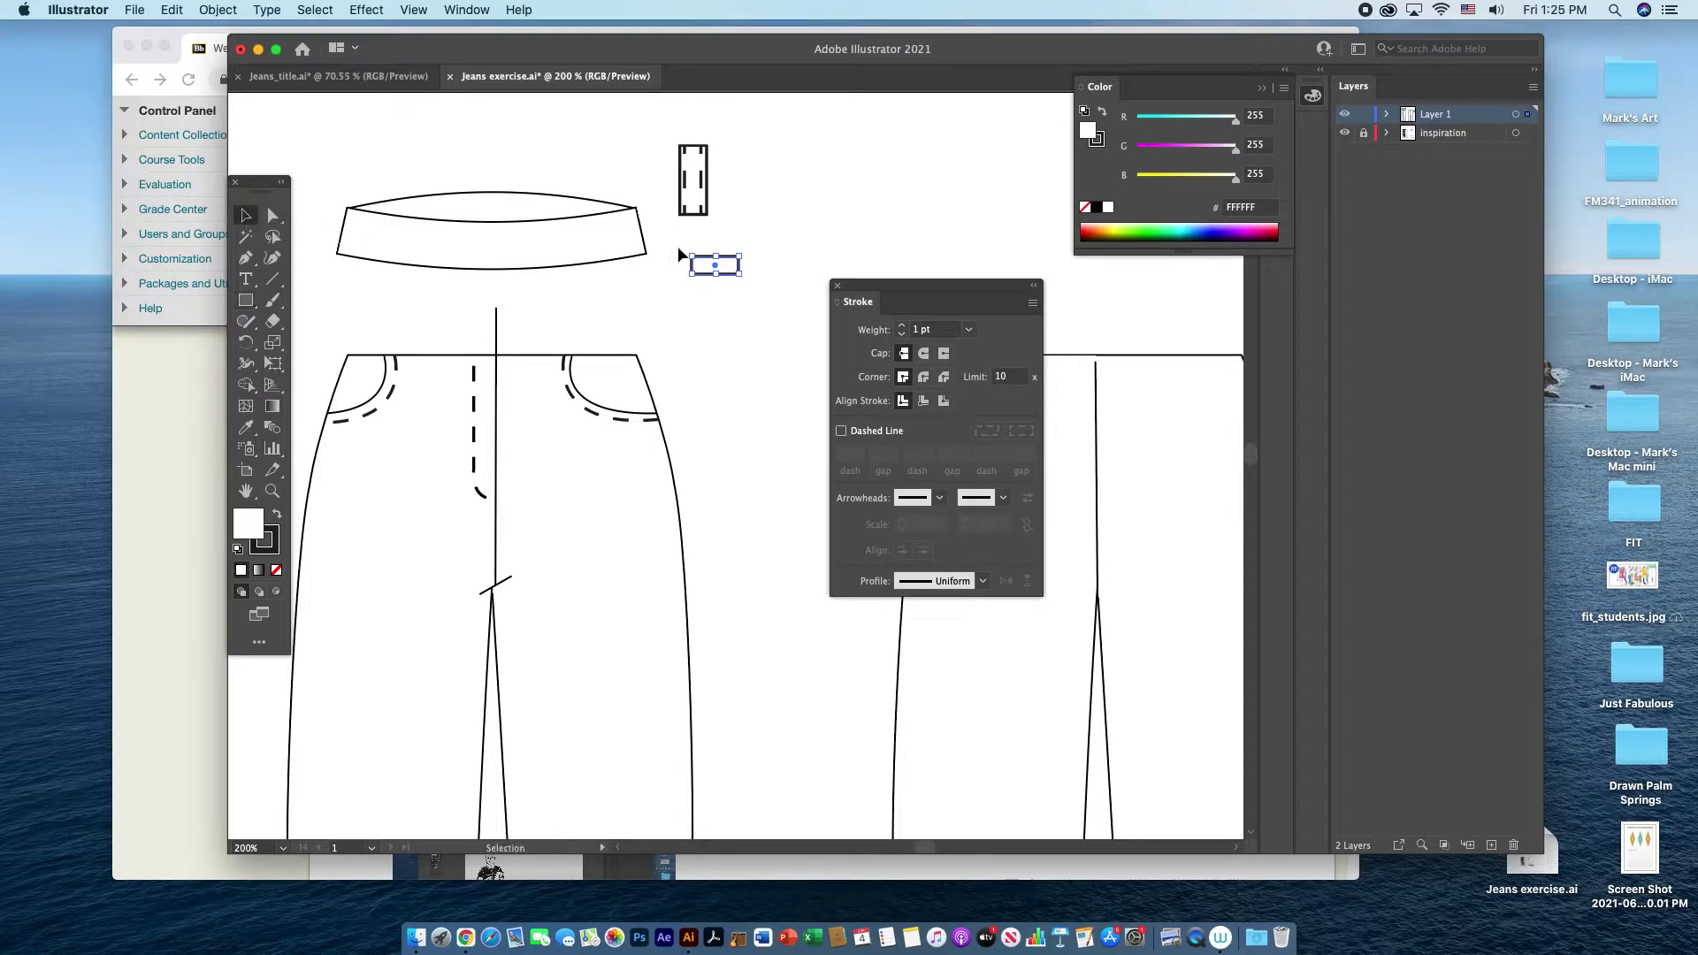
{"action": "left_click_drag", "start_coordinate": [705, 265], "coordinate": [488, 212]}
{"action": "left_click", "coordinate": [745, 269]}
- Group the waistband pieces, move them onto the jeans top, and narrow to fit
{"action": "left_click_drag", "start_coordinate": [369, 181], "coordinate": [613, 274]}
{"action": "left_click", "coordinate": [214, 11]}
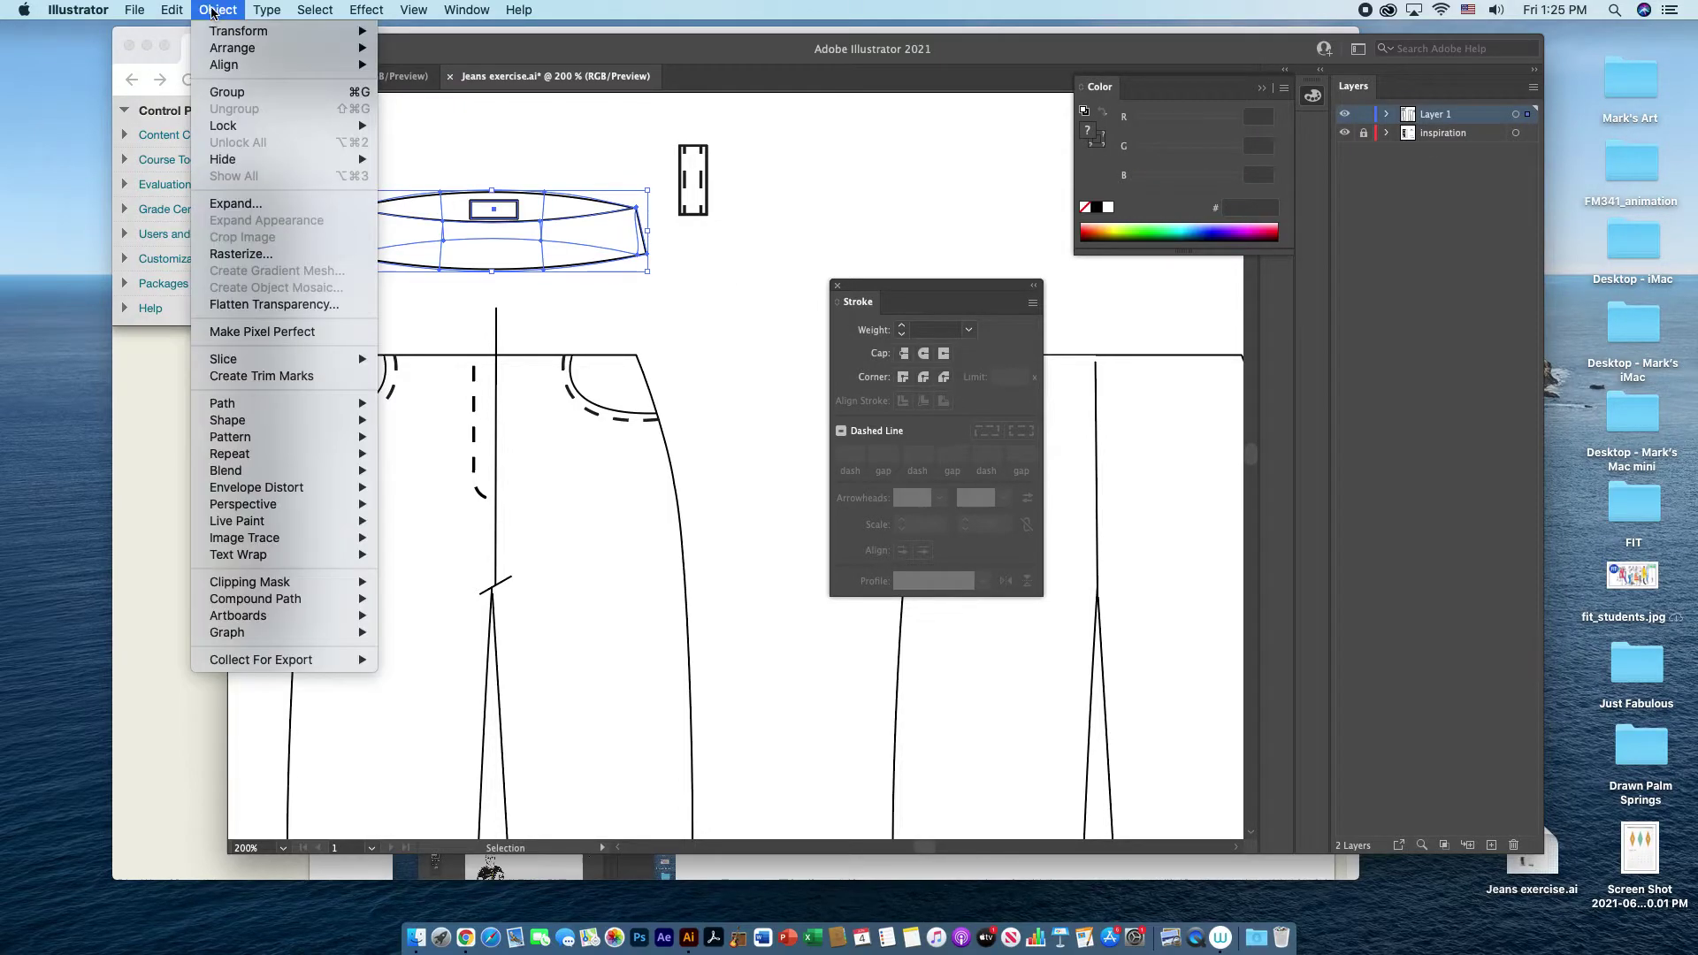
{"action": "left_click", "coordinate": [251, 93]}
{"action": "left_click_drag", "start_coordinate": [605, 247], "coordinate": [641, 331]}
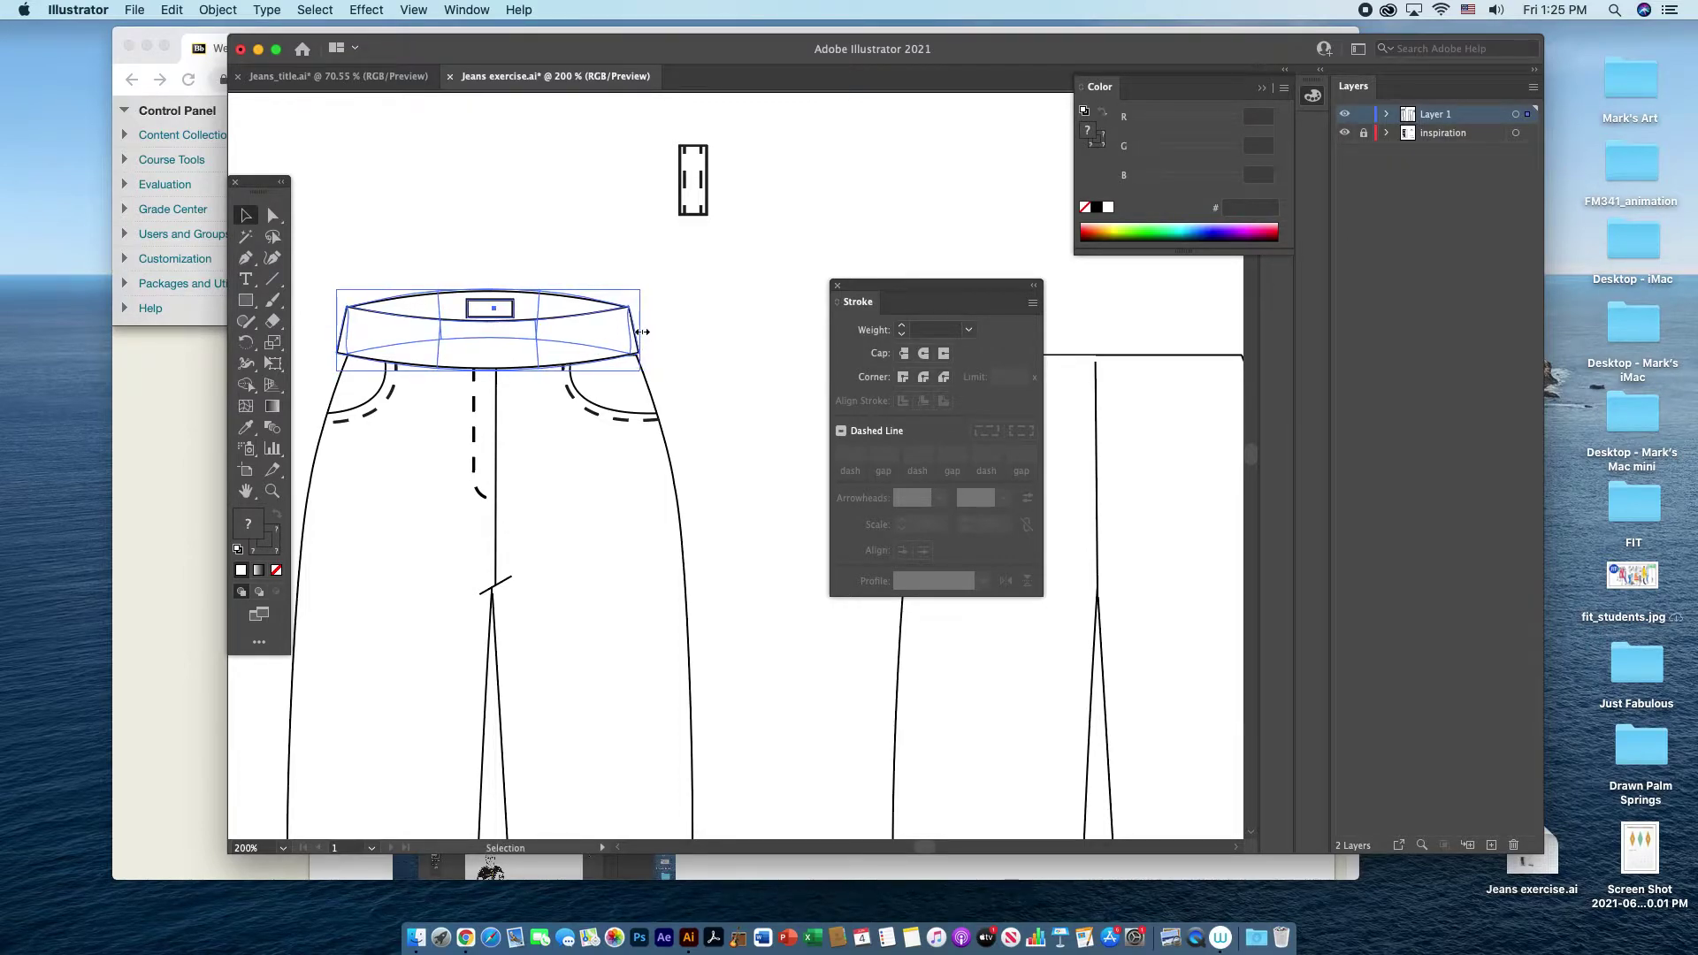
{"action": "left_click_drag", "start_coordinate": [337, 331], "coordinate": [349, 331]}
{"action": "left_click", "coordinate": [718, 275]}
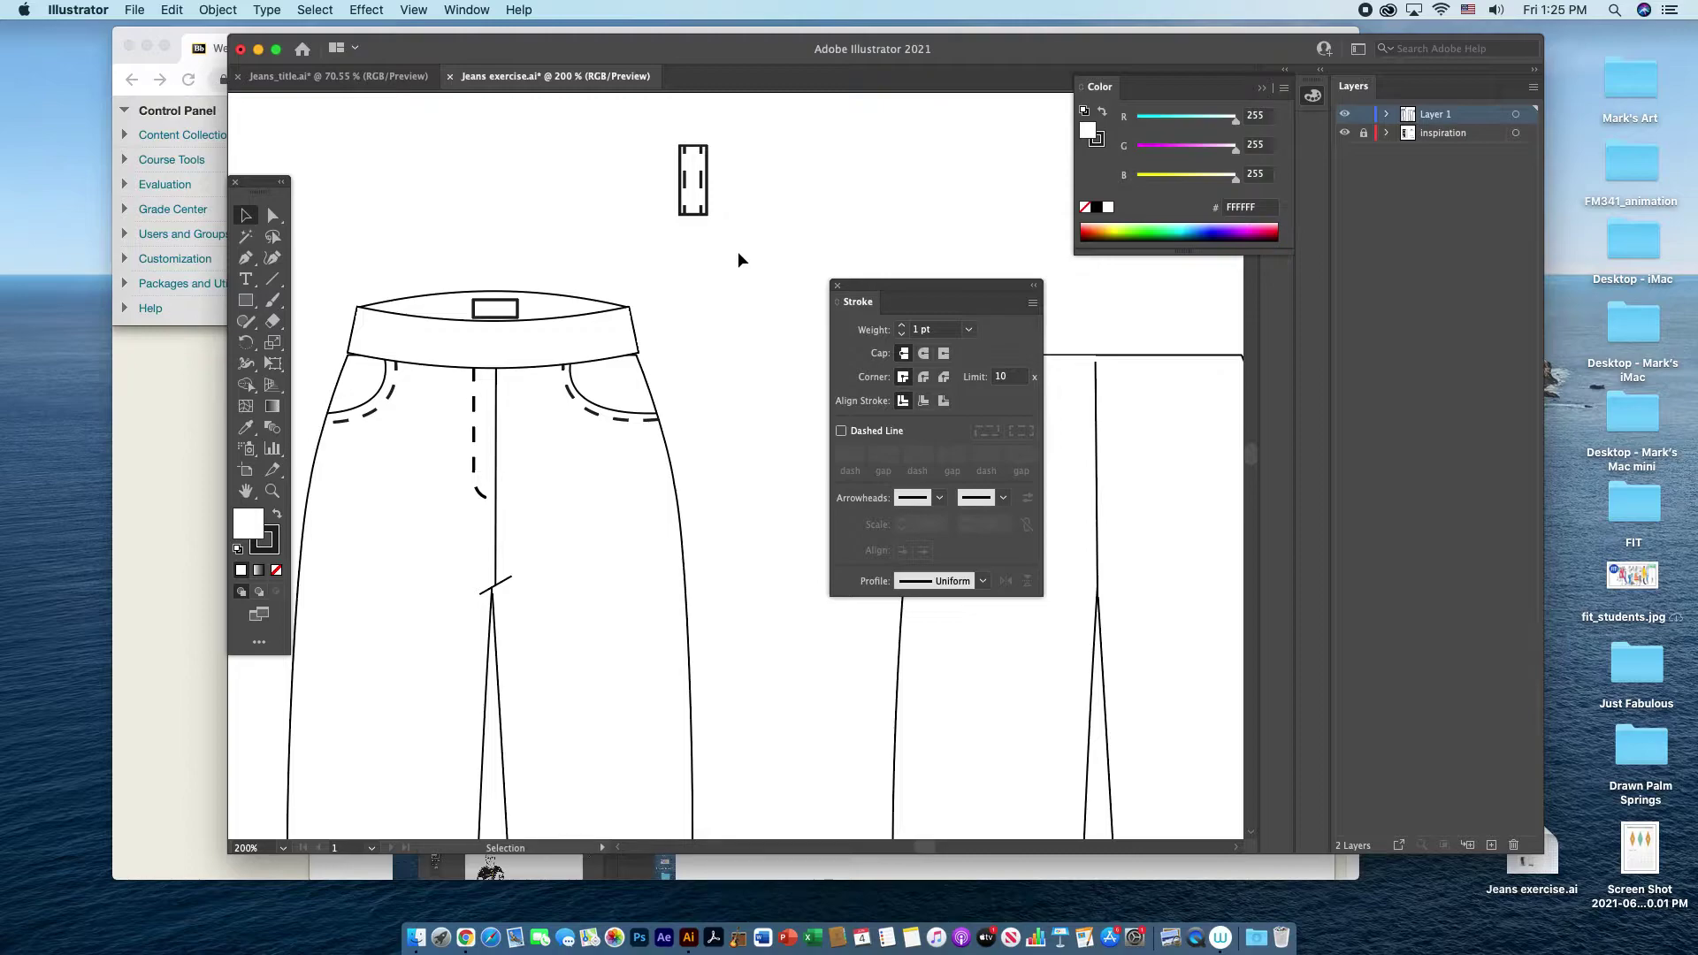
- Bring the belt loop in front and position it on the waistband left of the button tab
{"action": "left_click_drag", "start_coordinate": [710, 205], "coordinate": [585, 188]}
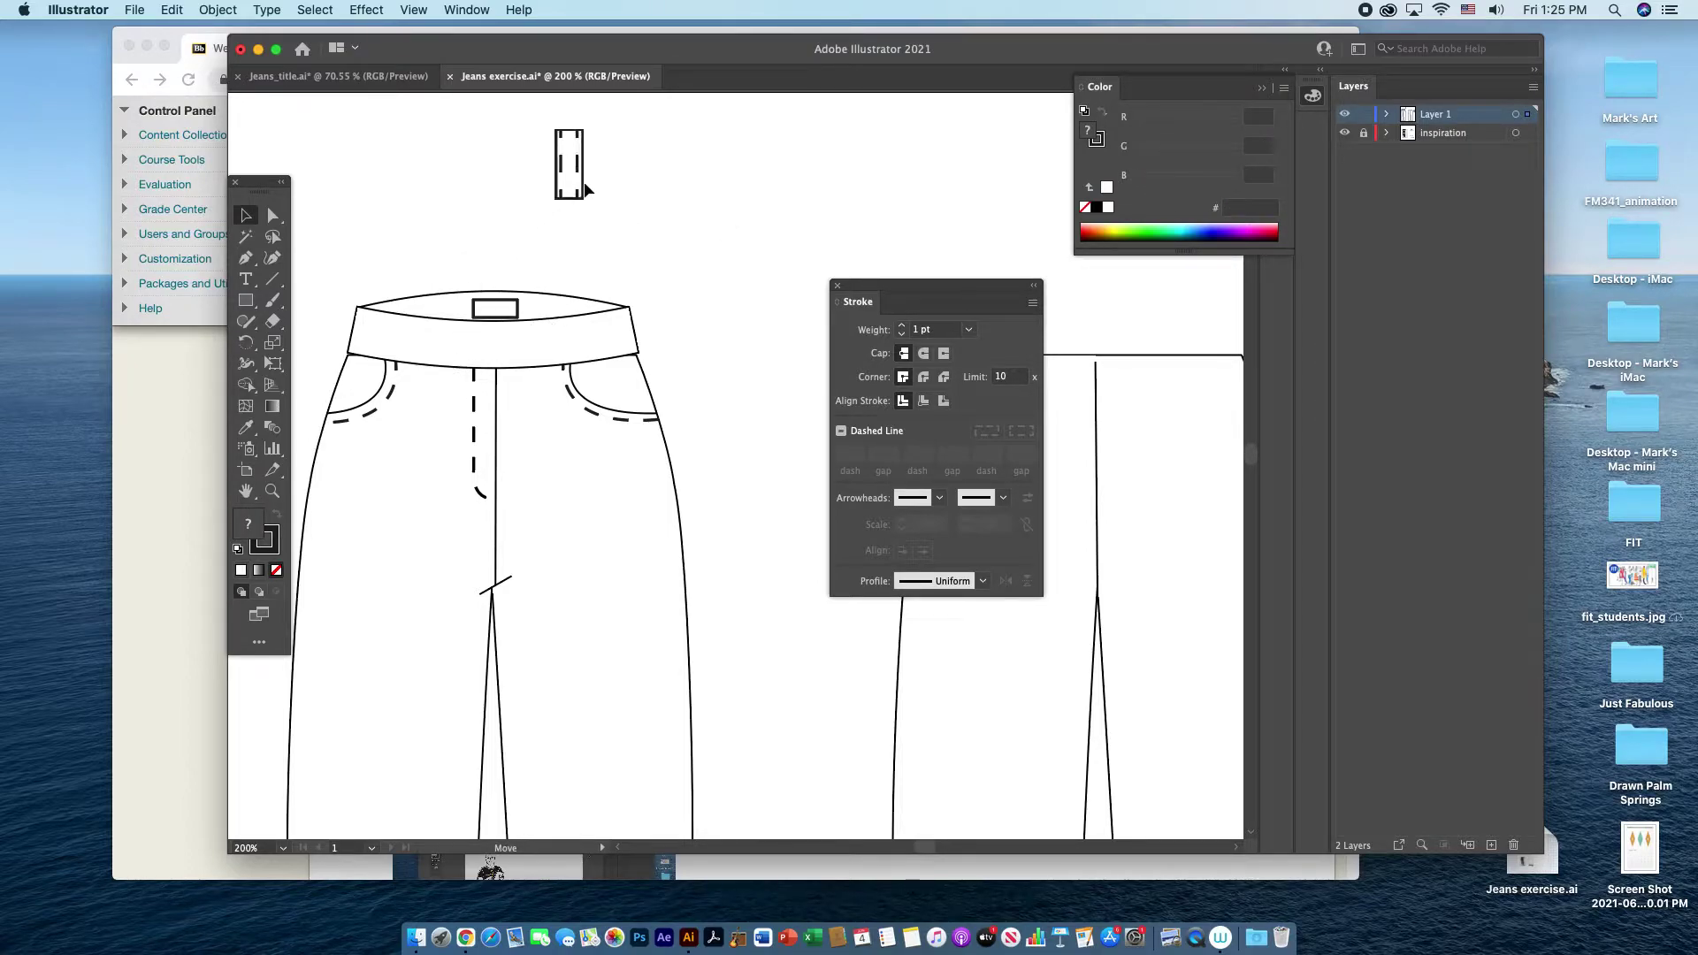
{"action": "right_click", "coordinate": [587, 188]}
{"action": "mouse_move", "coordinate": [672, 404]}
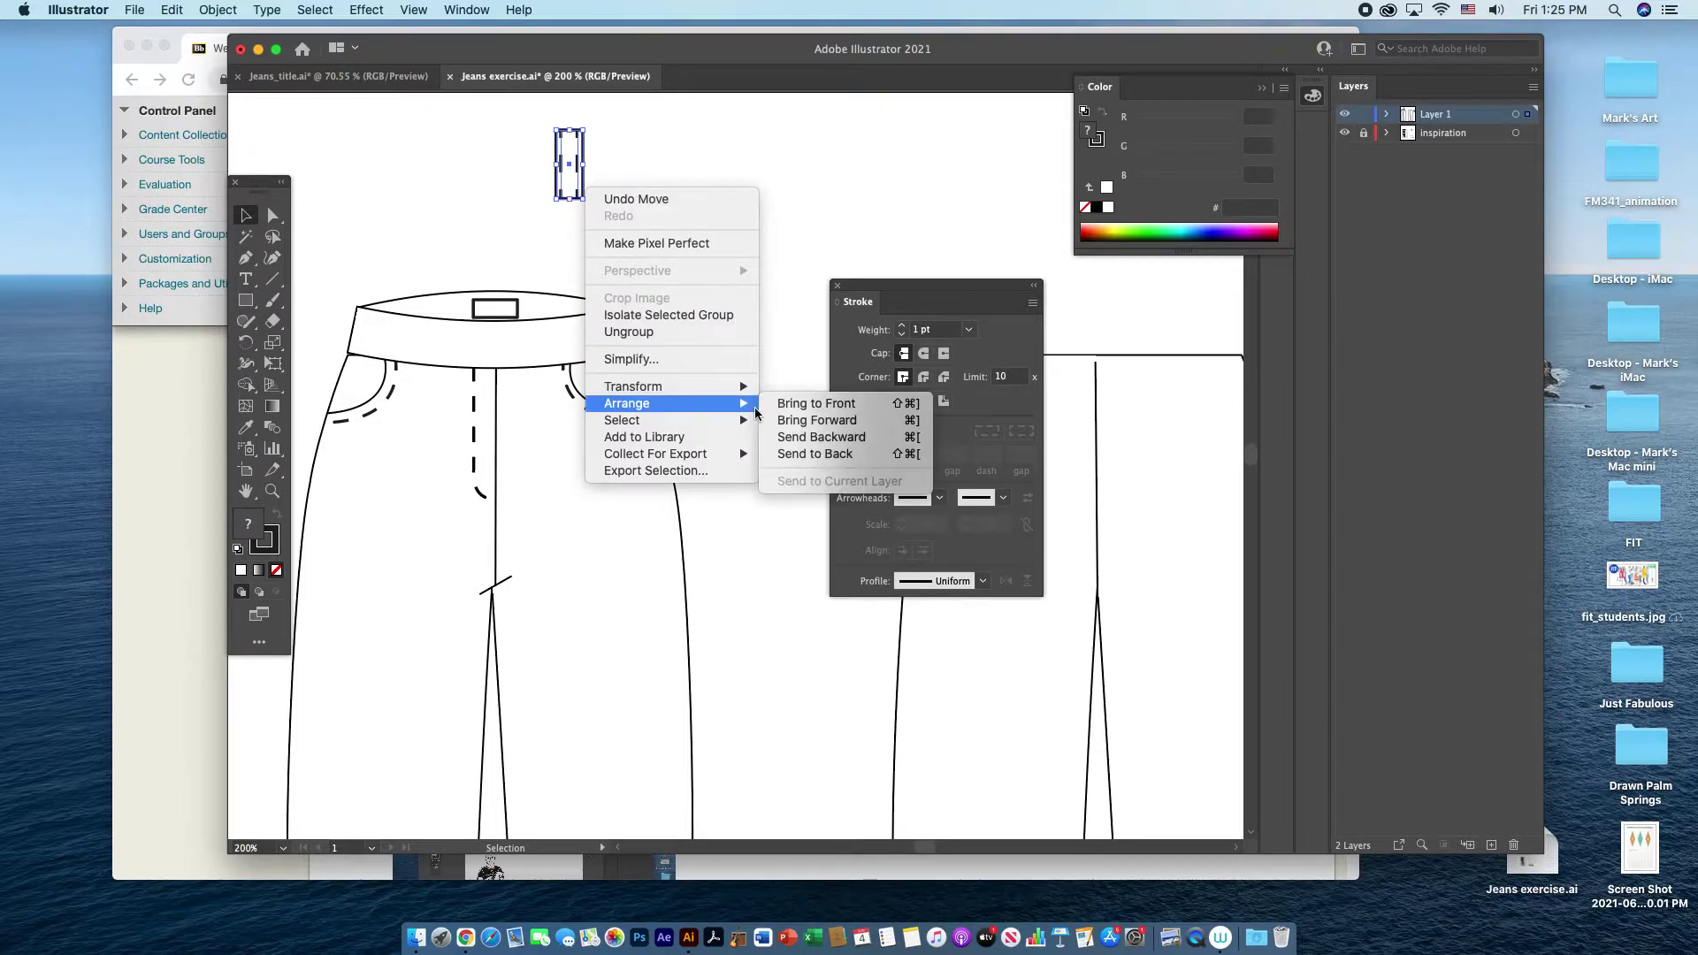
{"action": "left_click", "coordinate": [800, 392]}
{"action": "left_click_drag", "start_coordinate": [567, 177], "coordinate": [536, 237]}
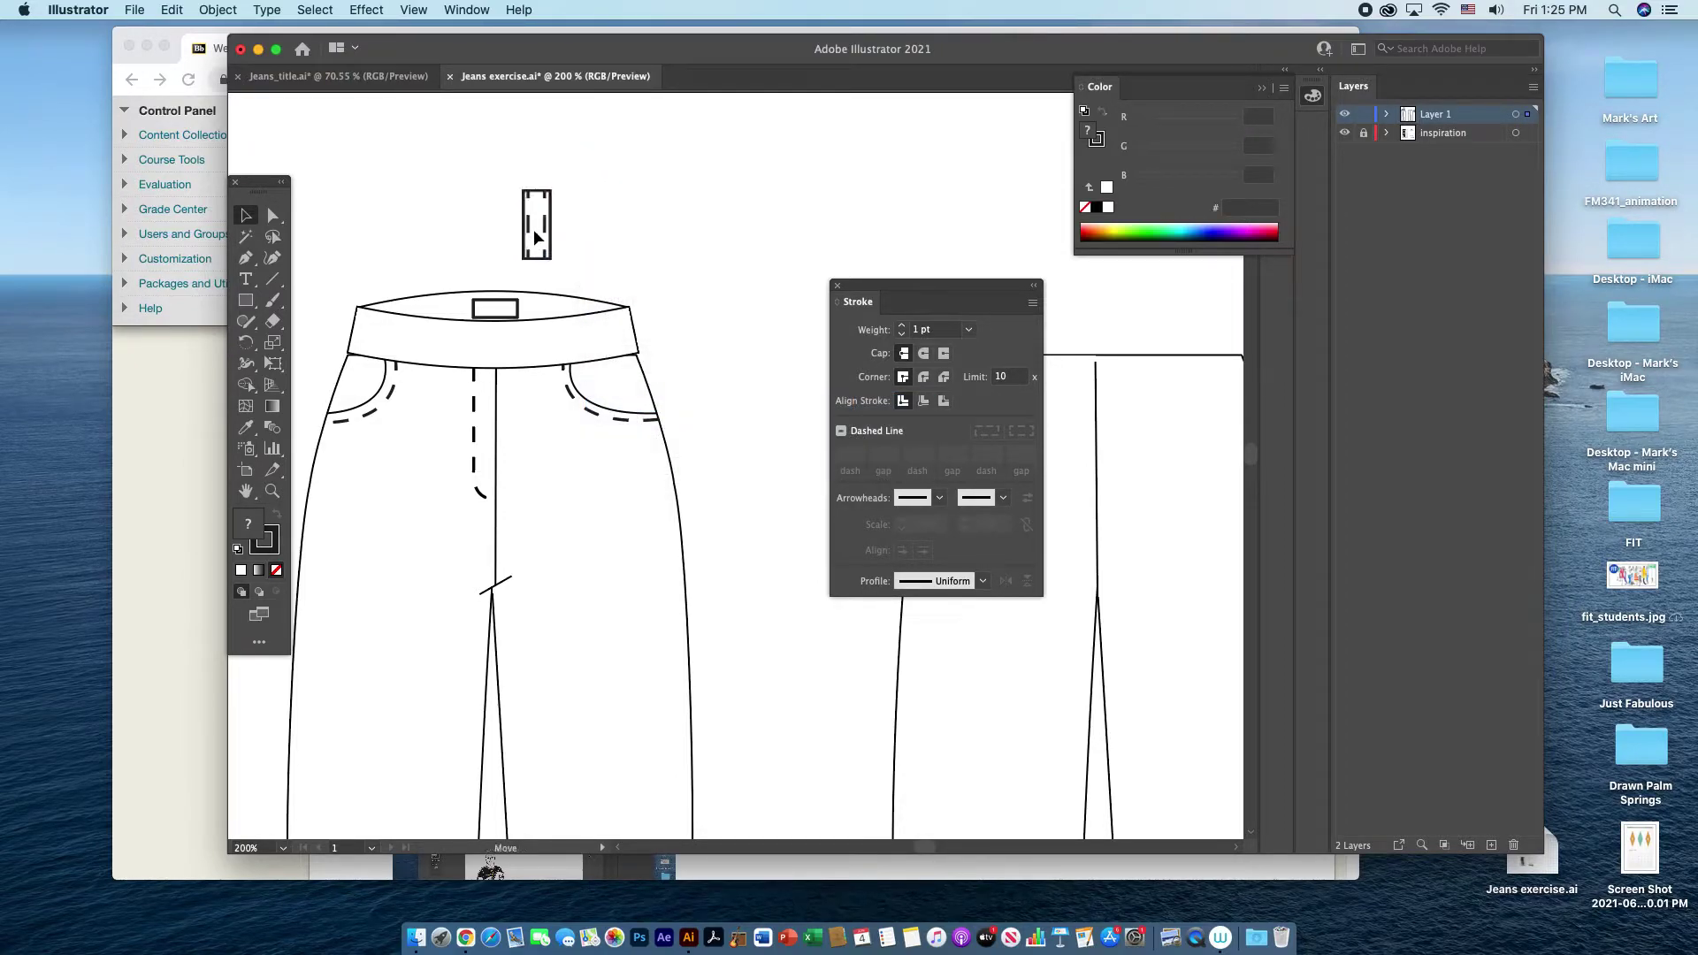
{"action": "left_click_drag", "start_coordinate": [453, 347], "coordinate": [444, 370]}
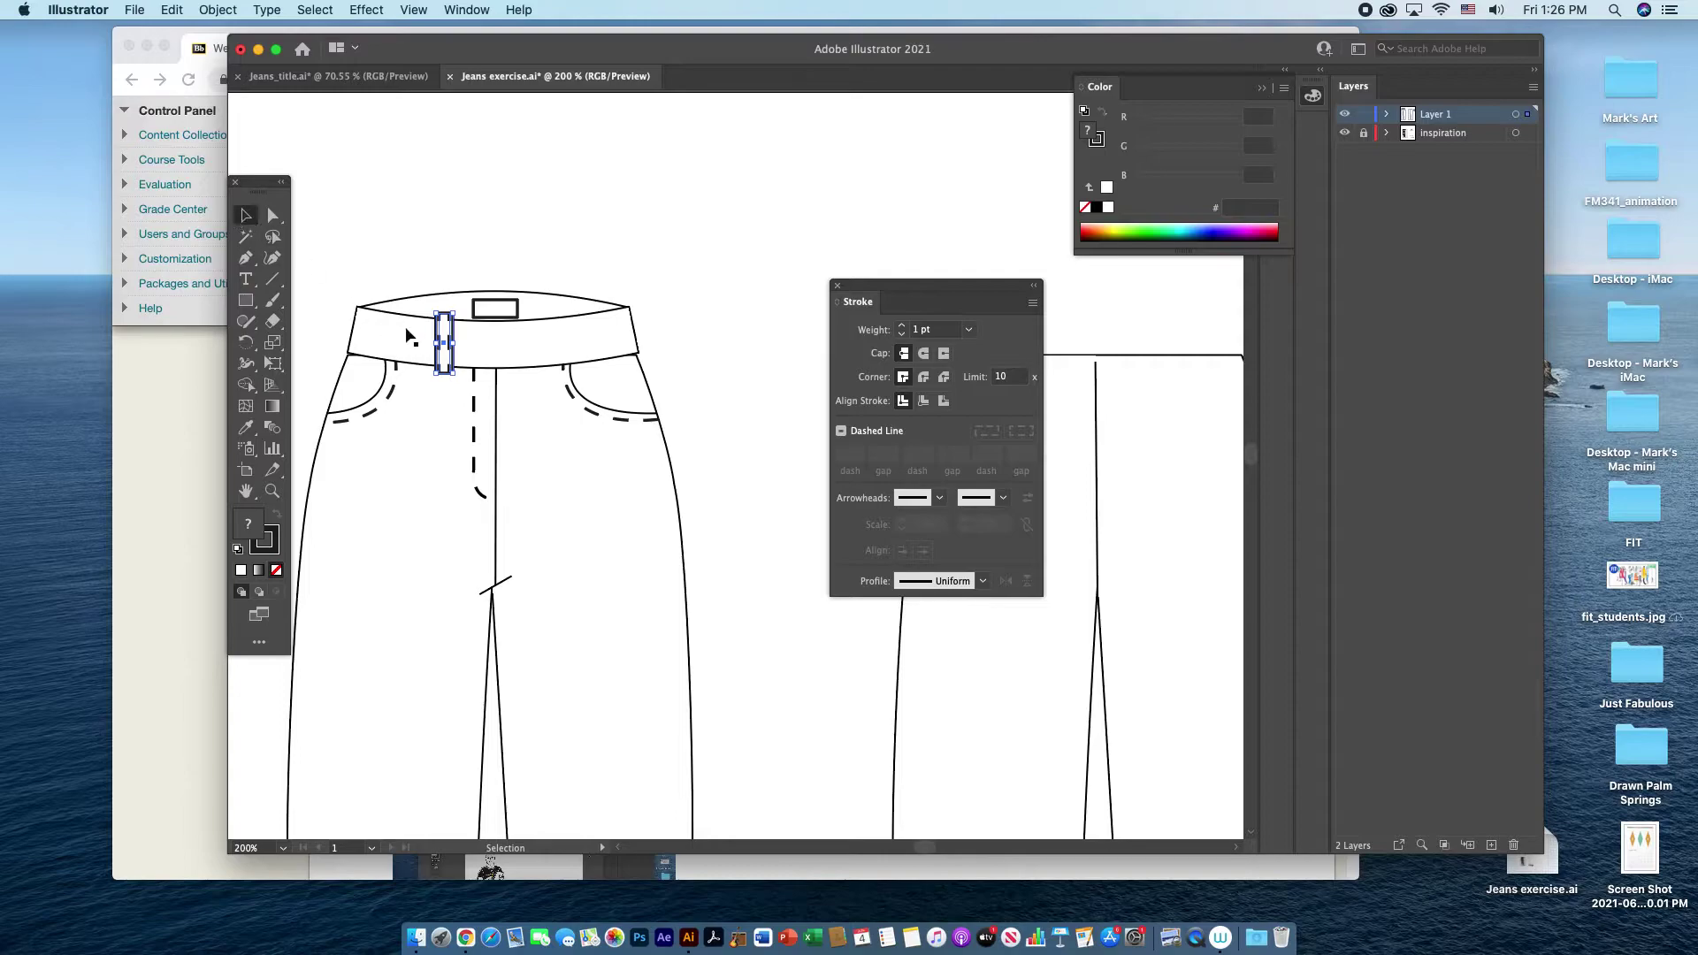
- Alt-drag another belt loop copy across the front waistband so four dashed loops sit on it
{"action": "left_click_drag", "start_coordinate": [447, 347], "coordinate": [608, 345]}
{"action": "left_click", "coordinate": [679, 374]}
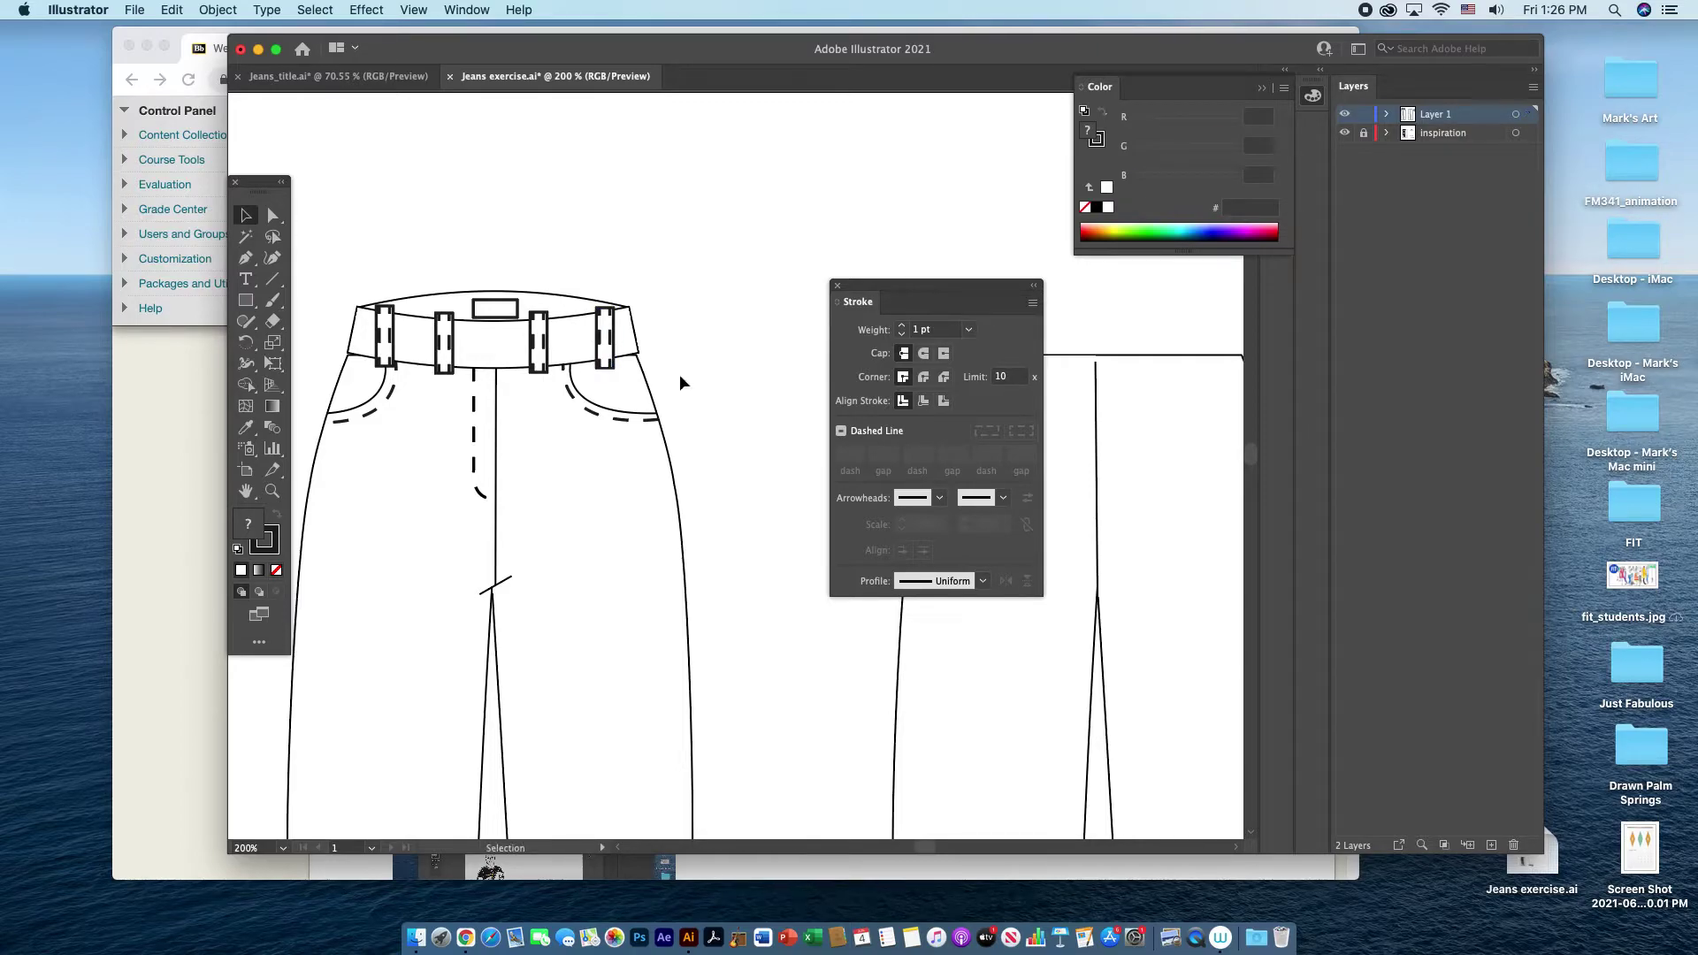
- Bring the centre fly line in front of the waistband with Arrange > Bring to Front
{"action": "left_click", "coordinate": [496, 466]}
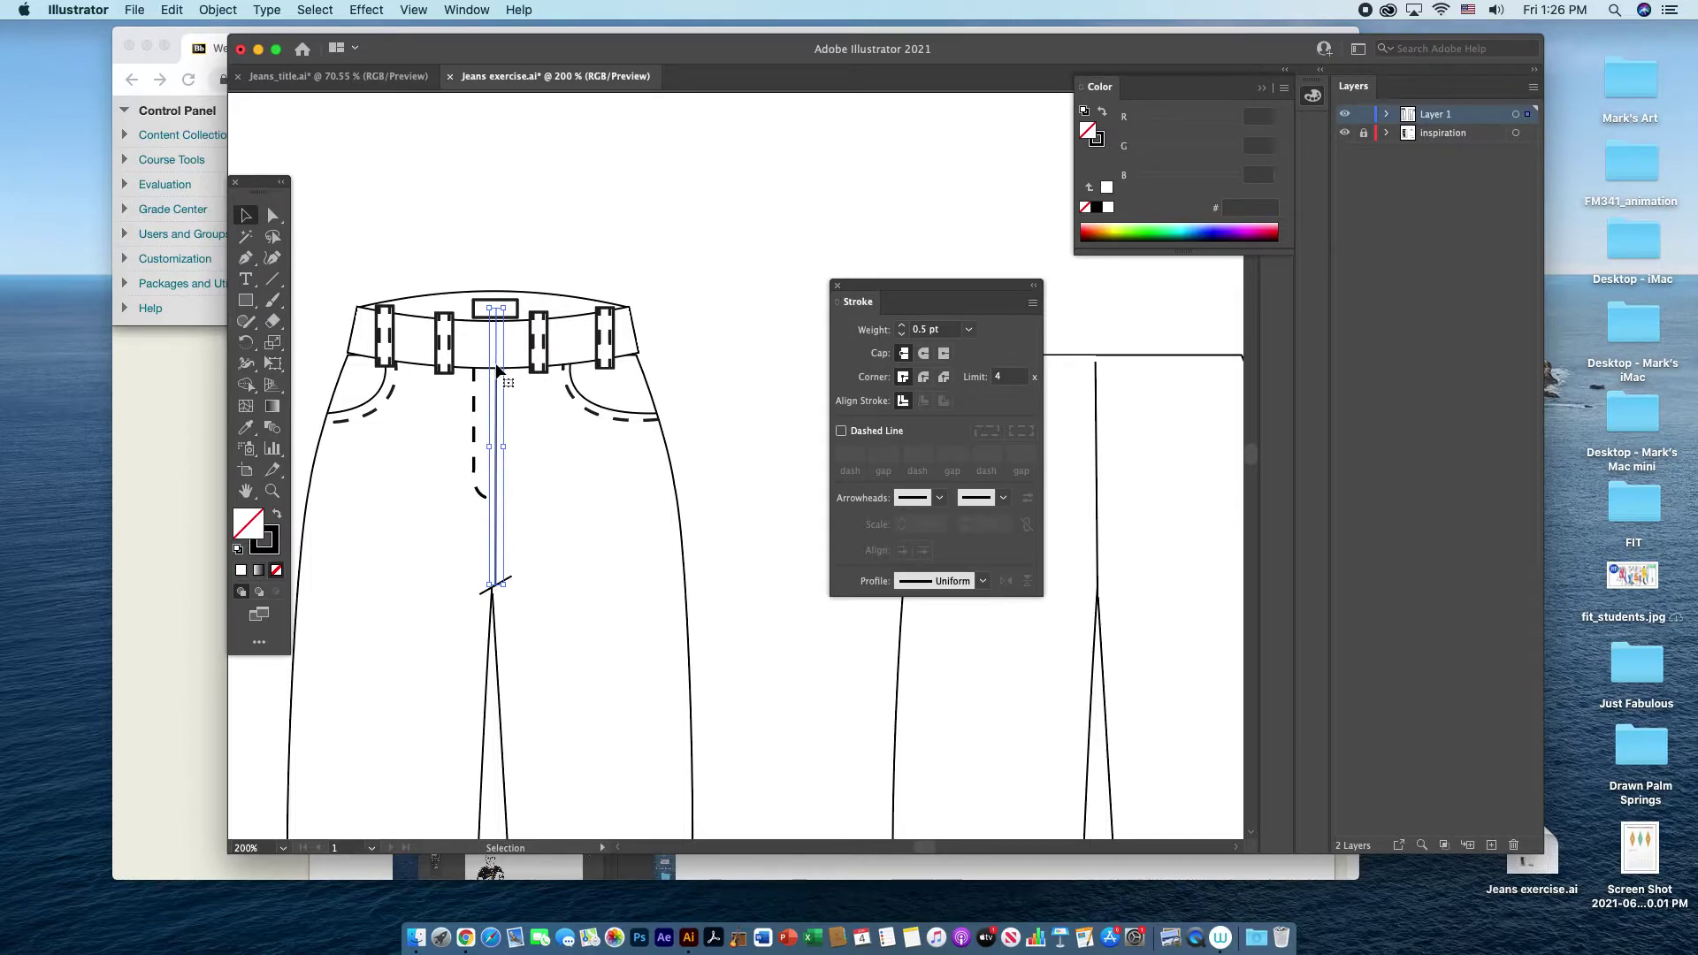
{"action": "right_click", "coordinate": [701, 369]}
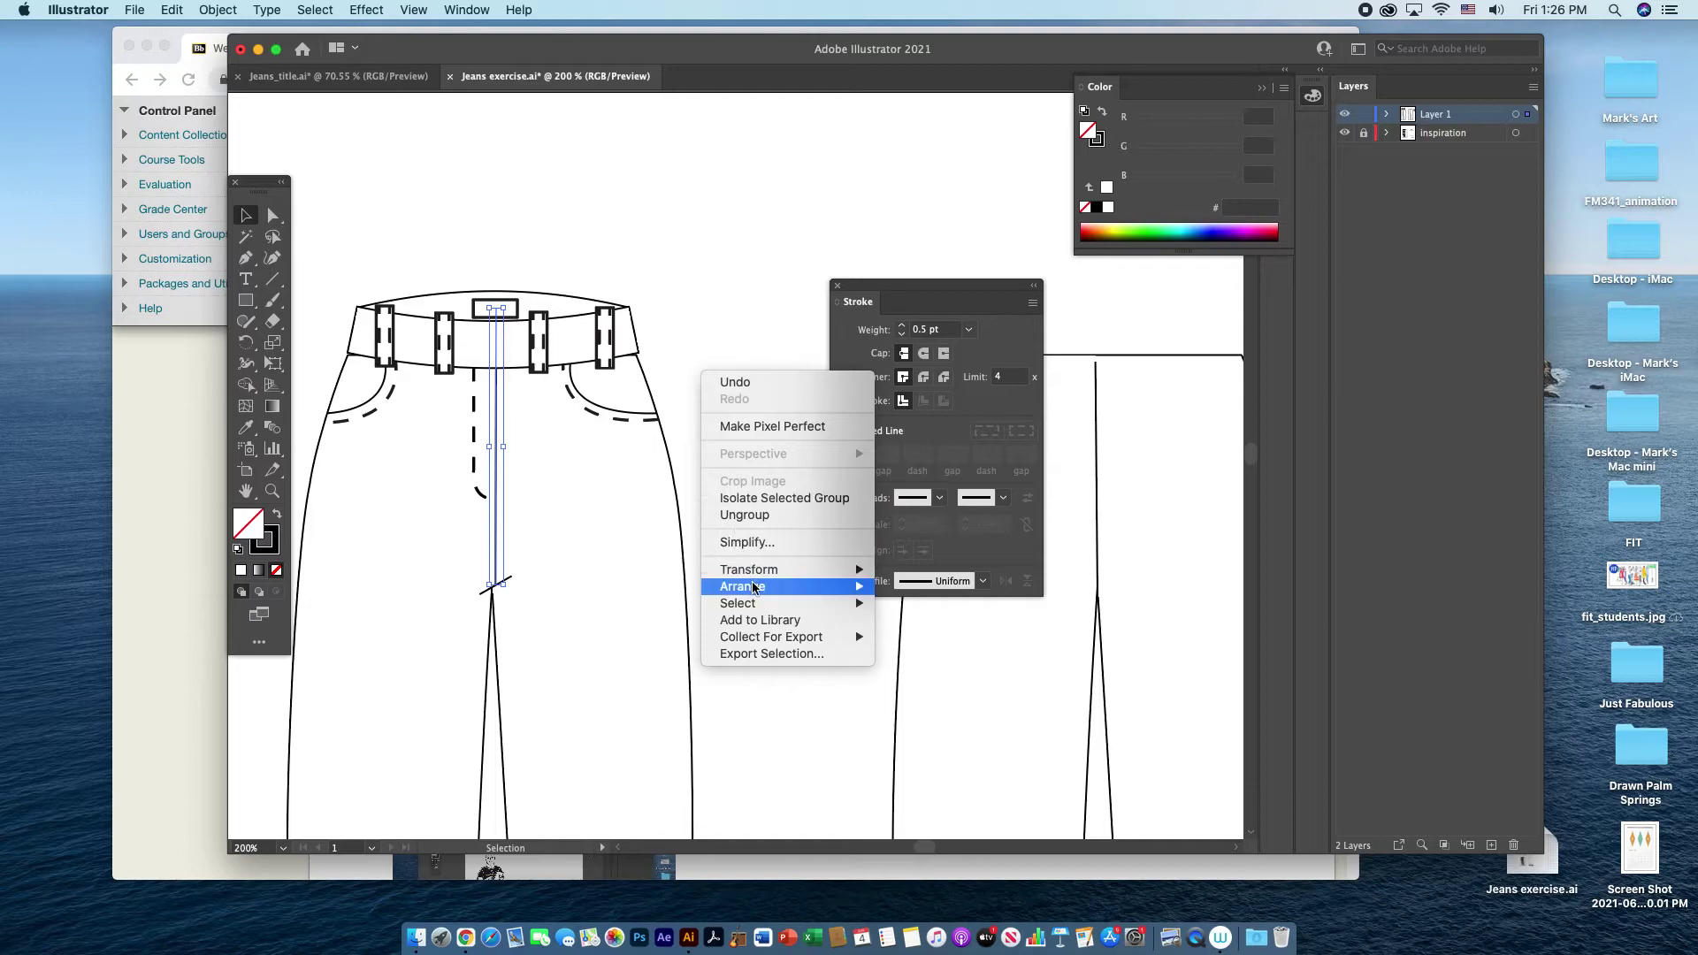
{"action": "mouse_move", "coordinate": [757, 587]}
{"action": "left_click", "coordinate": [901, 590]}
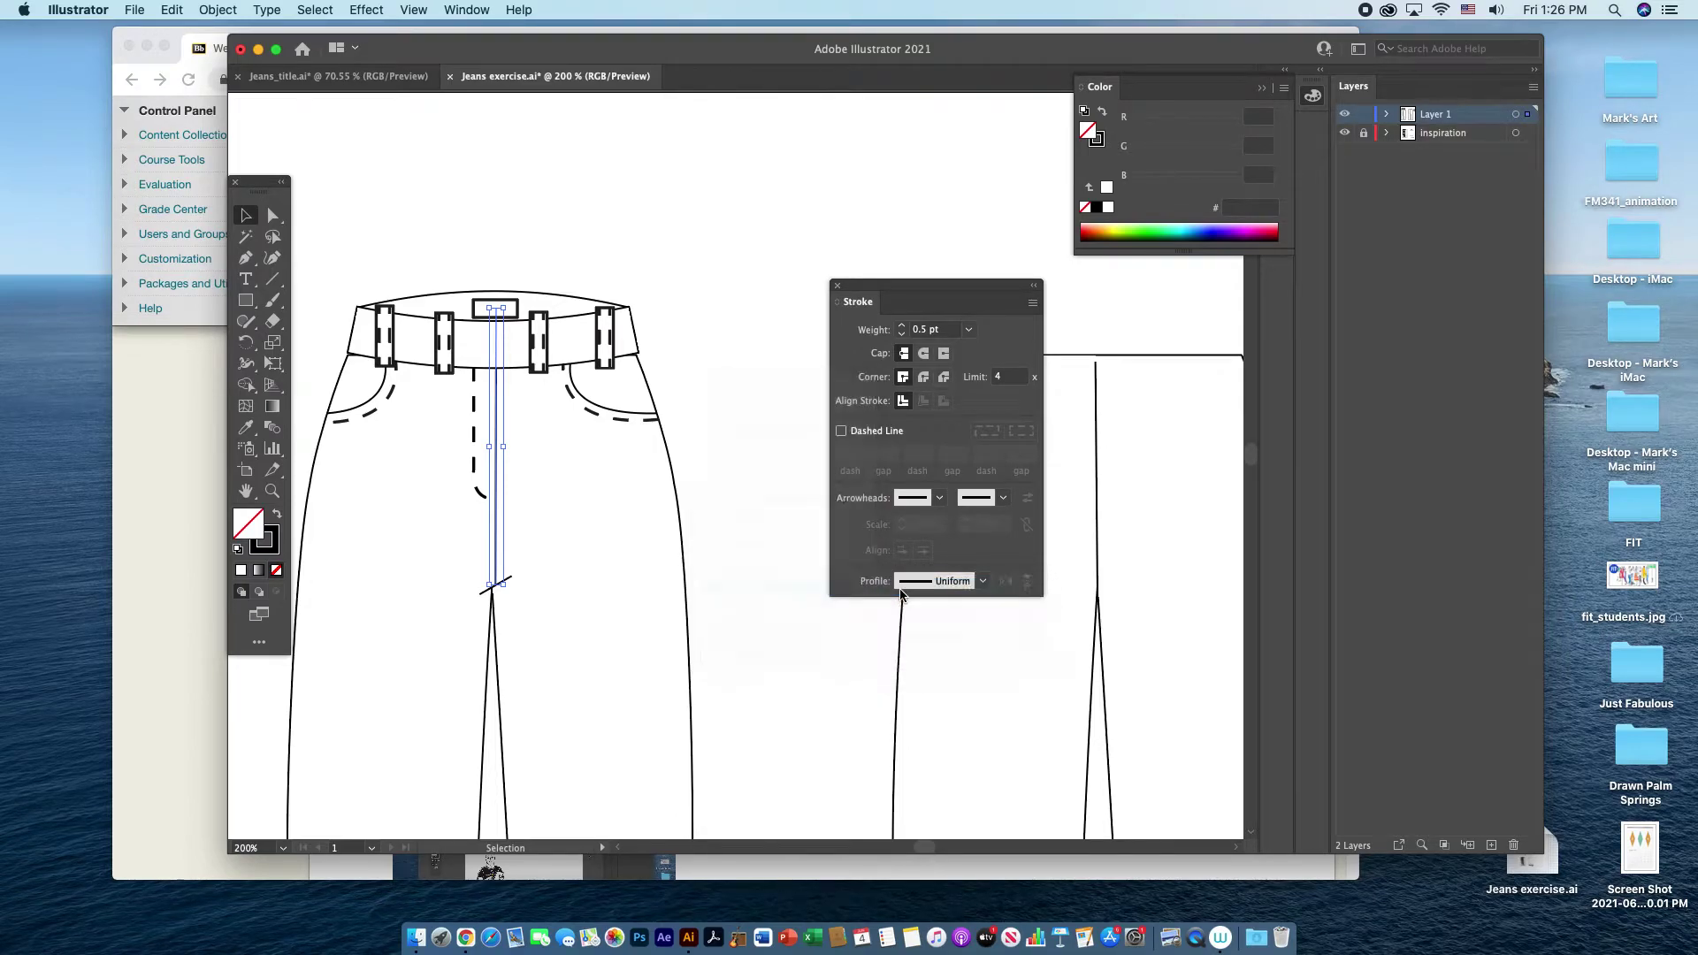
{"action": "left_click", "coordinate": [734, 412]}
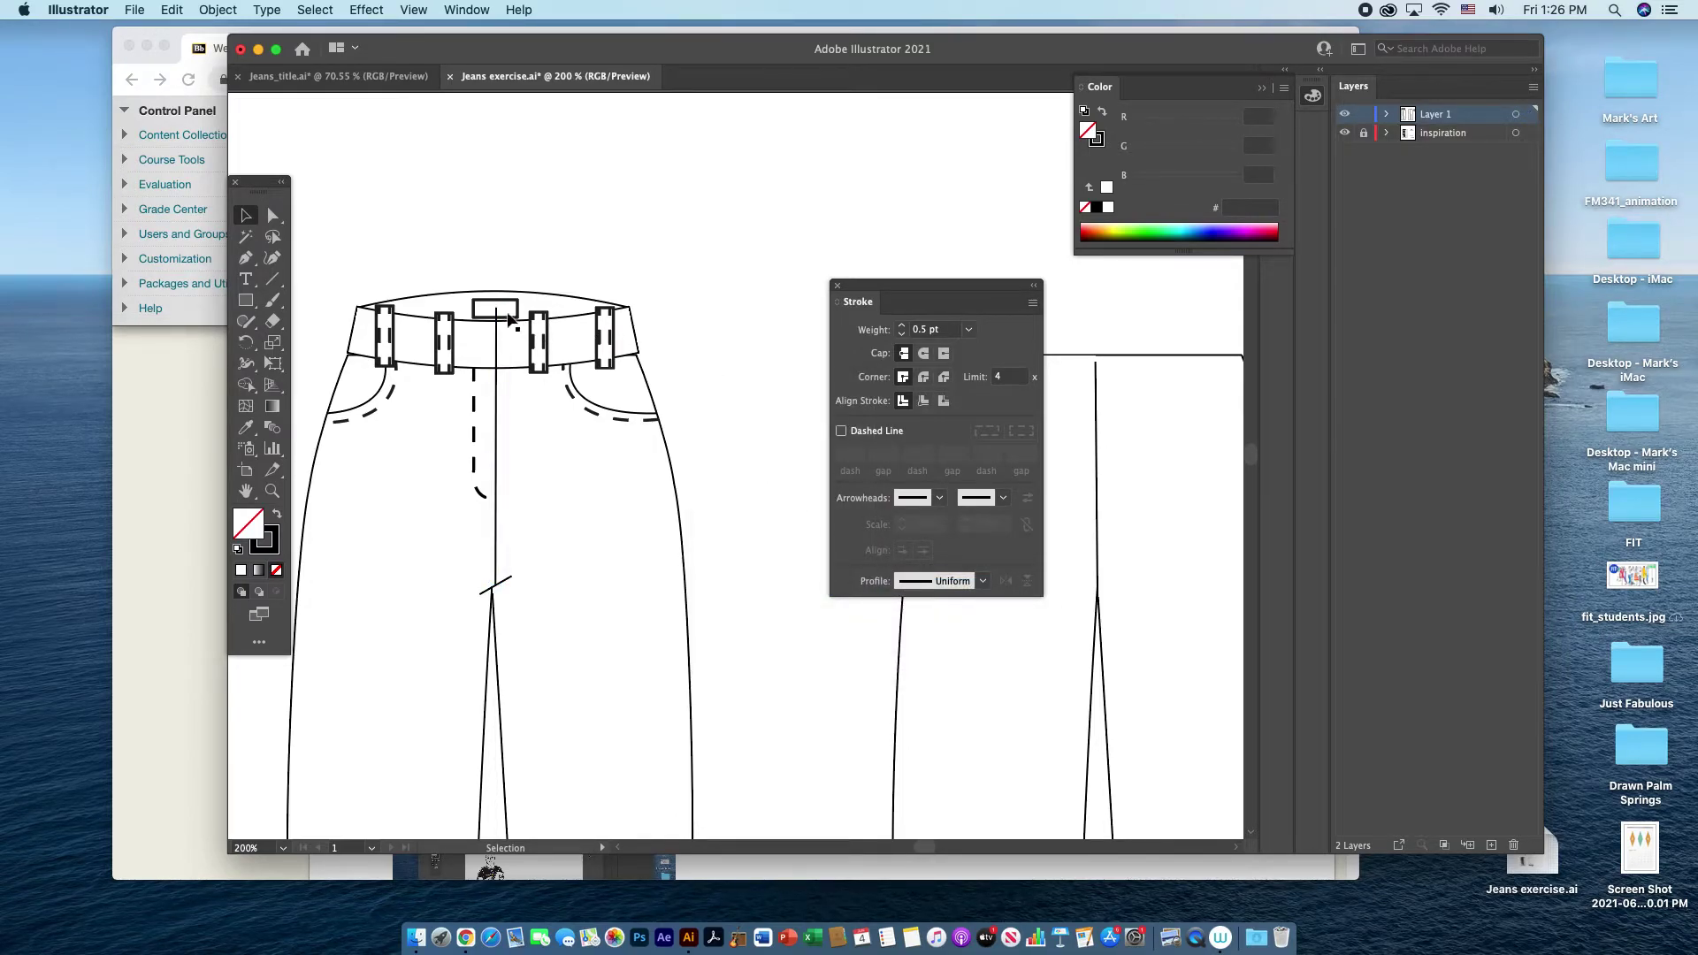
- Drag the fly line's top anchor down so it starts just below the waistband
{"action": "left_click", "coordinate": [273, 215]}
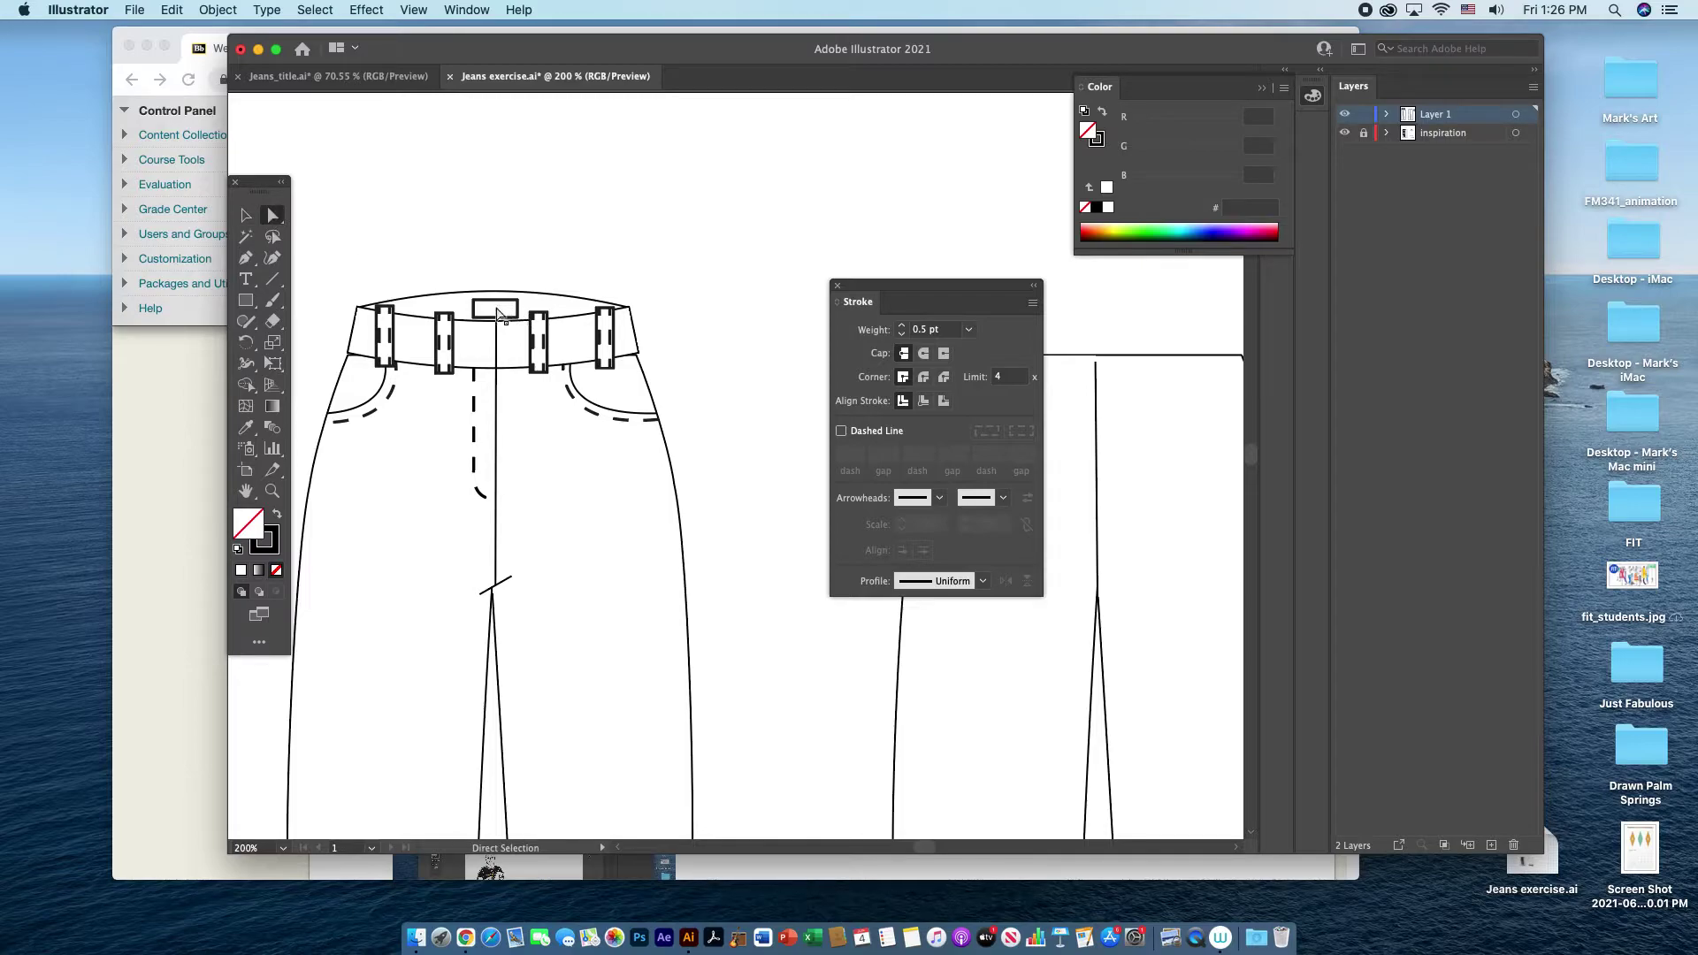
{"action": "left_click", "coordinate": [495, 309]}
{"action": "left_click_drag", "start_coordinate": [496, 310], "coordinate": [495, 314]}
{"action": "left_click", "coordinate": [685, 290]}
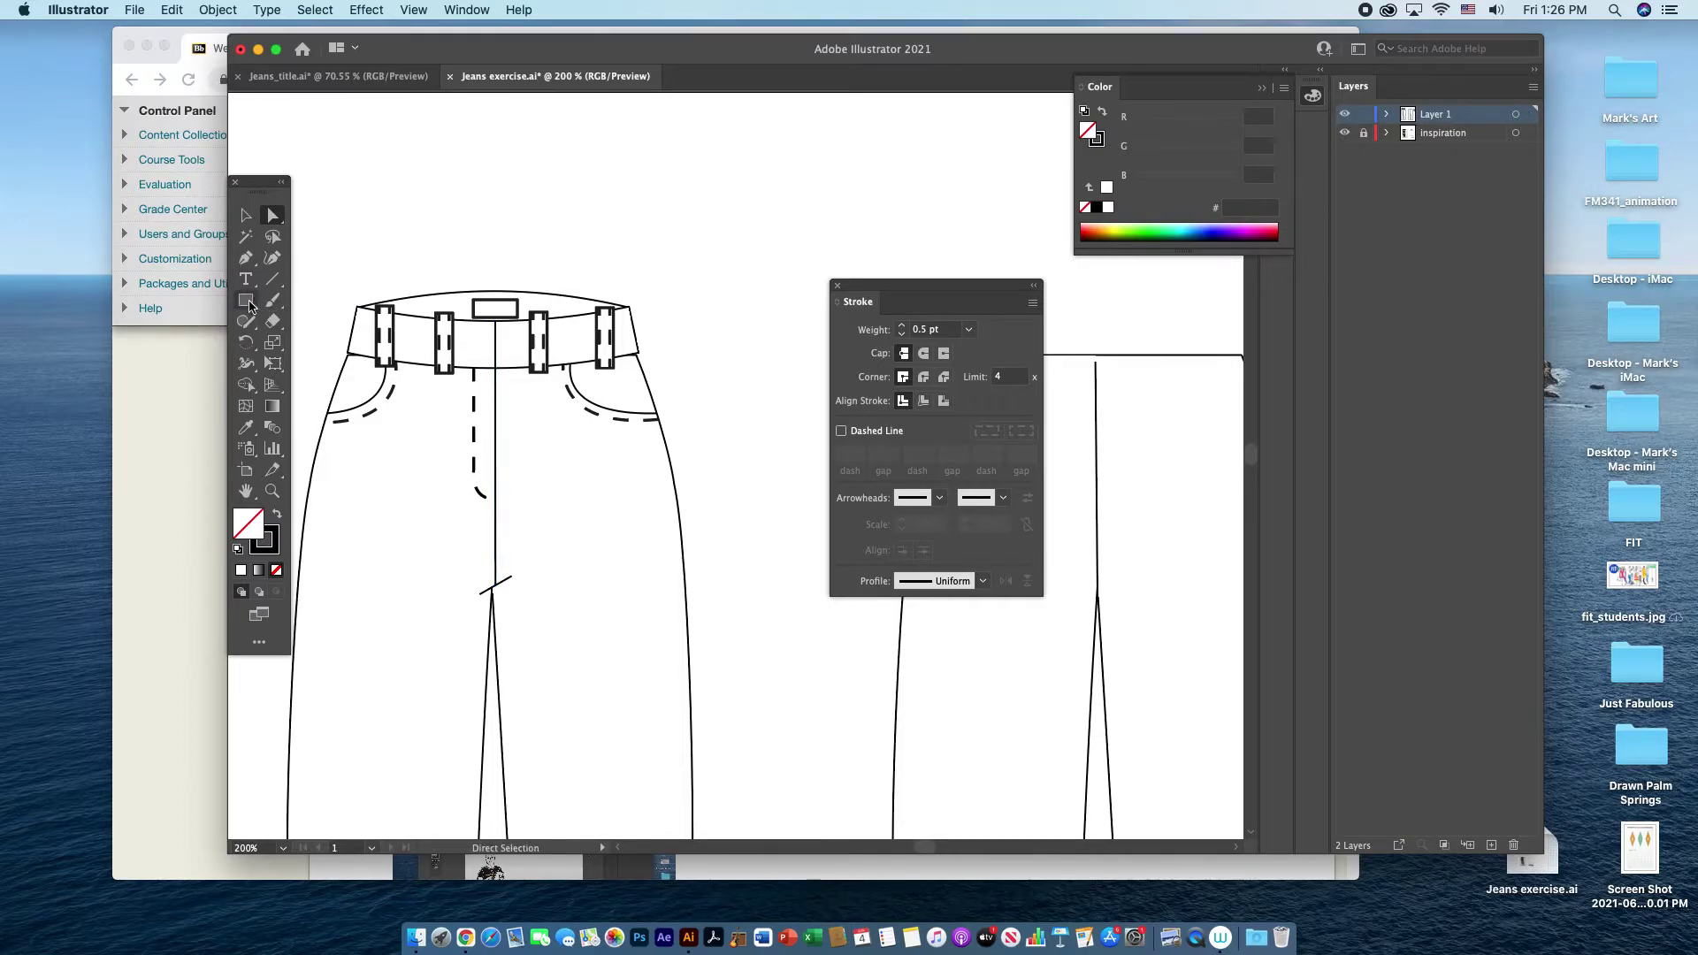
- Reset to default colours and draw a small circle above the jeans for the button
{"action": "key", "text": "d"}
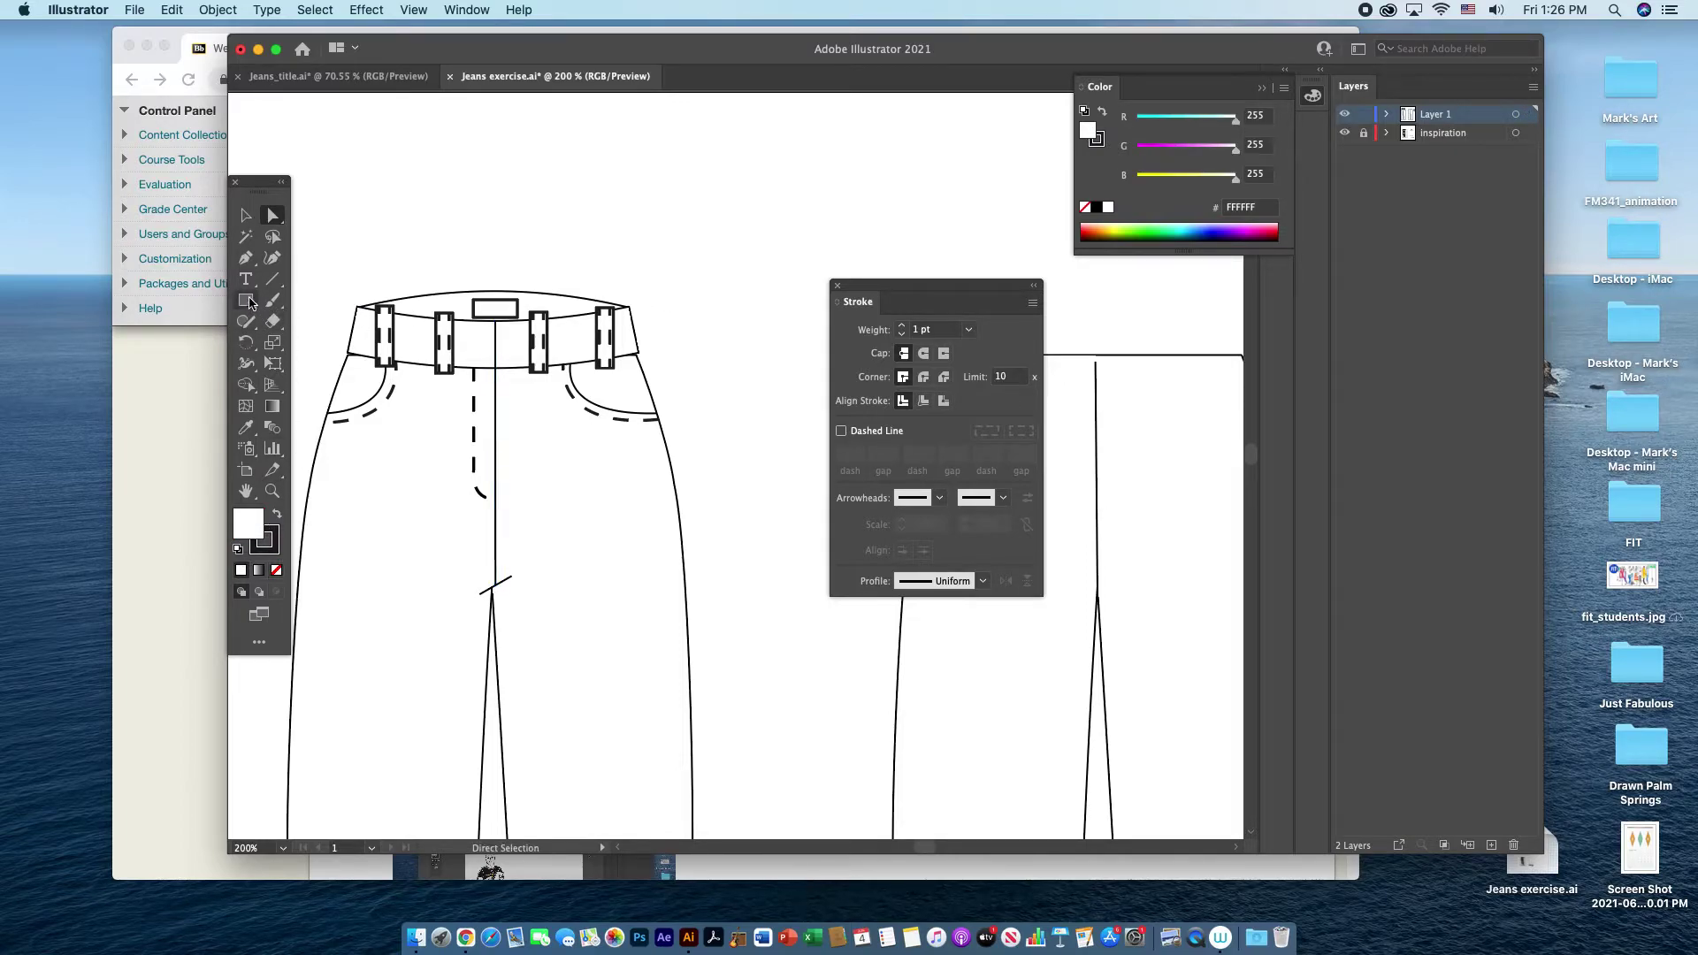
{"action": "left_click", "coordinate": [250, 302]}
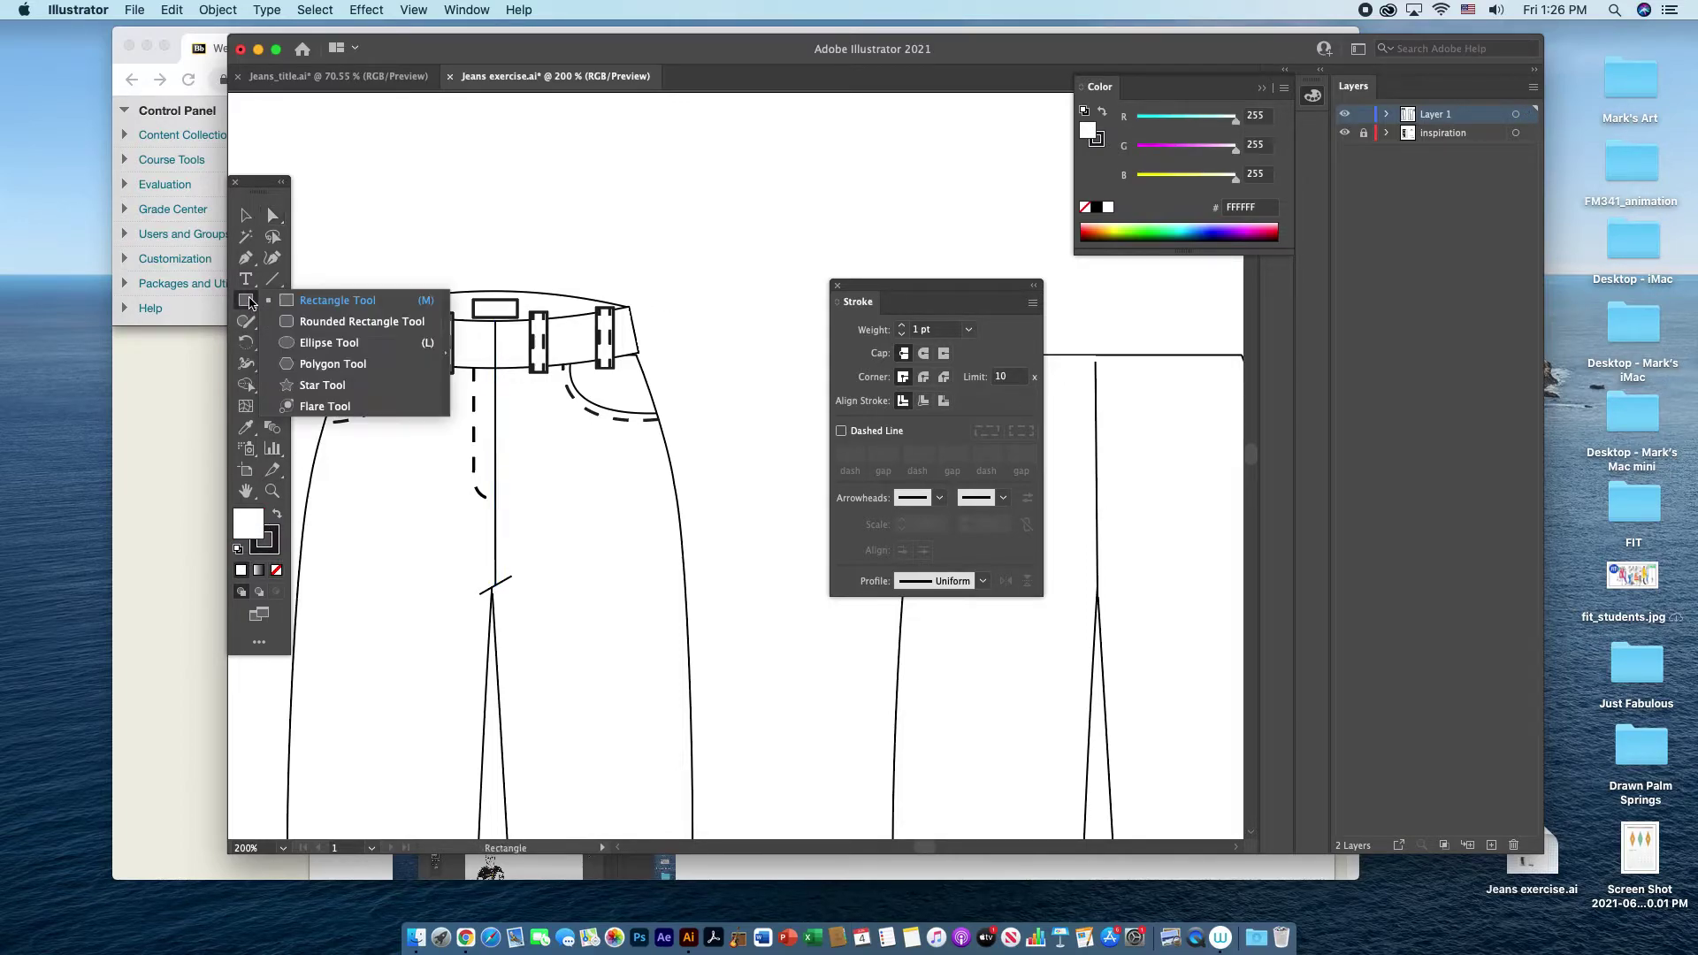
{"action": "left_click", "coordinate": [310, 351]}
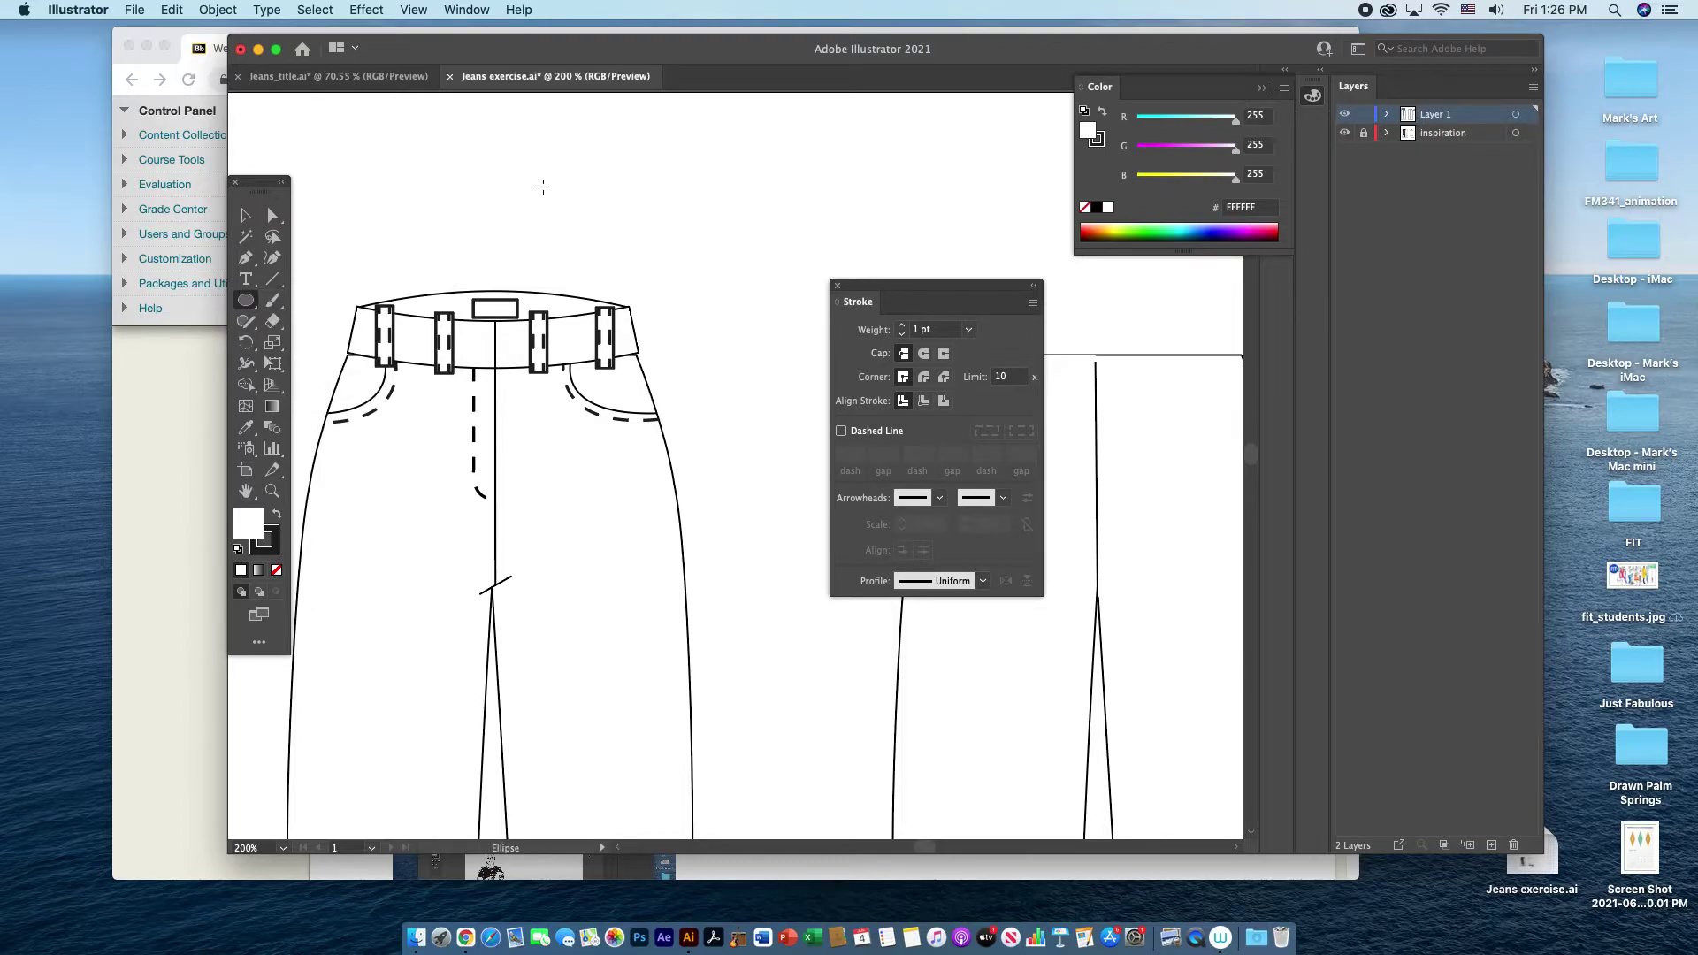
{"action": "left_click_drag", "start_coordinate": [549, 193], "coordinate": [559, 206]}
{"action": "left_click", "coordinate": [247, 215]}
{"action": "left_click", "coordinate": [583, 226]}
- Pen-draw an unfilled closed button outline and send it to the back
{"action": "left_click", "coordinate": [246, 258]}
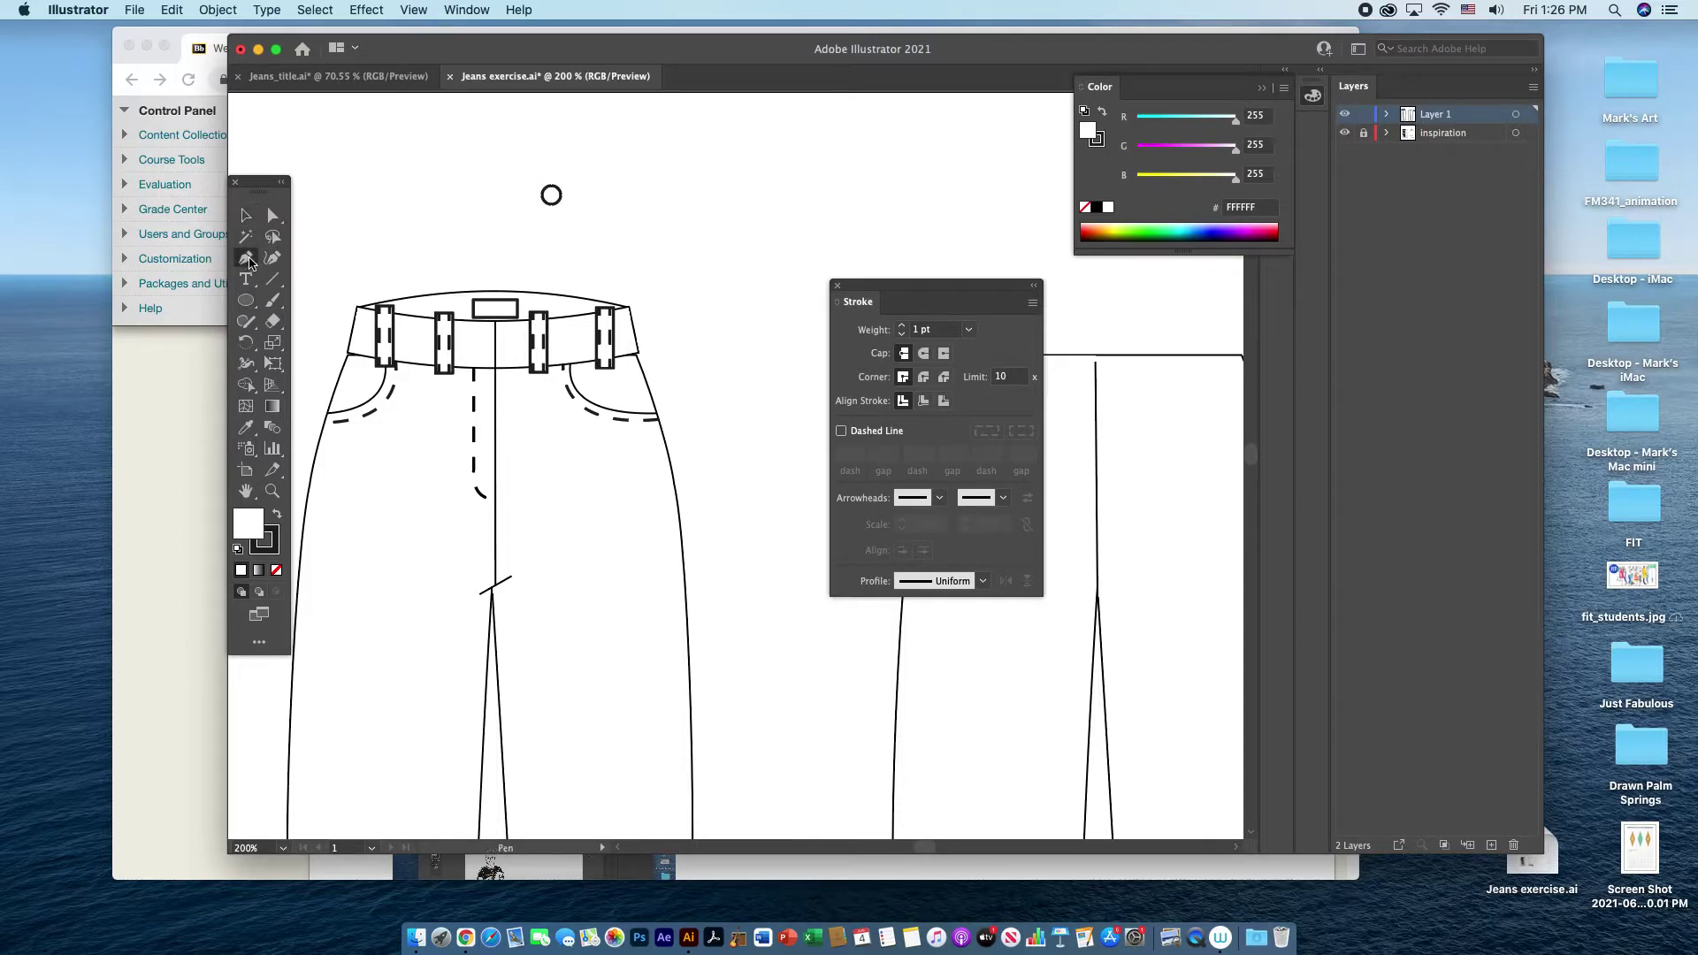
{"action": "left_click", "coordinate": [278, 572]}
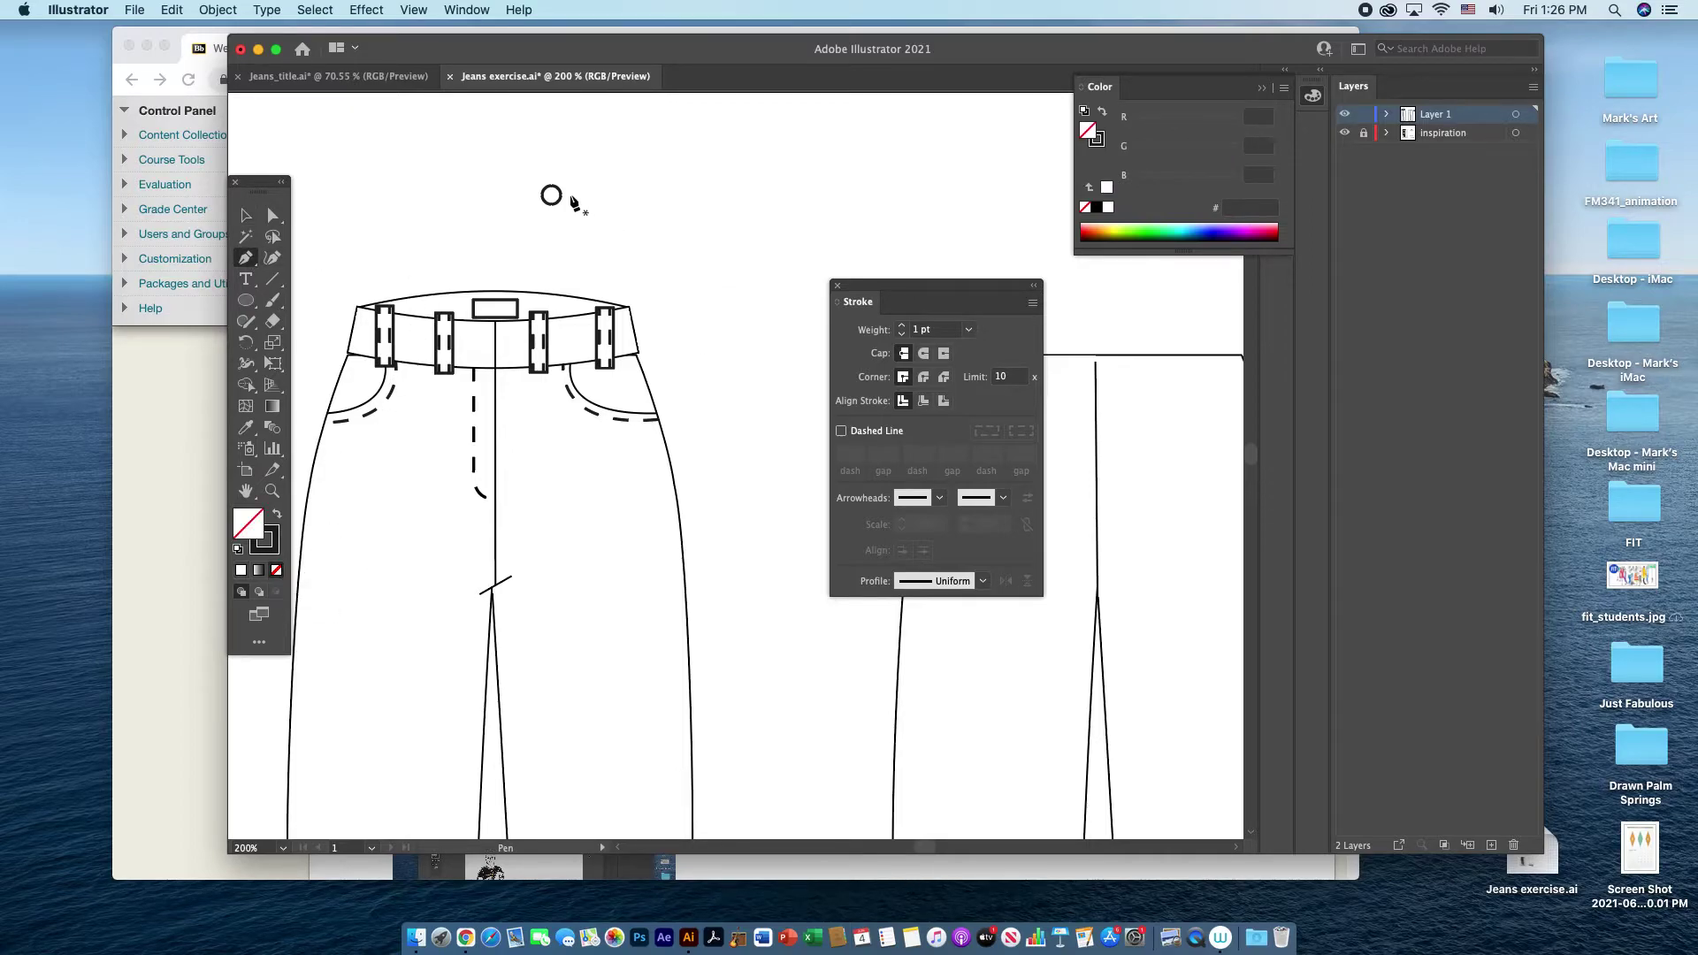
{"action": "left_click_drag", "start_coordinate": [553, 194], "coordinate": [536, 196]}
{"action": "left_click", "coordinate": [527, 190]}
{"action": "key", "text": "super+j"}
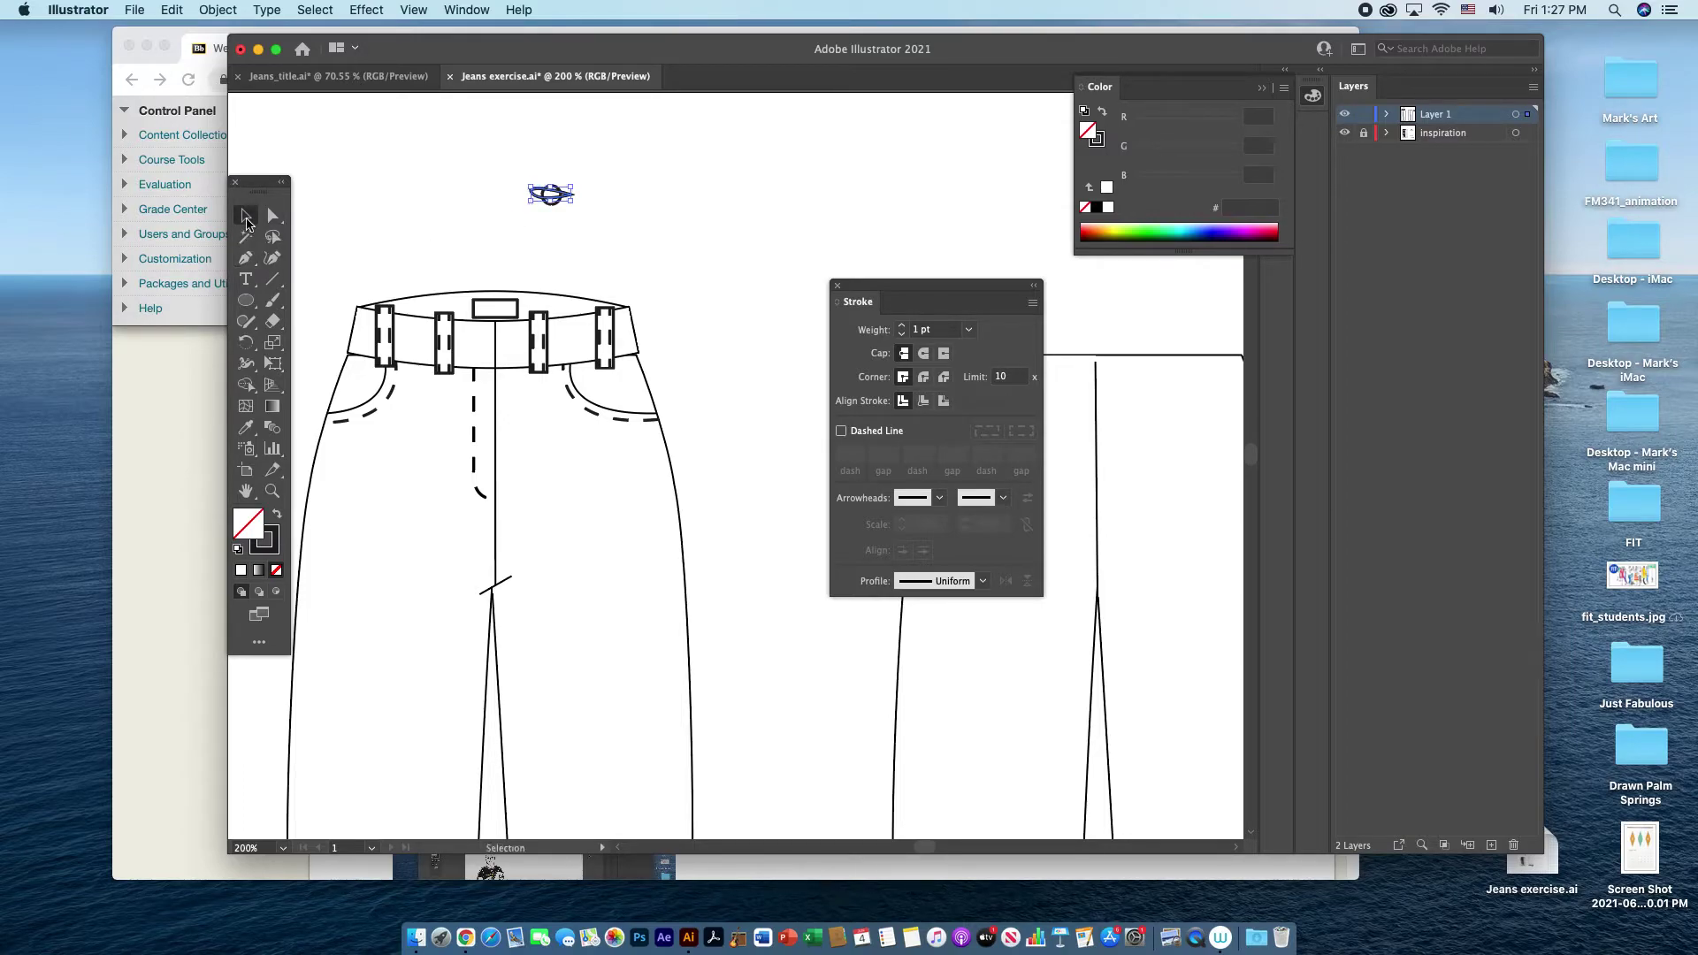
{"action": "right_click", "coordinate": [621, 225]}
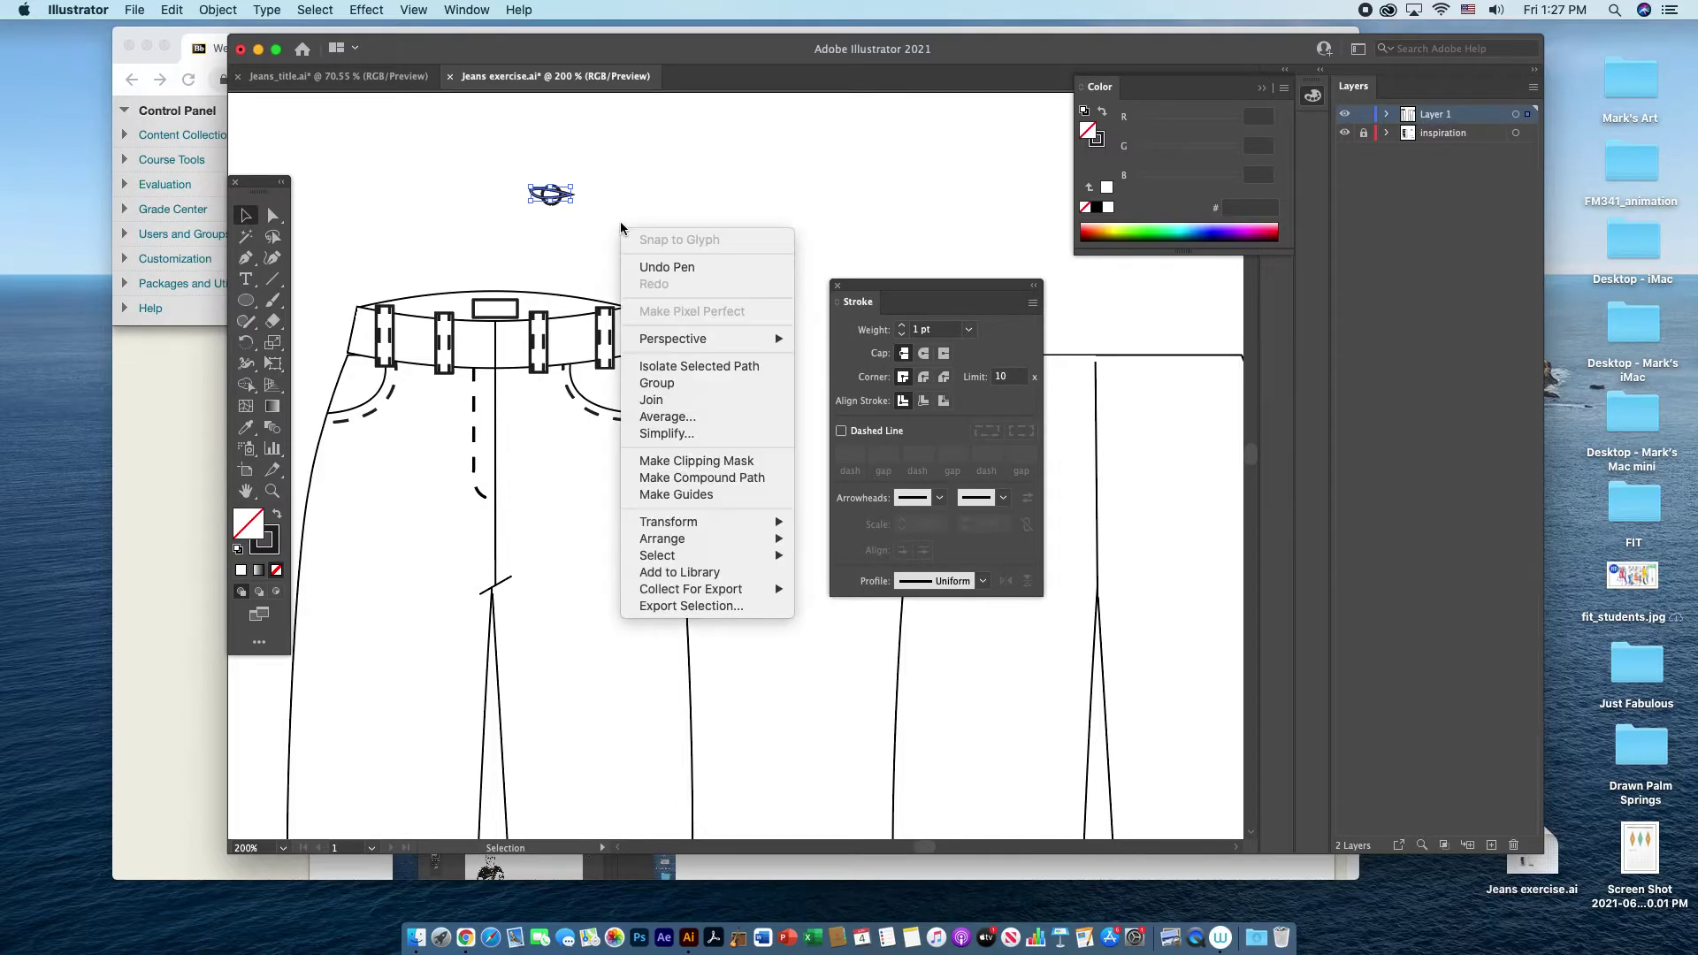
{"action": "mouse_move", "coordinate": [680, 540]}
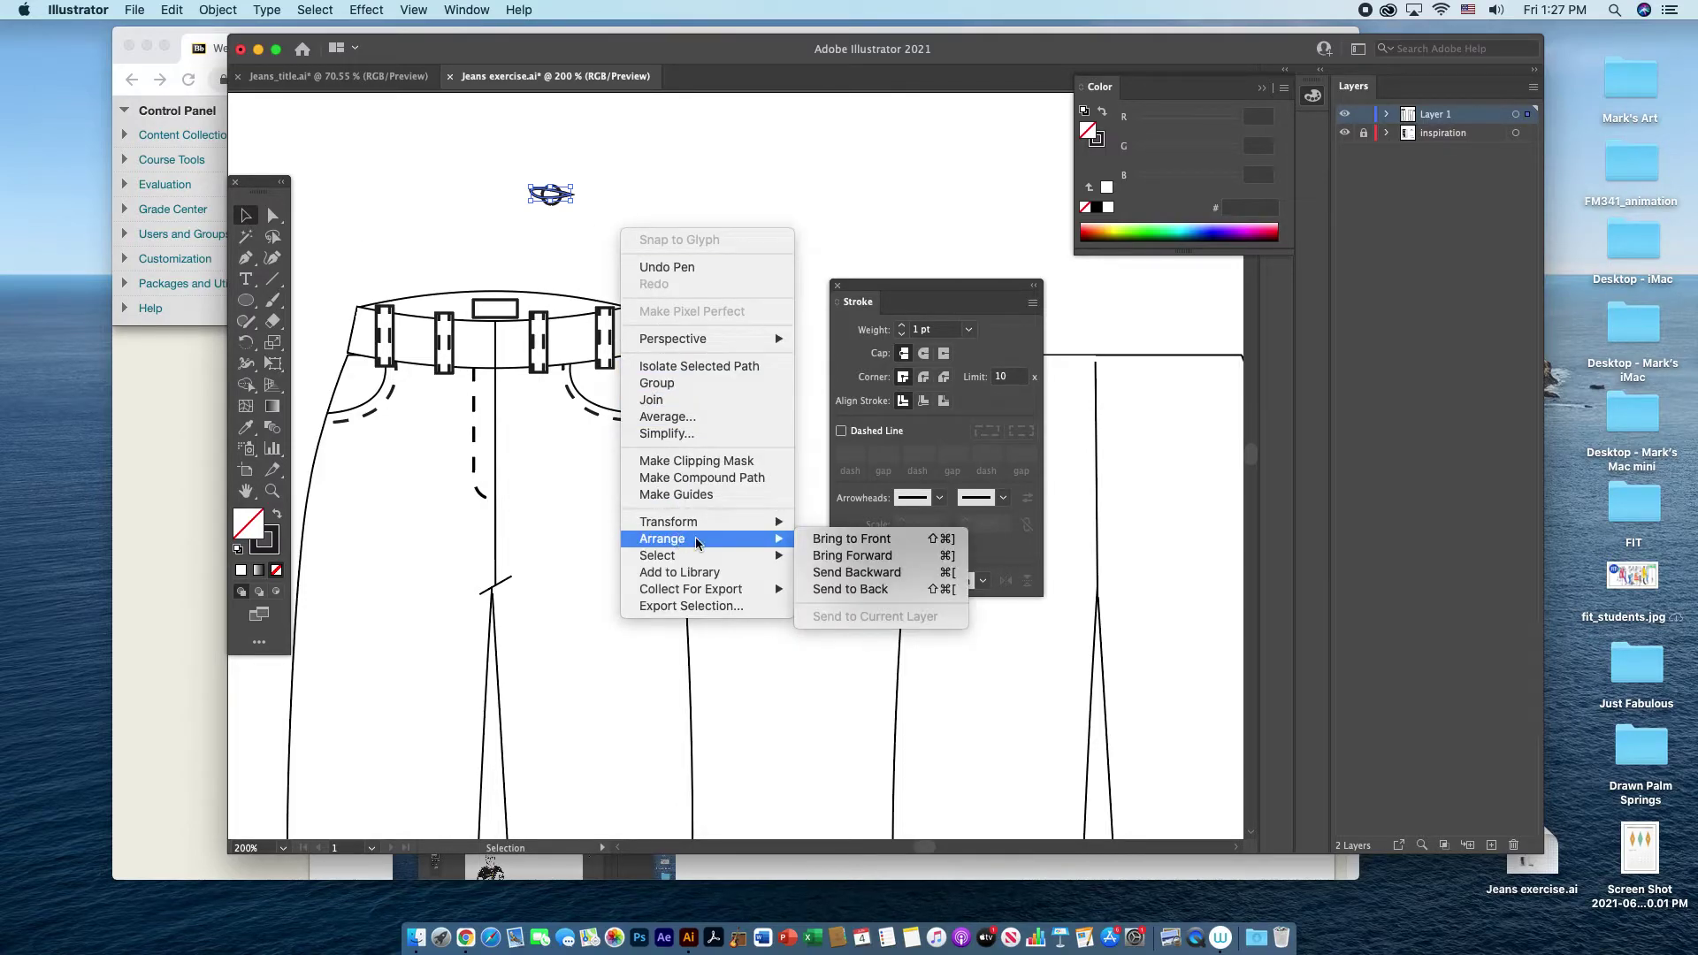
{"action": "left_click", "coordinate": [851, 590]}
{"action": "left_click", "coordinate": [692, 232]}
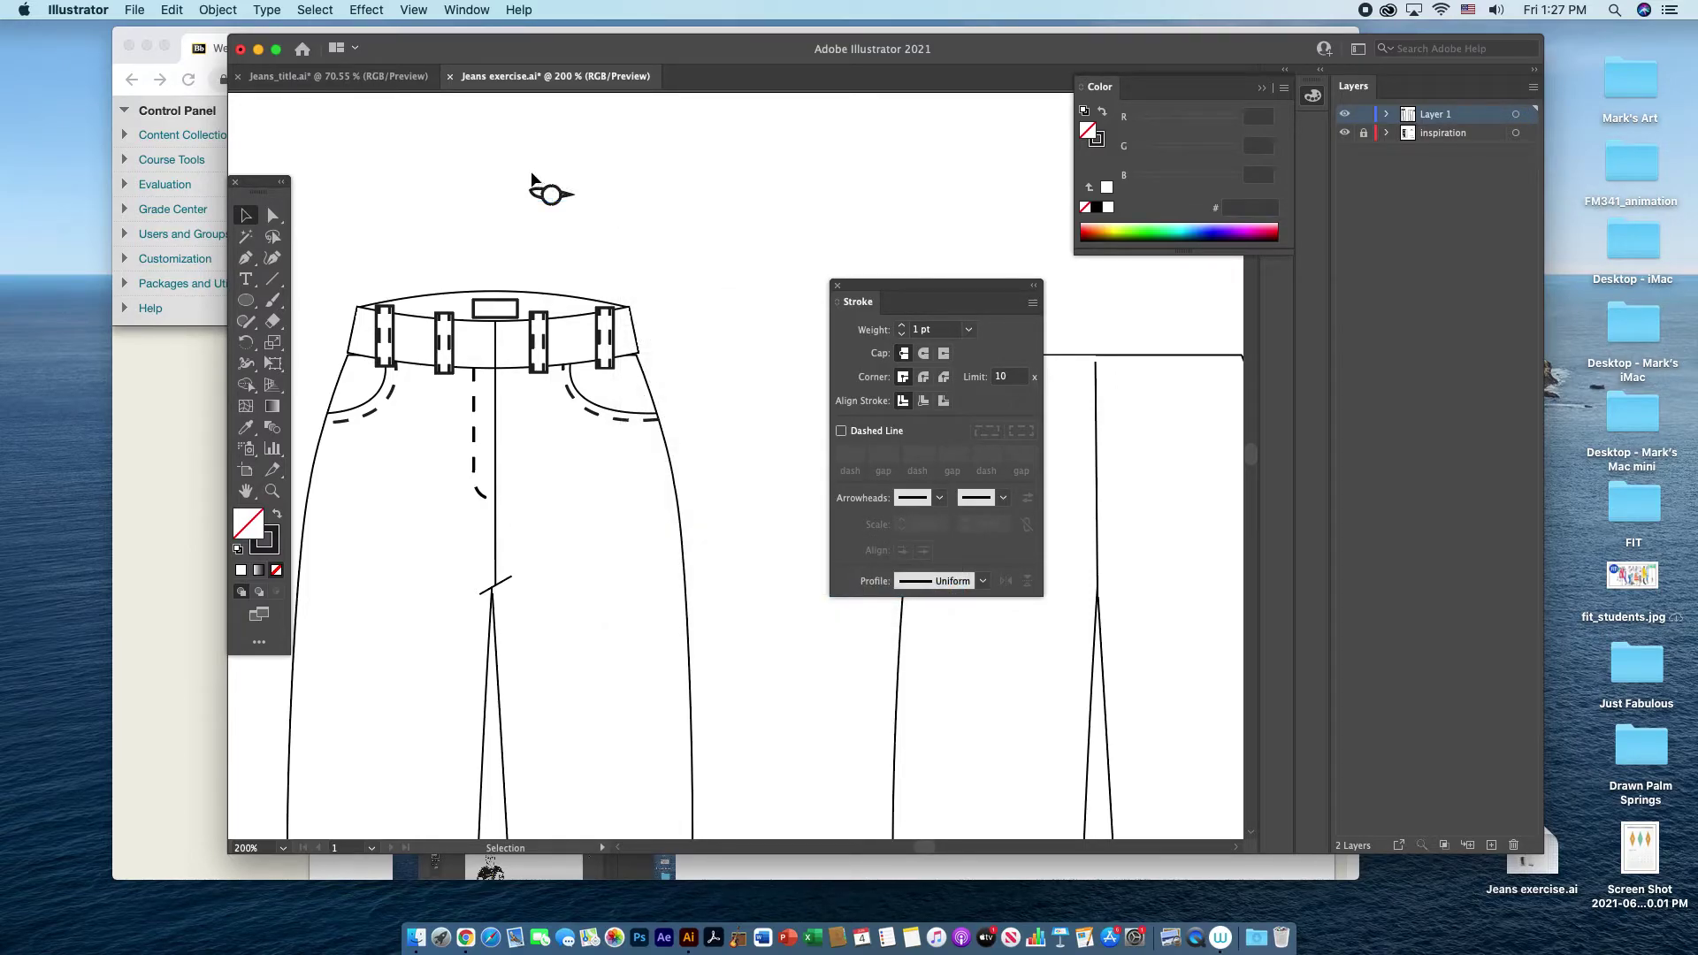
- Group the button parts and move the button onto the centre of the front waistband
{"action": "left_click_drag", "start_coordinate": [586, 215], "coordinate": [585, 215]}
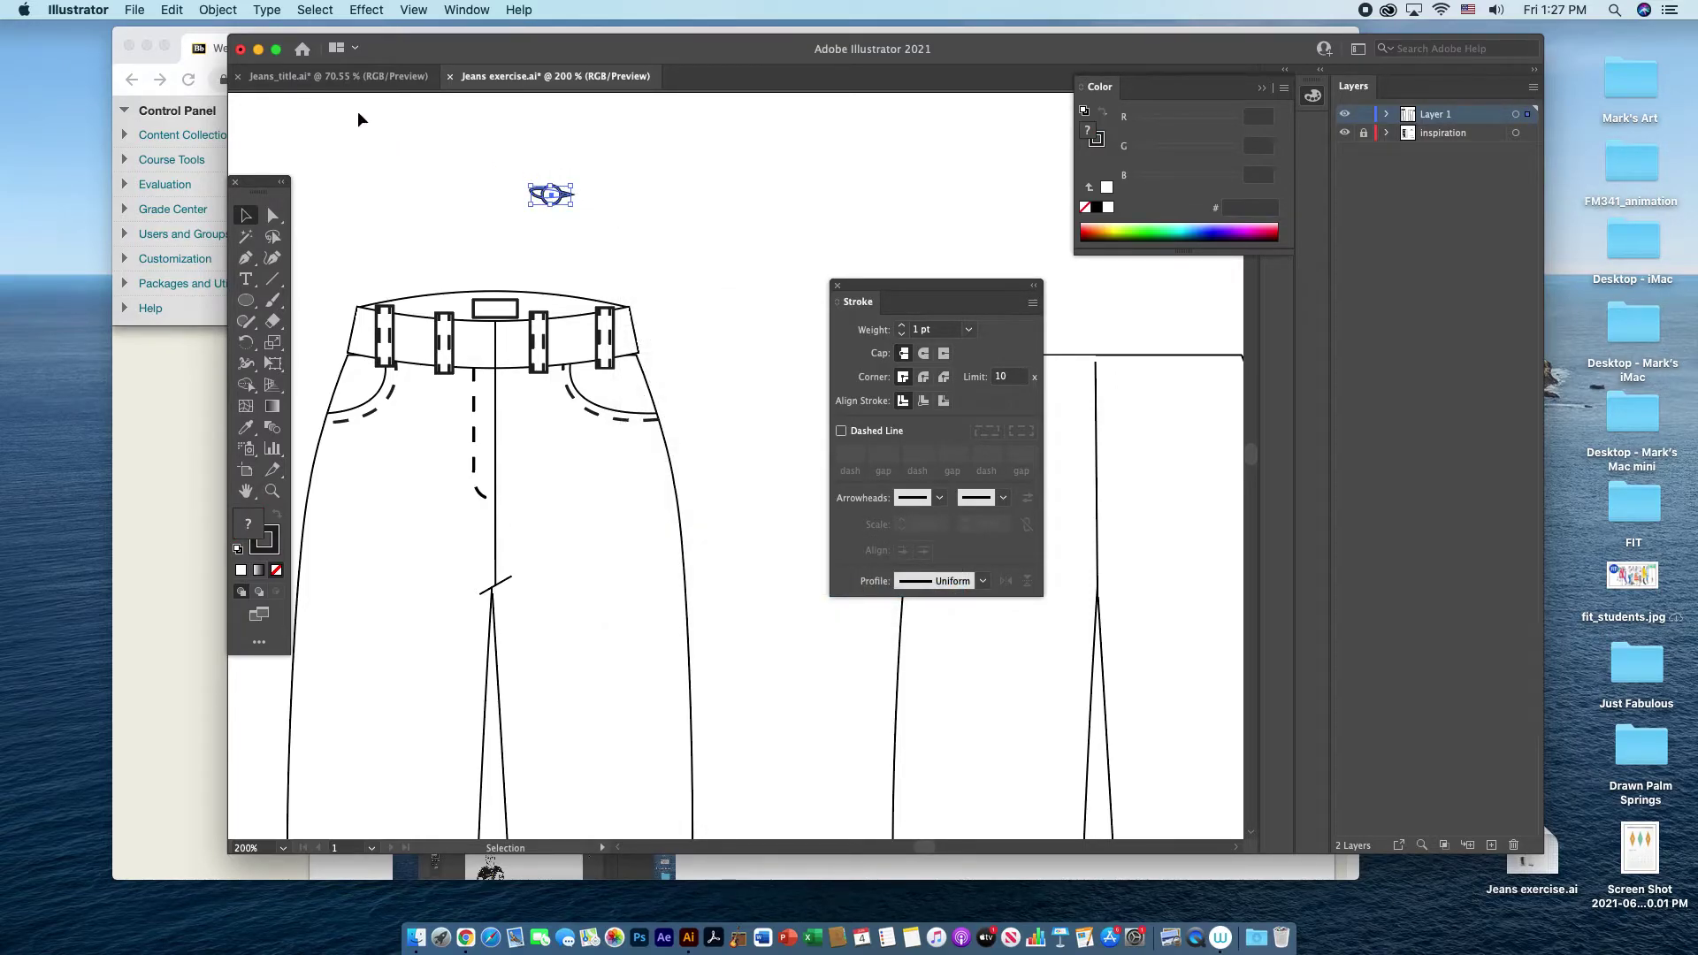
{"action": "left_click", "coordinate": [218, 10]}
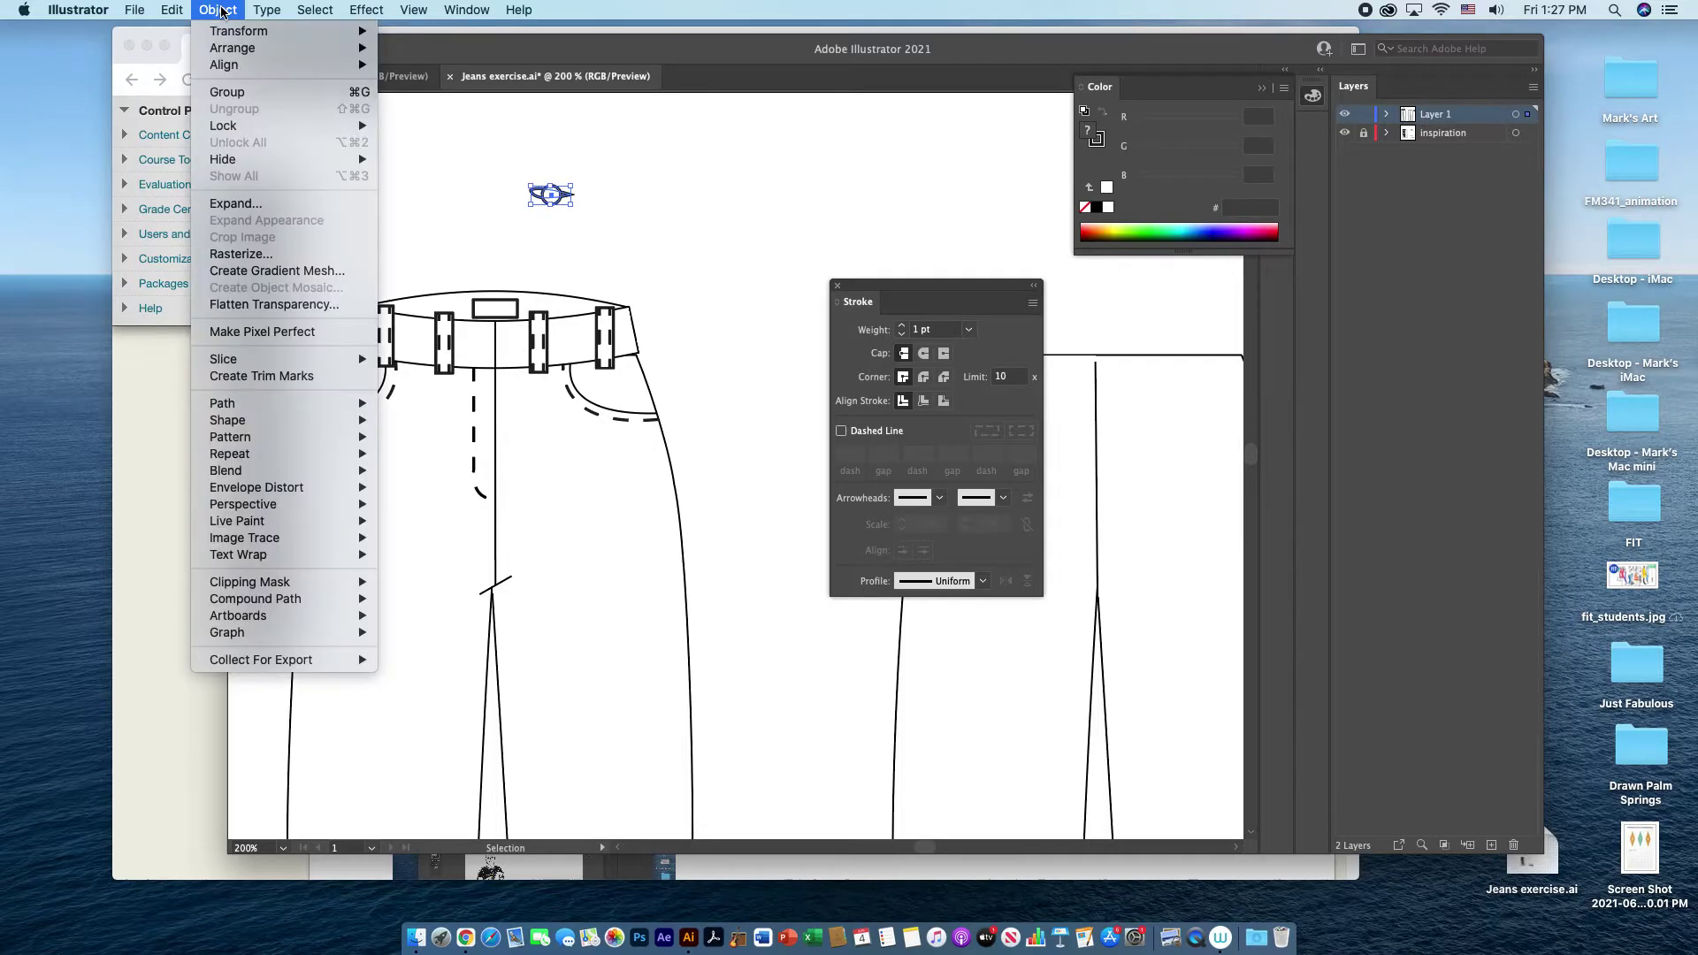
{"action": "left_click", "coordinate": [234, 95]}
{"action": "left_click", "coordinate": [586, 205]}
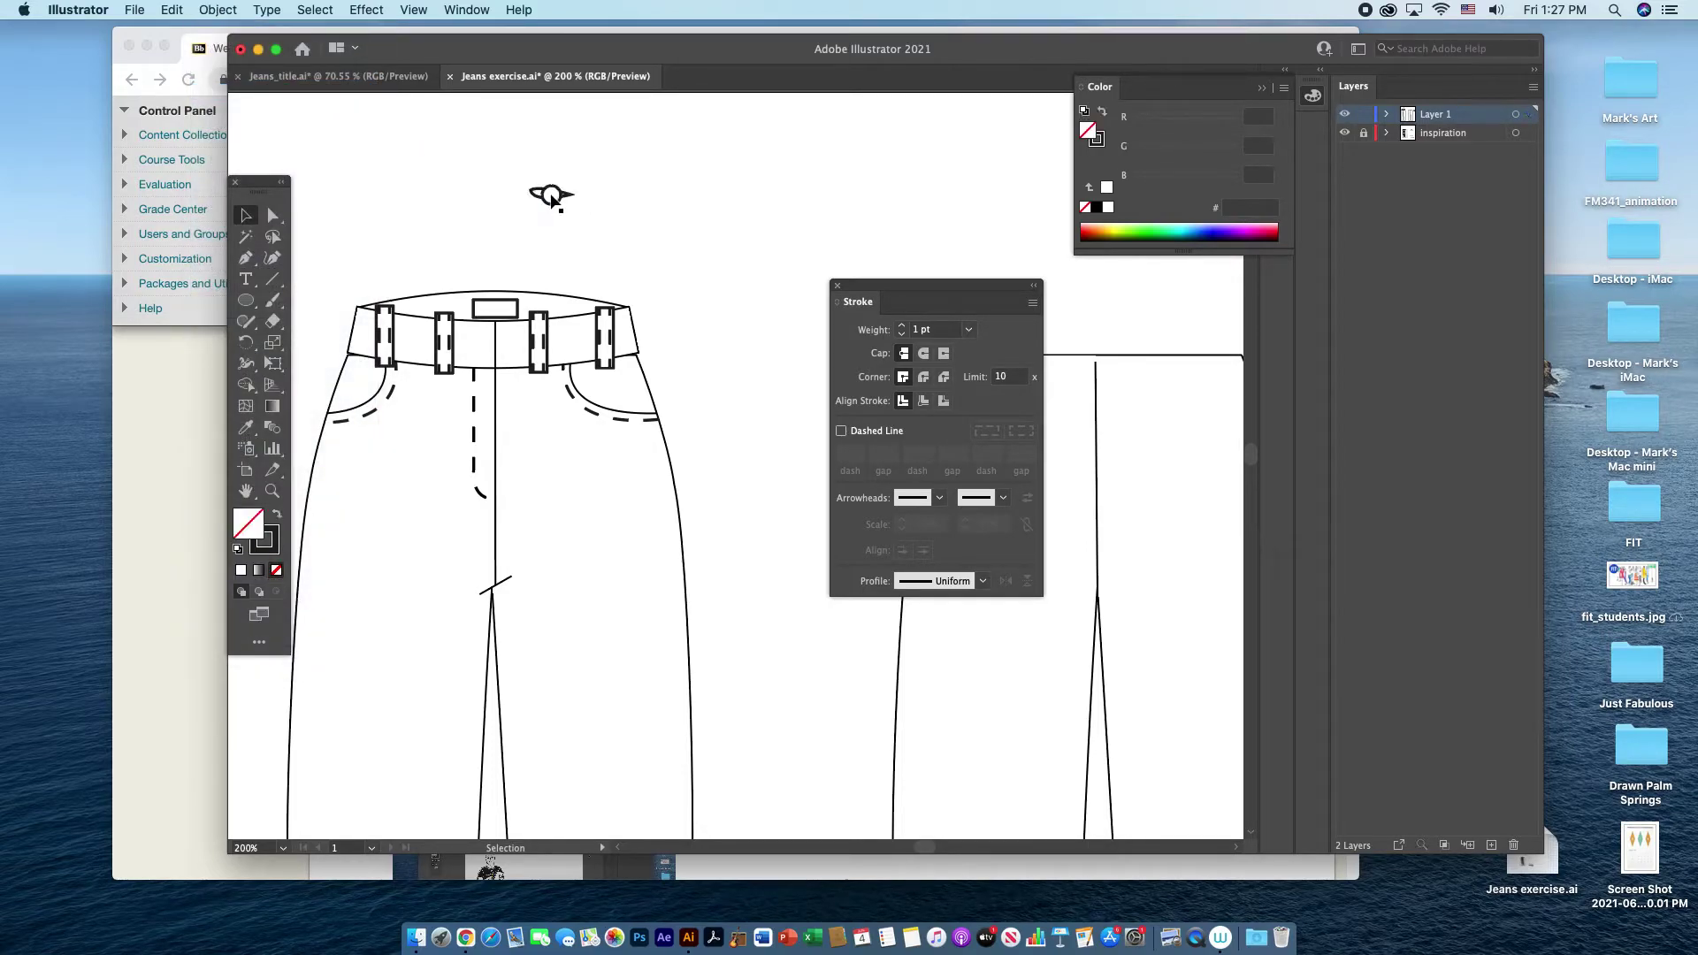
{"action": "left_click_drag", "start_coordinate": [545, 223], "coordinate": [477, 351]}
- Alt-drag a belt loop copy up and left, then send it behind the waistband
{"action": "left_click", "coordinate": [705, 223]}
{"action": "left_click", "coordinate": [612, 343]}
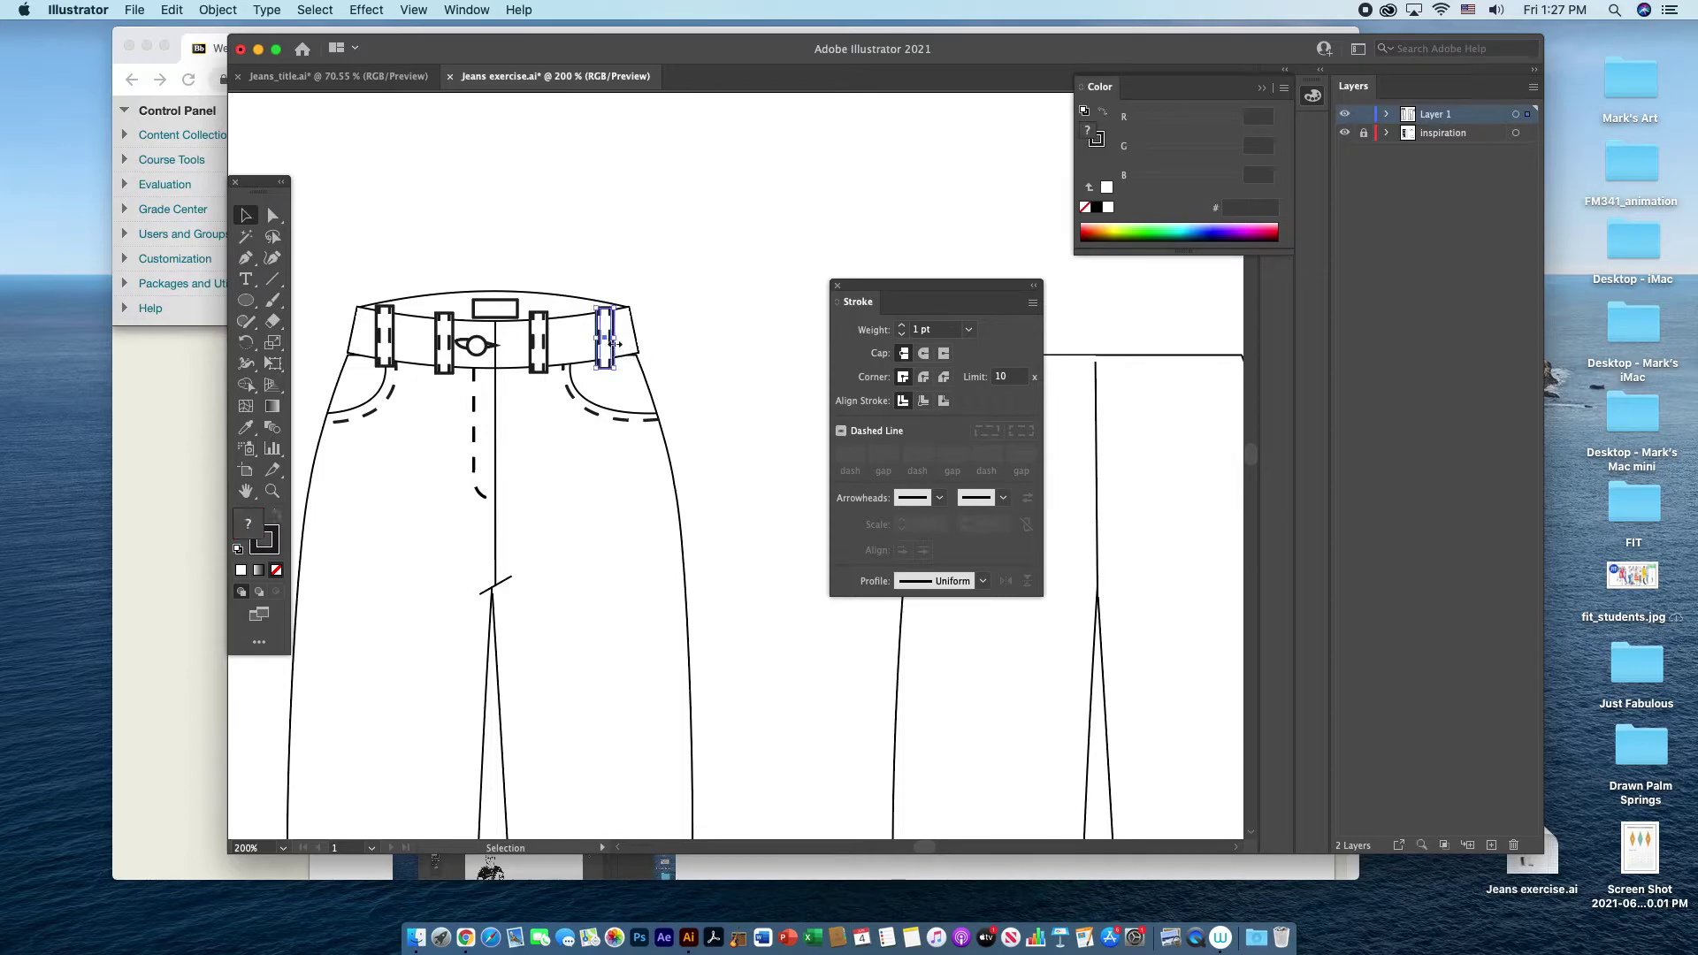
{"action": "mouse_move", "coordinate": [607, 344]}
{"action": "left_mouse_down"}
{"action": "mouse_move", "coordinate": [580, 317]}
{"action": "mouse_move", "coordinate": [604, 337]}
{"action": "left_mouse_up"}
{"action": "left_click_drag", "start_coordinate": [607, 343], "coordinate": [567, 324]}
{"action": "right_click", "coordinate": [566, 324]}
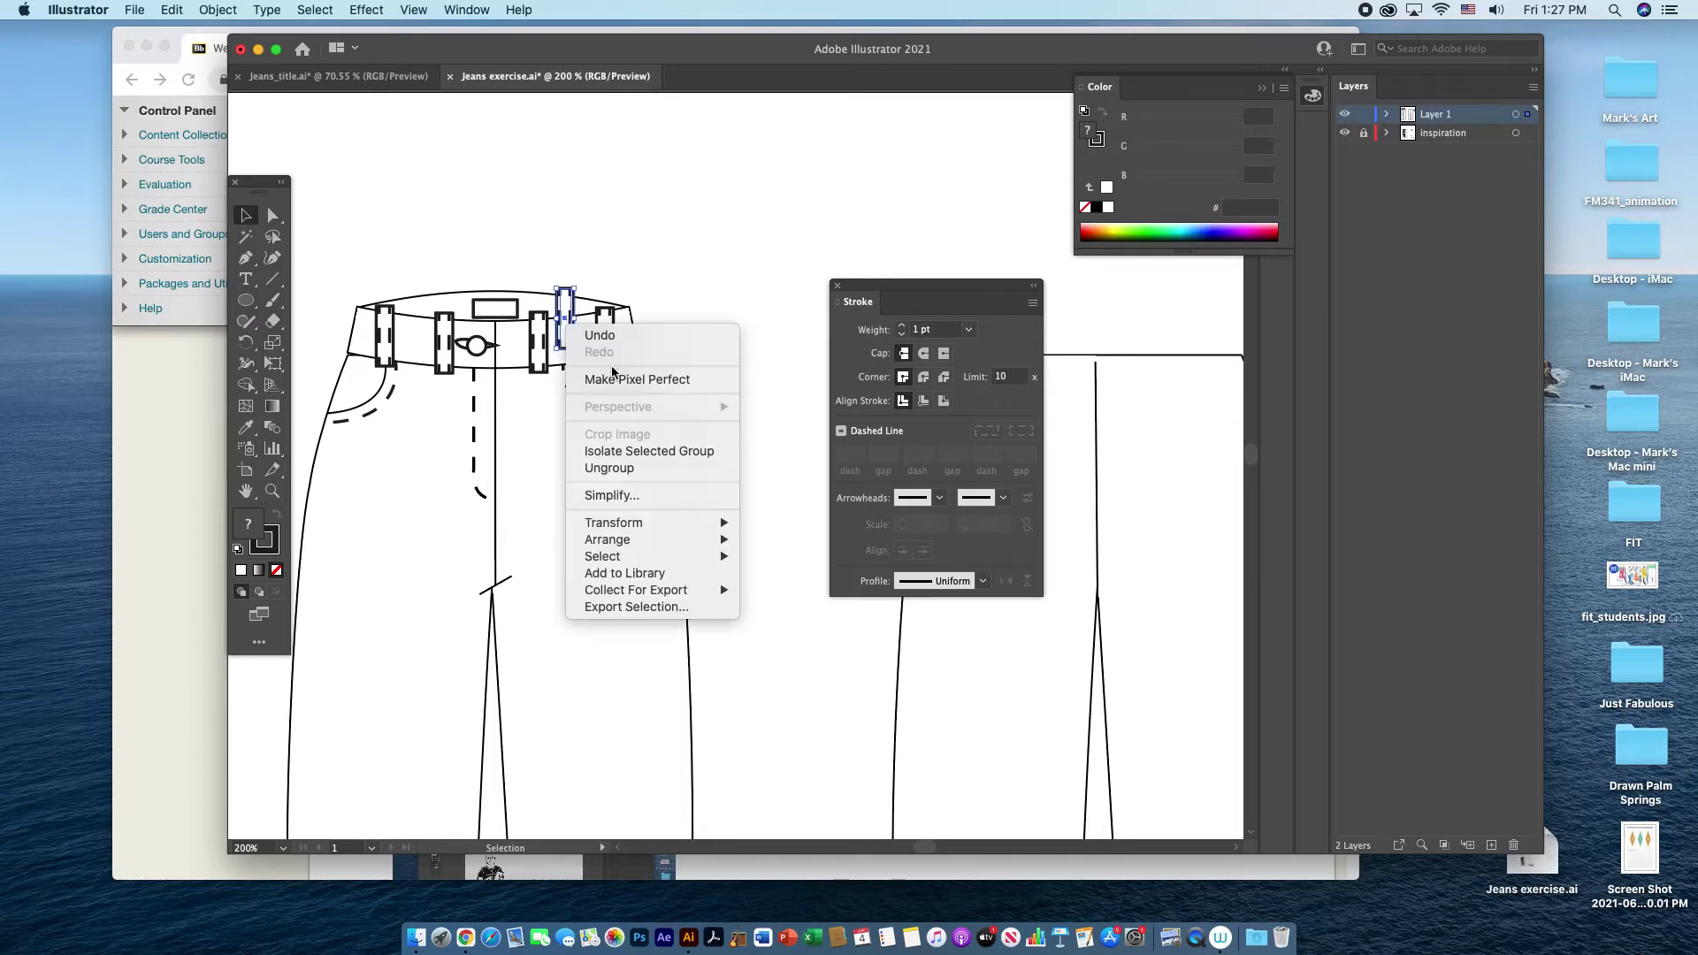
{"action": "mouse_move", "coordinate": [644, 541]}
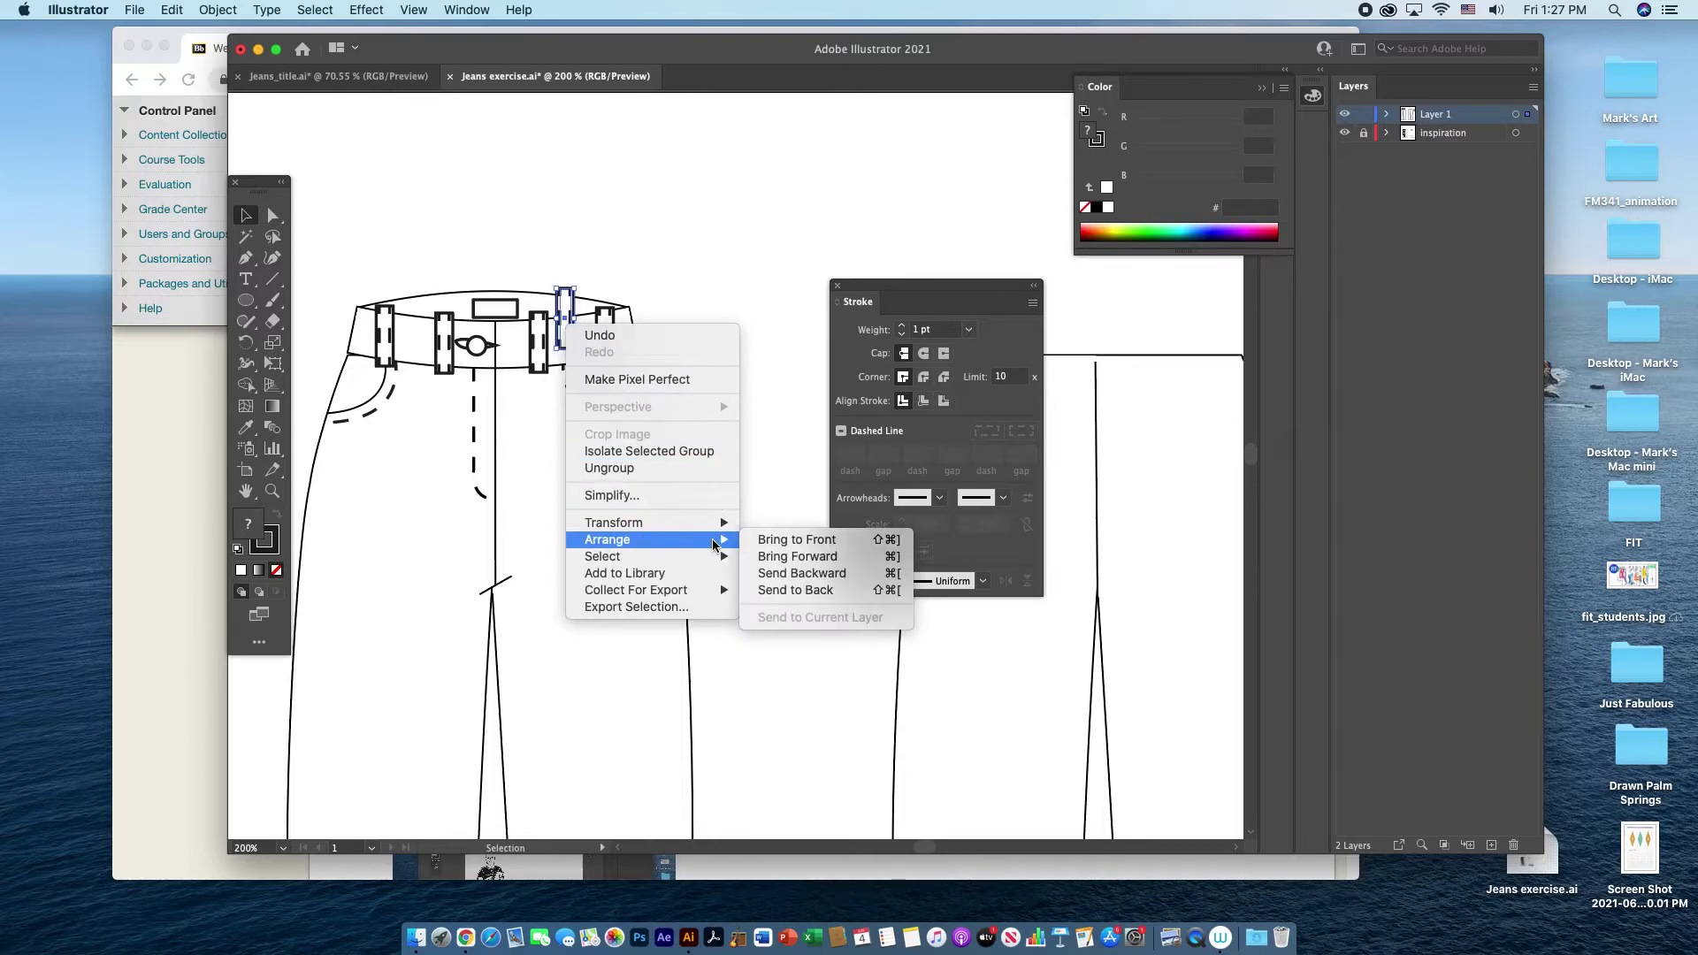
{"action": "left_click", "coordinate": [807, 591]}
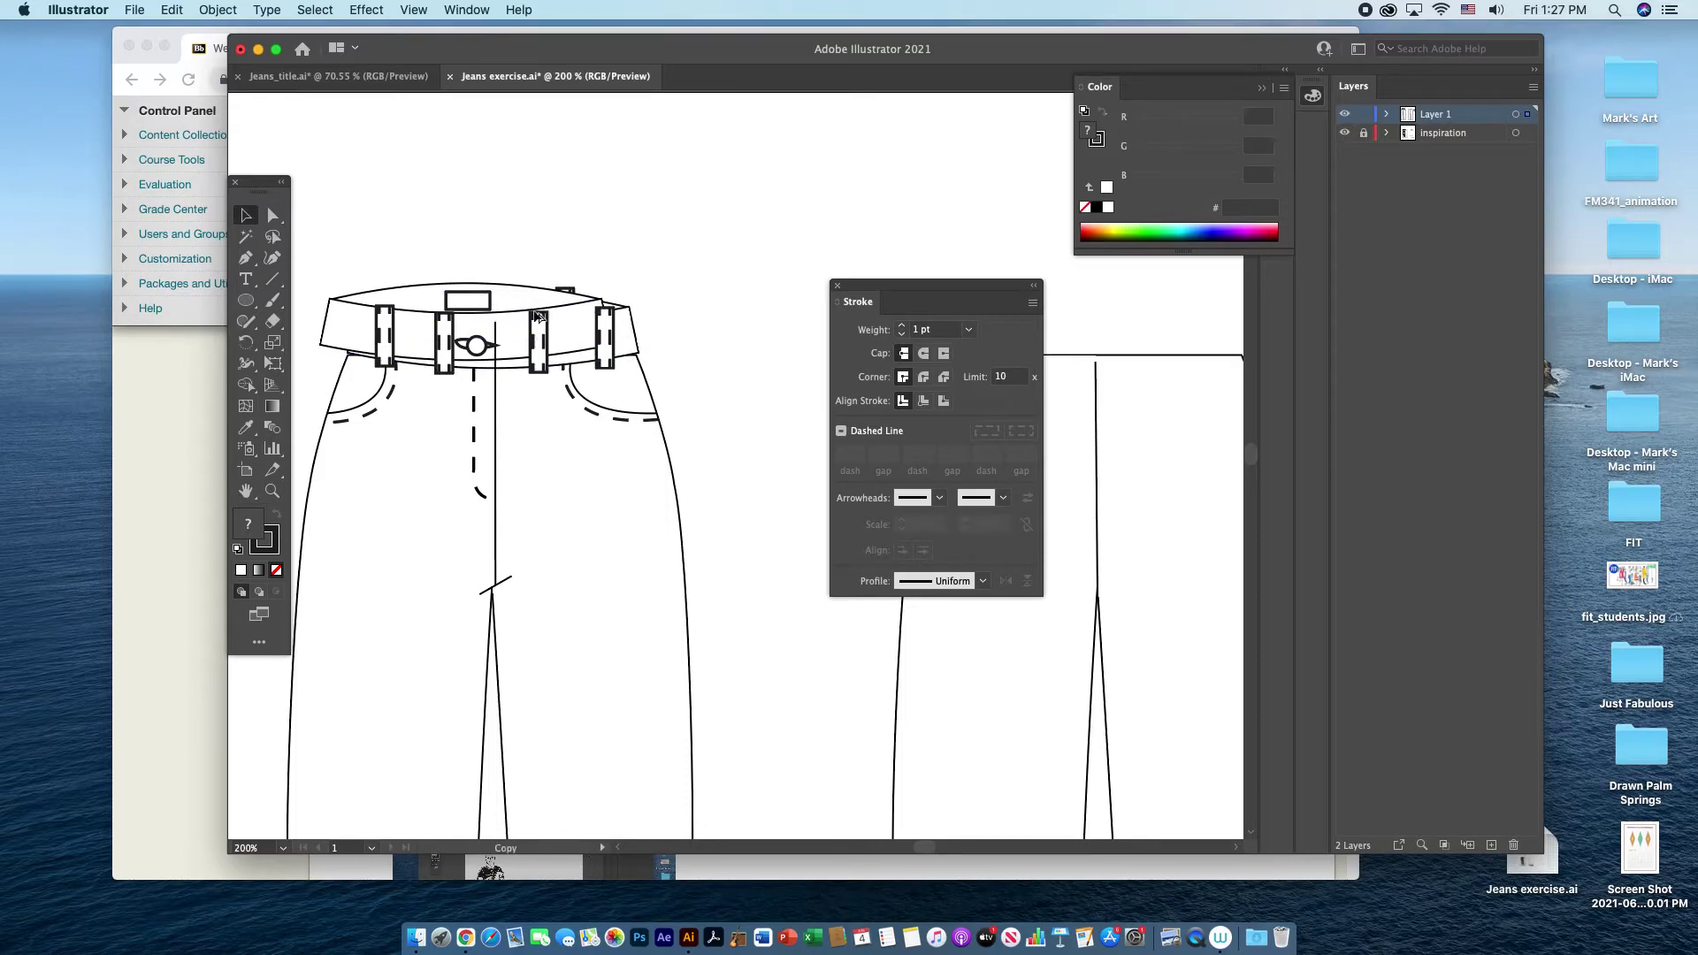
- Undo the accidental waistband move and copy the tucked loop across to the left
{"action": "left_click_drag", "start_coordinate": [579, 327], "coordinate": [537, 318]}
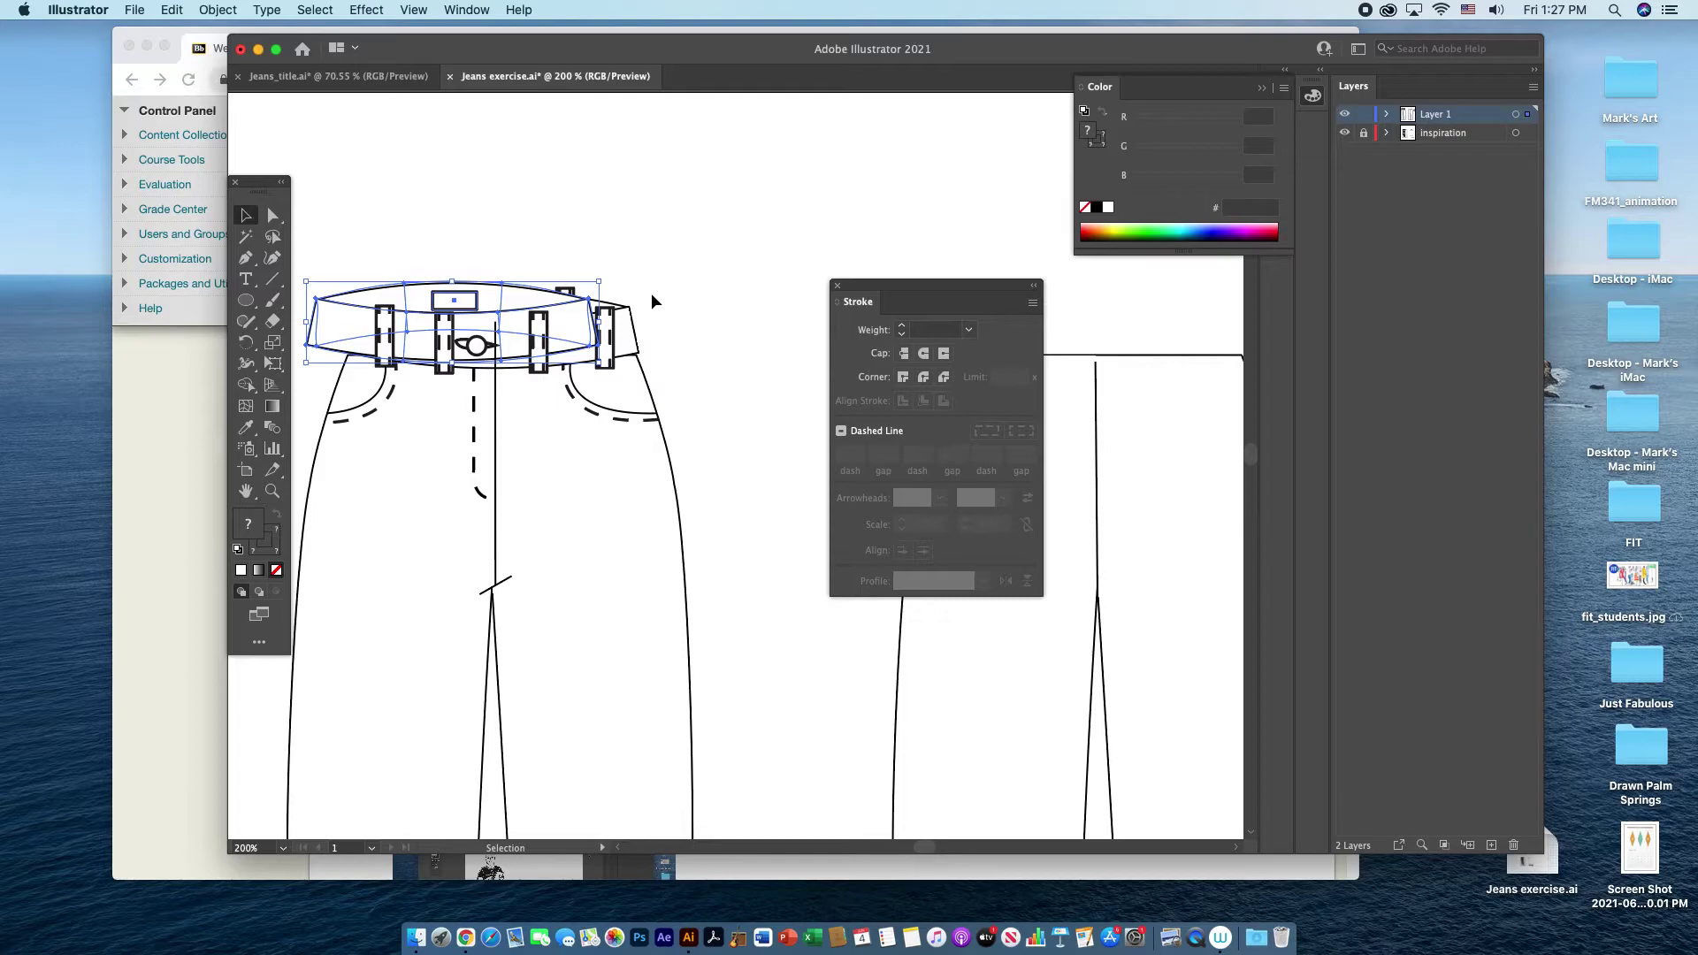
{"action": "key", "text": "super+z"}
{"action": "left_click", "coordinate": [701, 282]}
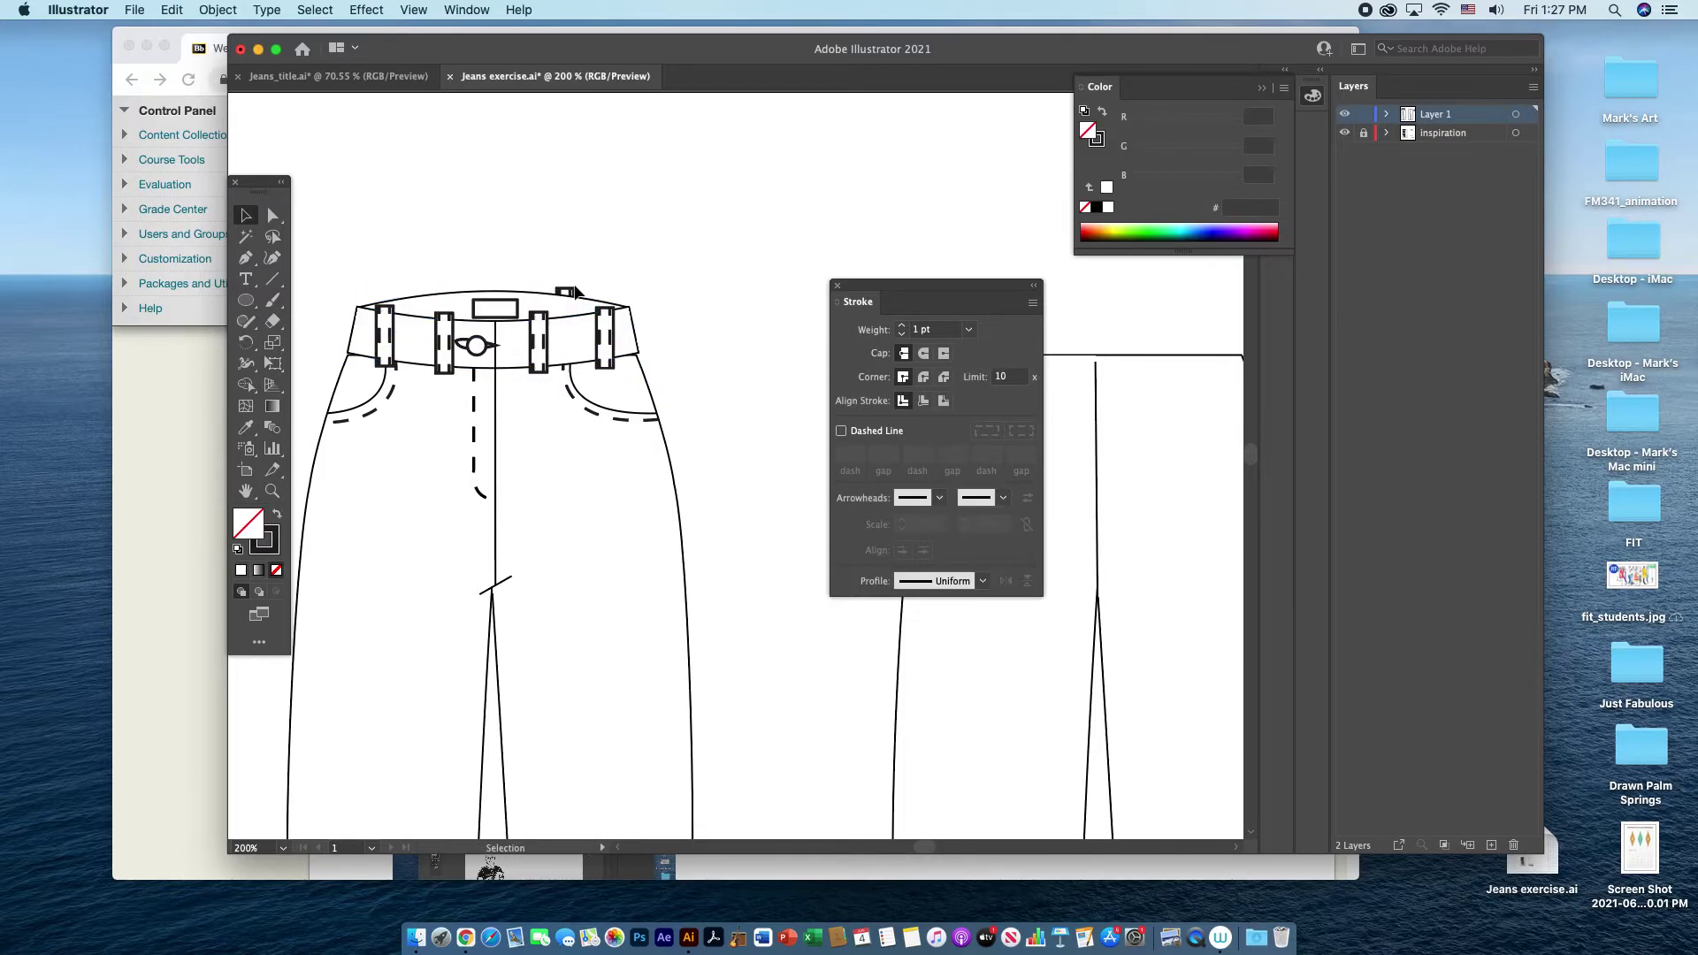
{"action": "left_click", "coordinate": [563, 323]}
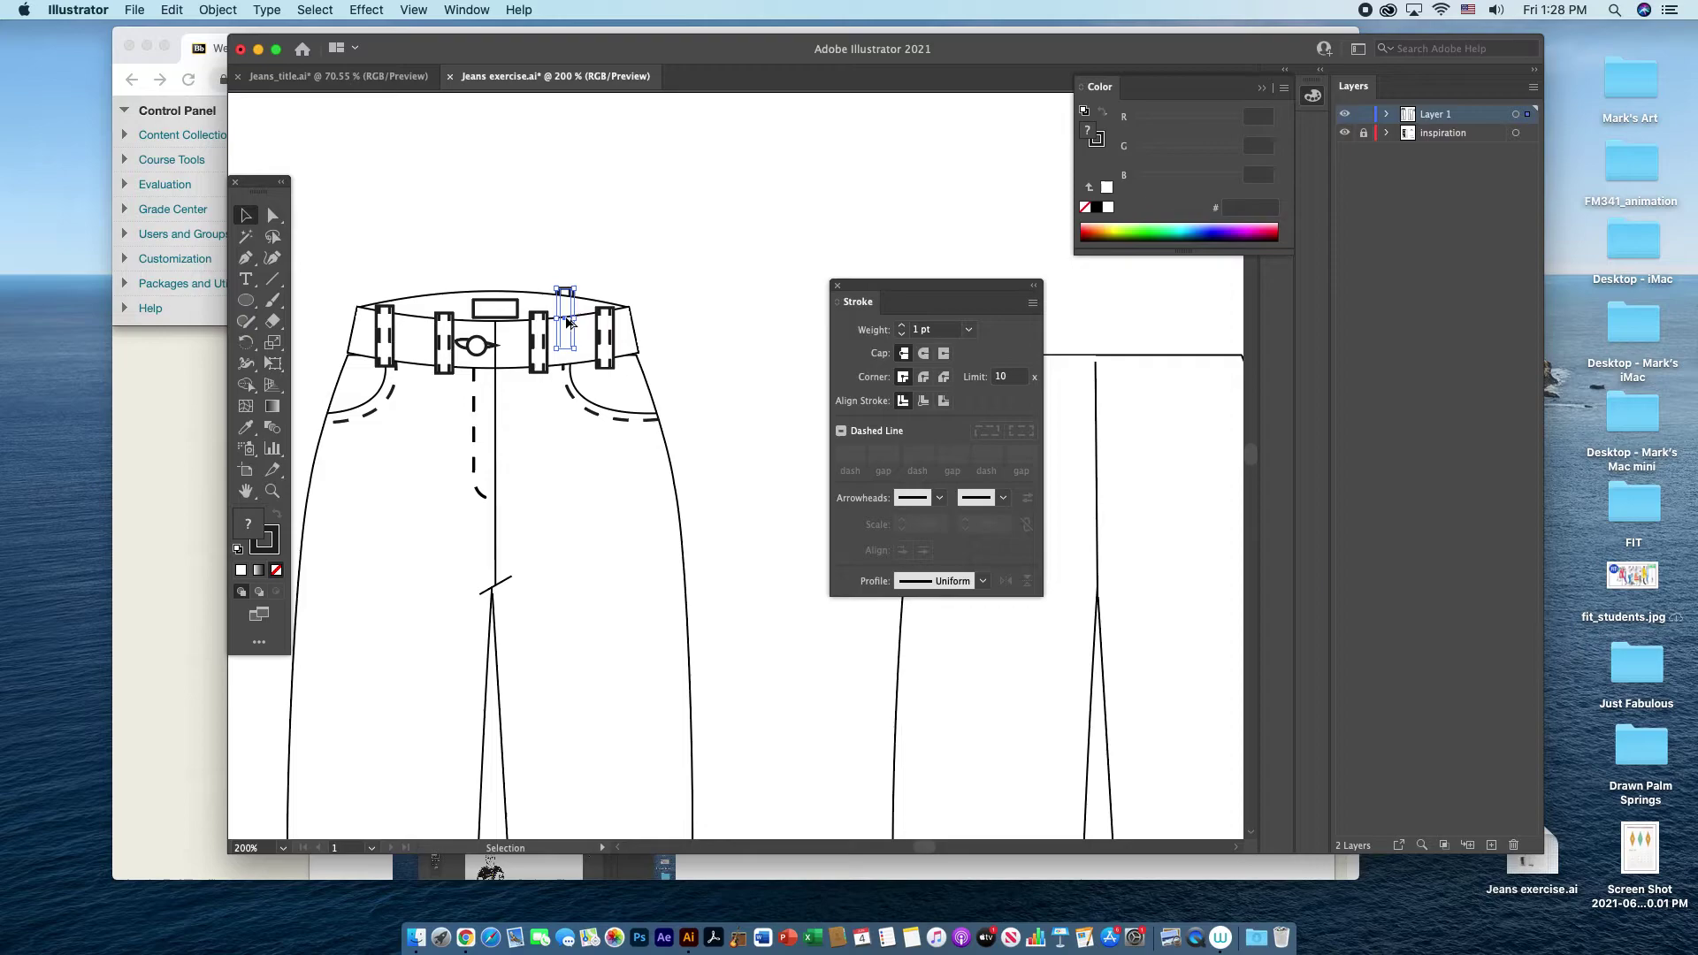
{"action": "left_click_drag", "start_coordinate": [569, 323], "coordinate": [428, 323]}
{"action": "key", "text": "Delete"}
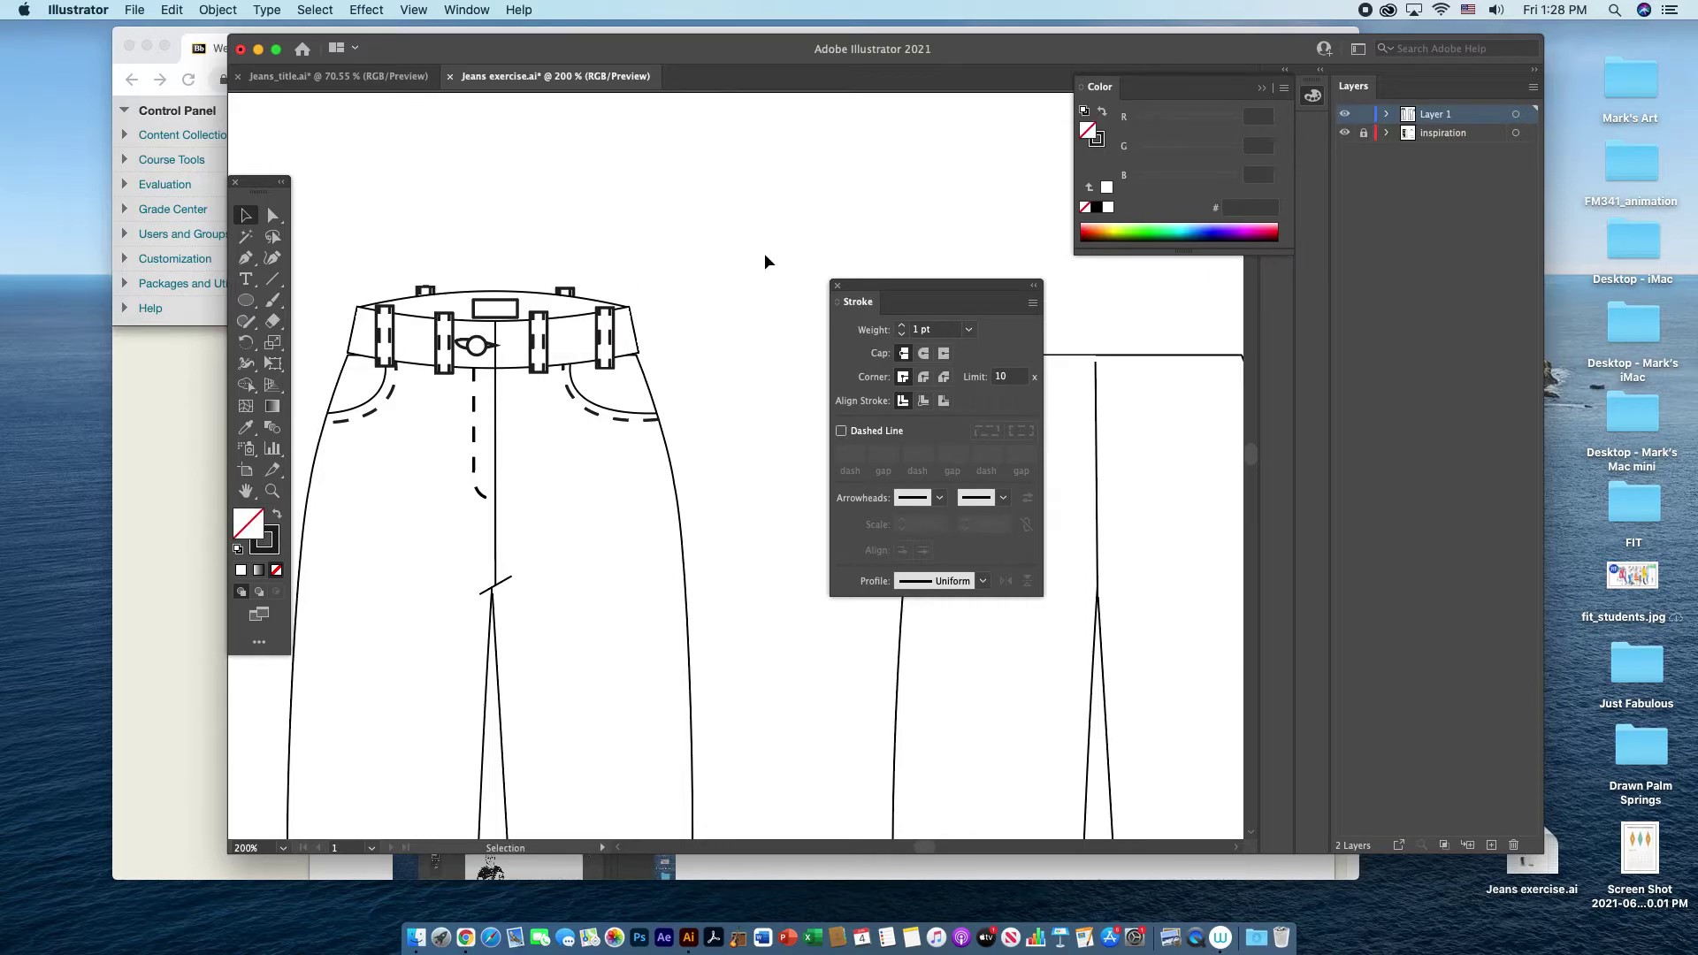
- Zoom out and pan to the back view, moving the Stroke panel aside
{"action": "mouse_move", "coordinate": [910, 285]}
{"action": "left_mouse_down"}
{"action": "mouse_move", "coordinate": [867, 146]}
{"action": "mouse_move", "coordinate": [750, 143]}
{"action": "left_mouse_up"}
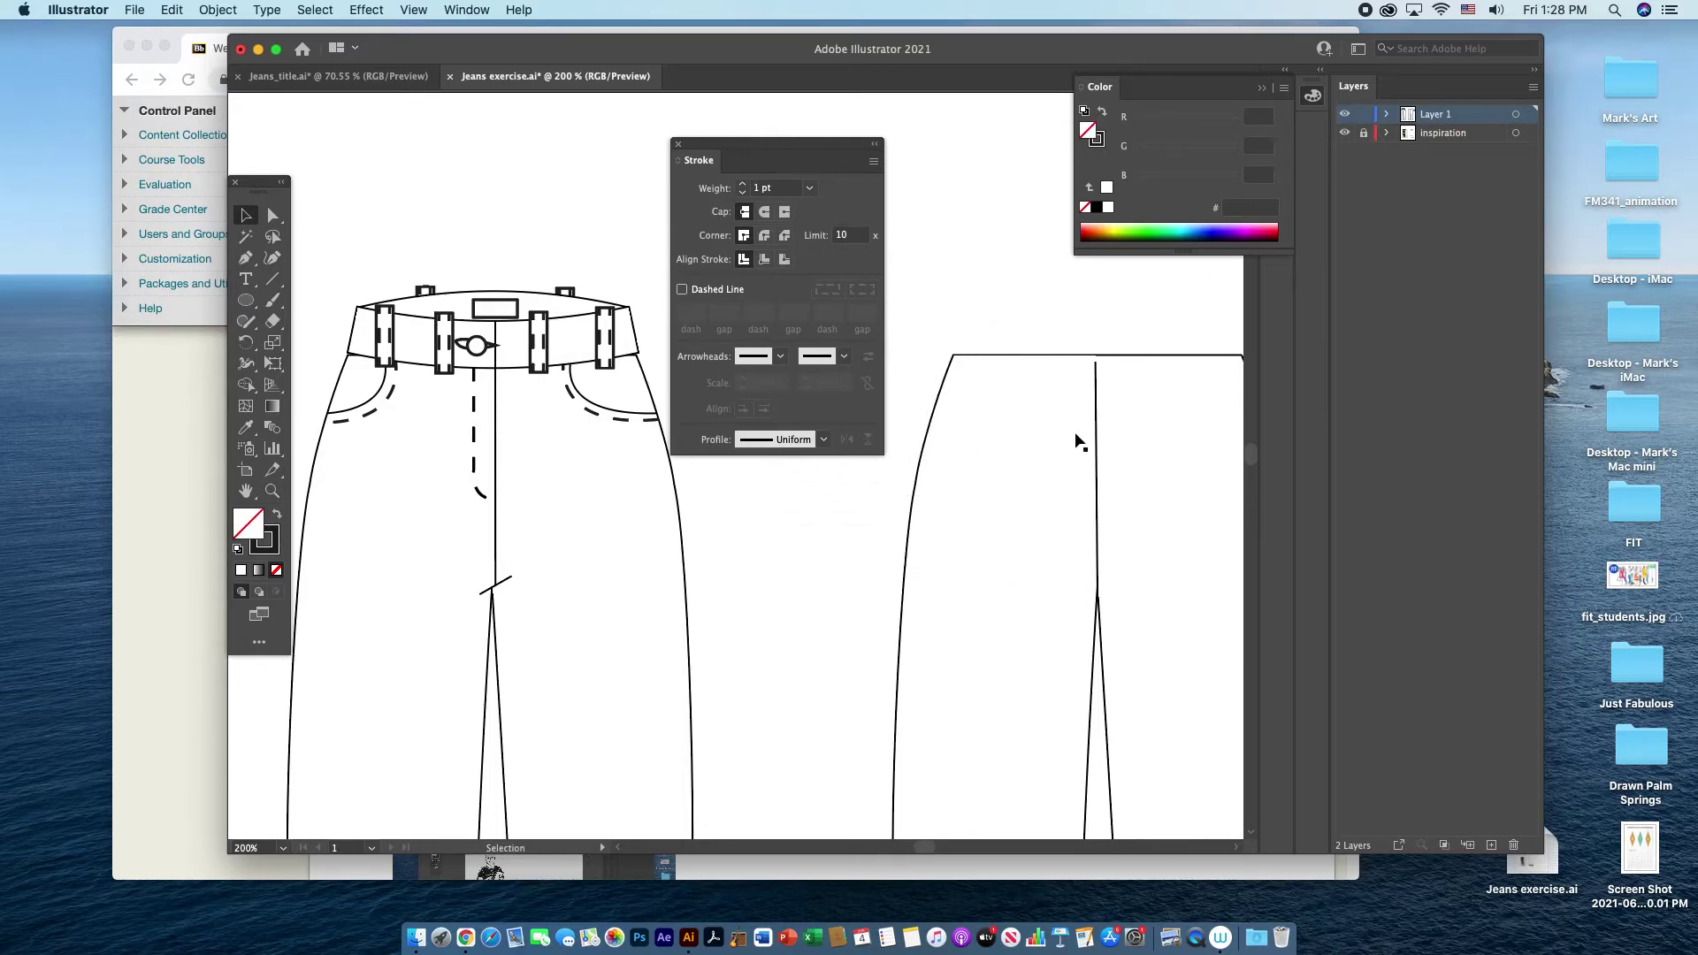
{"action": "key", "text": "super+minus"}
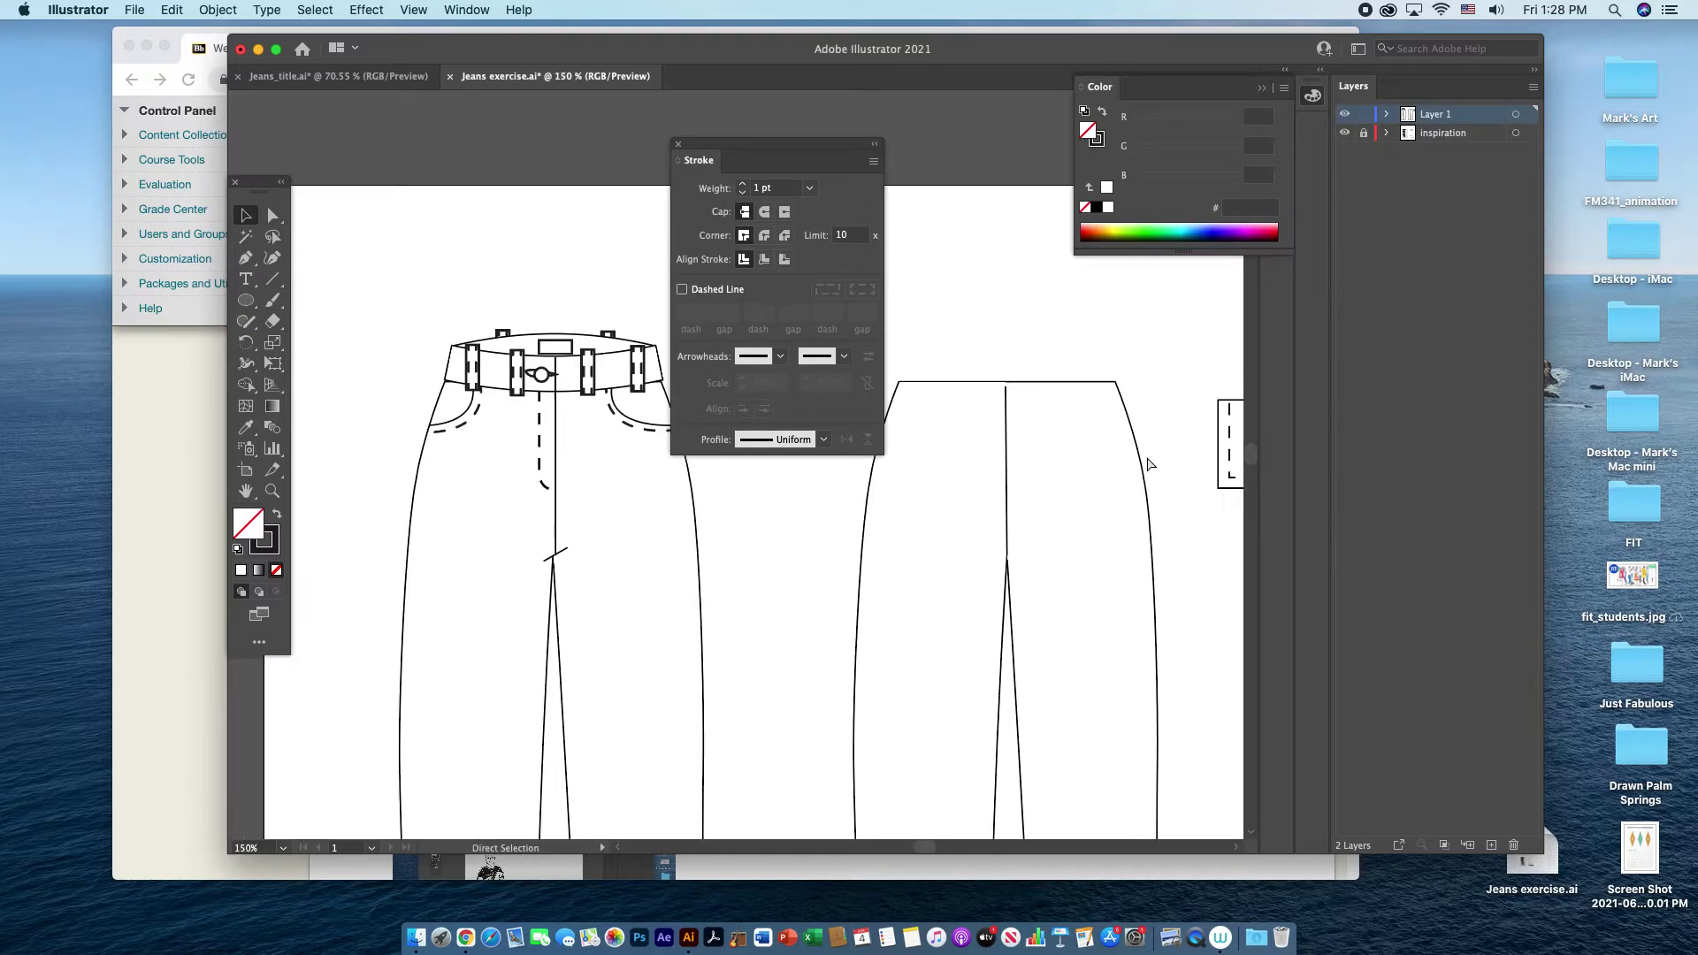
{"action": "key", "text": "space"}
{"action": "left_click_drag", "start_coordinate": [1148, 458], "coordinate": [1049, 375]}
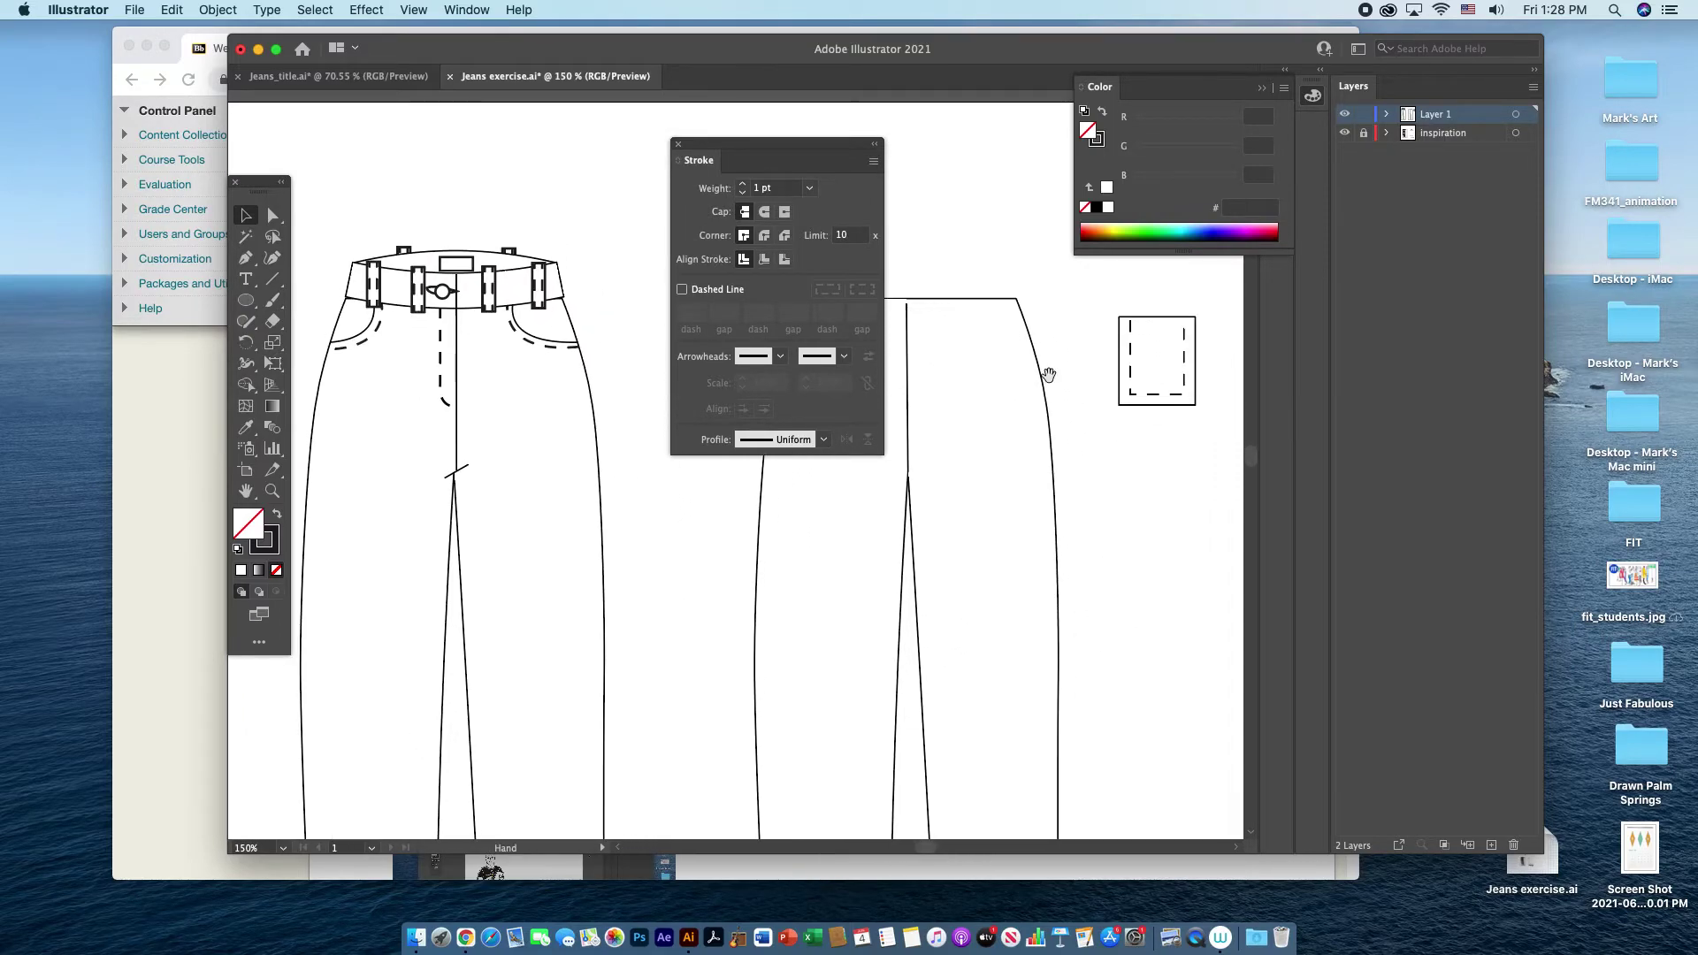
{"action": "mouse_move", "coordinate": [809, 152]}
{"action": "left_mouse_down"}
{"action": "mouse_move", "coordinate": [1115, 558]}
{"action": "mouse_move", "coordinate": [1165, 521]}
{"action": "left_mouse_up"}
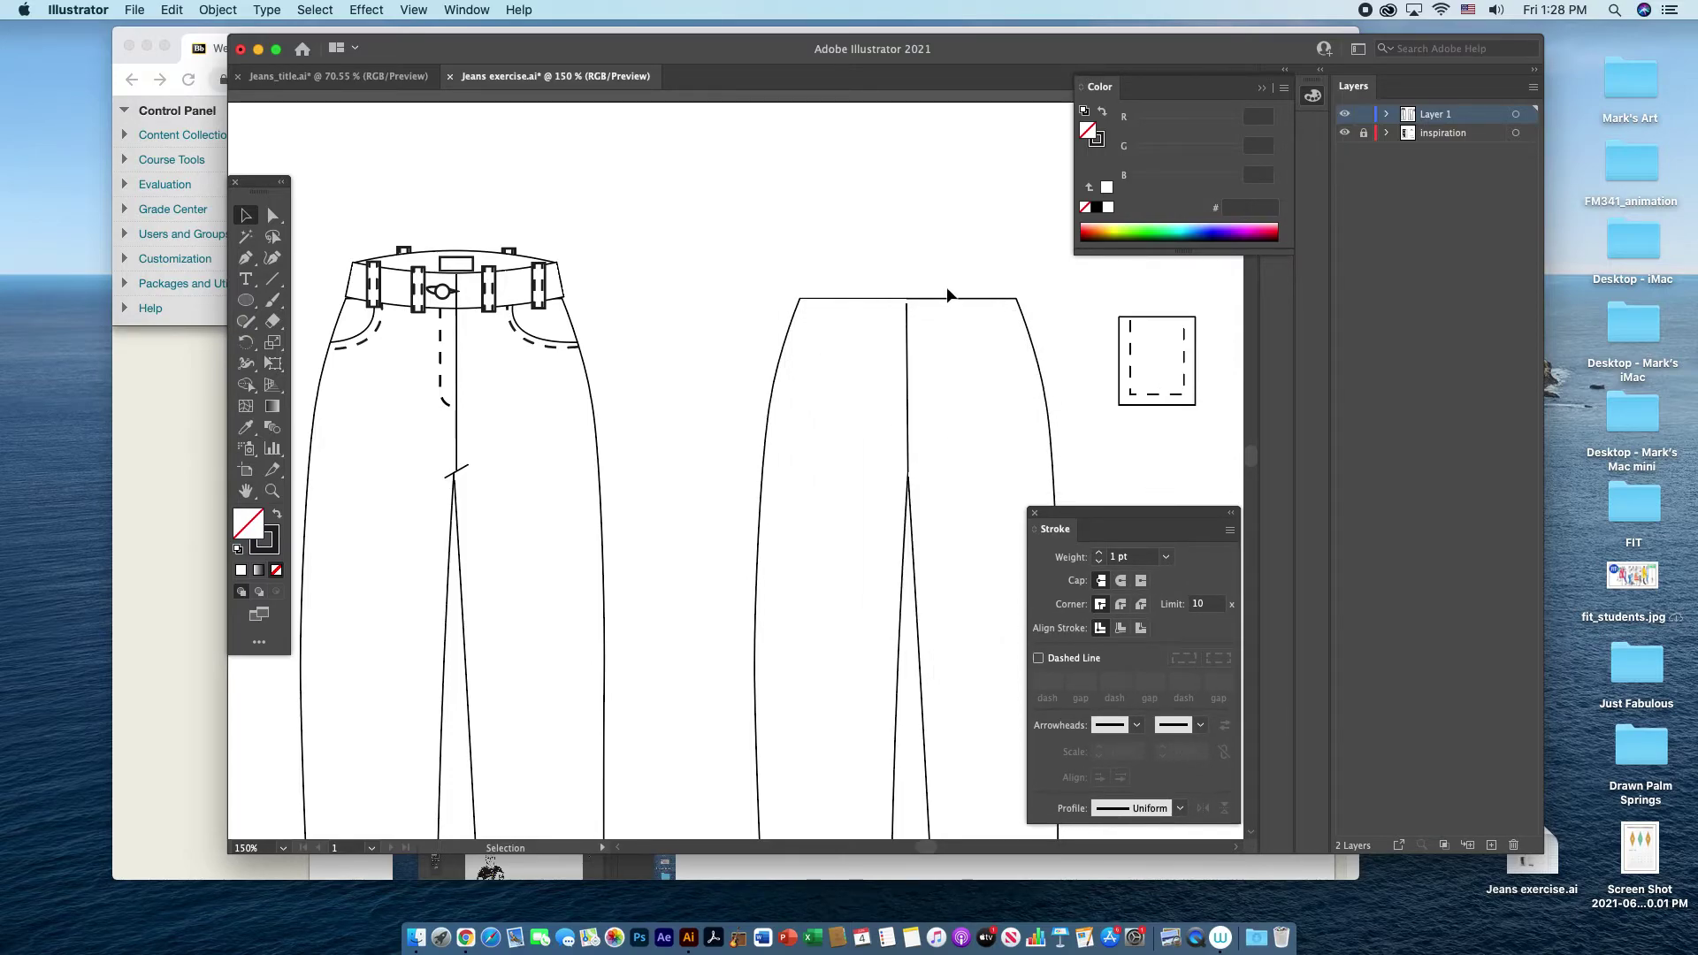
- Pen-draw a closed, white-filled waistband with a curved top edge across the back view
{"action": "left_click", "coordinate": [246, 257]}
{"action": "left_click", "coordinate": [800, 301]}
{"action": "left_click", "coordinate": [818, 263]}
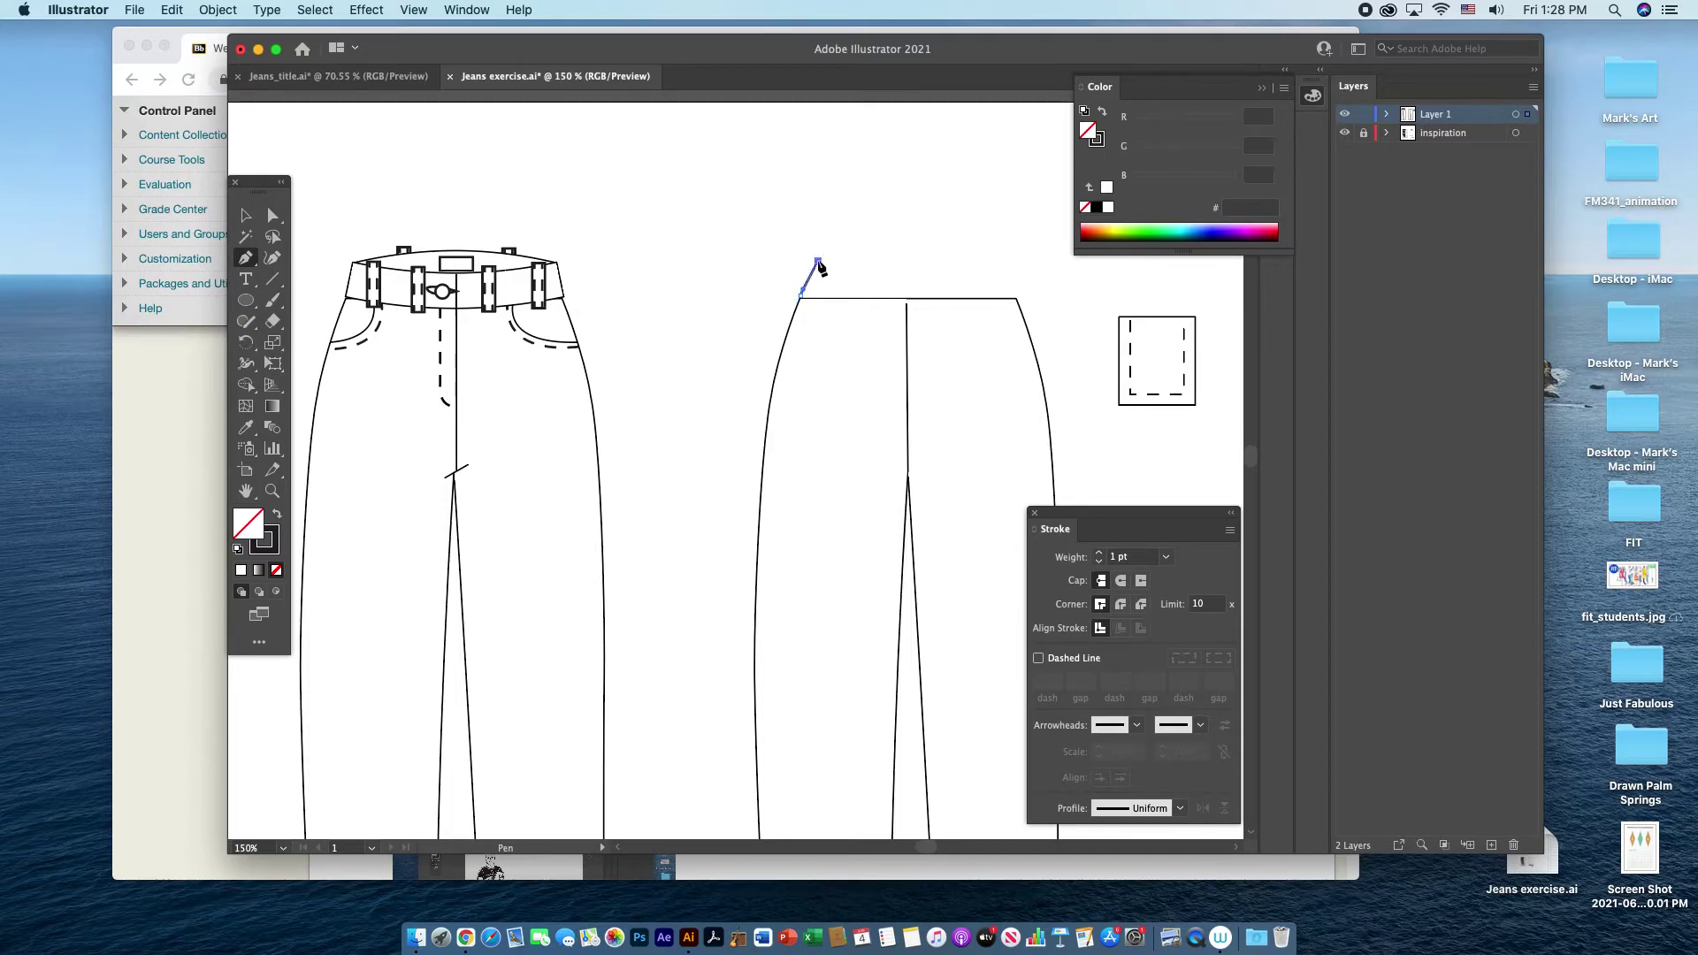
{"action": "left_click", "coordinate": [237, 549]}
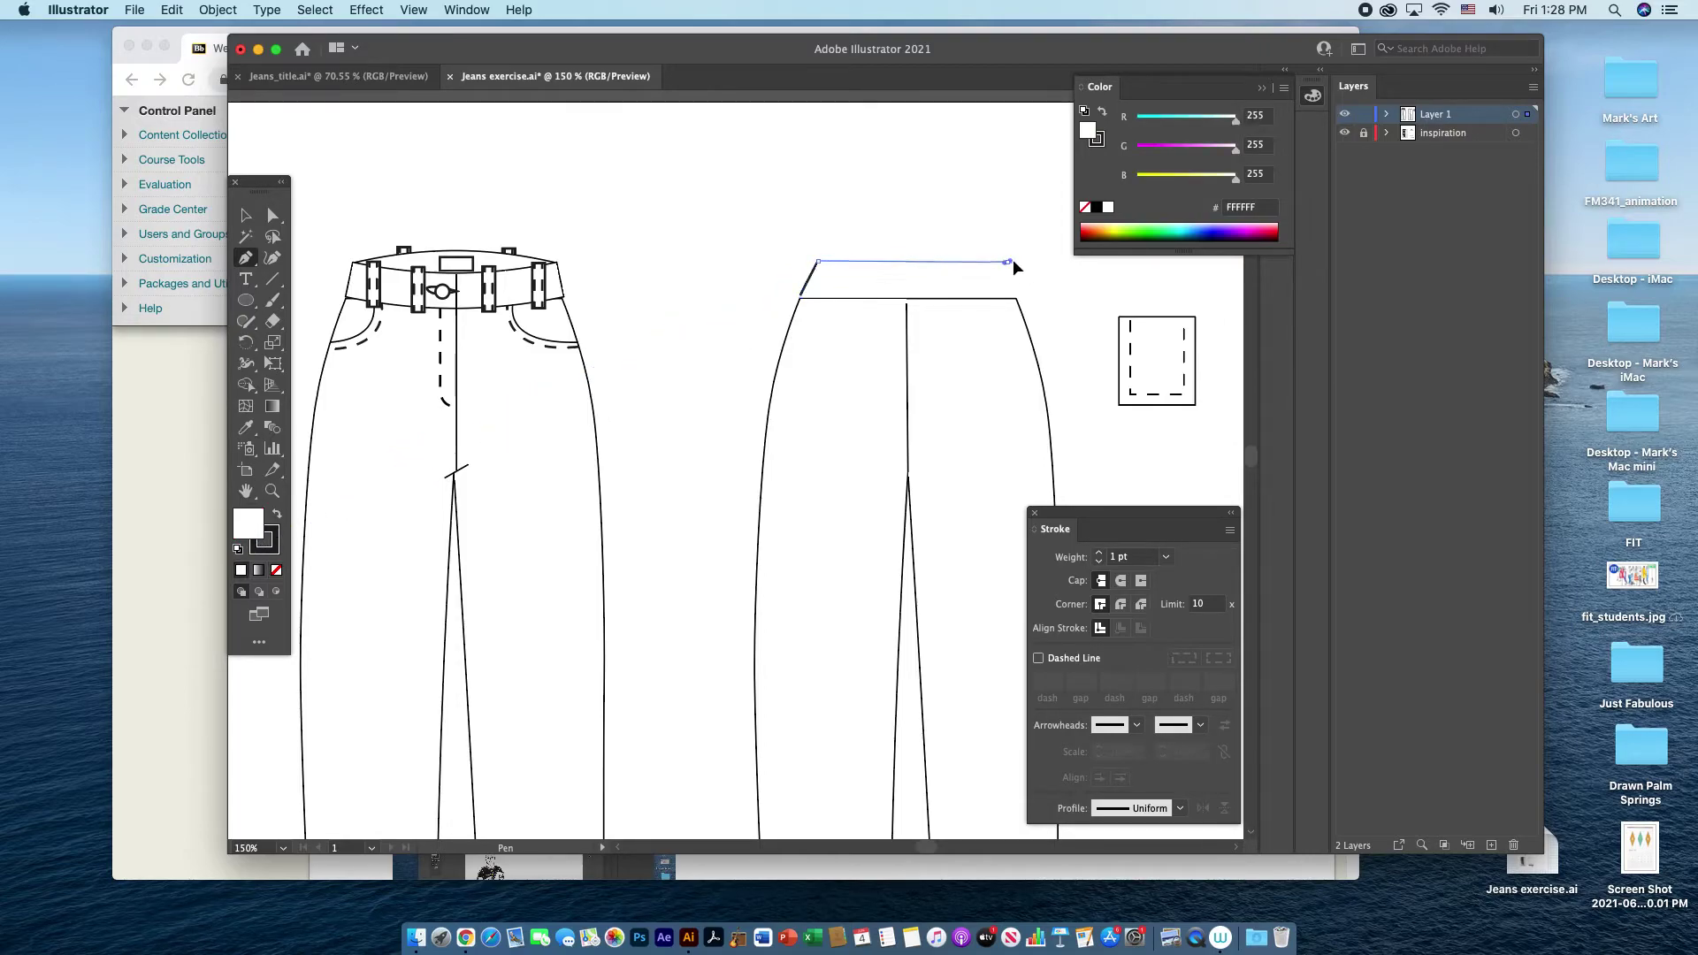
{"action": "left_click_drag", "start_coordinate": [1009, 262], "coordinate": [1062, 245]}
{"action": "key", "text": "super+z"}
{"action": "left_click_drag", "start_coordinate": [1008, 264], "coordinate": [1131, 302]}
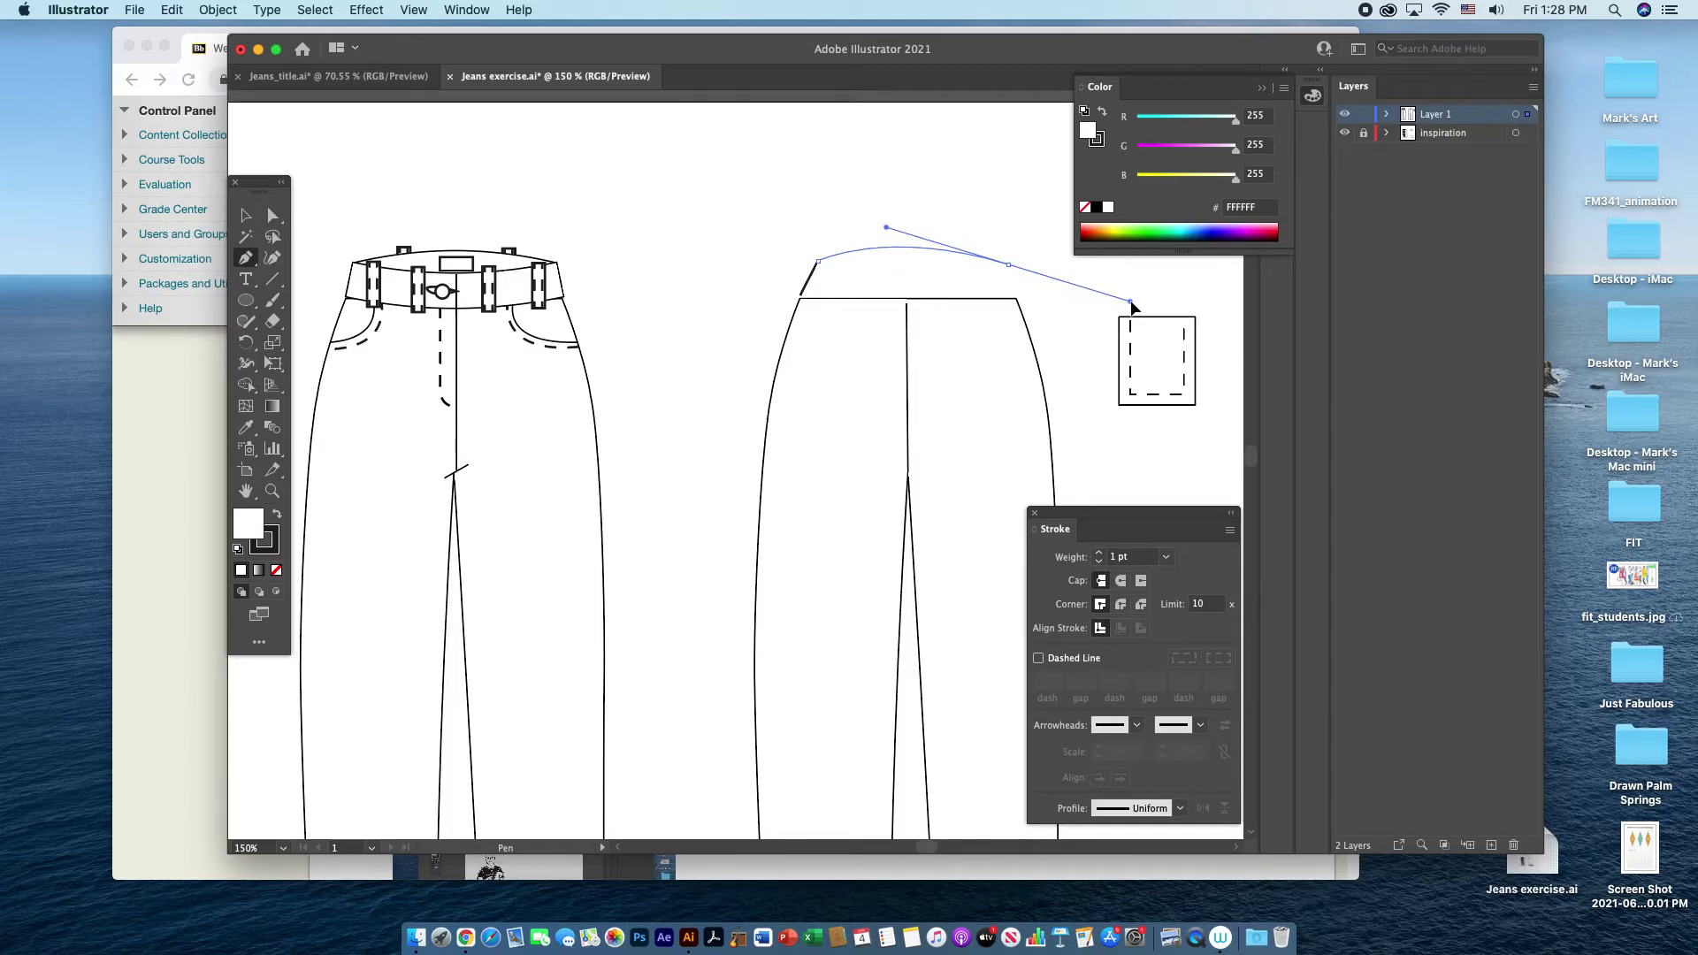
{"action": "left_click", "coordinate": [1009, 264]}
{"action": "left_click", "coordinate": [1017, 299]}
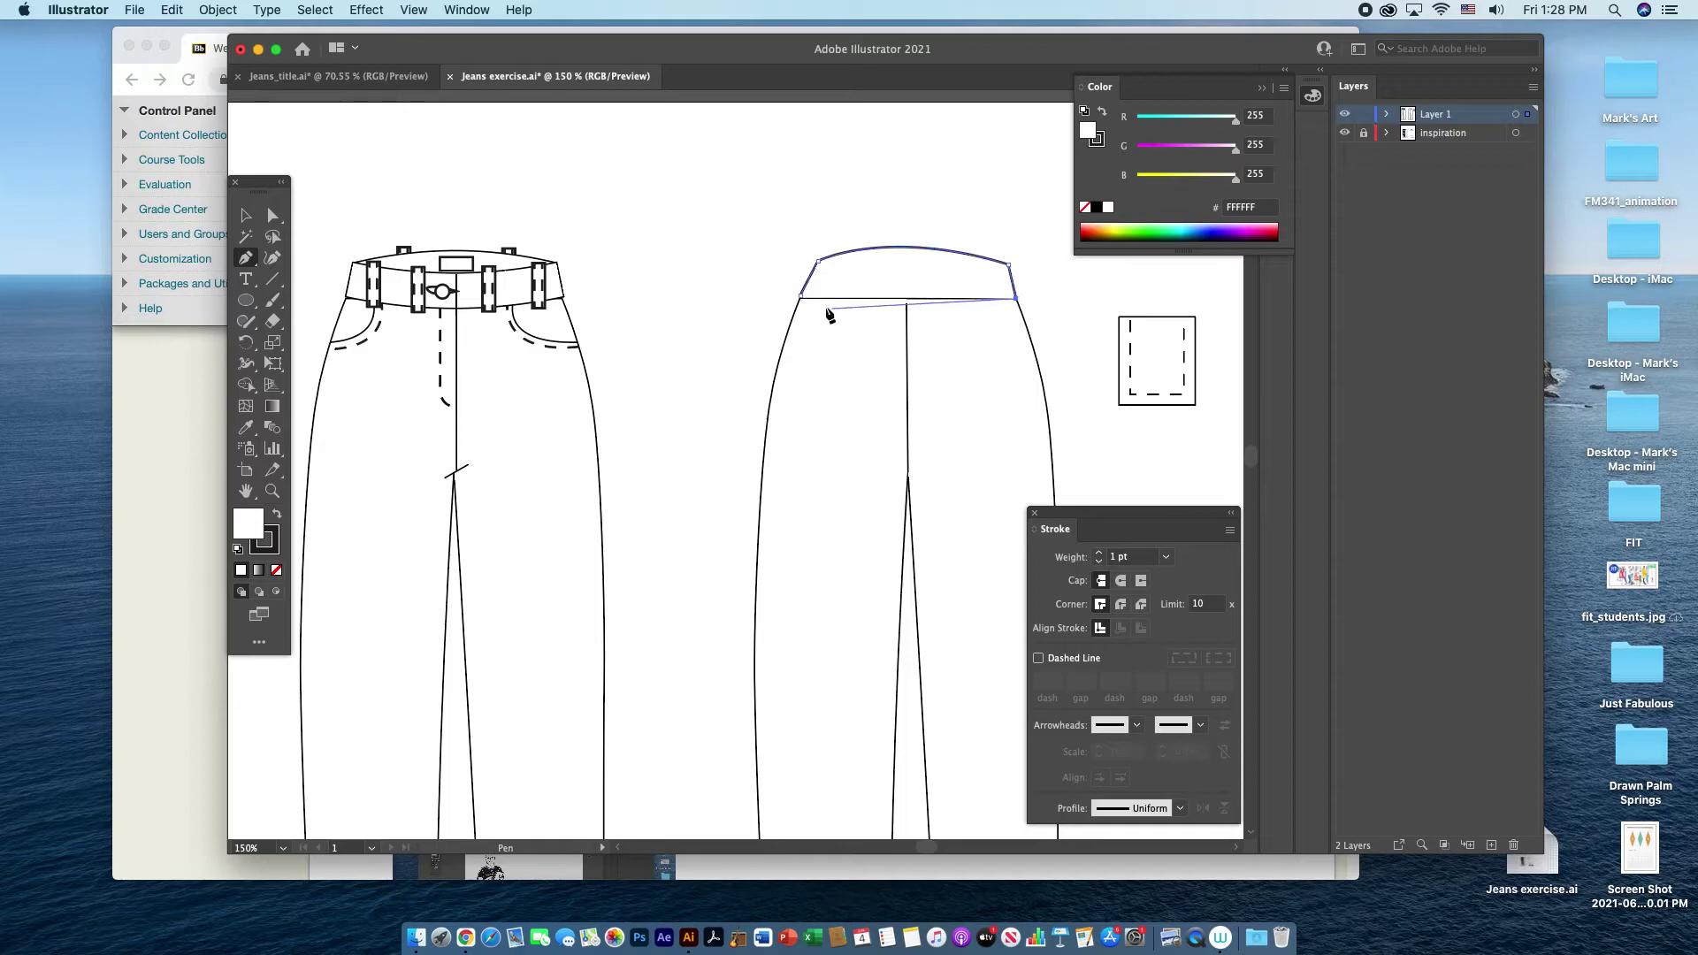
{"action": "left_click_drag", "start_coordinate": [799, 299], "coordinate": [303, 244]}
{"action": "key", "text": "v"}
- Drag the back waistband's top edge down slightly
{"action": "left_click", "coordinate": [911, 170]}
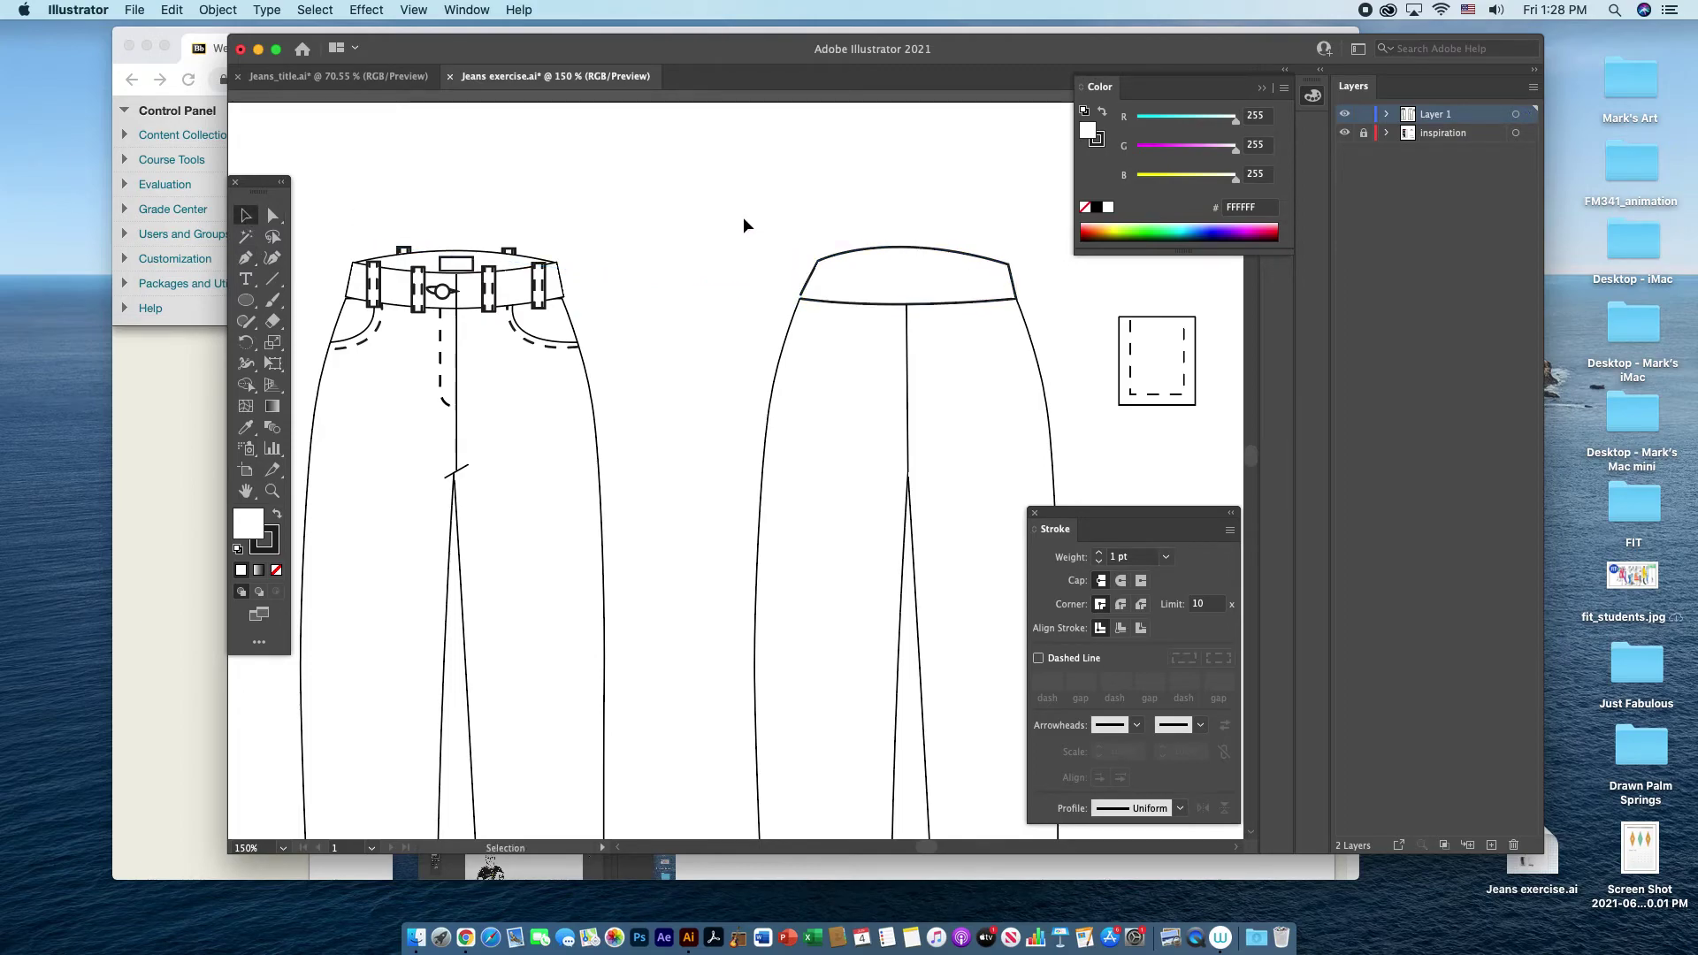
{"action": "left_click", "coordinate": [904, 249]}
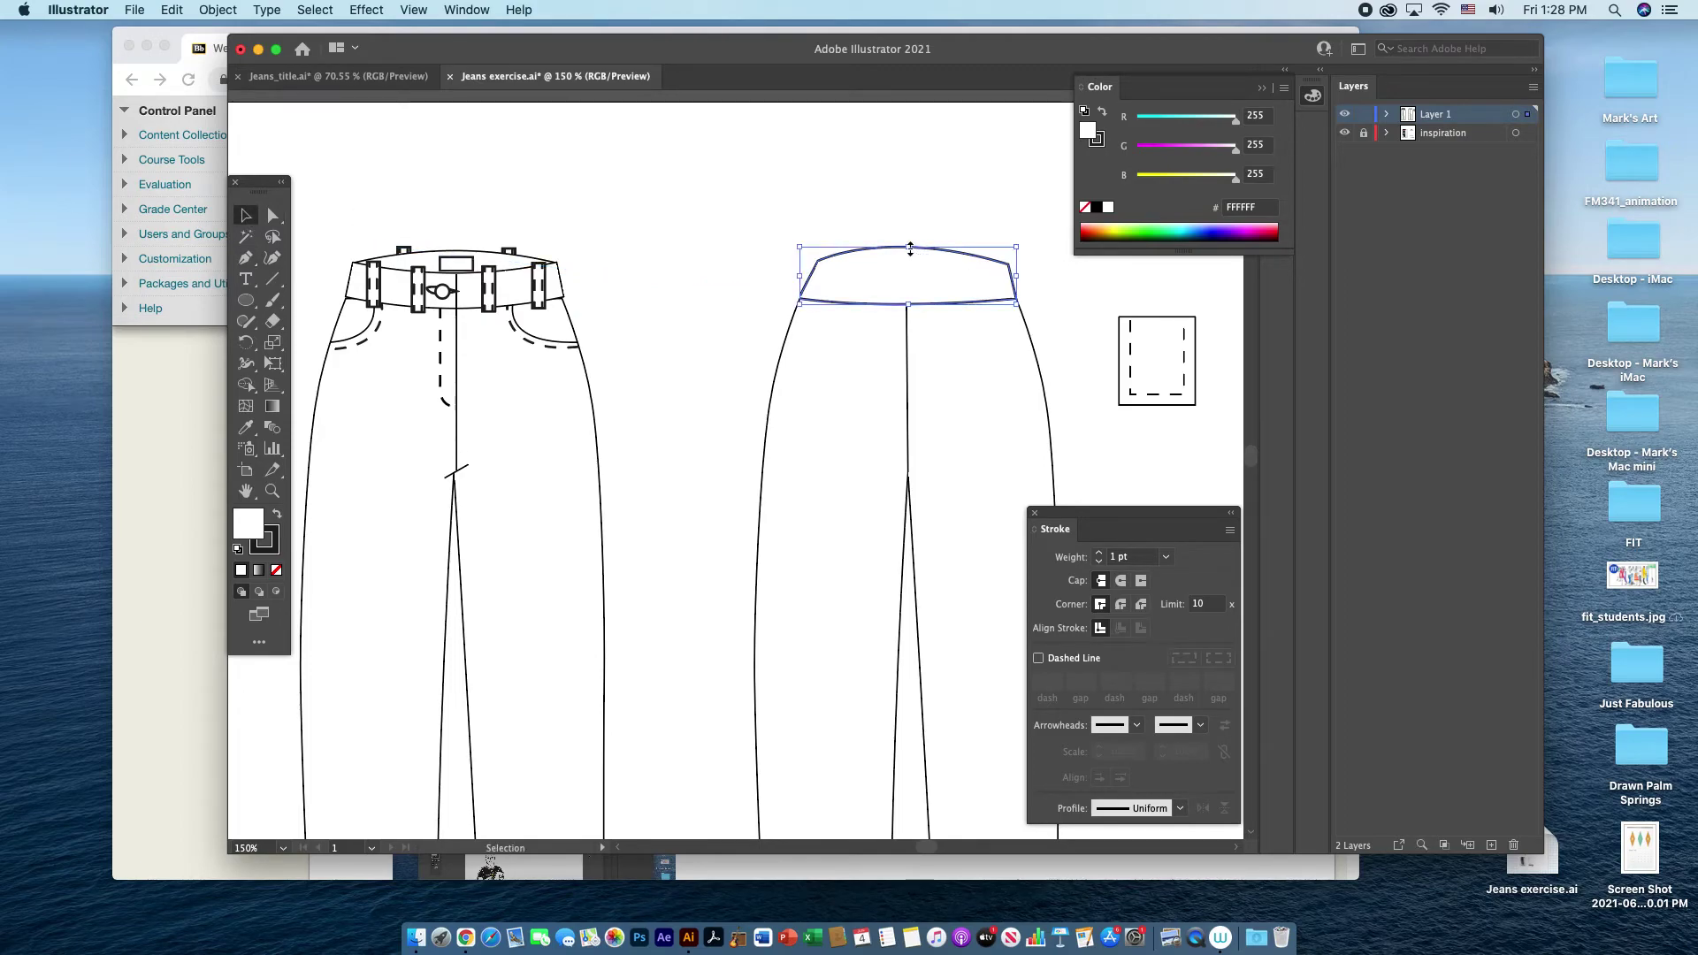
{"action": "left_click_drag", "start_coordinate": [910, 247], "coordinate": [911, 258]}
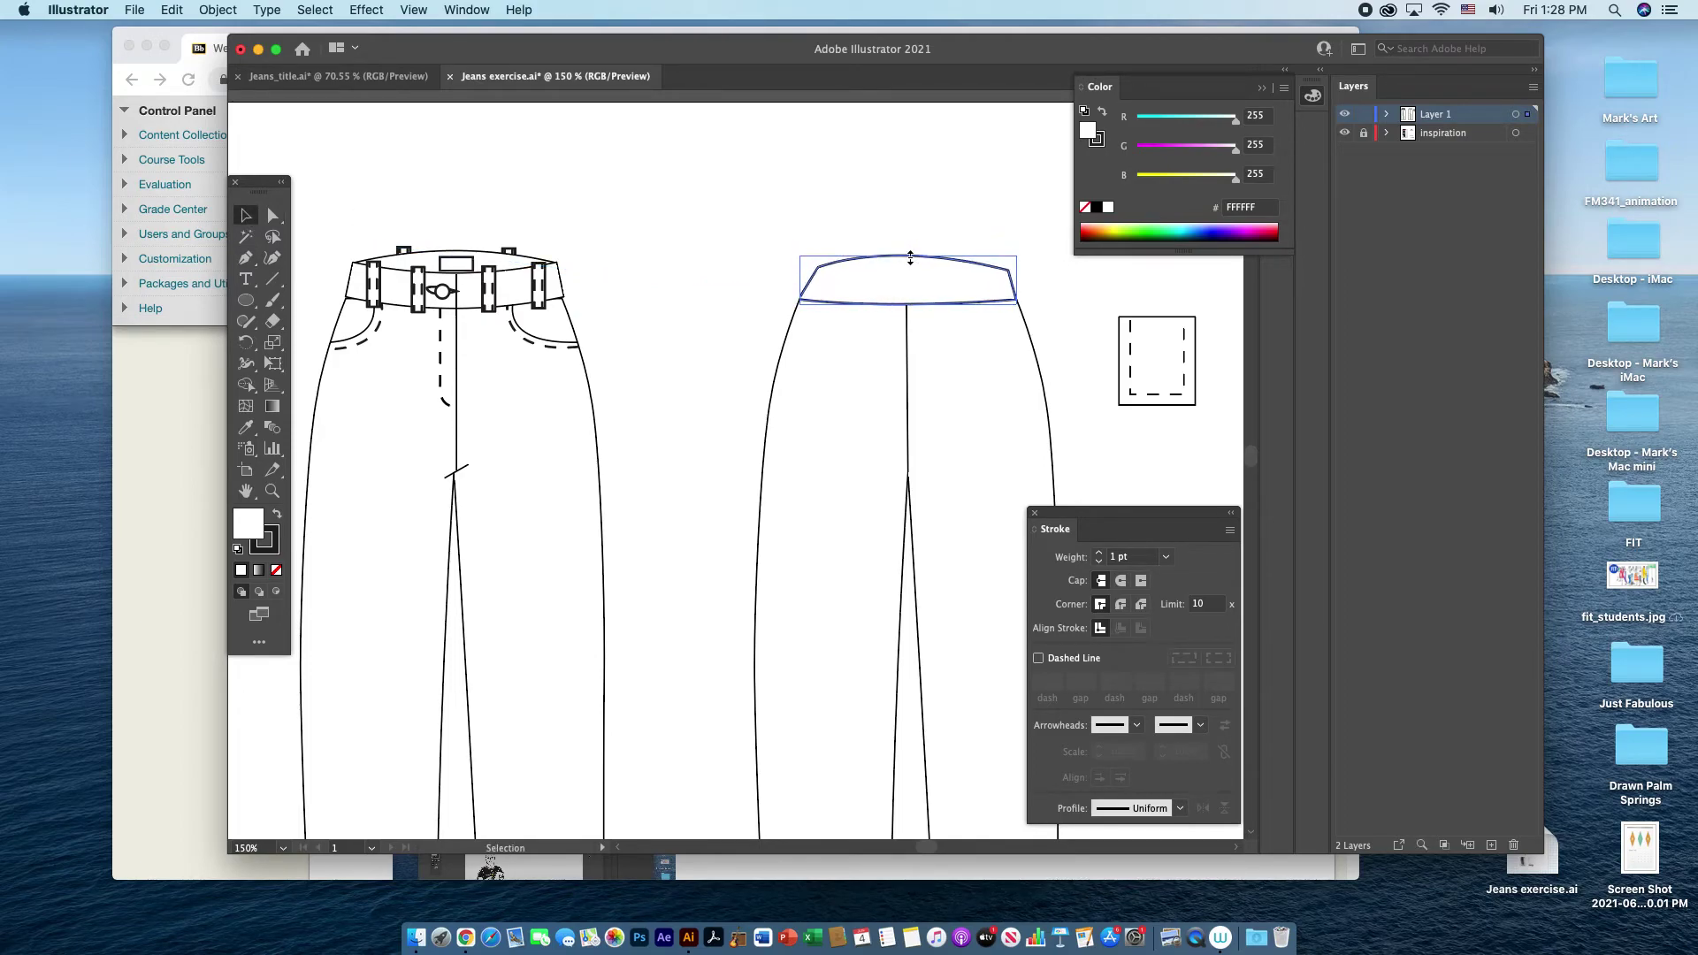
- Copy a front belt loop onto the back waistband, bring it forward, and duplicate it rightward
{"action": "left_click", "coordinate": [1075, 274]}
{"action": "left_click", "coordinate": [539, 300]}
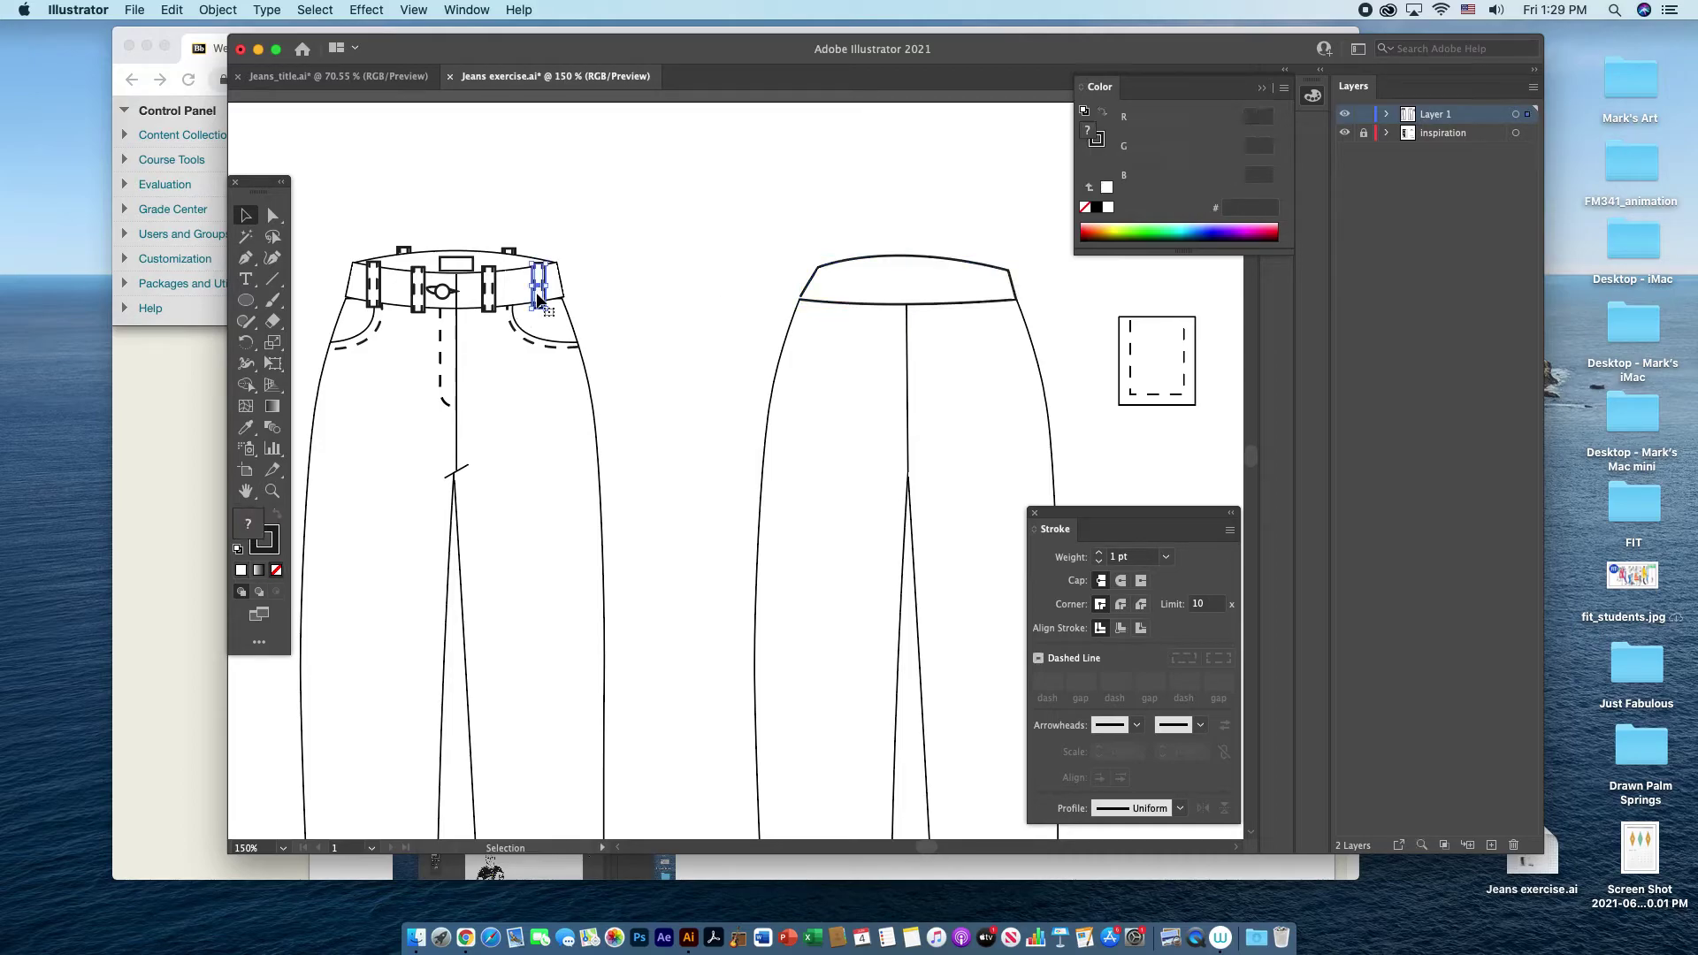
{"action": "left_click_drag", "start_coordinate": [539, 300], "coordinate": [852, 302]}
{"action": "right_click", "coordinate": [851, 301]}
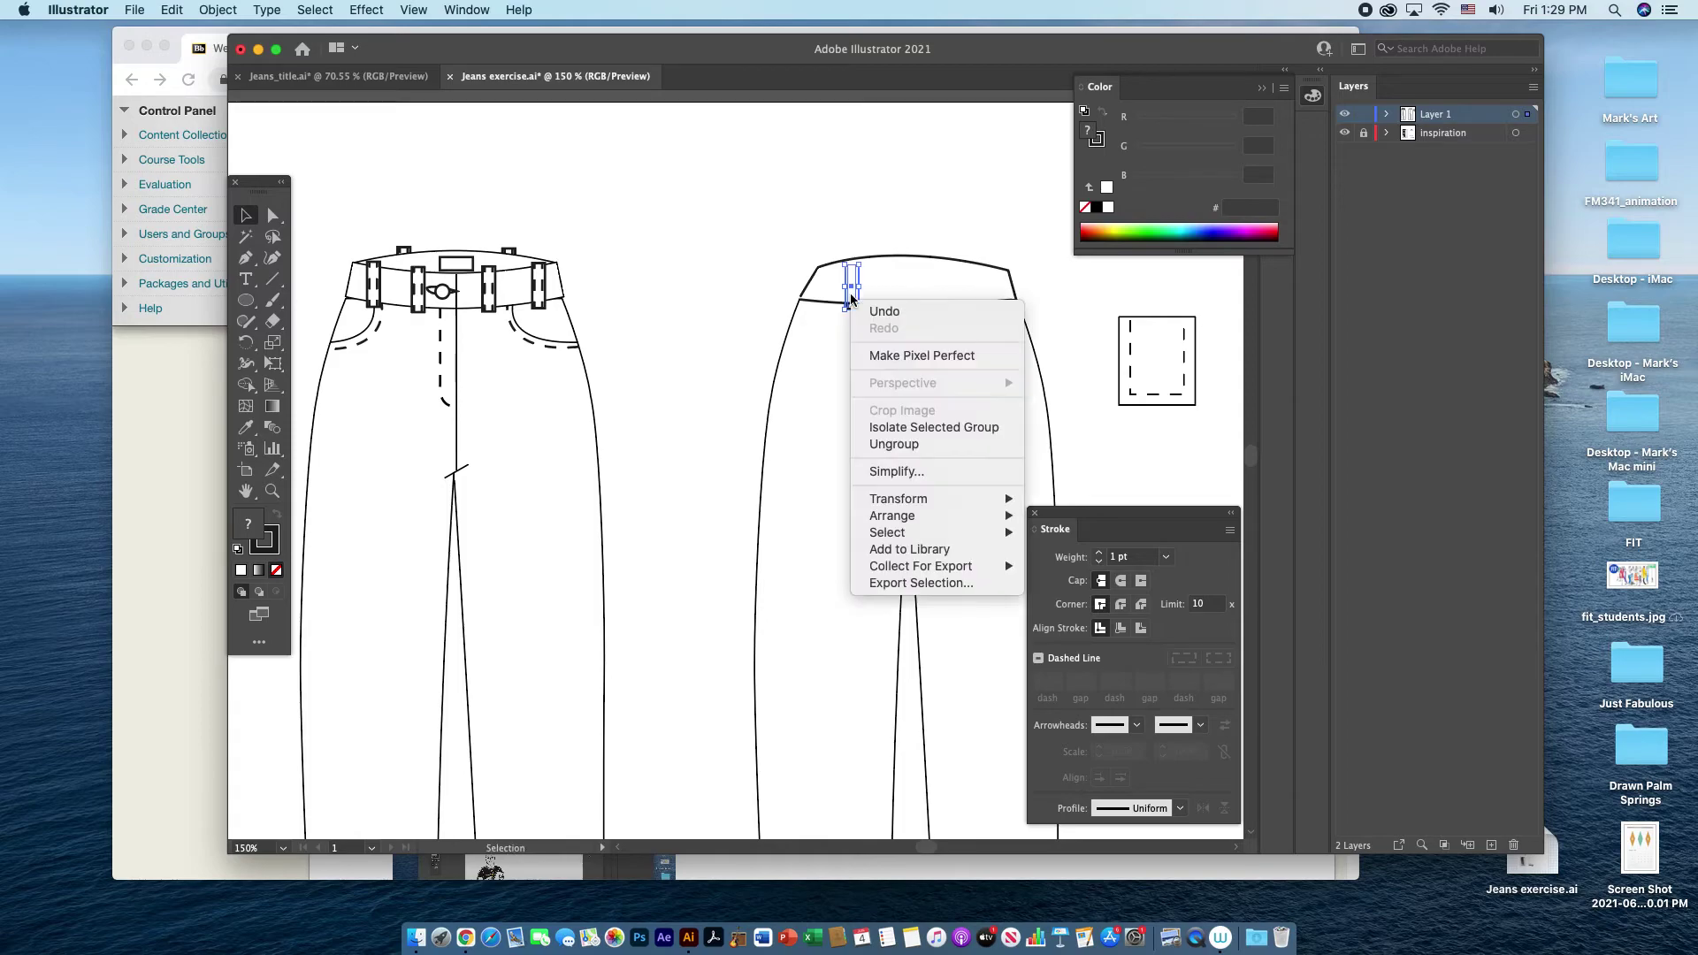
{"action": "mouse_move", "coordinate": [893, 519]}
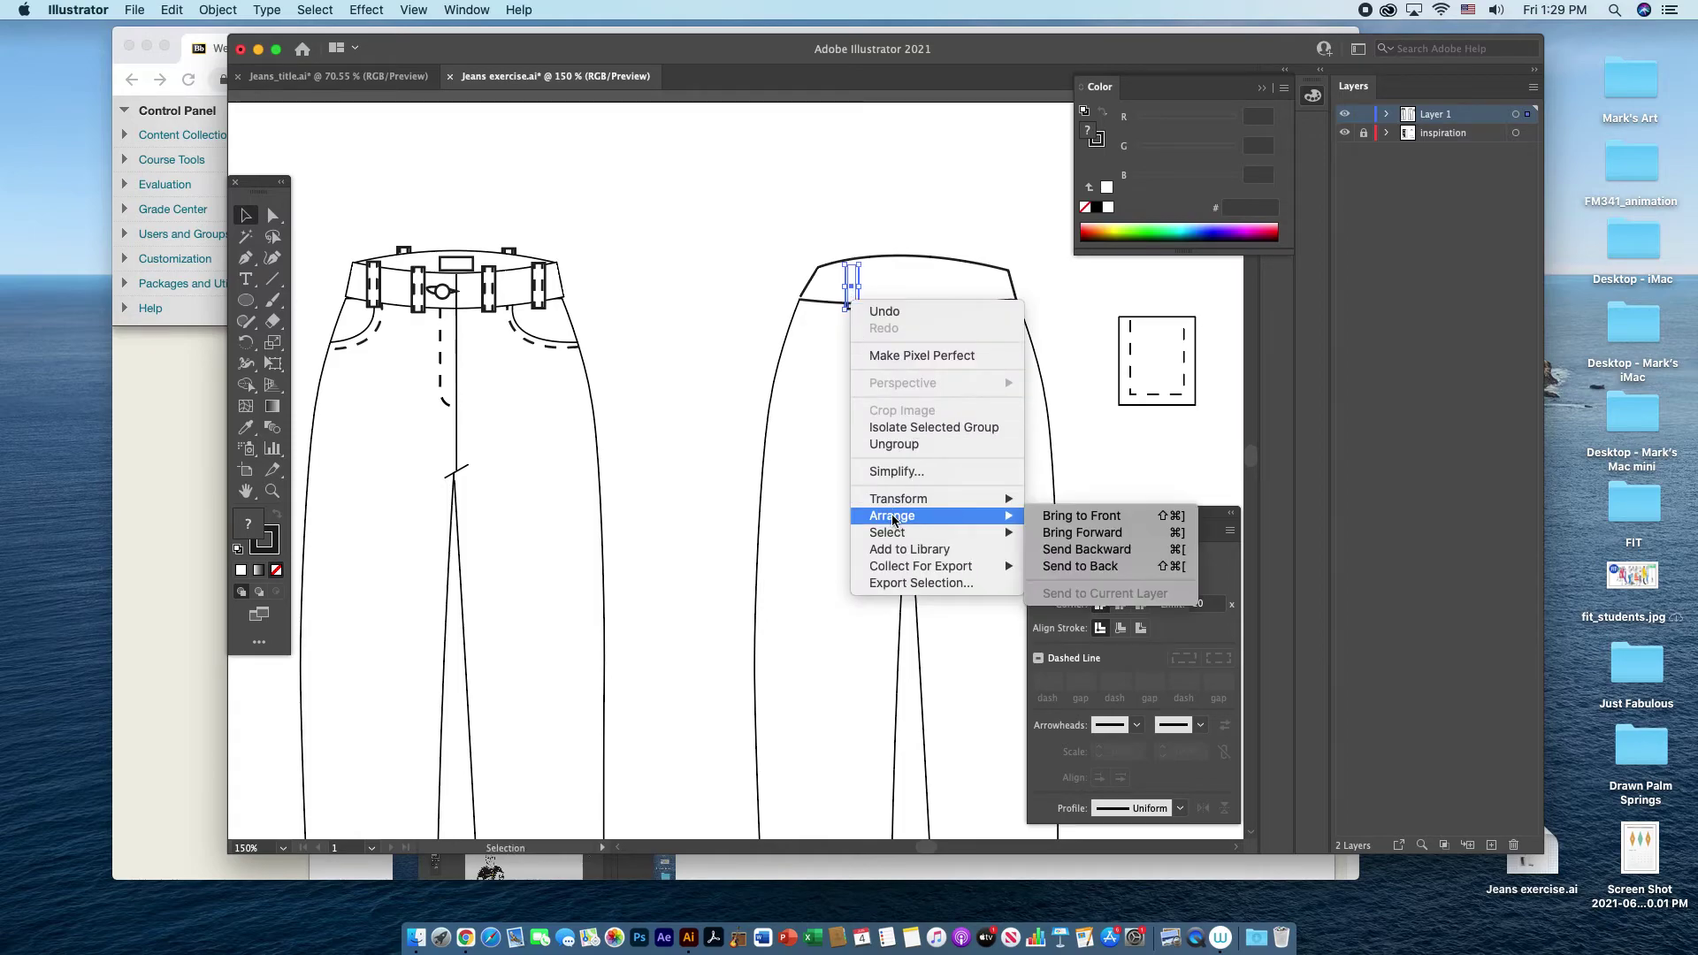
{"action": "left_click", "coordinate": [1083, 516]}
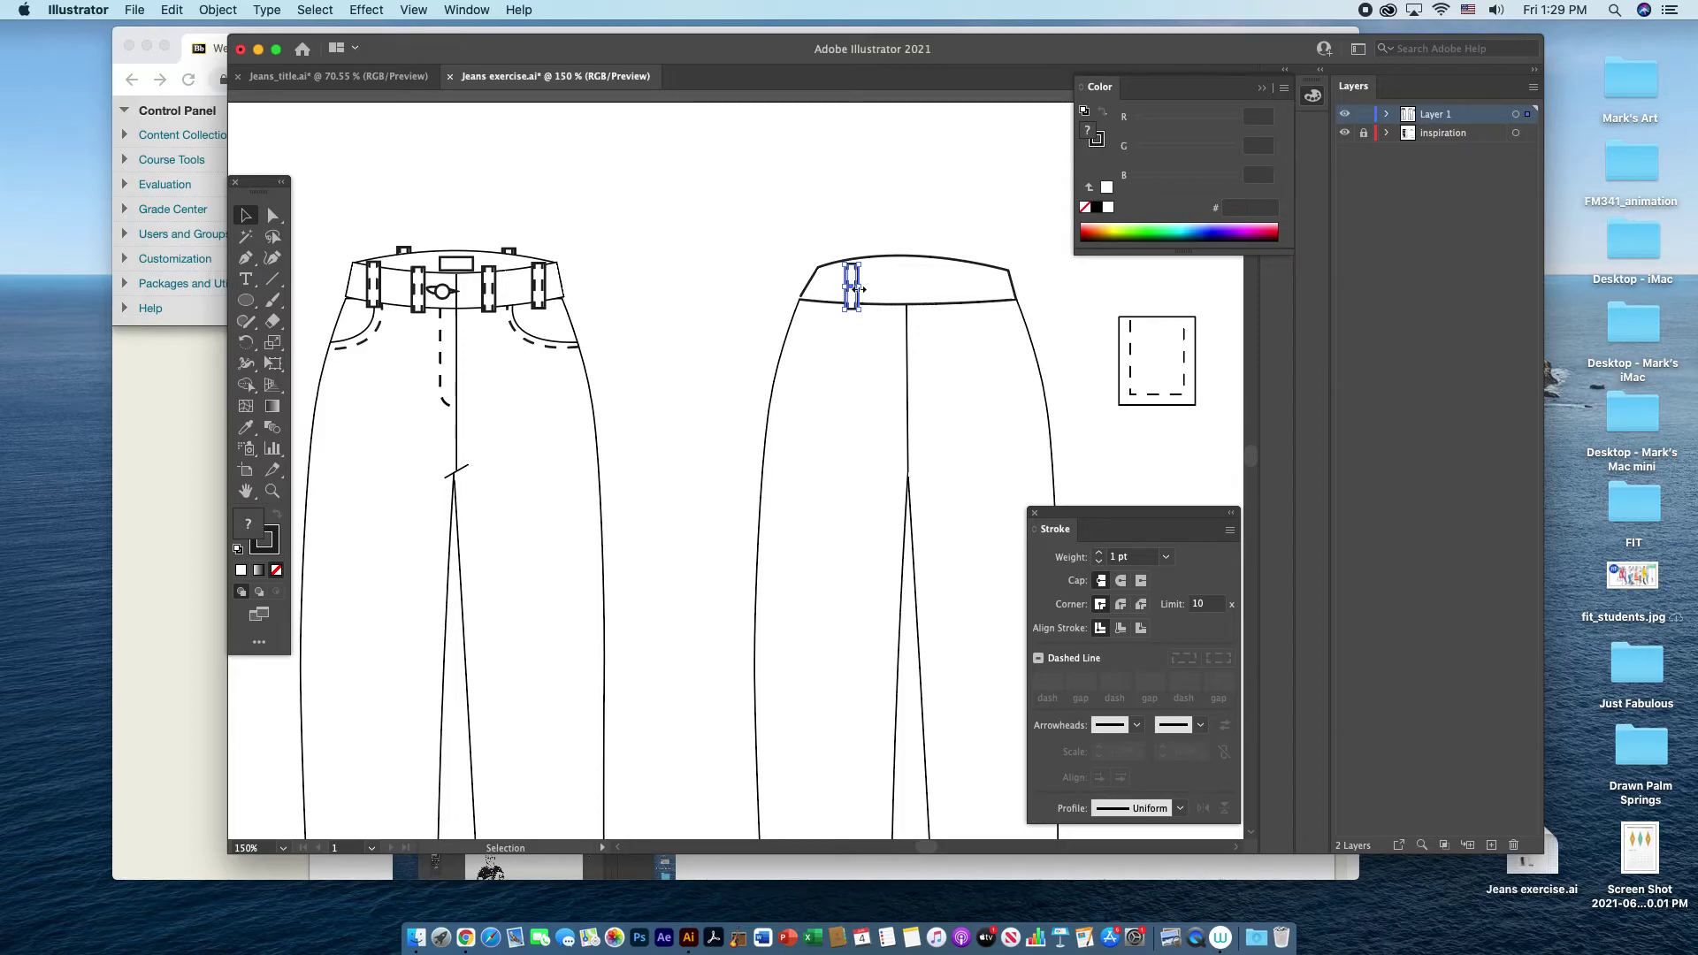
{"action": "key", "text": "super+equal"}
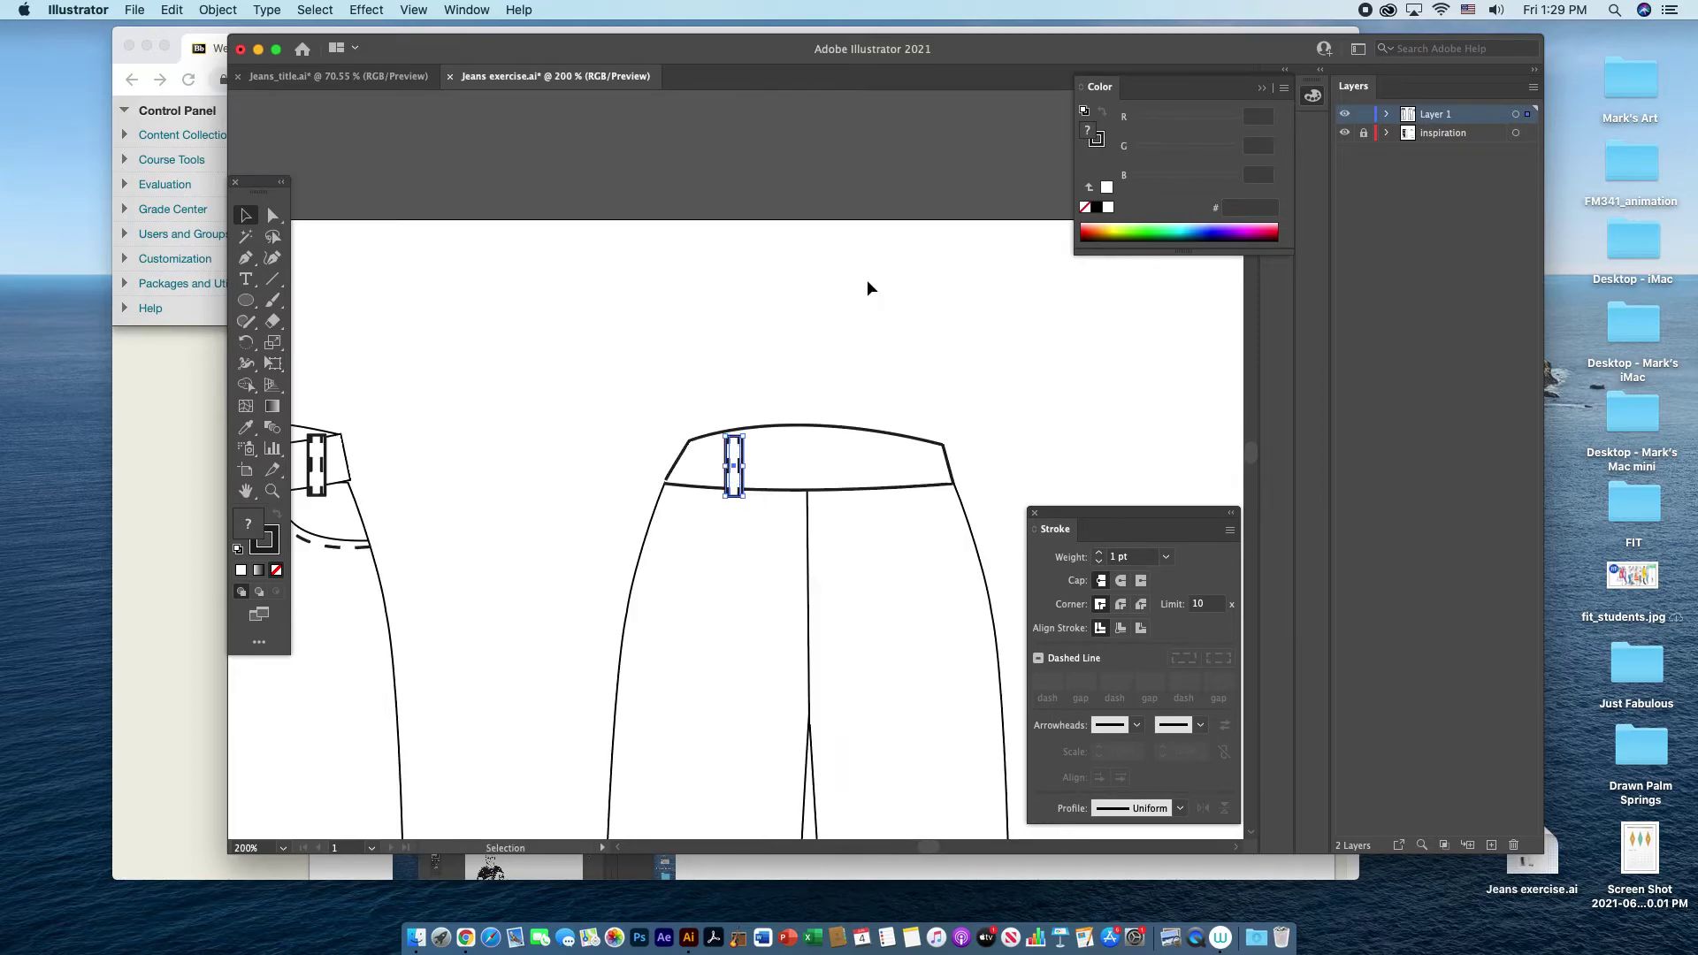
{"action": "left_click_drag", "start_coordinate": [735, 471], "coordinate": [900, 471]}
{"action": "left_click", "coordinate": [878, 391]}
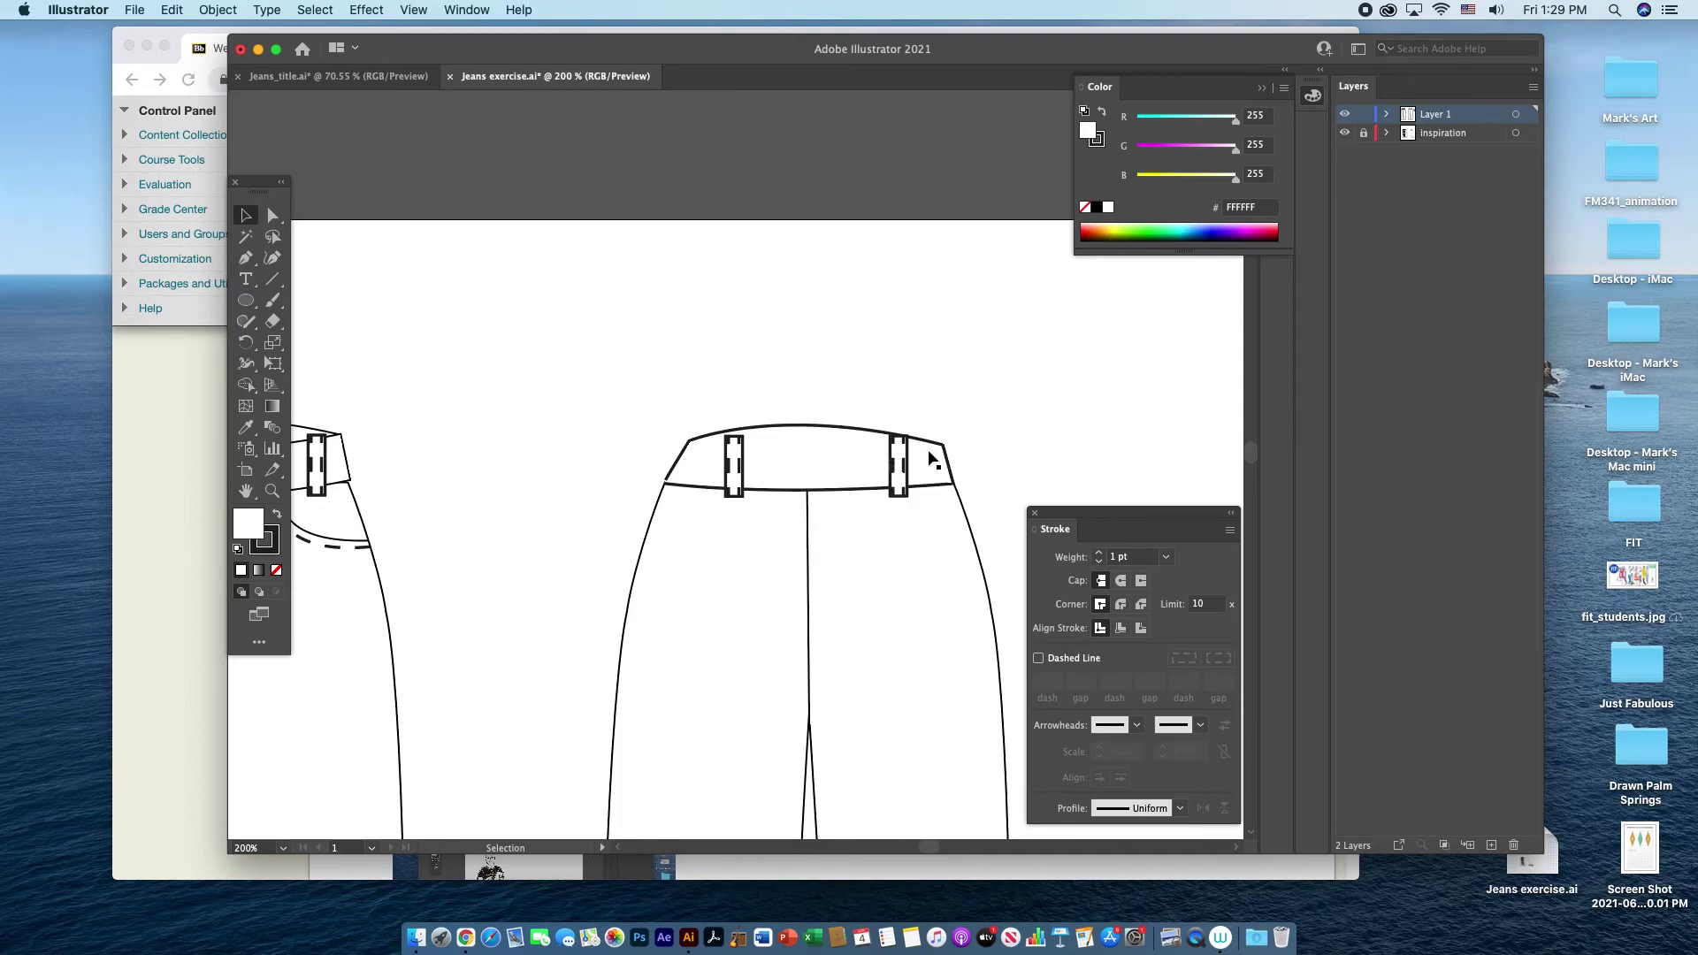
- Drag the back waistband's top edge down to flatten its curve
{"action": "left_click", "coordinate": [949, 465]}
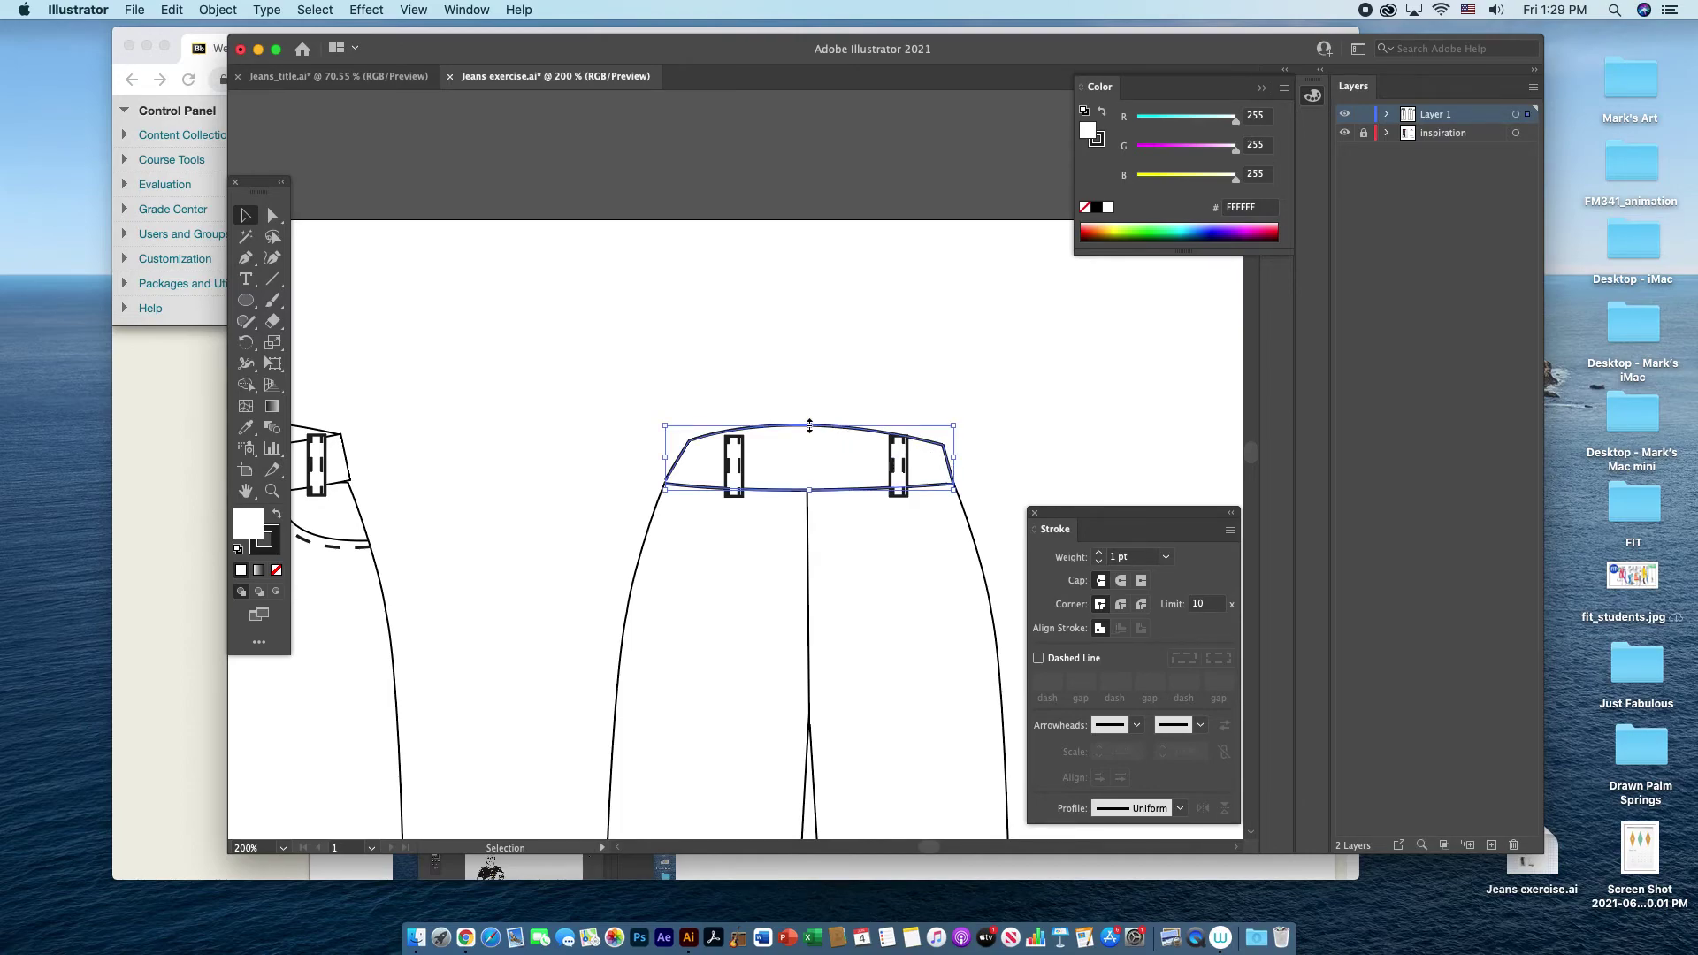
{"action": "left_click_drag", "start_coordinate": [810, 425], "coordinate": [809, 437]}
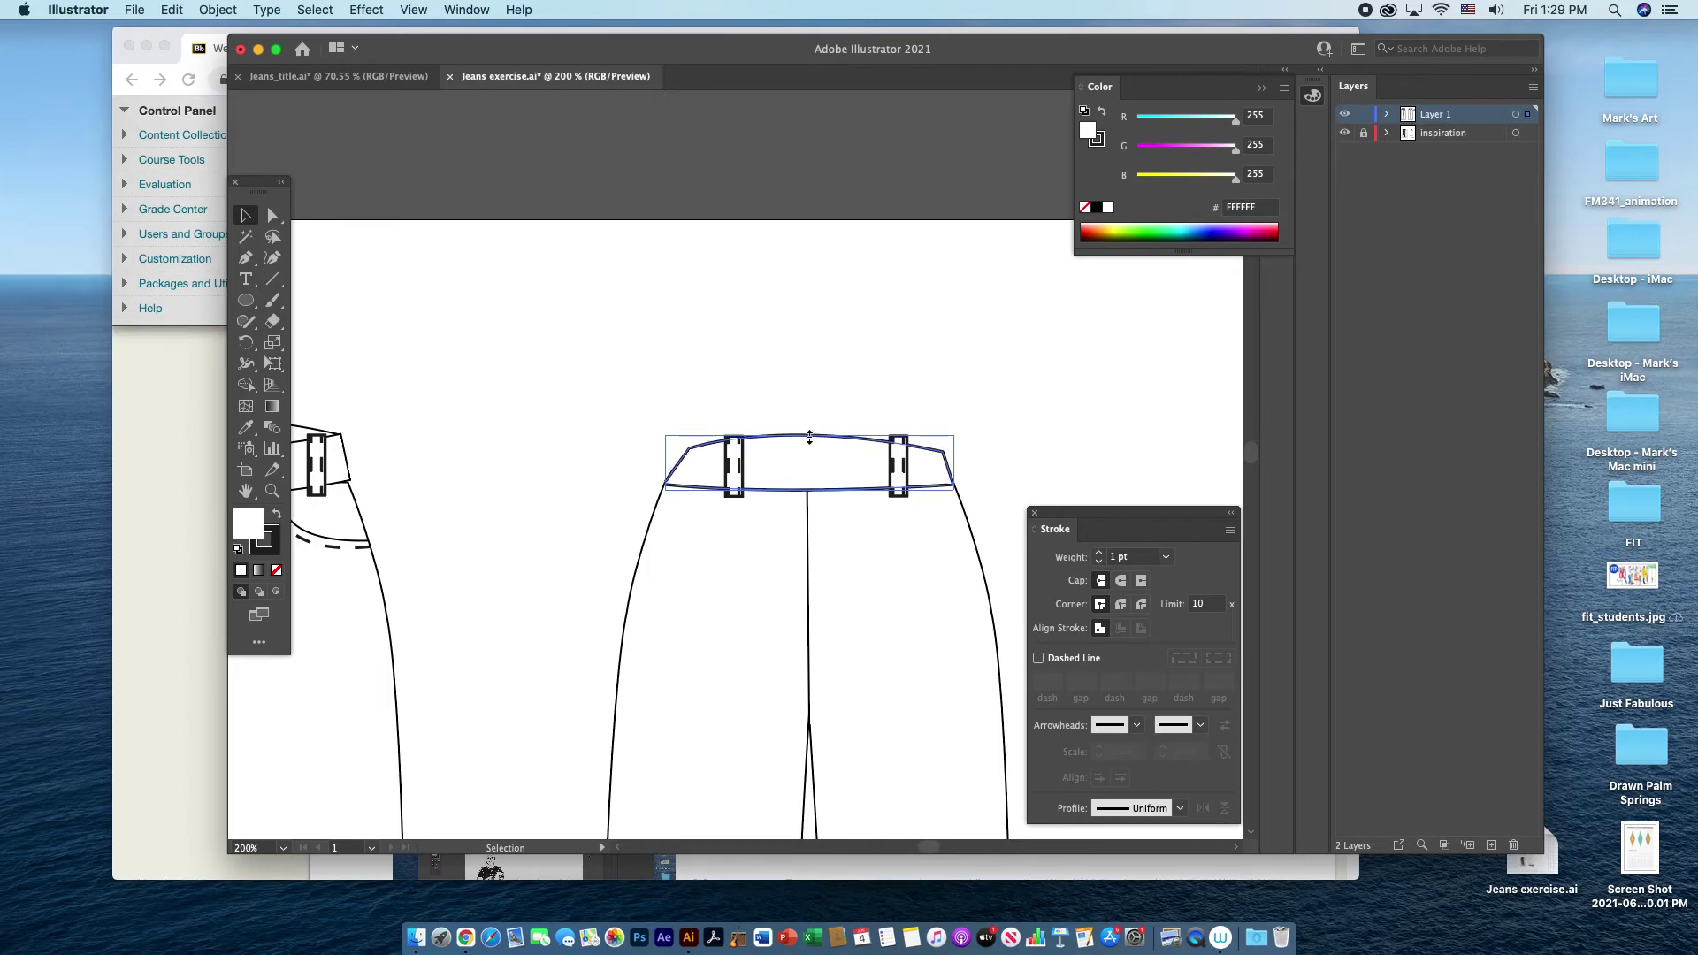
{"action": "left_click", "coordinate": [907, 372]}
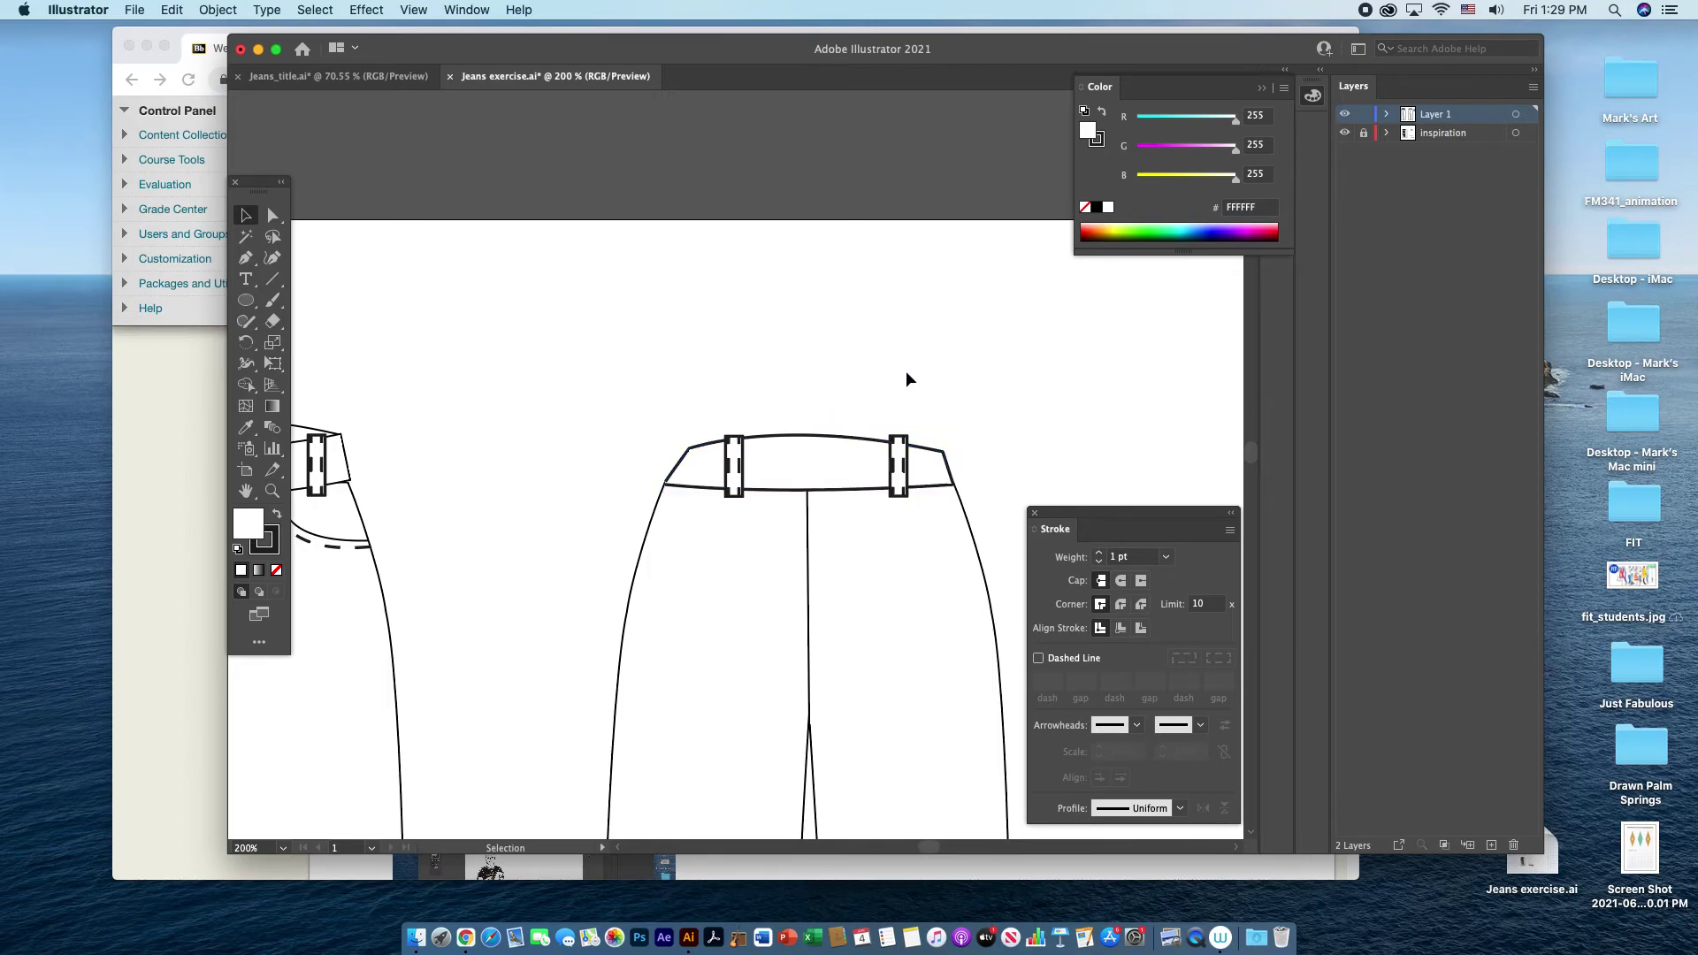
- Bring the dashed pocket box to front, place it on the back view's right, and copy it left
{"action": "key", "text": "super+minus"}
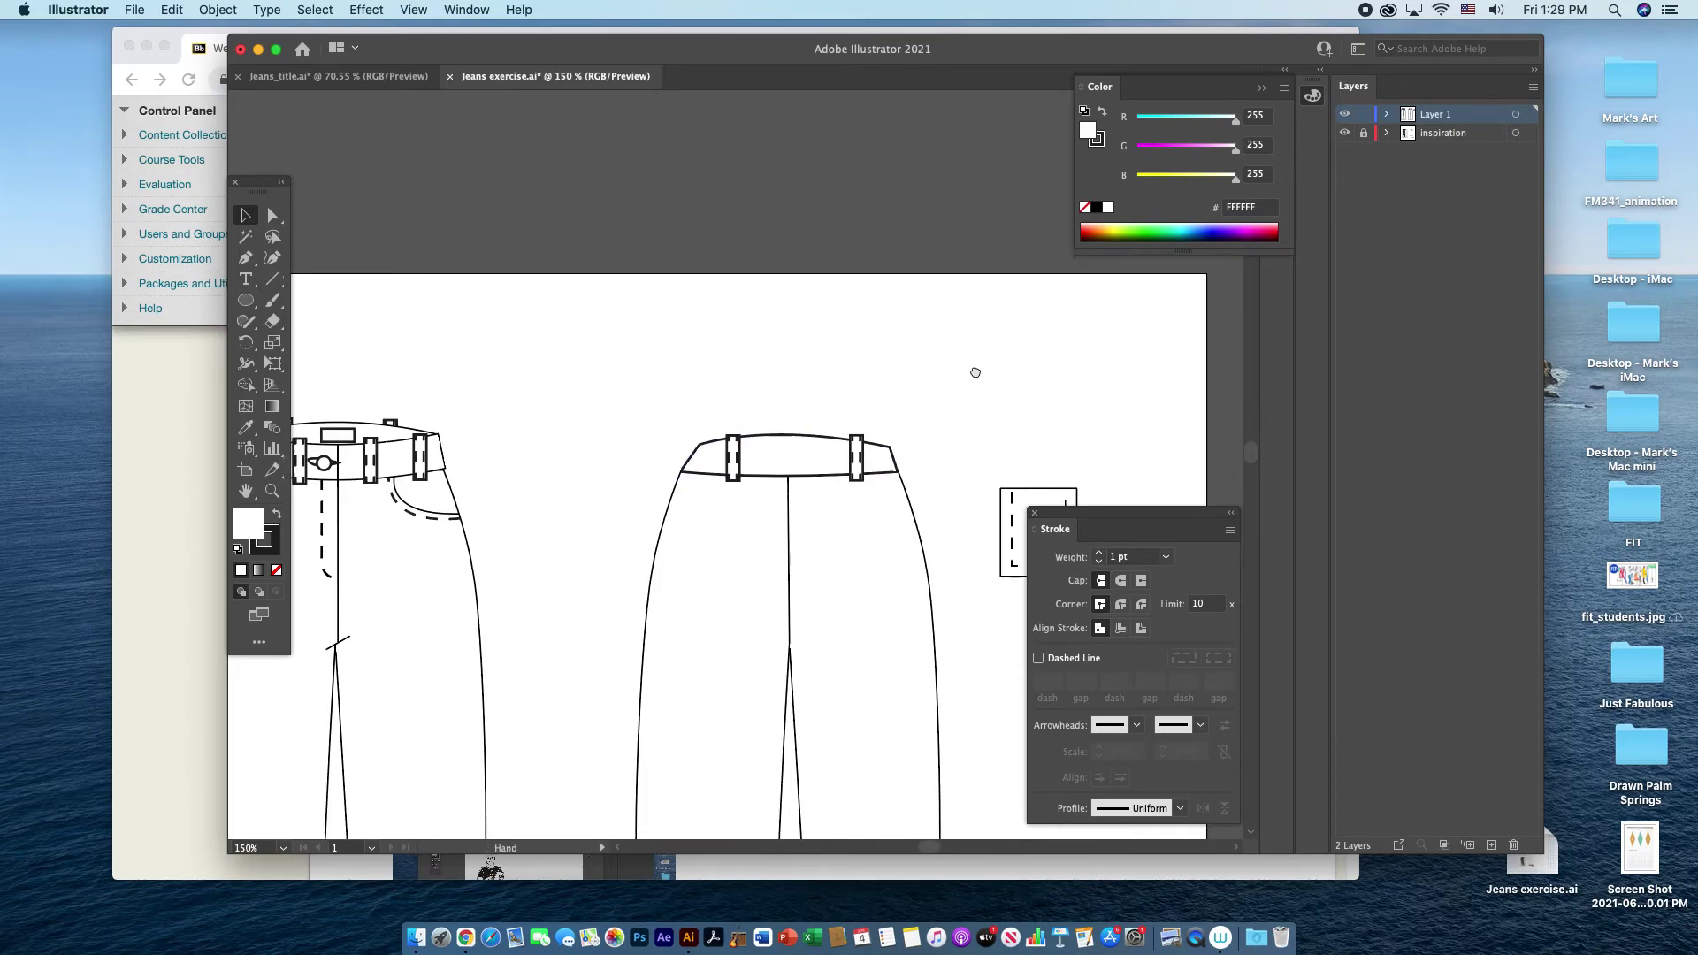
{"action": "scroll", "coordinate": [978, 368], "scroll_direction": "down", "scroll_amount": 3}
{"action": "left_click_drag", "start_coordinate": [978, 347], "coordinate": [841, 370]}
{"action": "right_click", "coordinate": [1011, 376]}
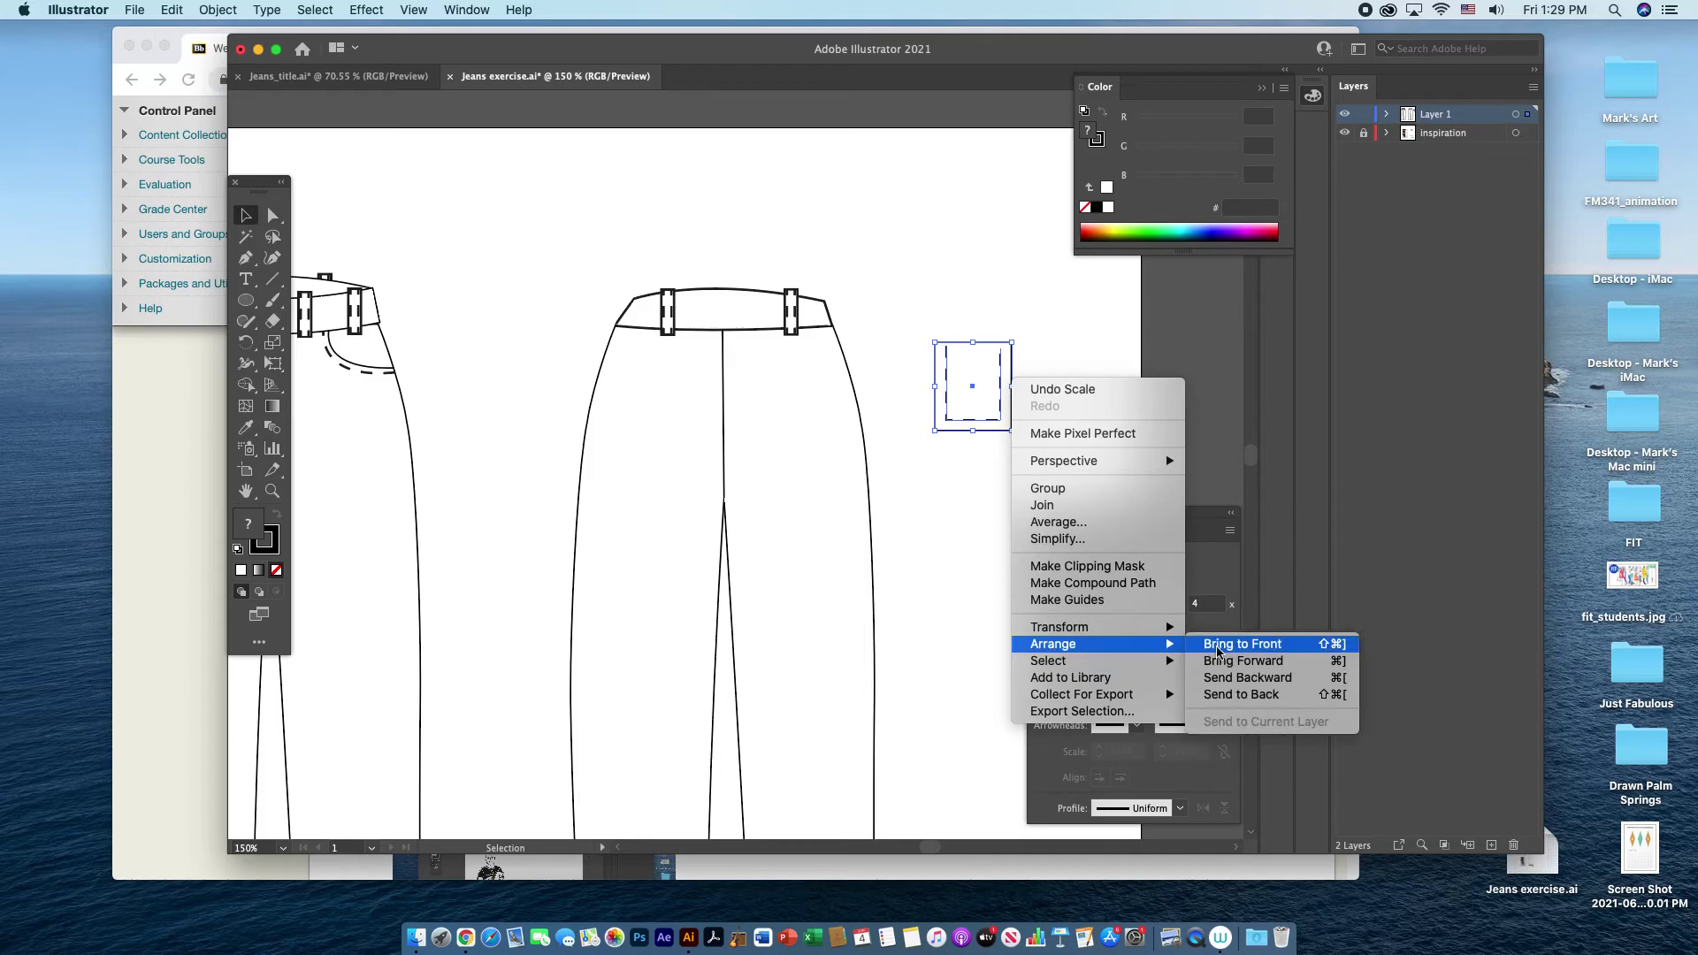
{"action": "left_click", "coordinate": [1217, 650]}
{"action": "left_click_drag", "start_coordinate": [973, 384], "coordinate": [910, 389]}
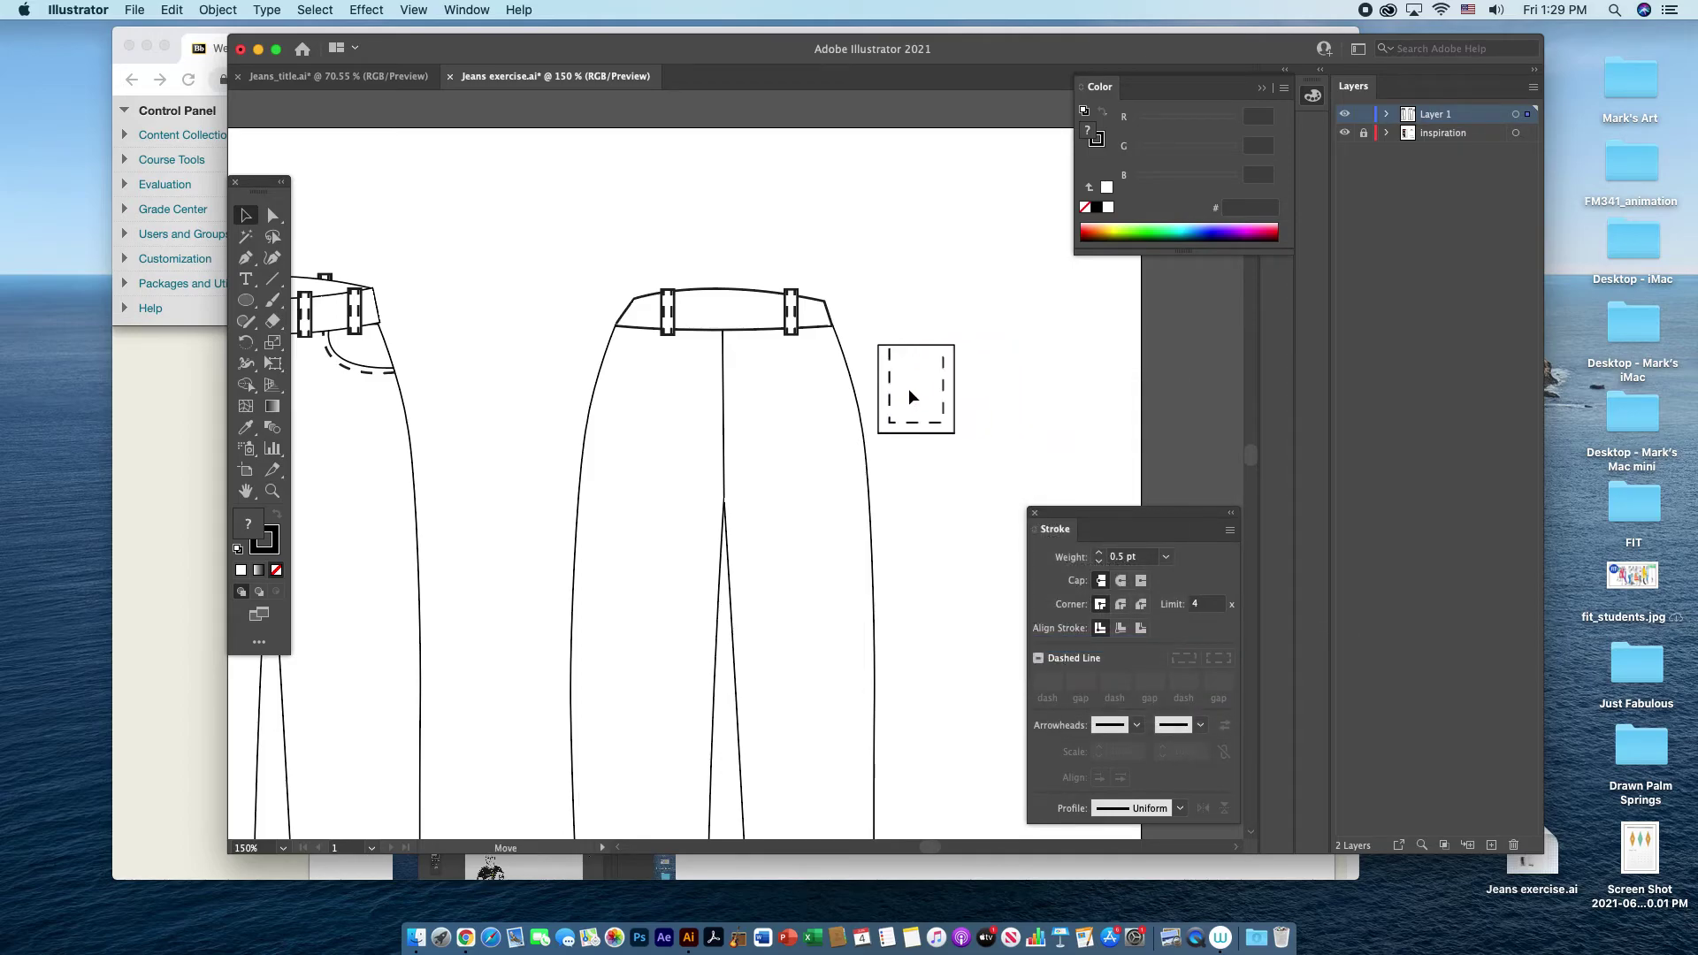
{"action": "left_click_drag", "start_coordinate": [790, 400], "coordinate": [789, 401]}
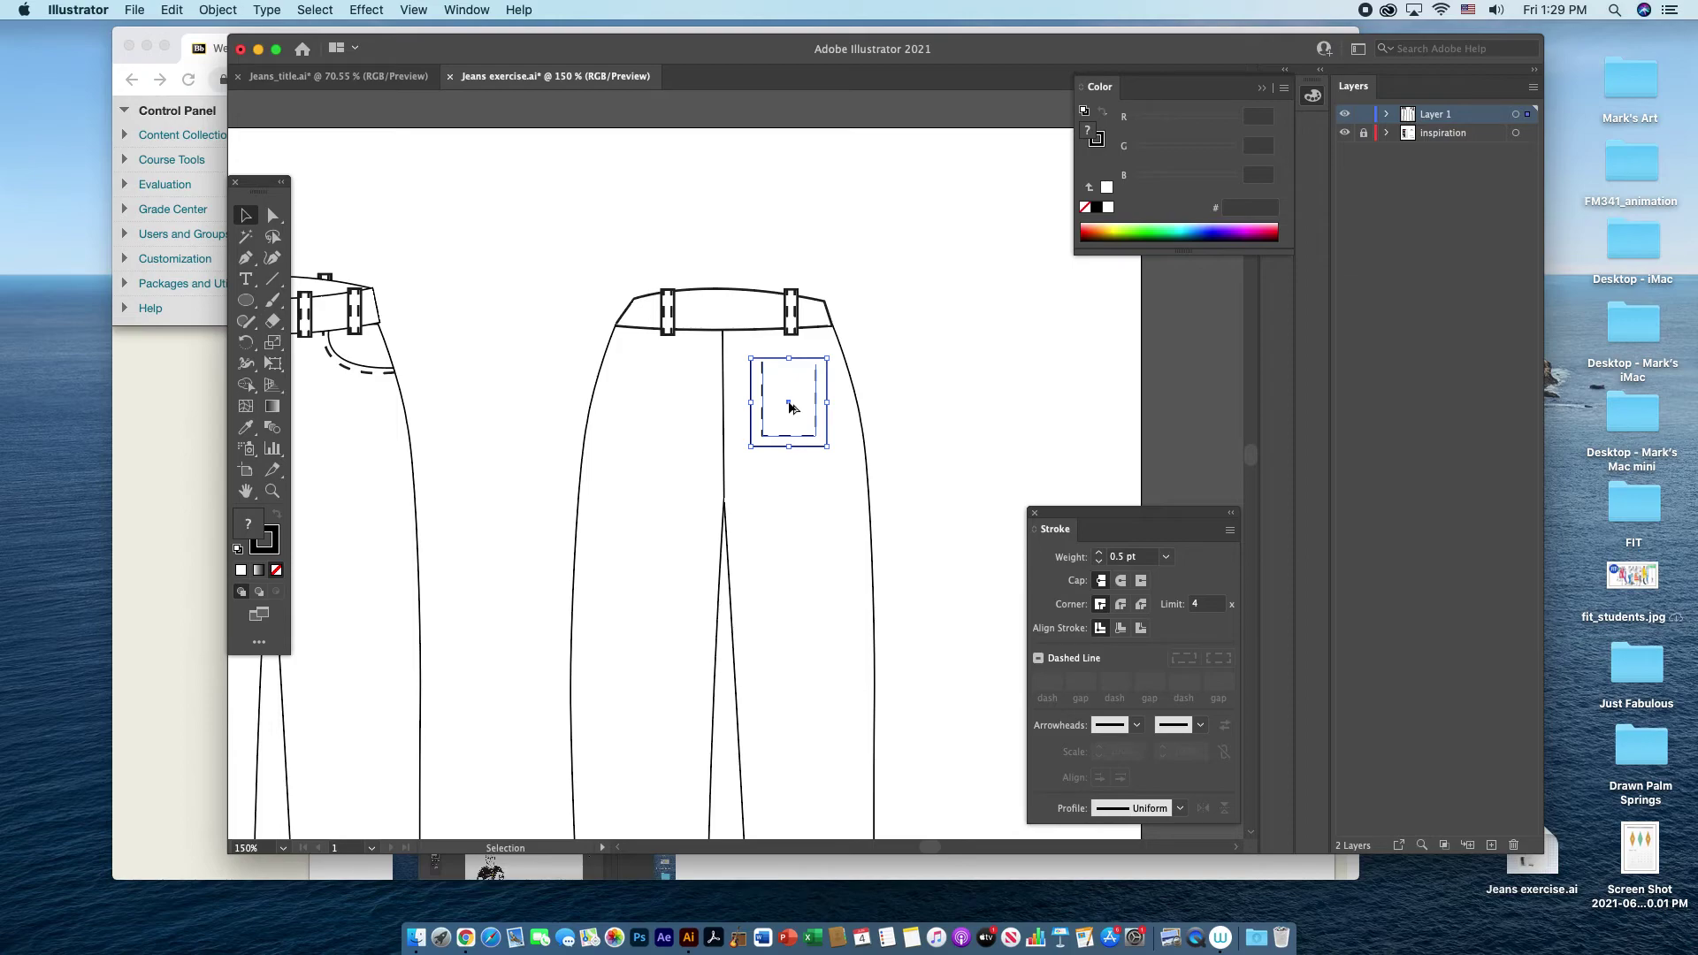
{"action": "left_click_drag", "start_coordinate": [789, 407], "coordinate": [656, 403]}
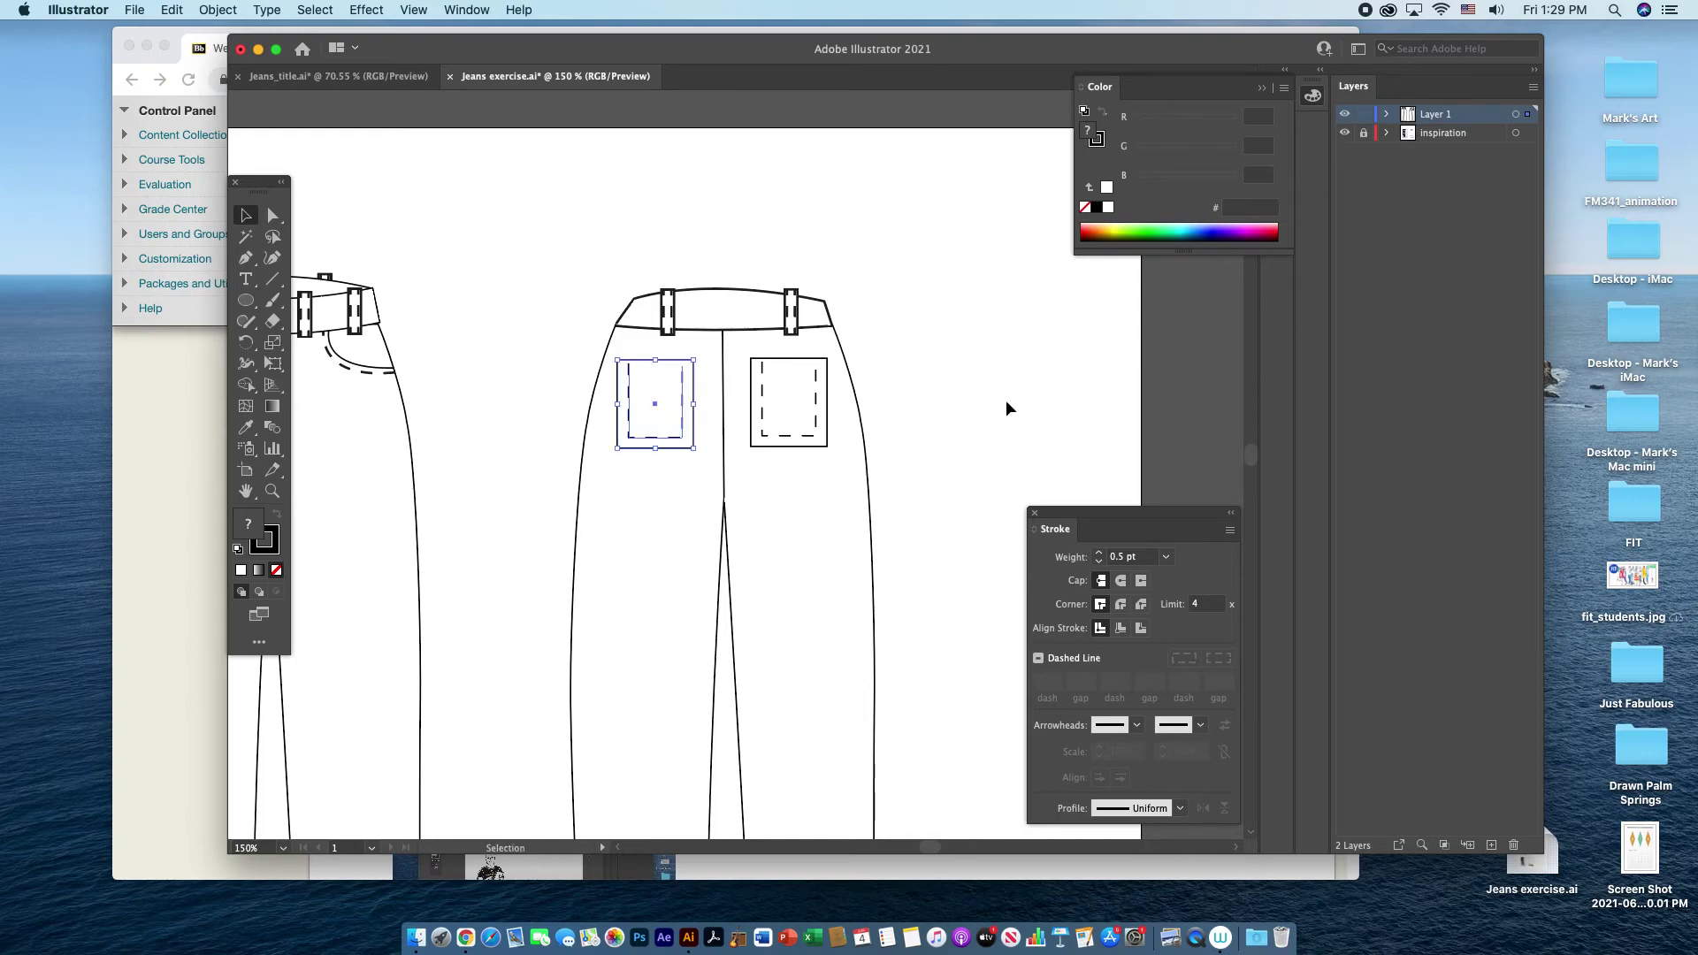
{"action": "left_click", "coordinate": [1014, 403]}
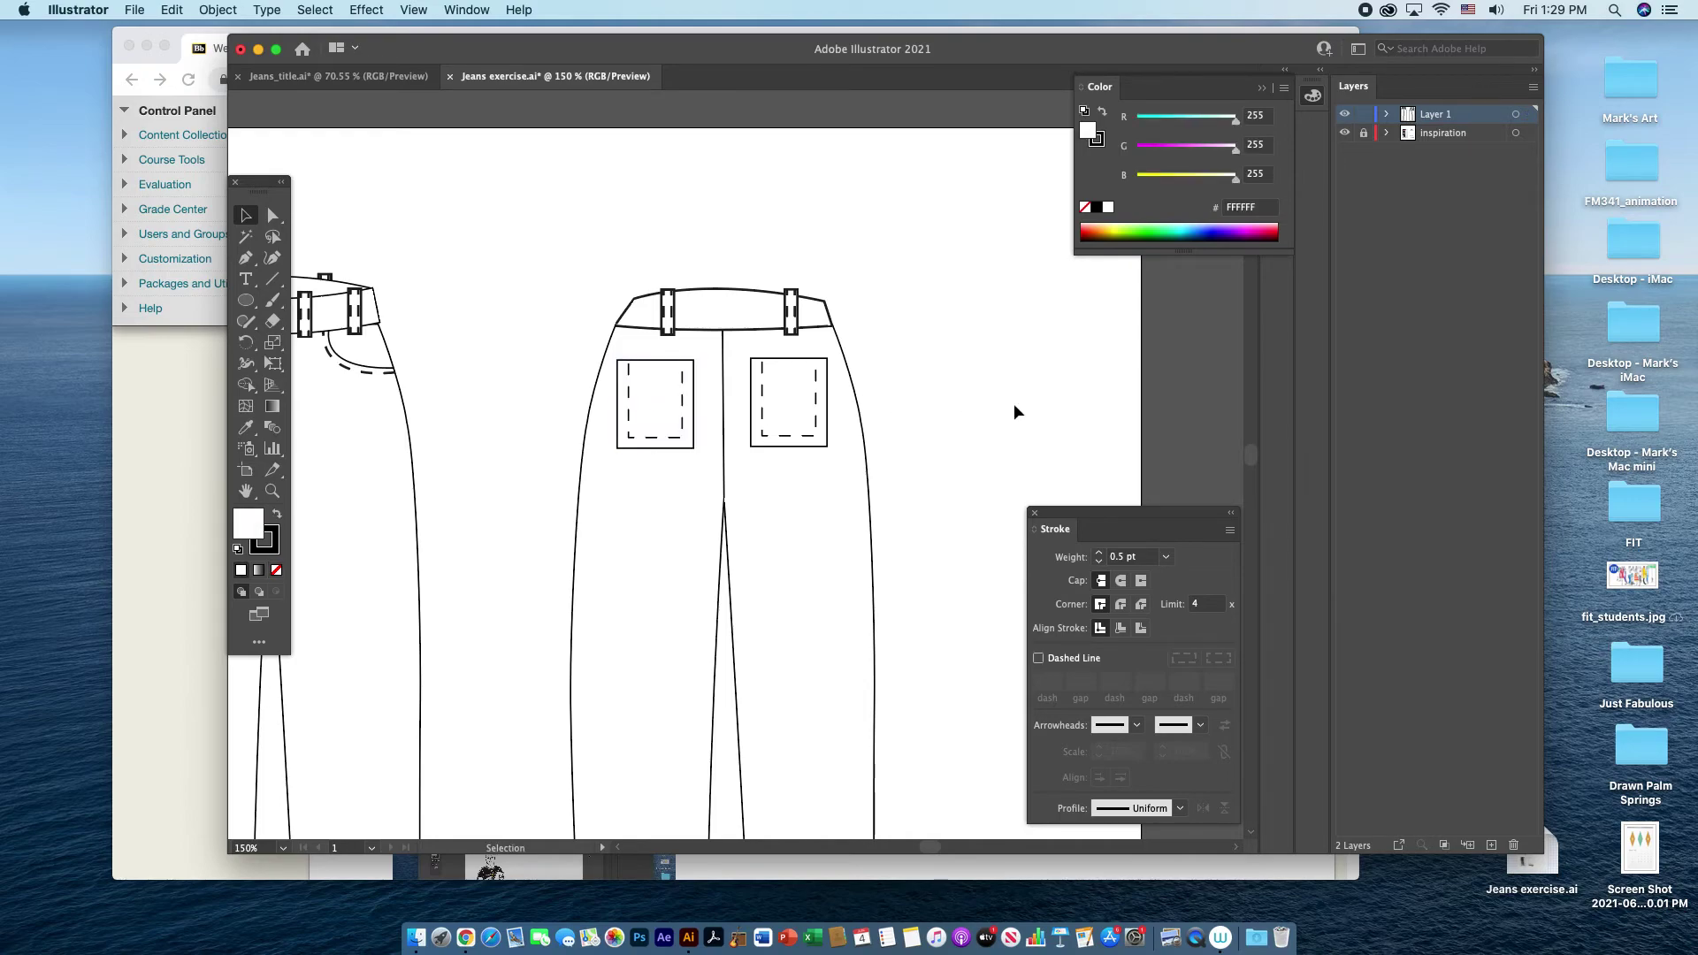
{"action": "key", "text": "super+minus"}
{"action": "key", "text": "super+minus"}
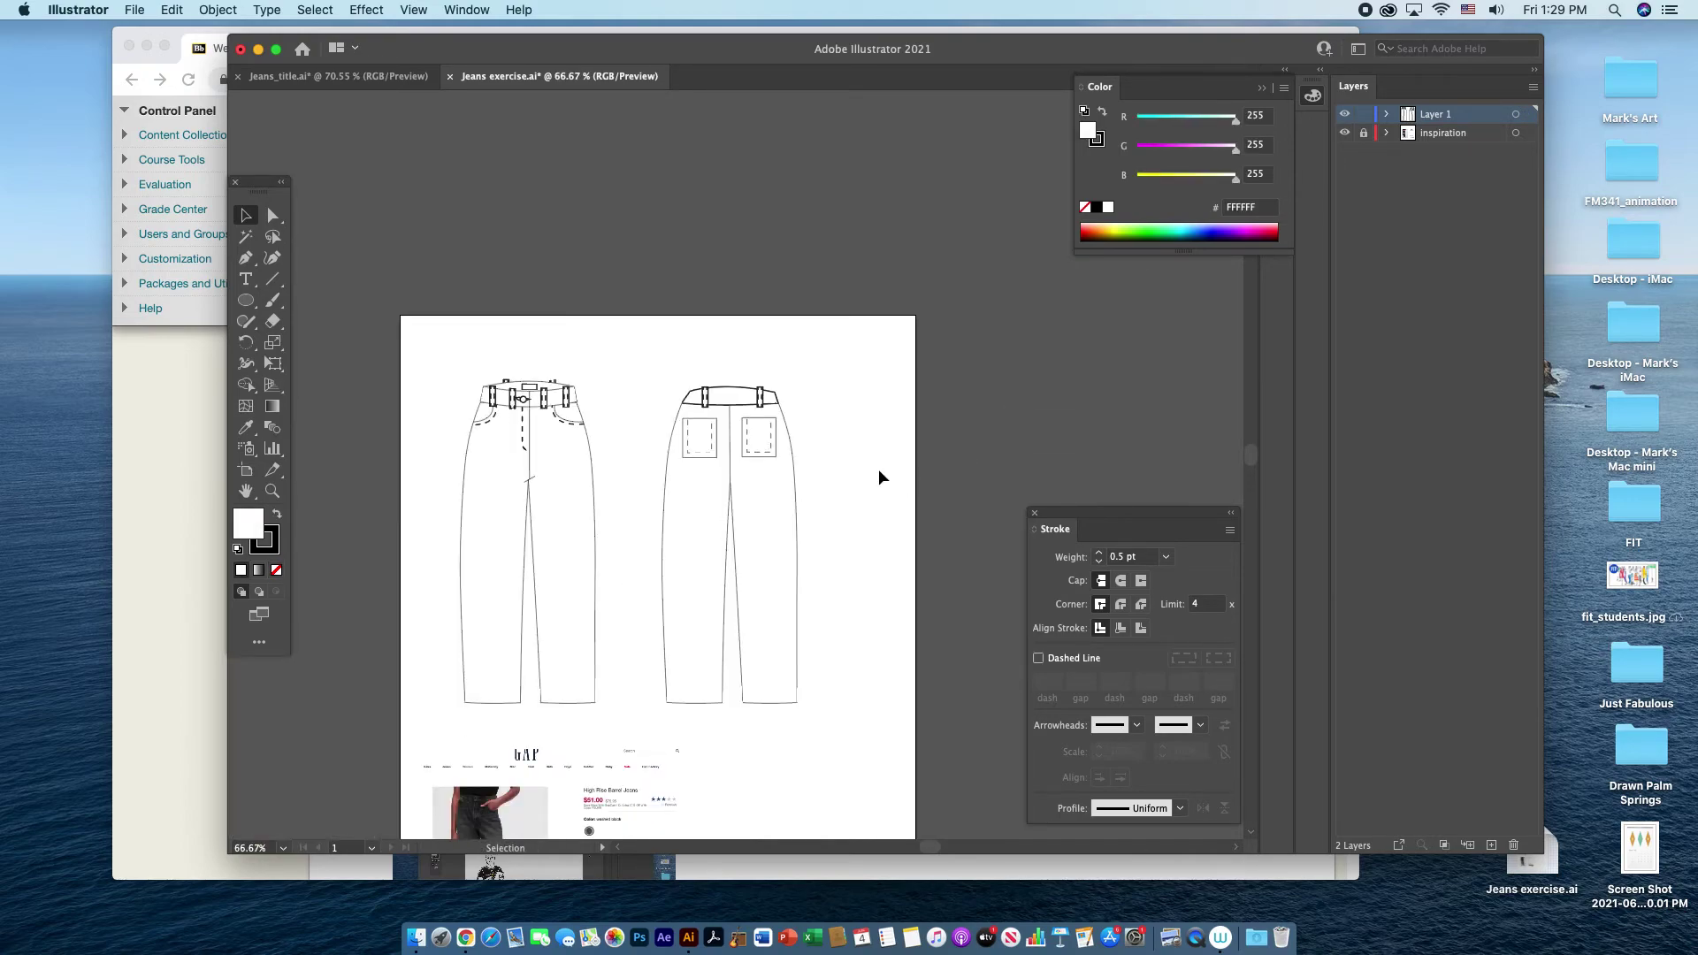
- Zoom in on the hems, pick the Pen tool, set fill to None and enable Dashed Line
{"action": "key", "text": "super+equal"}
{"action": "key", "text": "super+equal"}
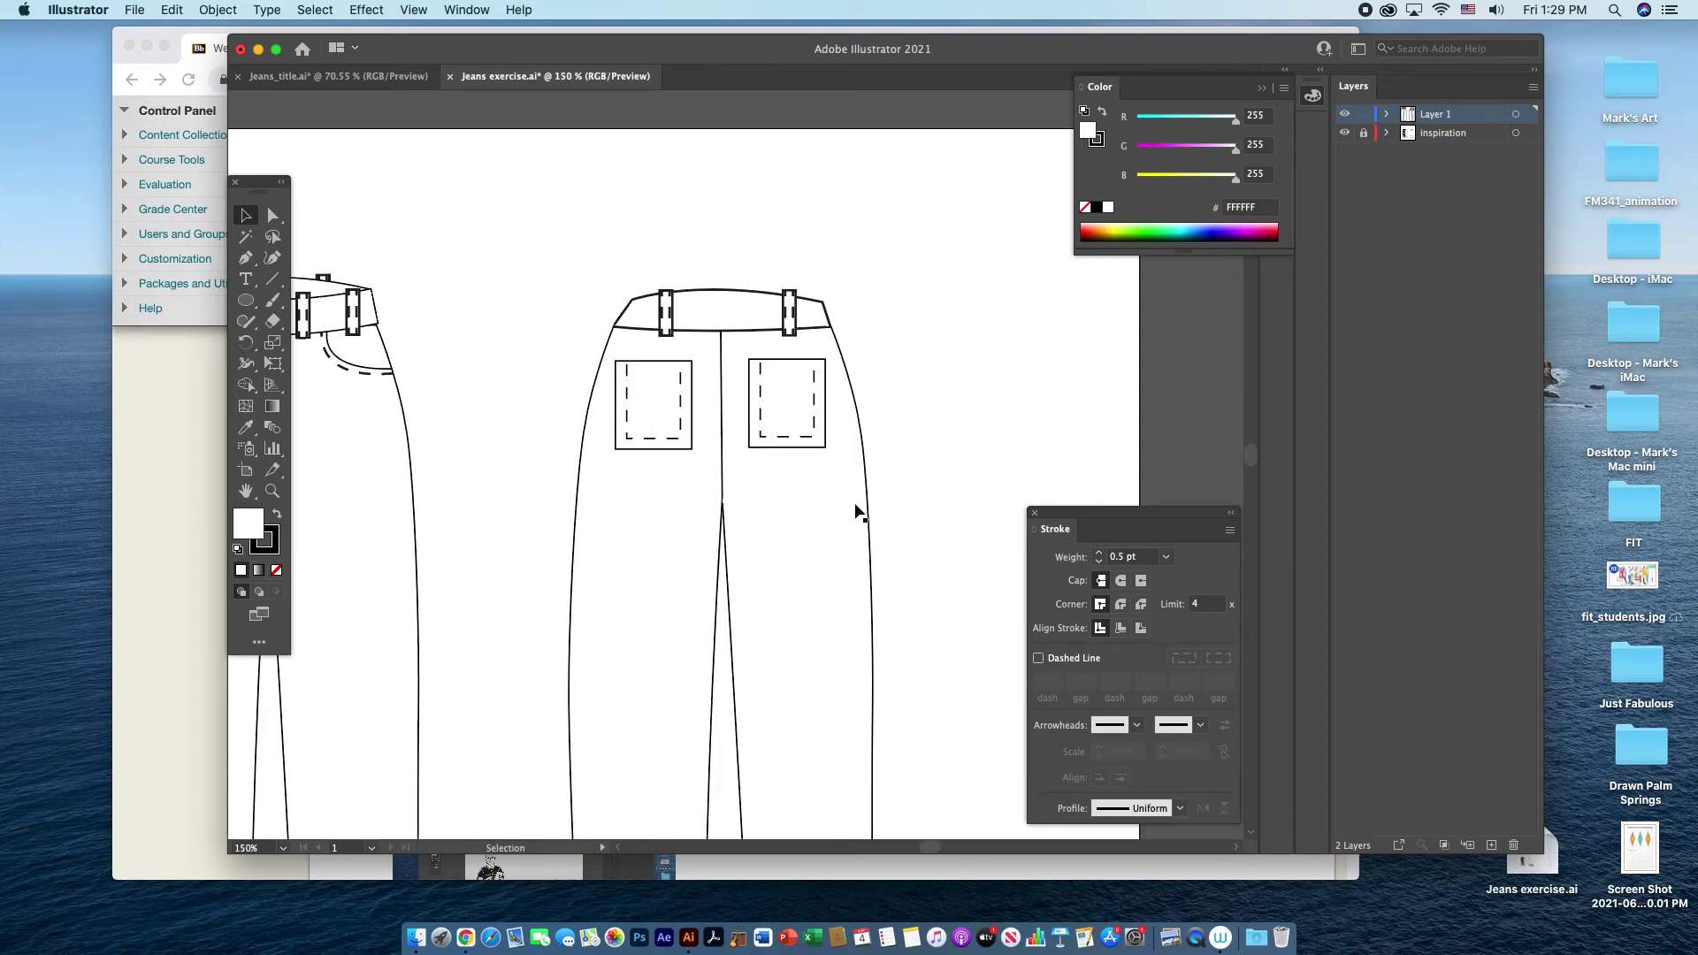
{"action": "scroll", "coordinate": [858, 577], "scroll_direction": "down", "scroll_amount": 5}
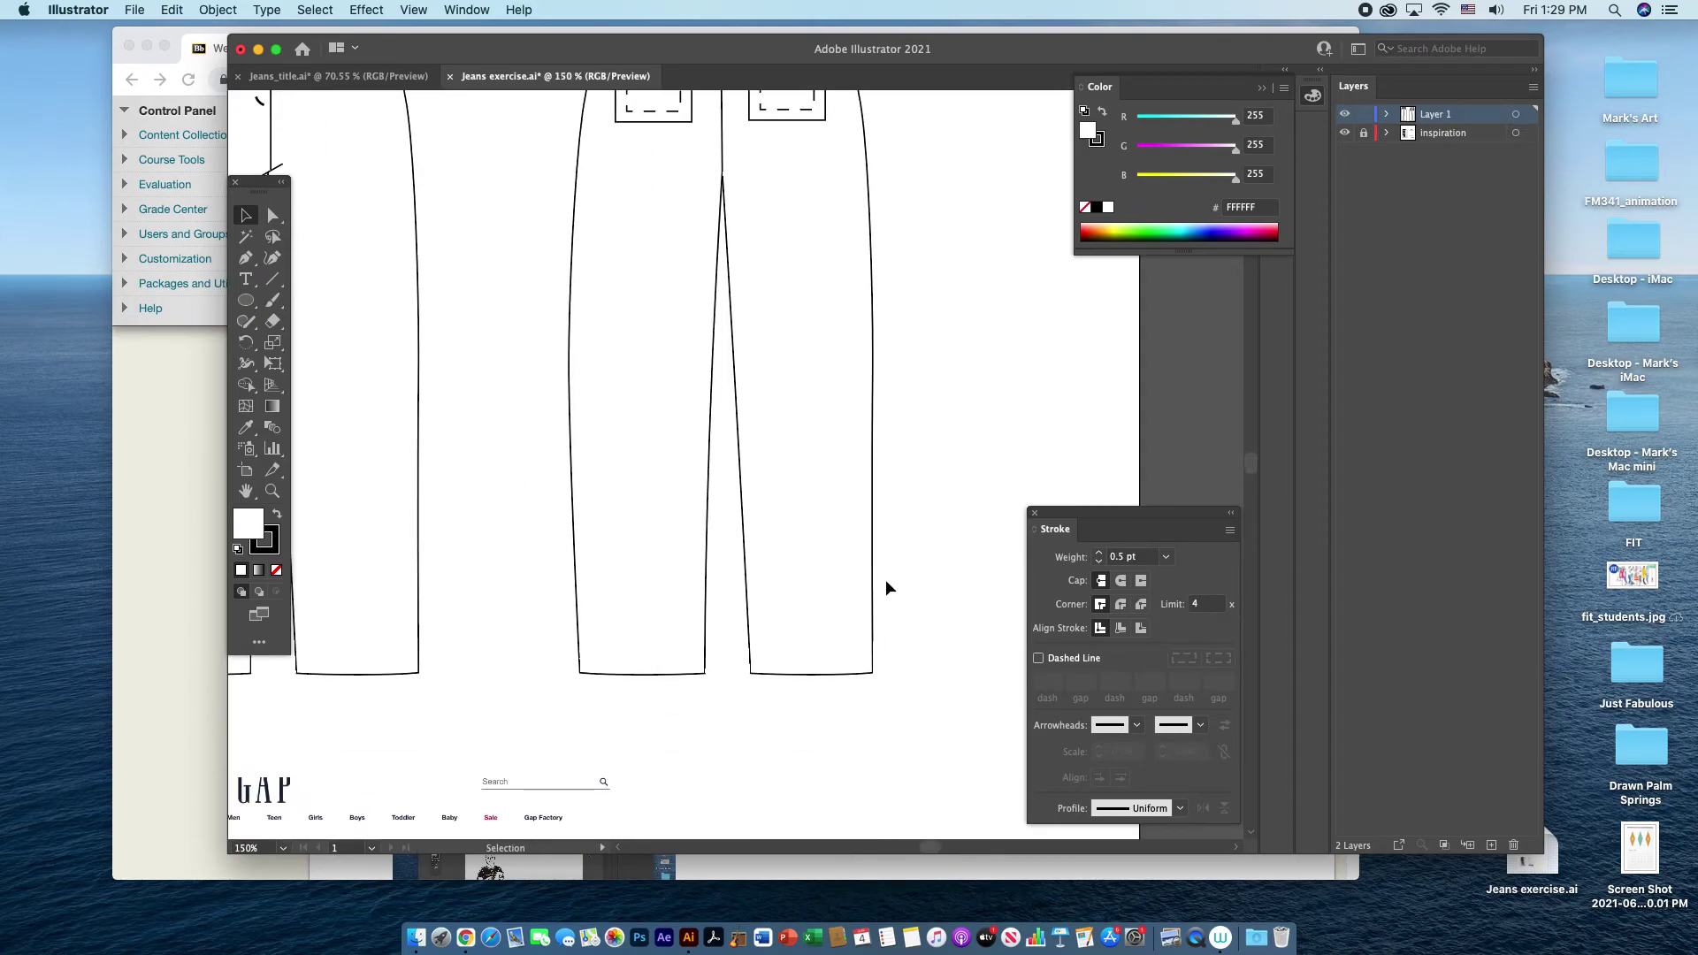
{"action": "left_click", "coordinate": [247, 259]}
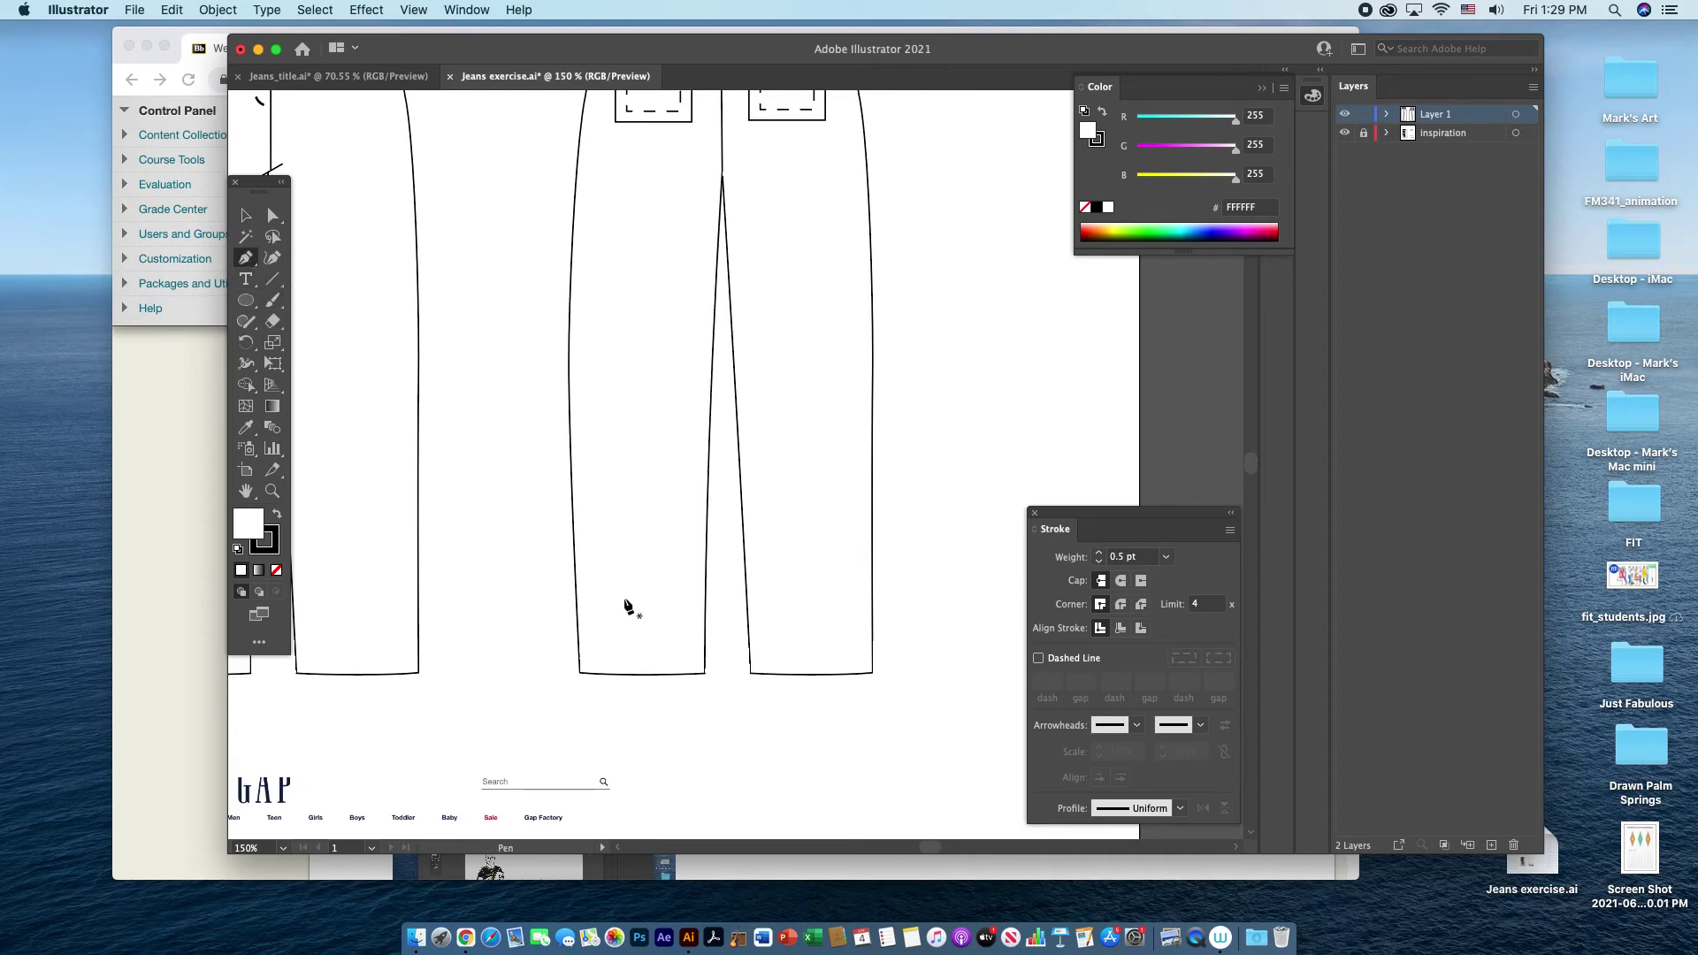
{"action": "left_click", "coordinate": [277, 572]}
{"action": "left_click", "coordinate": [1038, 658]}
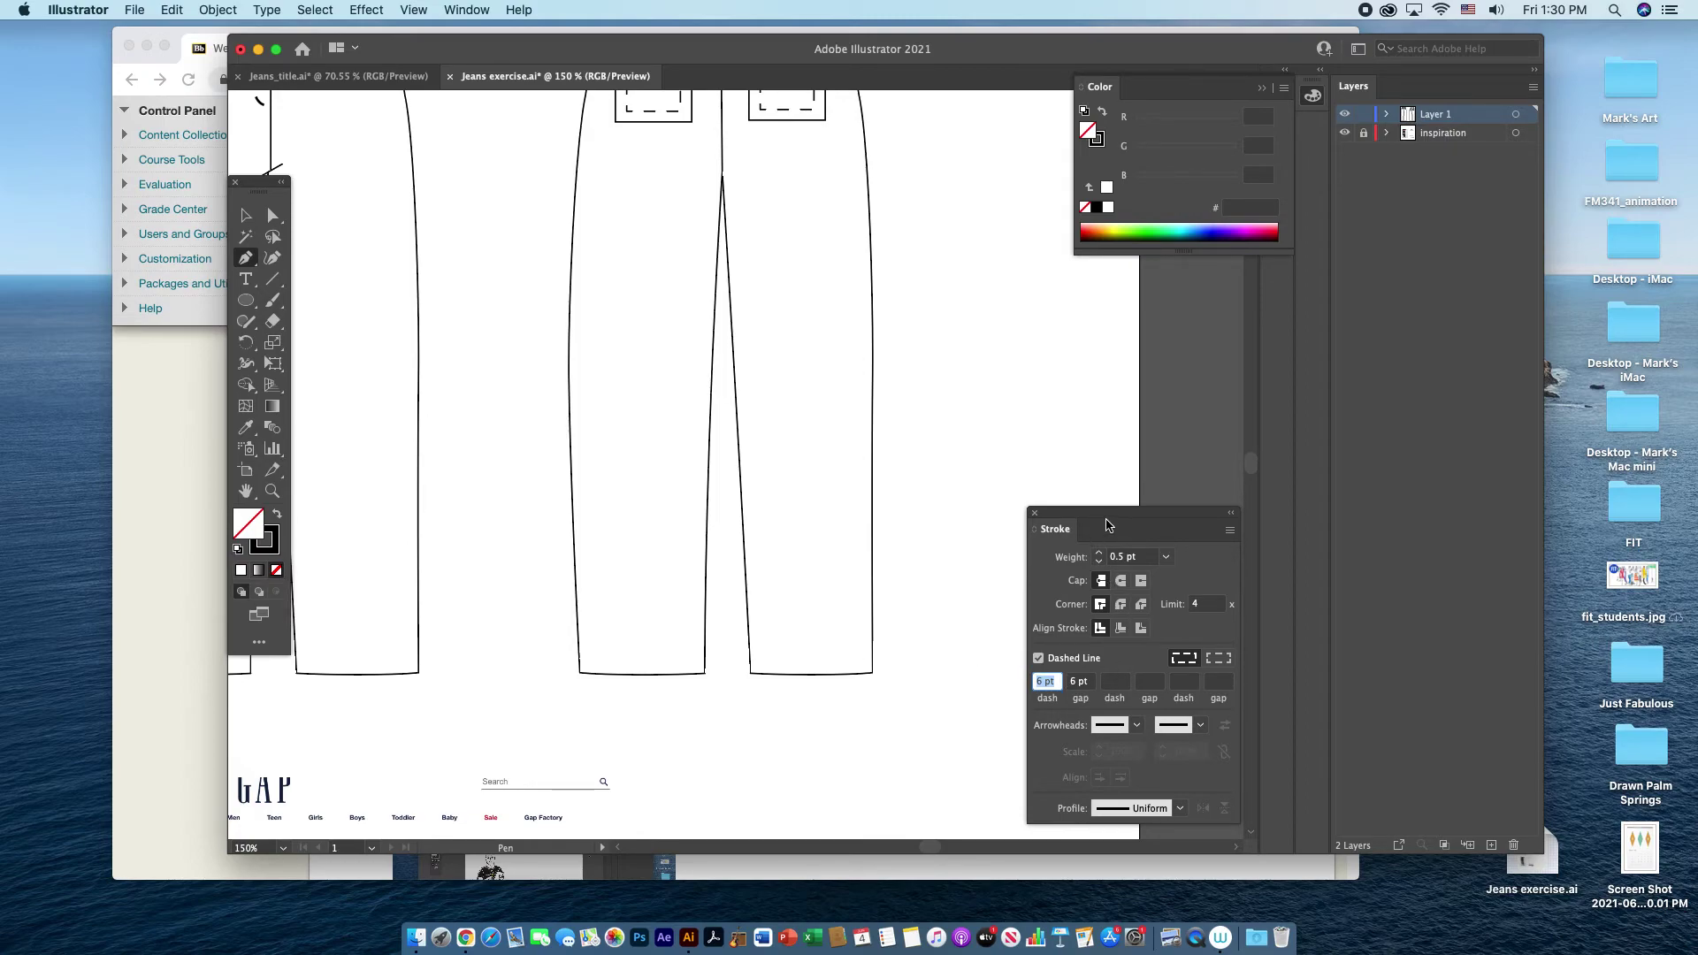
- Pen-draw dashed stitch lines just above the left and right back-leg hems
{"action": "left_click", "coordinate": [579, 657]}
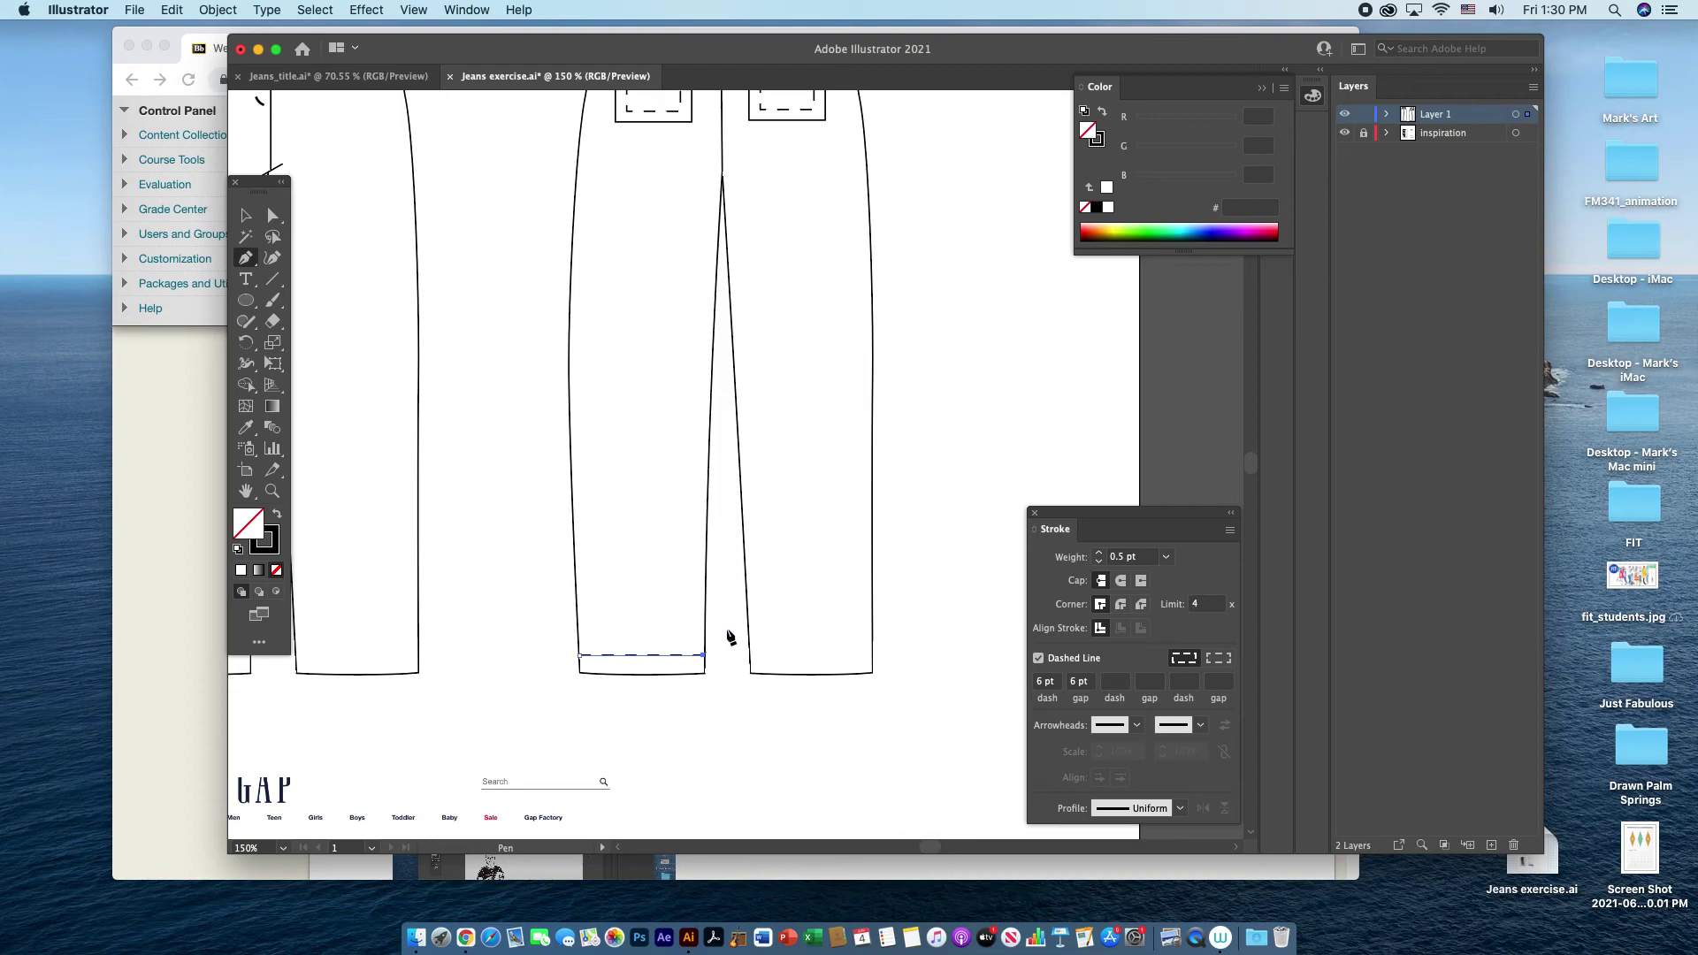
{"action": "left_click", "coordinate": [315, 9]}
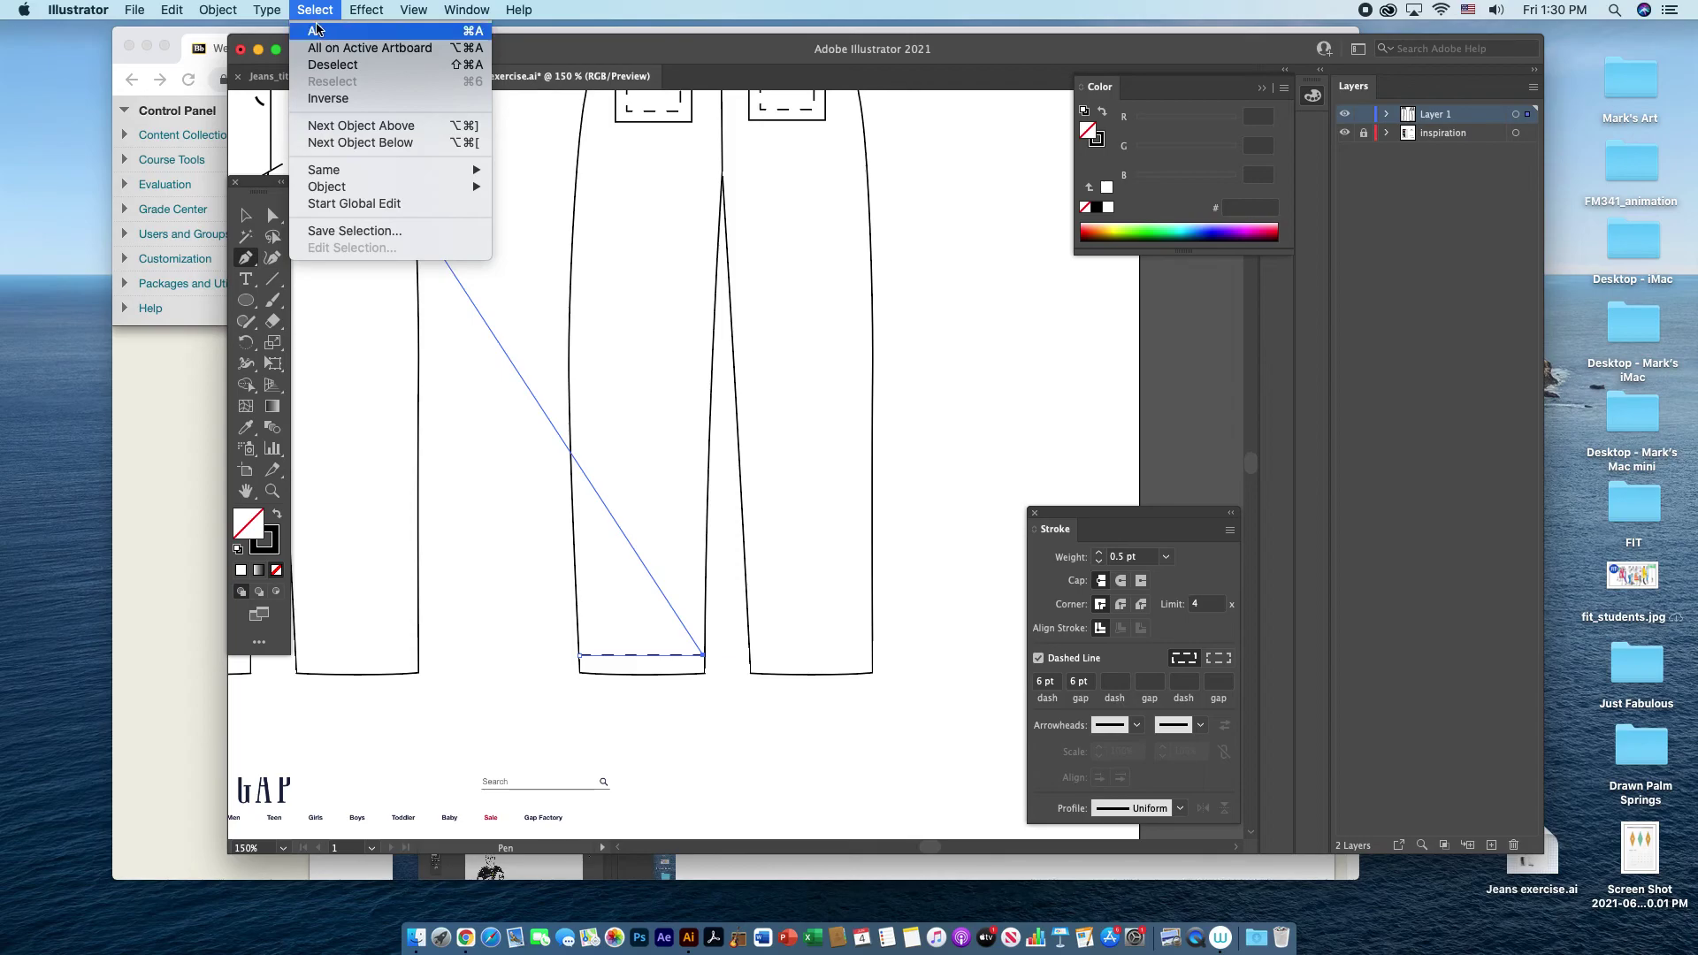
{"action": "left_click", "coordinate": [315, 29]}
{"action": "key", "text": "v"}
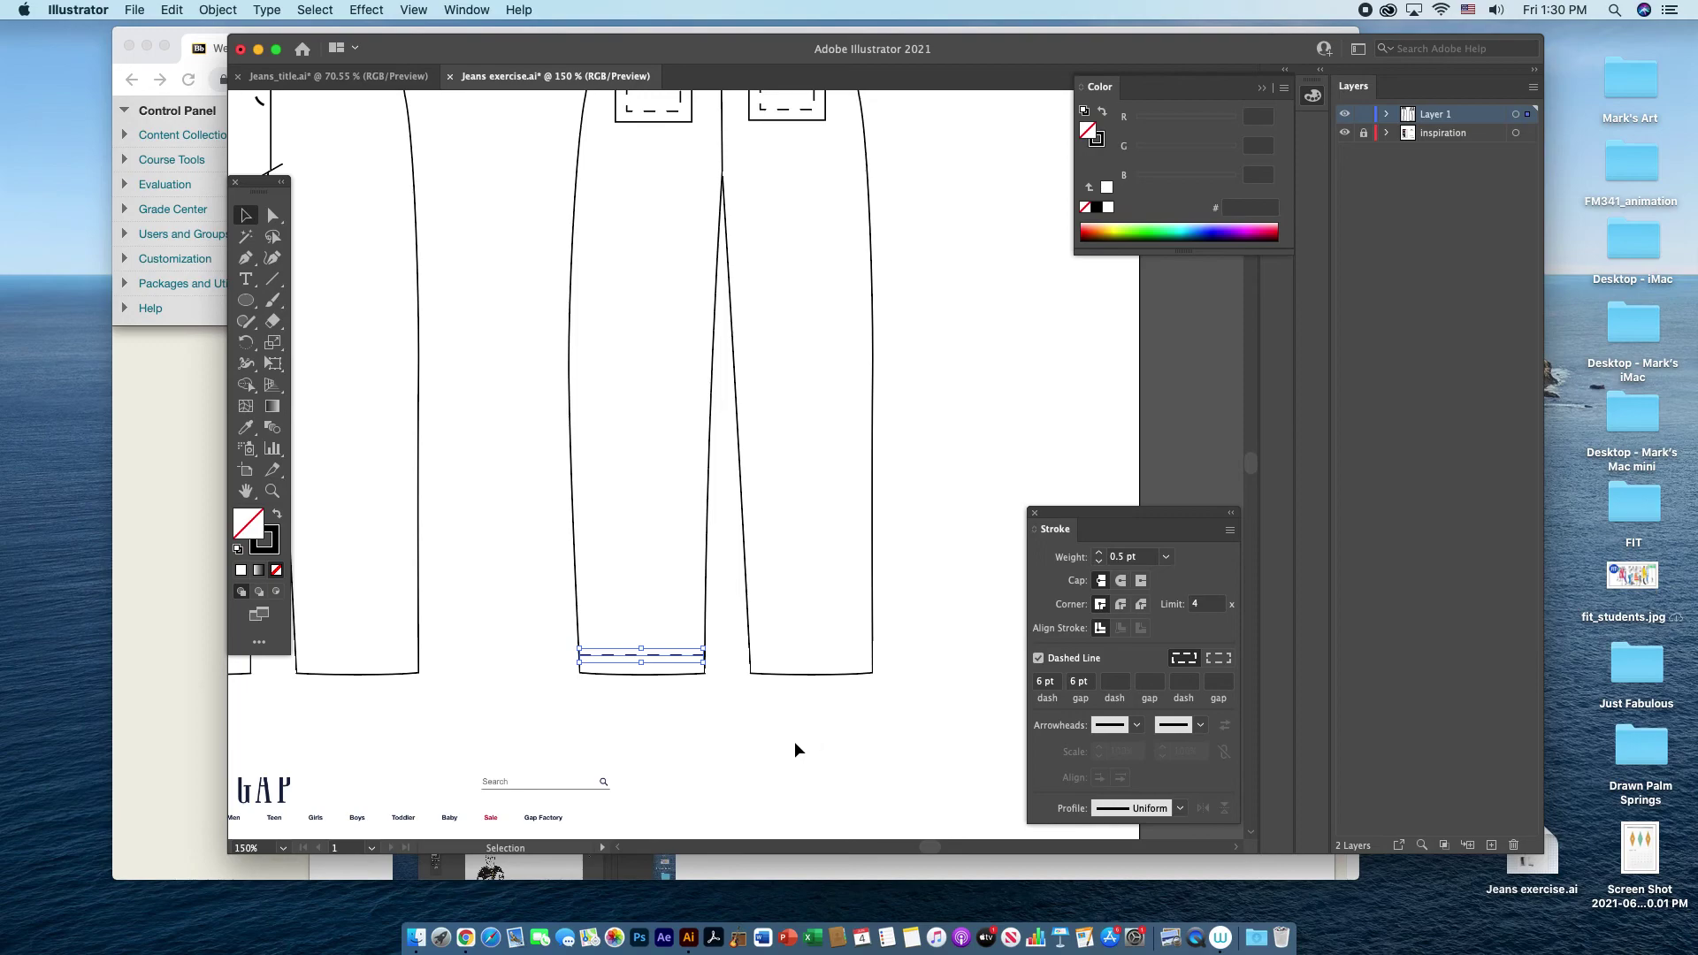
{"action": "left_click", "coordinate": [814, 718]}
{"action": "key", "text": "p"}
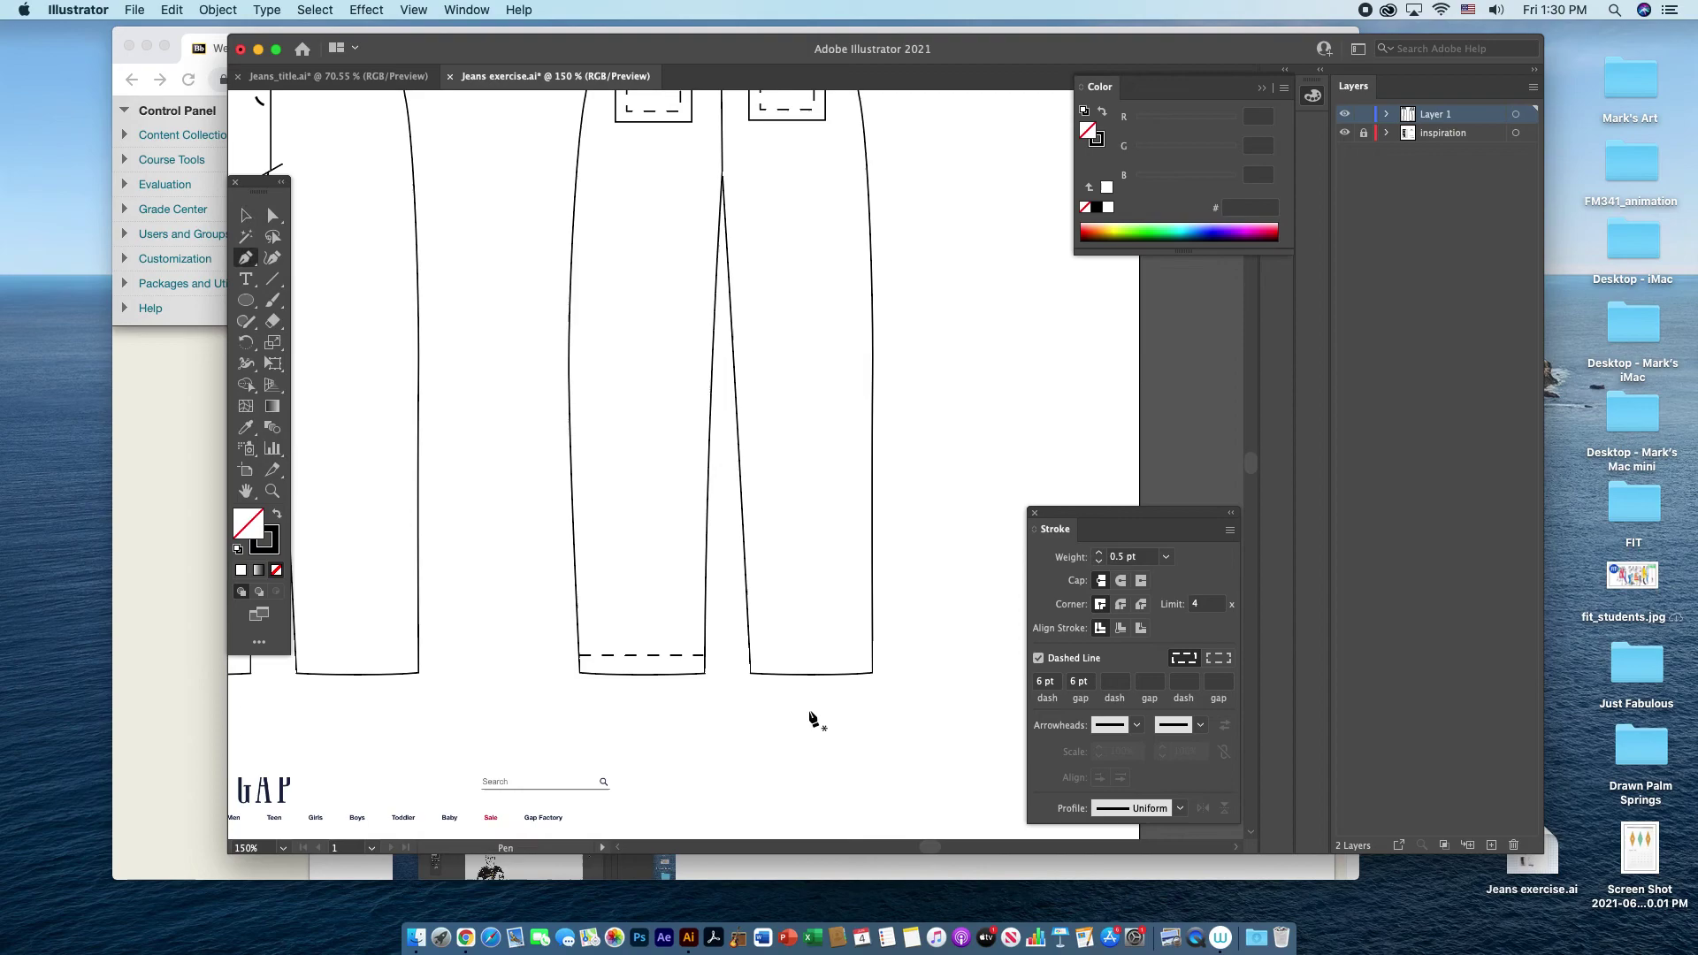
{"action": "left_click", "coordinate": [749, 655]}
{"action": "left_click", "coordinate": [871, 656]}
{"action": "key", "text": "v"}
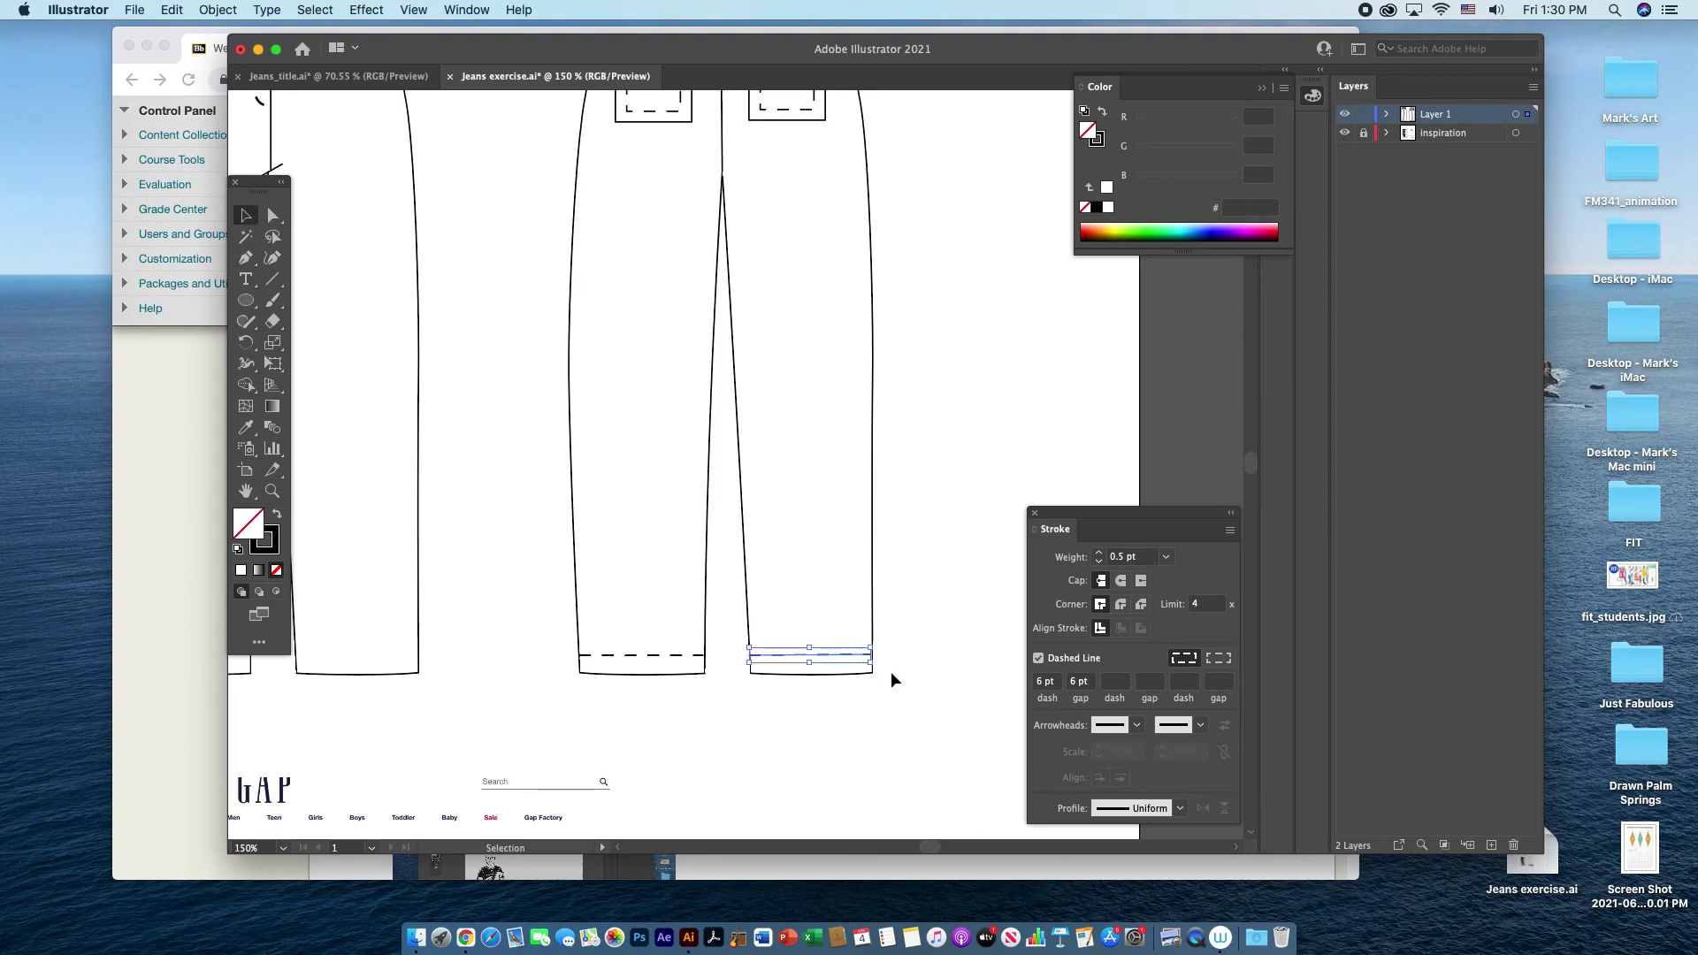
{"action": "left_click", "coordinate": [885, 714]}
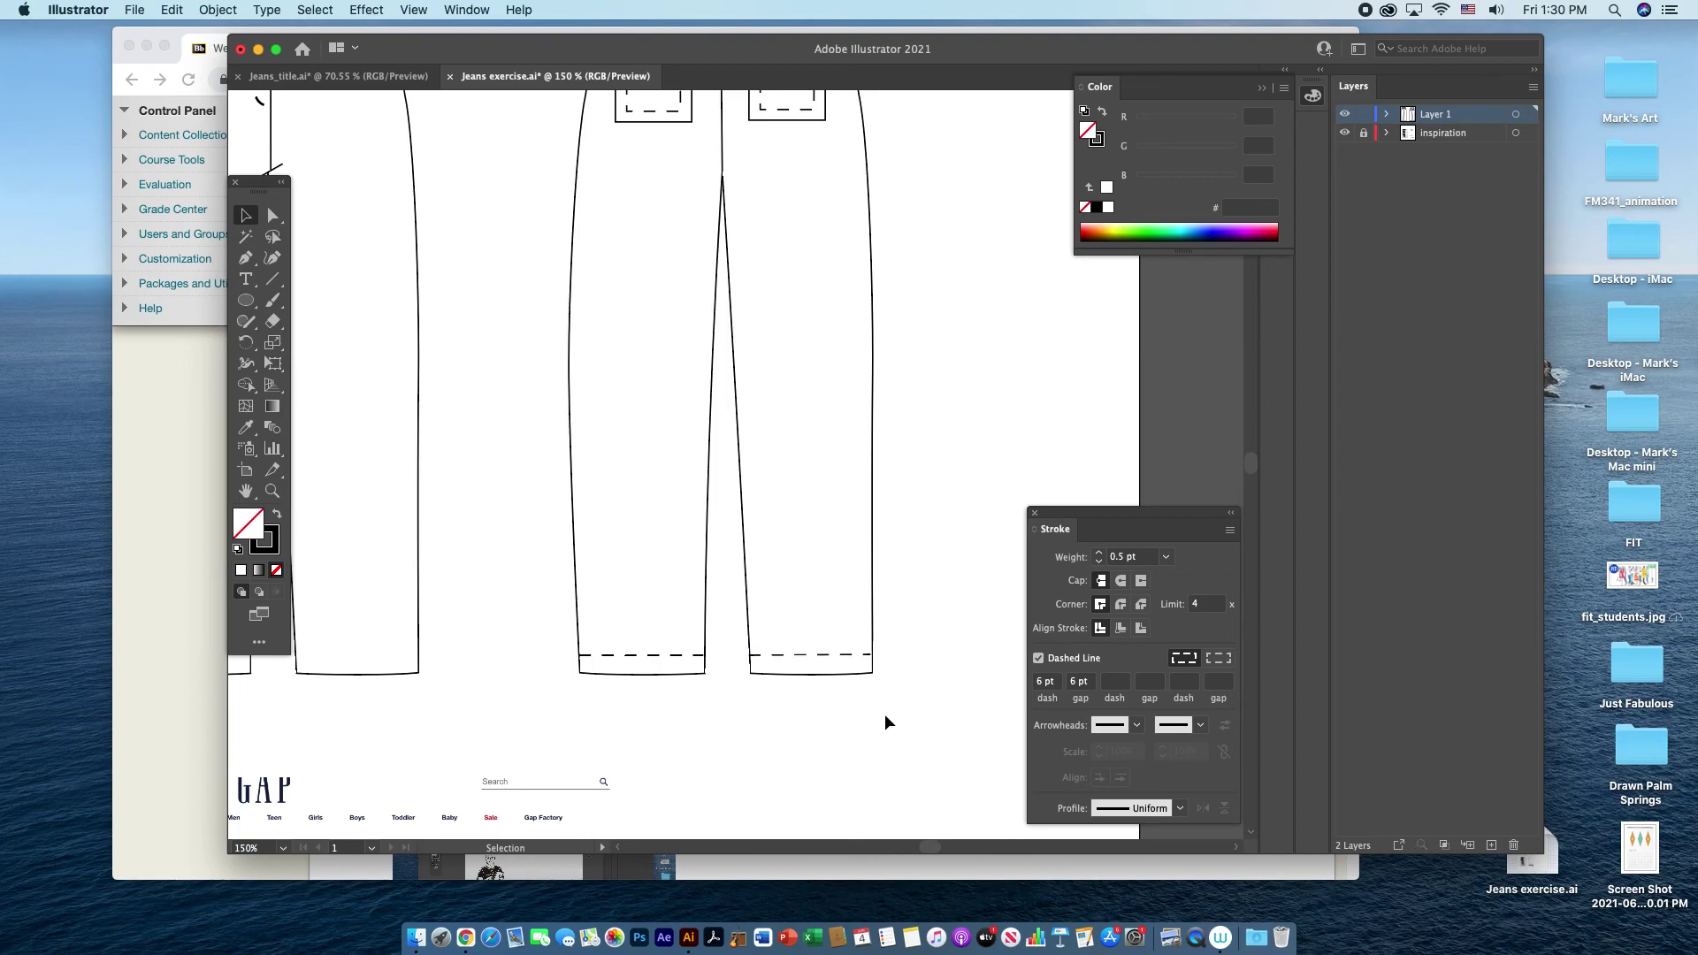
{"action": "key", "text": "space"}
- Pan to the front view and draw a dashed hem line across the left front leg
{"action": "left_click_drag", "start_coordinate": [731, 751], "coordinate": [977, 747]}
{"action": "key", "text": "p"}
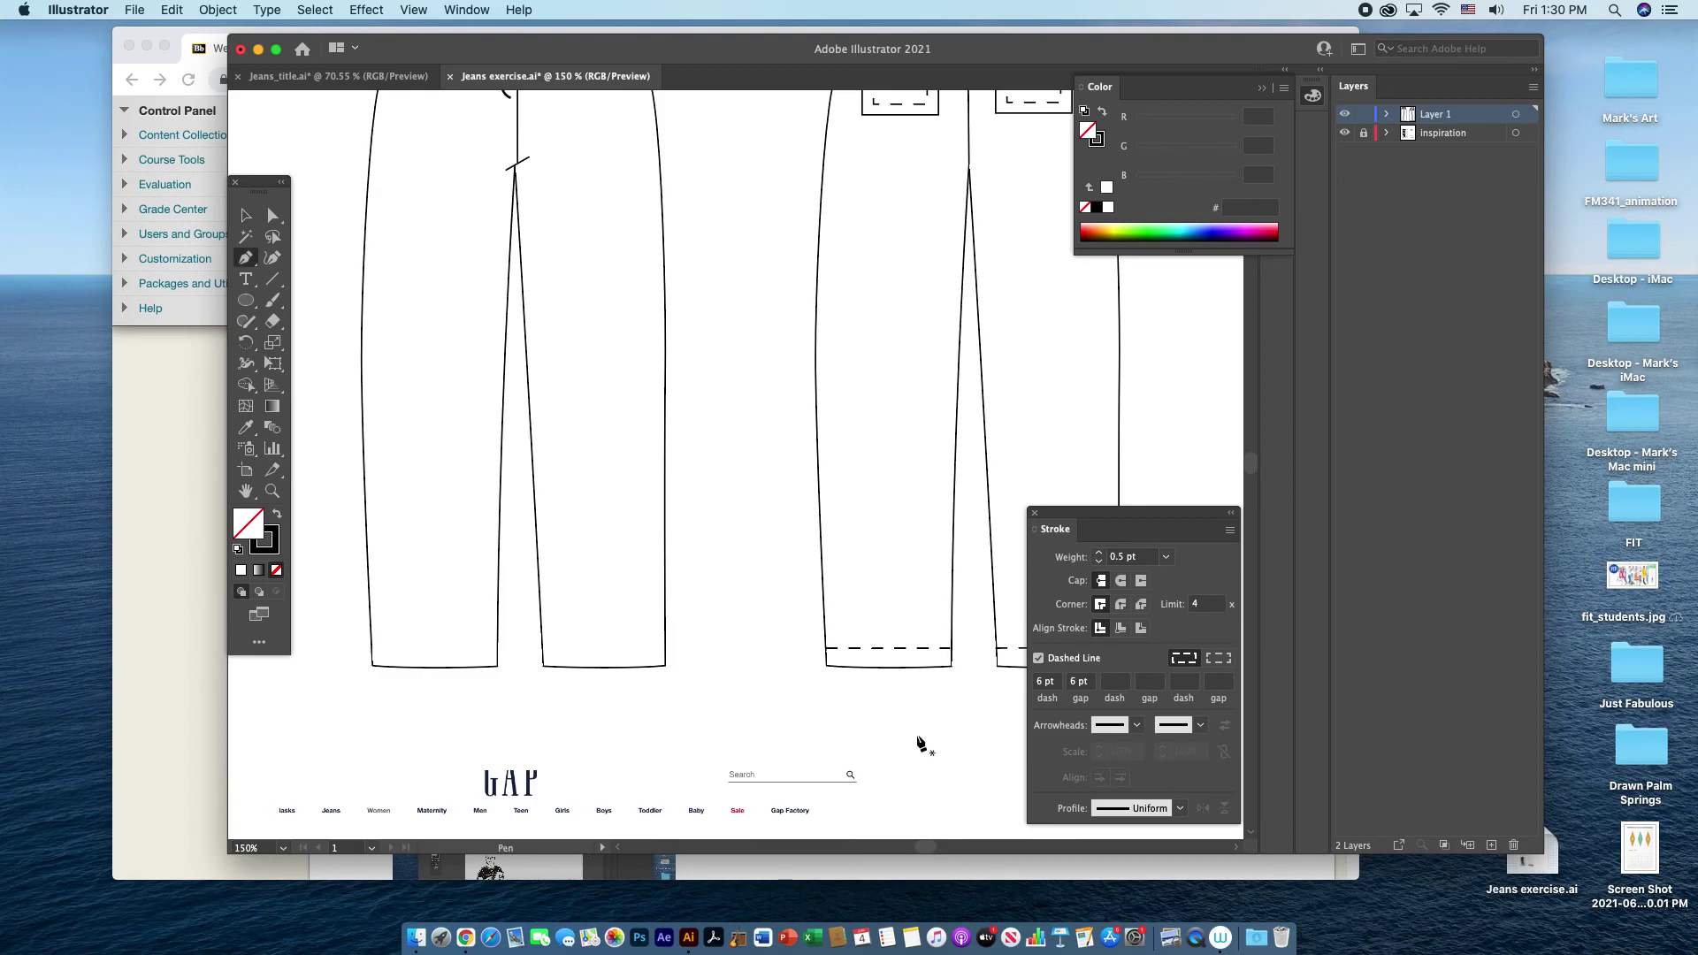
{"action": "left_click", "coordinate": [372, 650]}
{"action": "left_click", "coordinate": [497, 652]}
{"action": "key", "text": "v"}
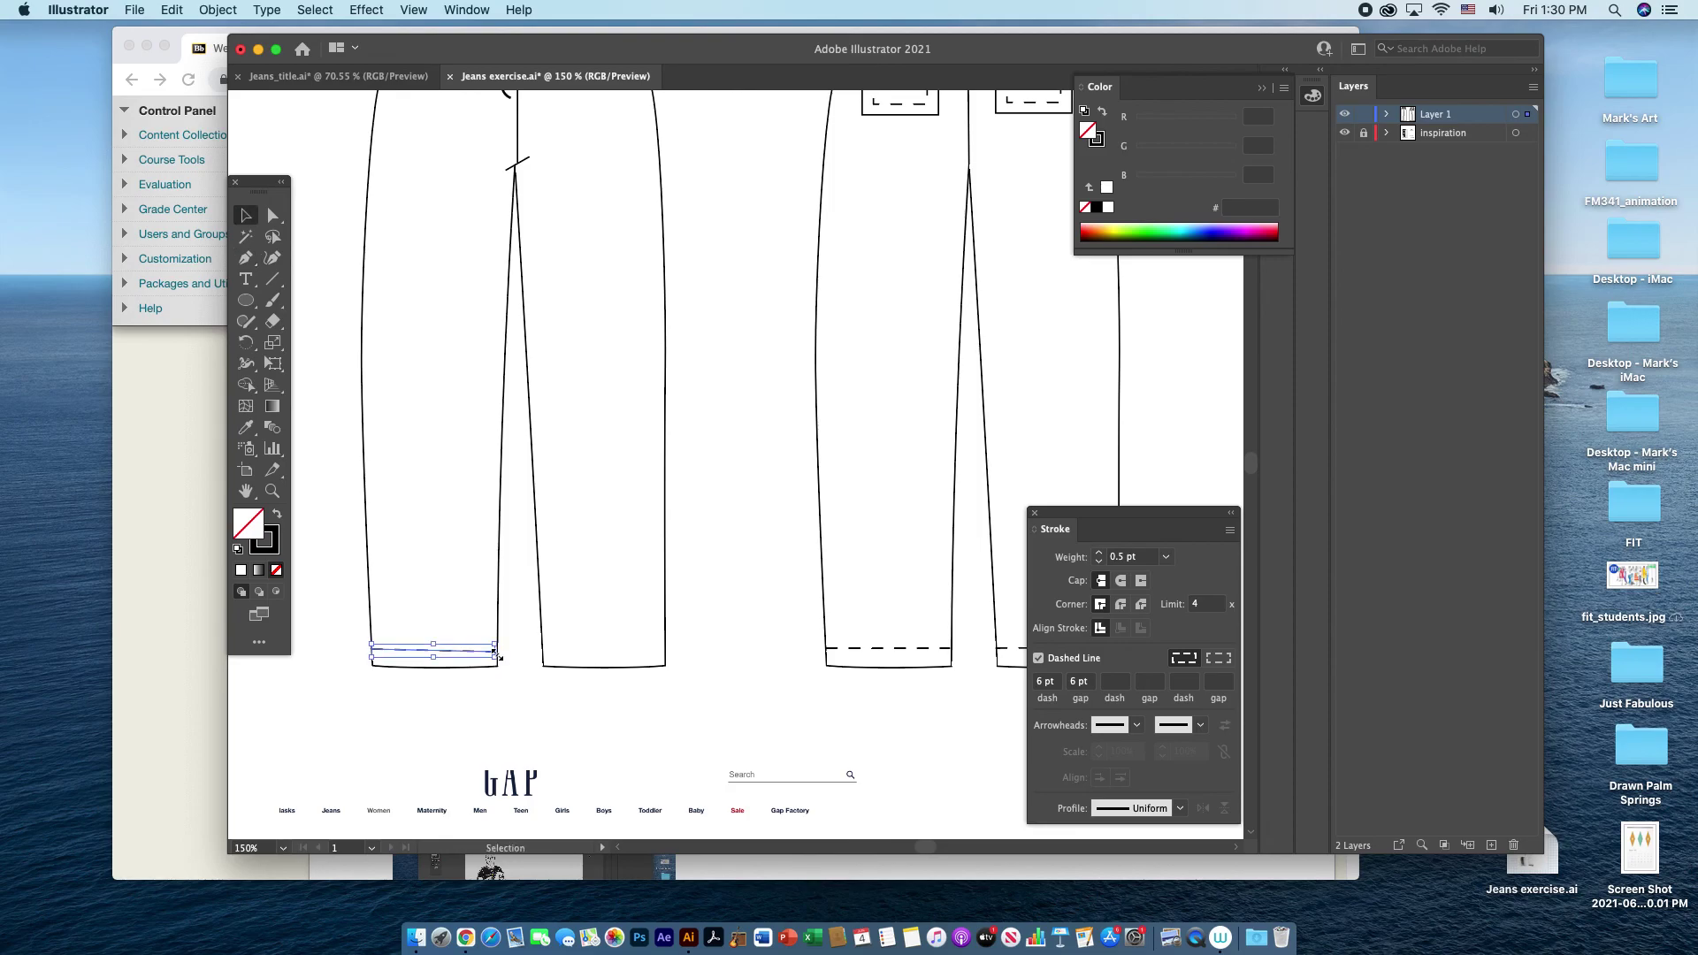
{"action": "left_click", "coordinate": [545, 711]}
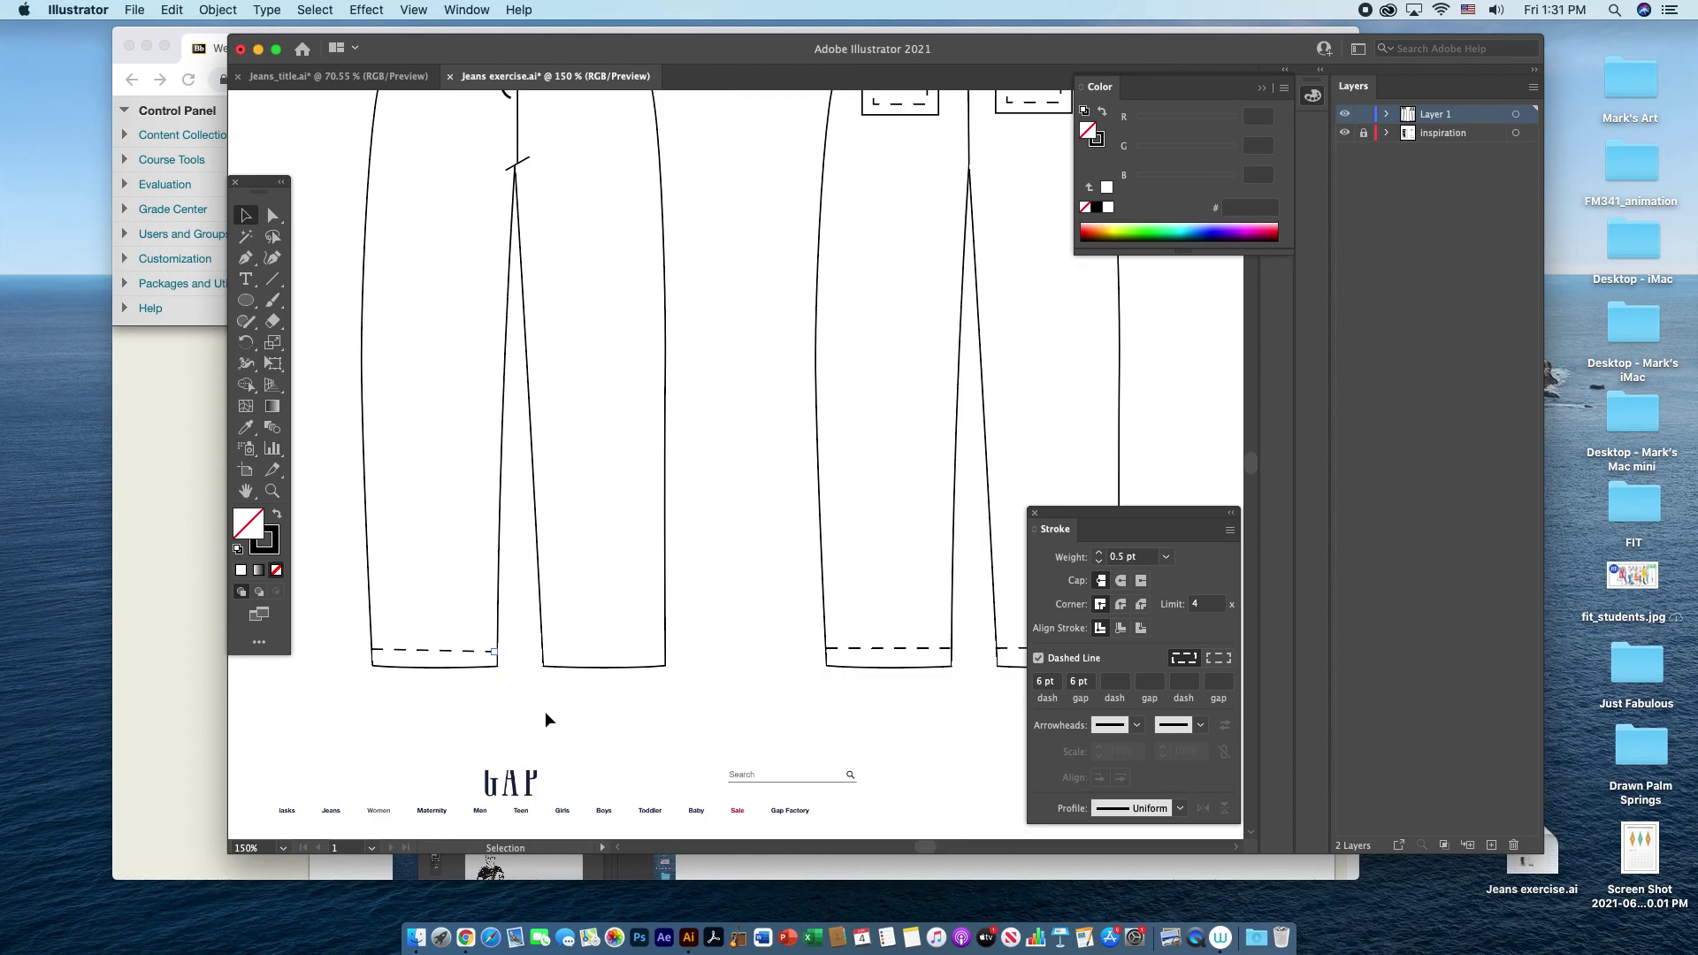
- Draw the matching dashed hem line across the right front leg, then zoom out
{"action": "key", "text": "p"}
{"action": "left_click", "coordinate": [542, 652]}
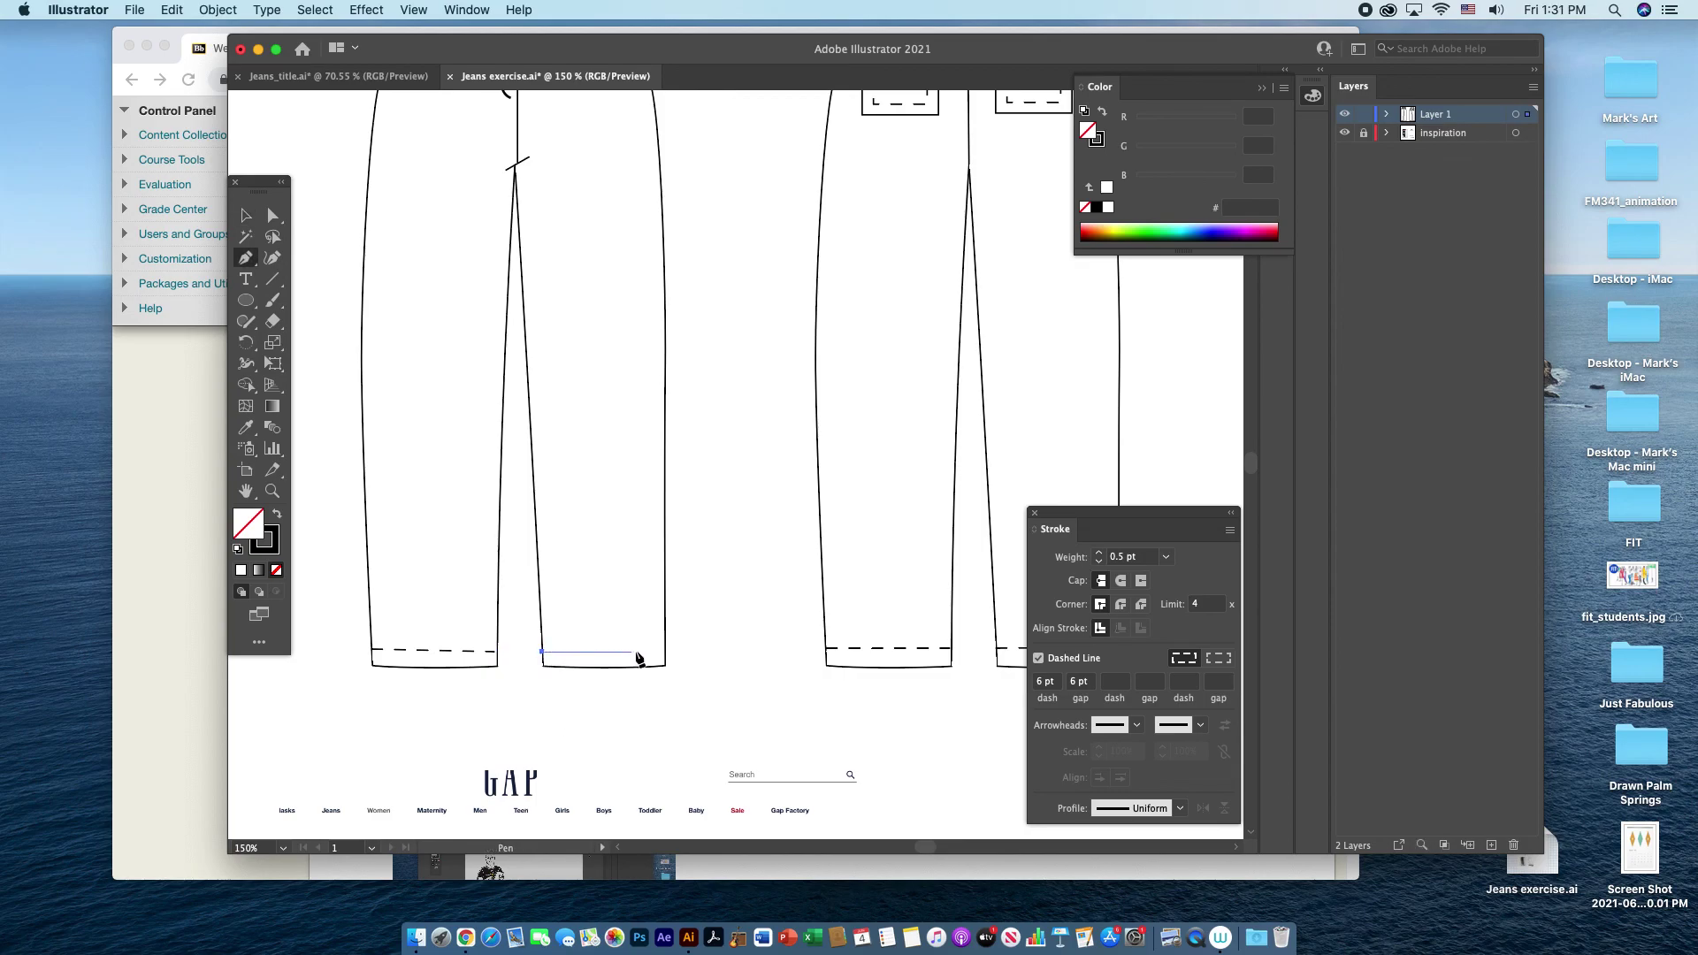
{"action": "left_click", "coordinate": [665, 653]}
{"action": "key", "text": "v"}
{"action": "left_click", "coordinate": [706, 720]}
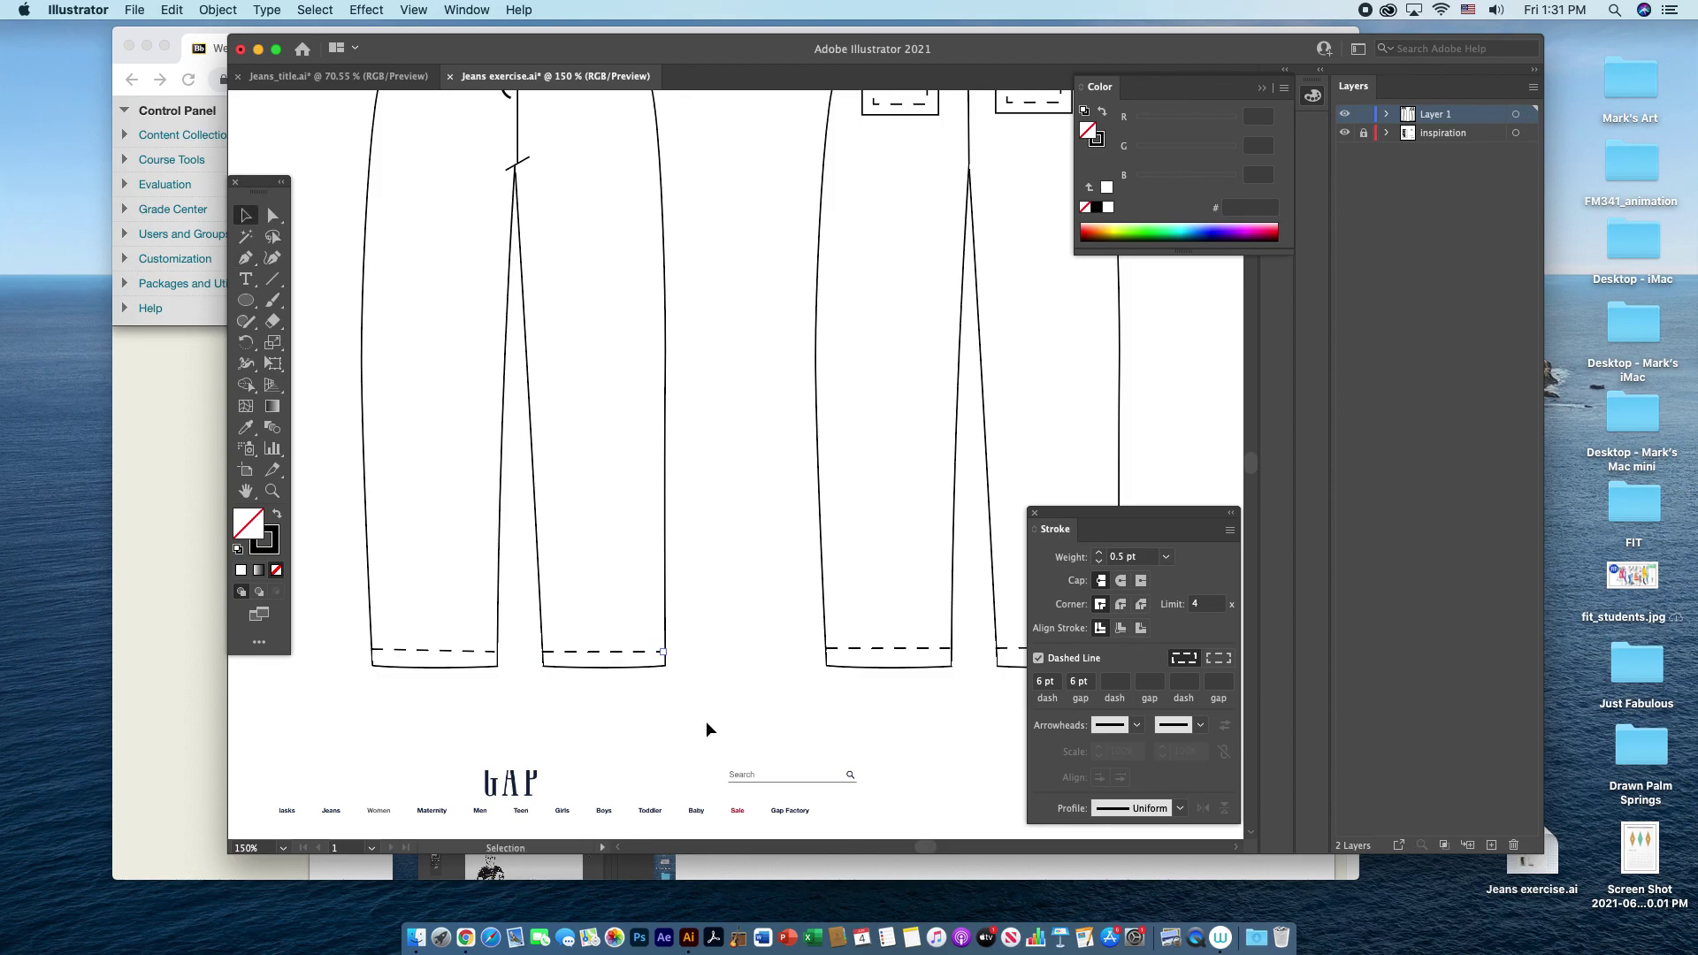
{"action": "key", "text": "ctrl+1"}
{"action": "key", "text": "ctrl+minus"}
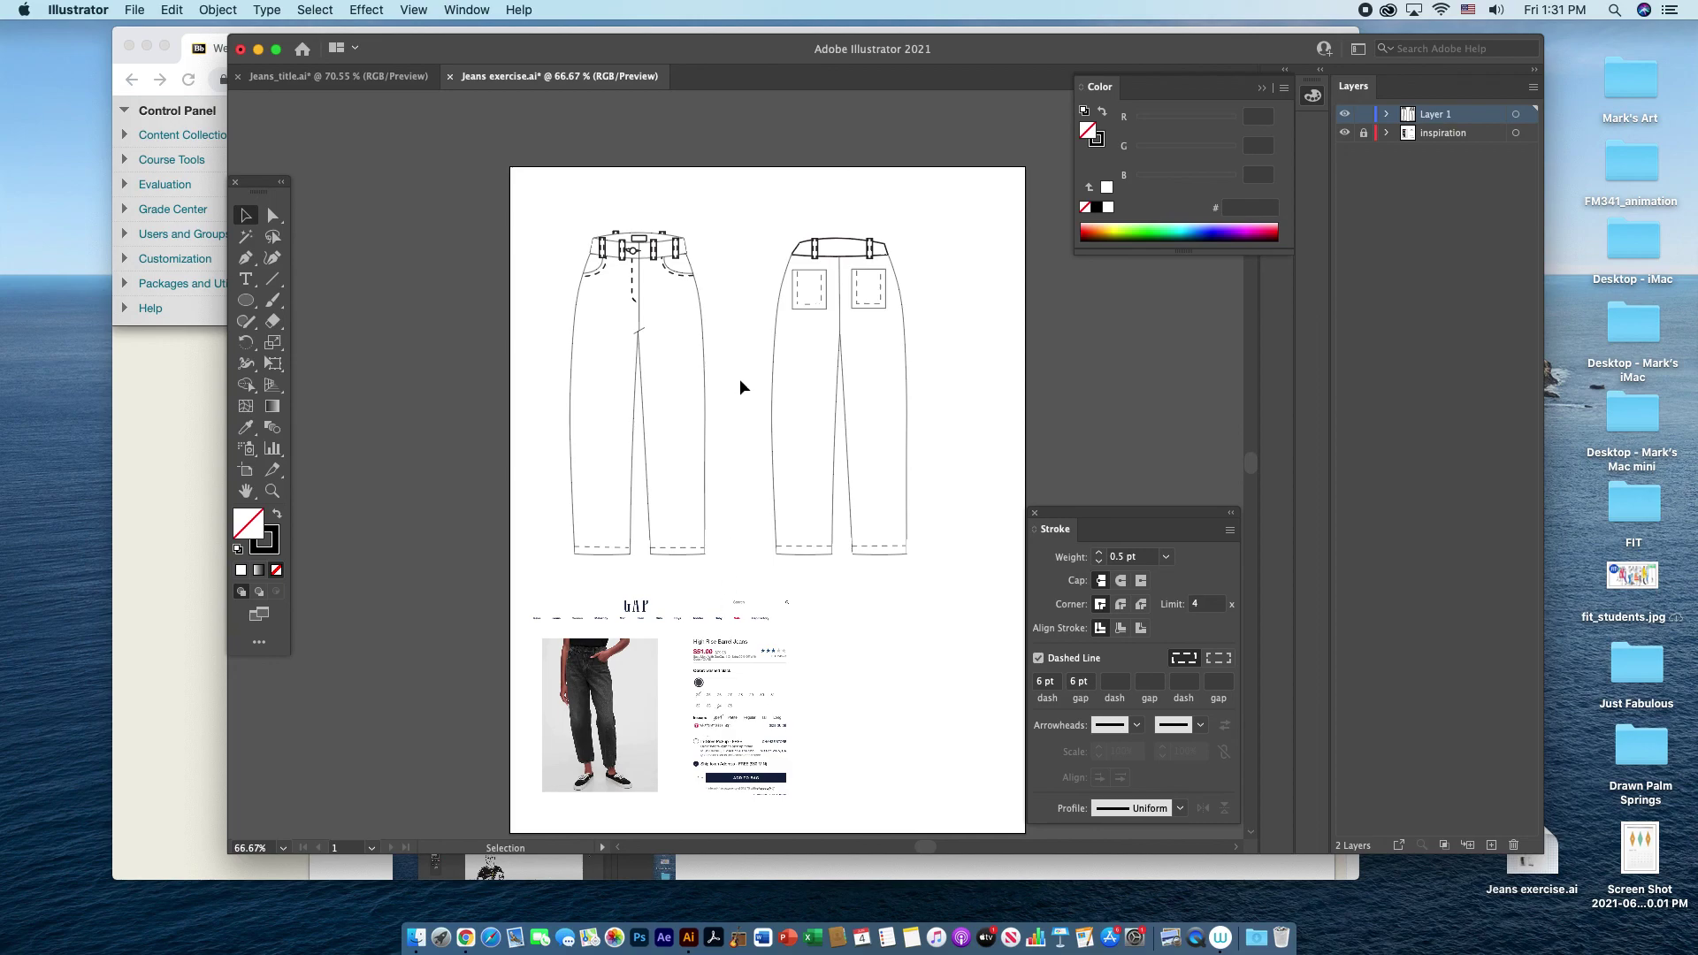